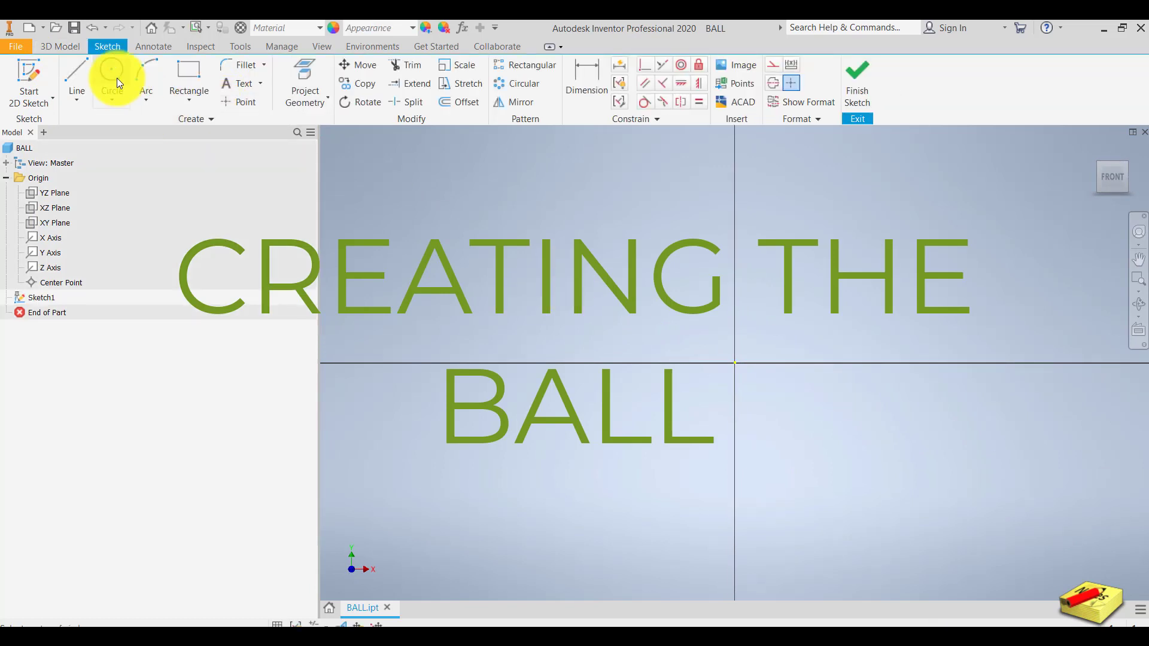
Sketch a circle about 14 mm in diameter centred on the origin
{"action": "left_click", "coordinate": [112, 77]}
{"action": "left_click", "coordinate": [735, 363]}
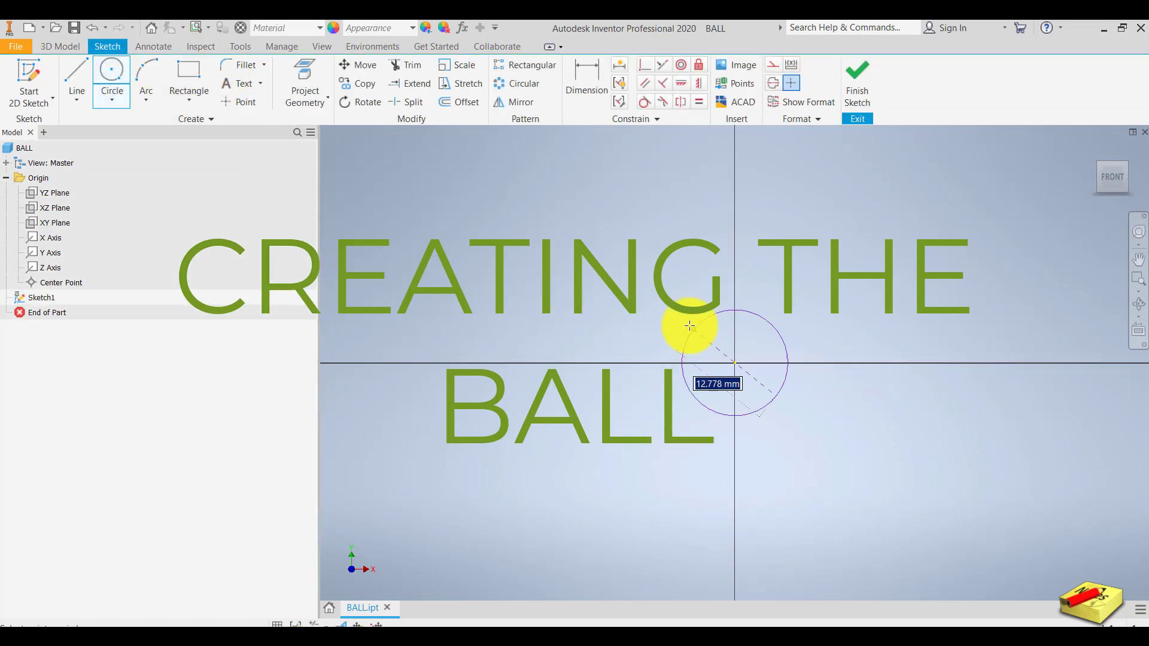
{"action": "left_click", "coordinate": [689, 326]}
{"action": "scroll", "coordinate": [689, 326], "scroll_direction": "down", "scroll_amount": 4}
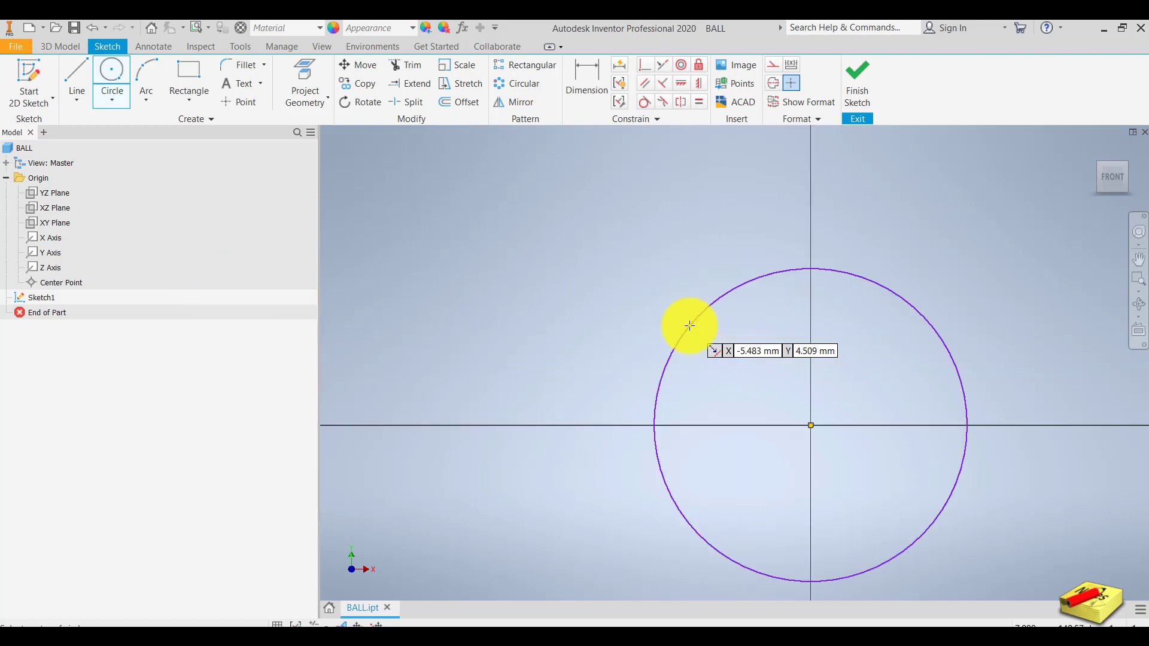
{"action": "middle_click_drag", "start_coordinate": [730, 330], "coordinate": [598, 295]}
{"action": "key", "text": "Escape"}
Dimension the circle's diameter at 50 mm
{"action": "left_click", "coordinate": [598, 90]}
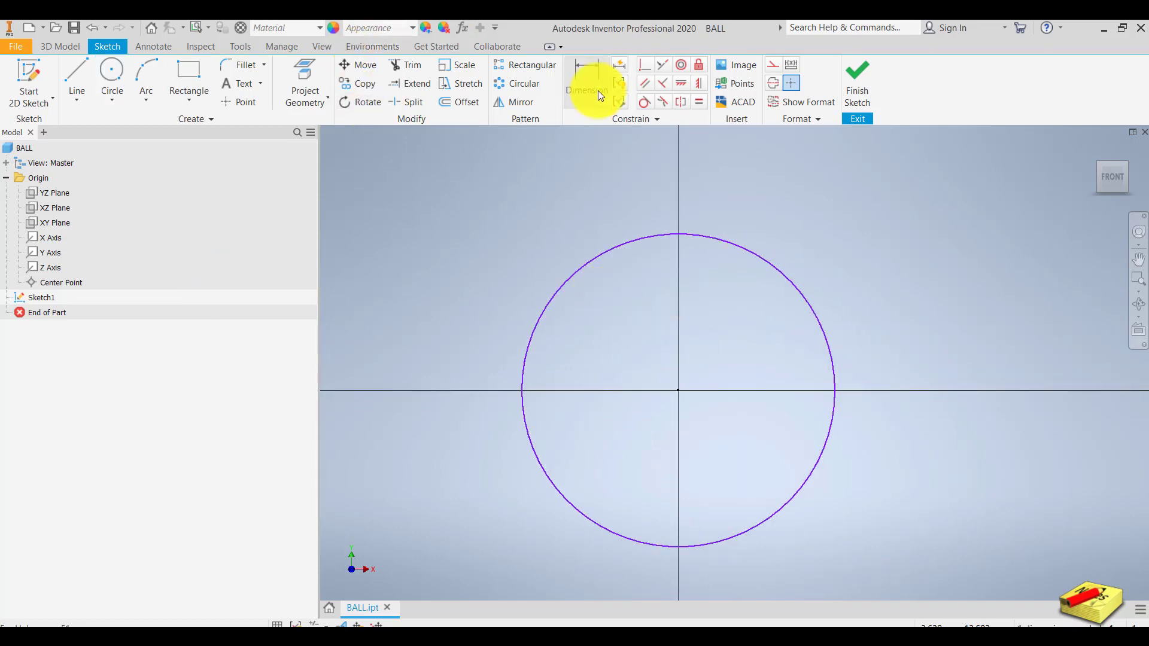
{"action": "left_click", "coordinate": [744, 245]}
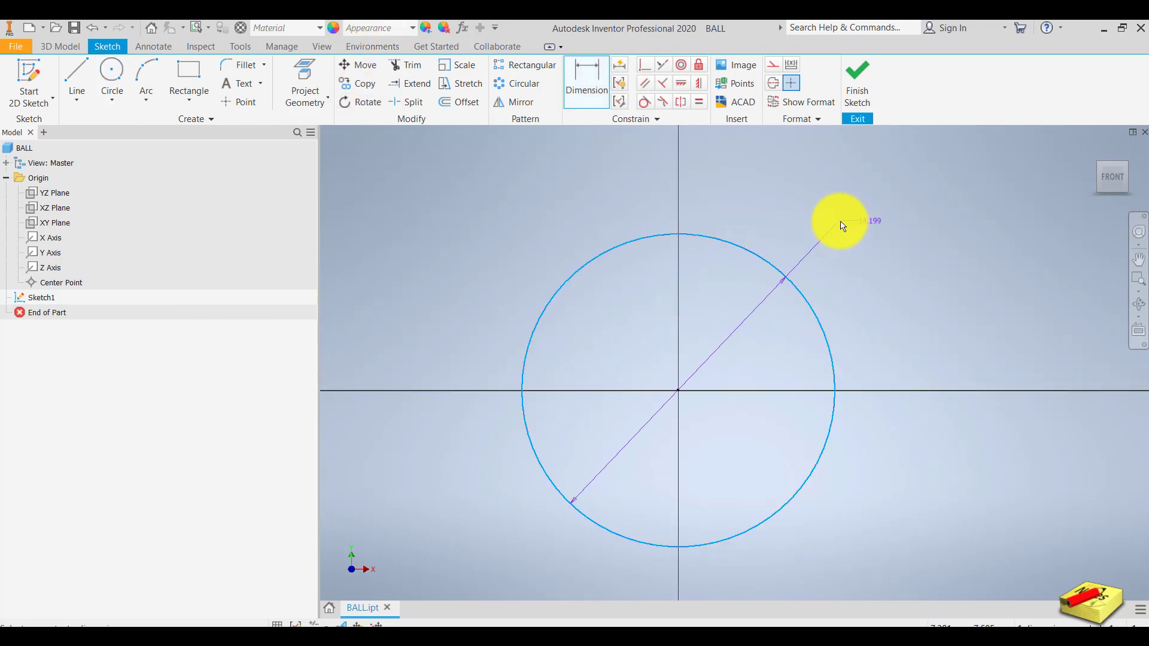
{"action": "left_click", "coordinate": [847, 225]}
{"action": "type", "text": "50"}
{"action": "key", "text": "Return"}
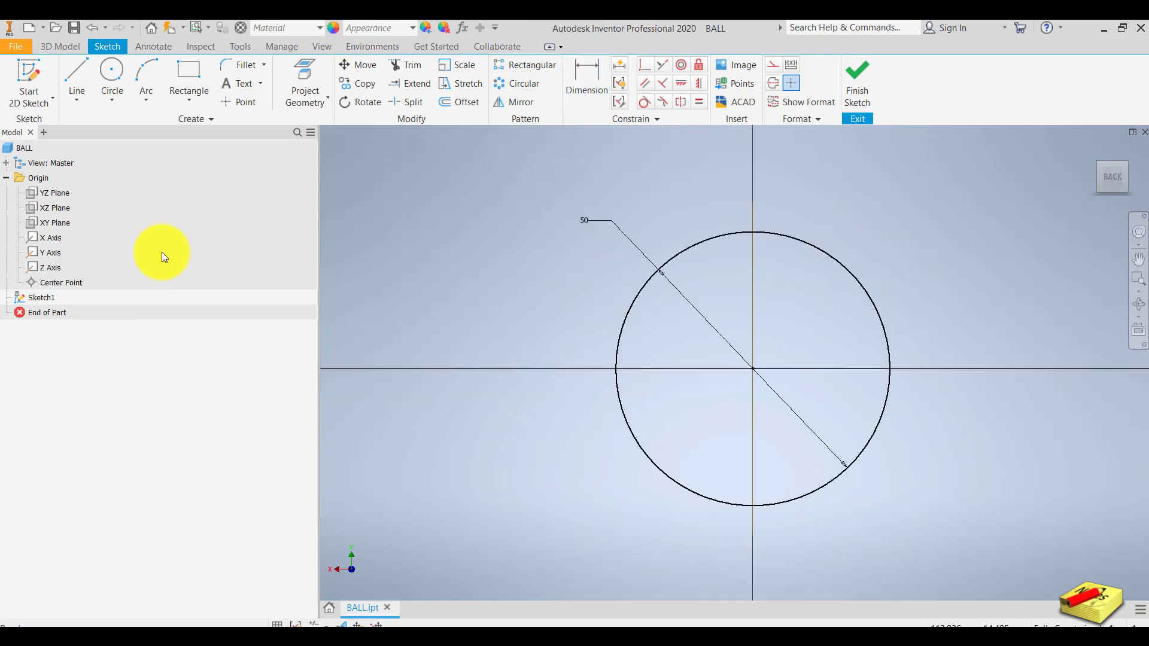
Draw a vertical line through the circle's centre from its lowest to its highest point and finish the sketch
{"action": "left_click", "coordinate": [67, 74]}
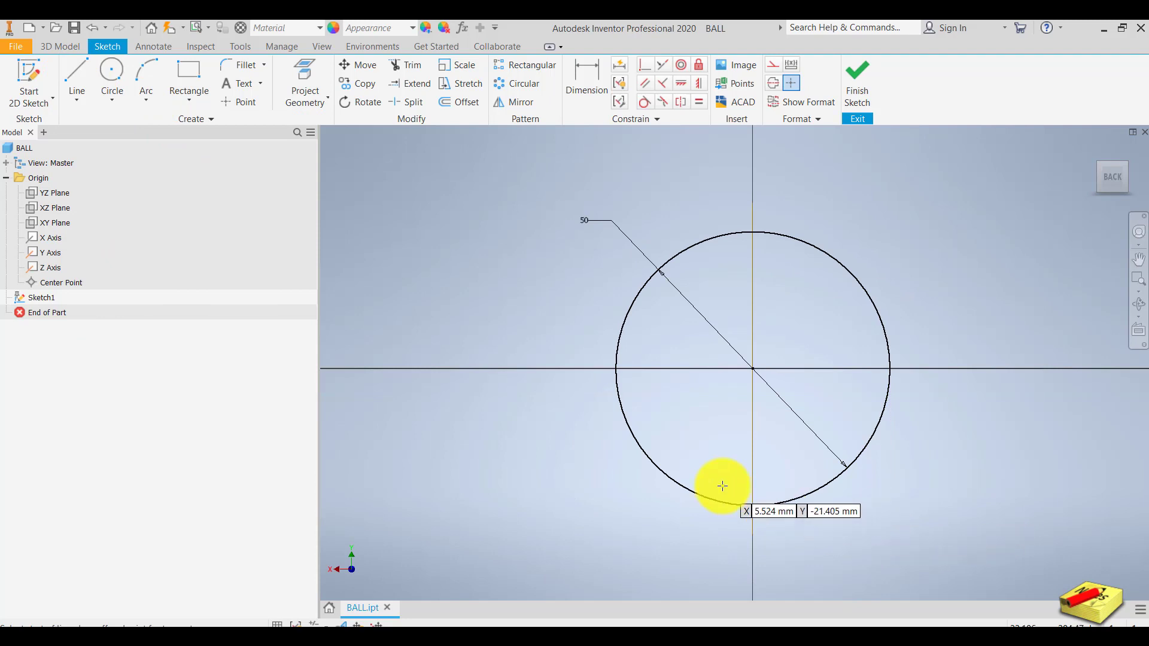
{"action": "left_click", "coordinate": [752, 505]}
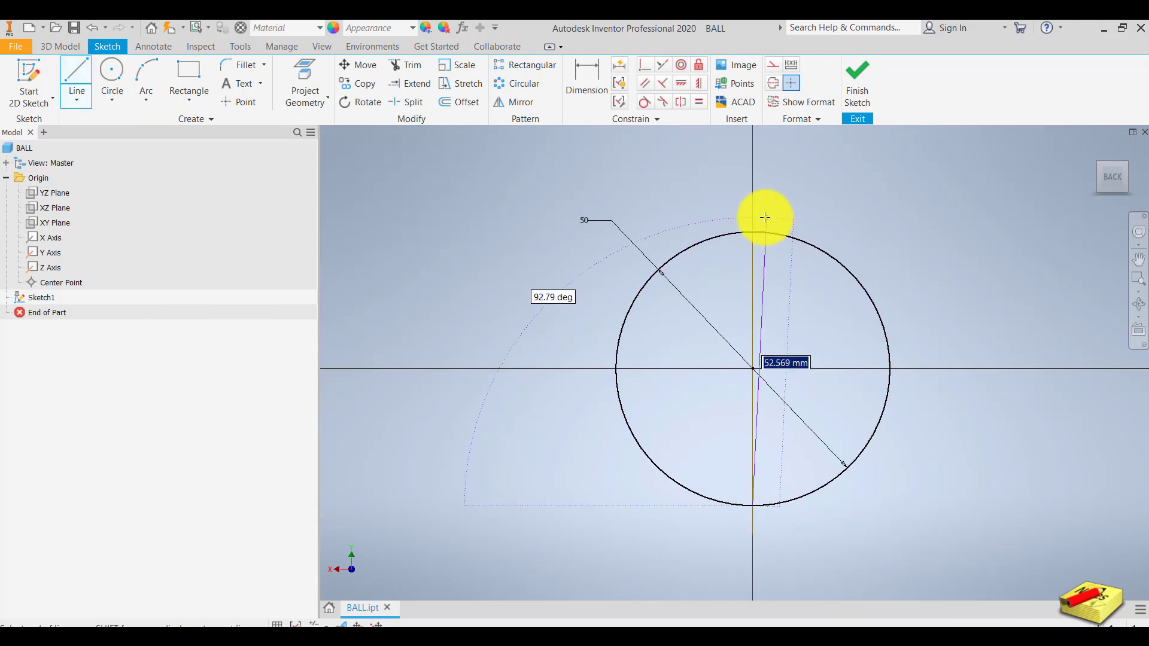
{"action": "left_click", "coordinate": [753, 232]}
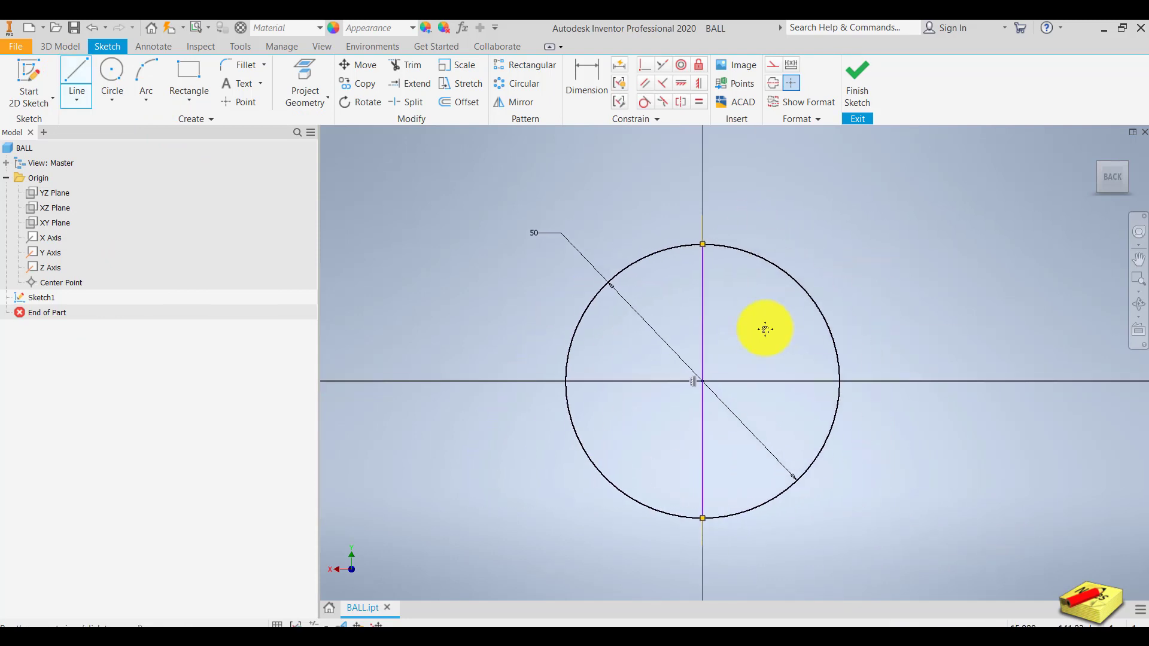
{"action": "left_click", "coordinate": [860, 96]}
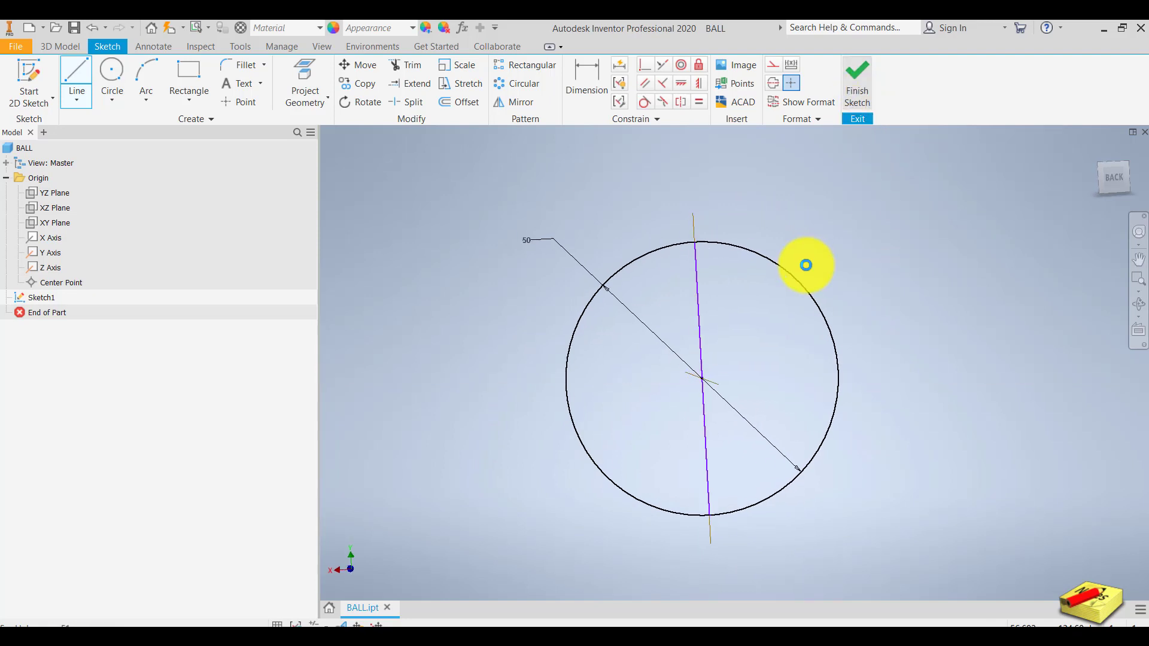
Revolve one half of the circle a full 360 degrees about the Y axis to make a solid ball
{"action": "mouse_move", "coordinate": [697, 410]}
{"action": "middle_mouse_down", "text": "shift"}
{"action": "mouse_move", "coordinate": [726, 411]}
{"action": "mouse_move", "coordinate": [660, 417]}
{"action": "mouse_move", "coordinate": [730, 415]}
{"action": "middle_mouse_up", "text": "shift"}
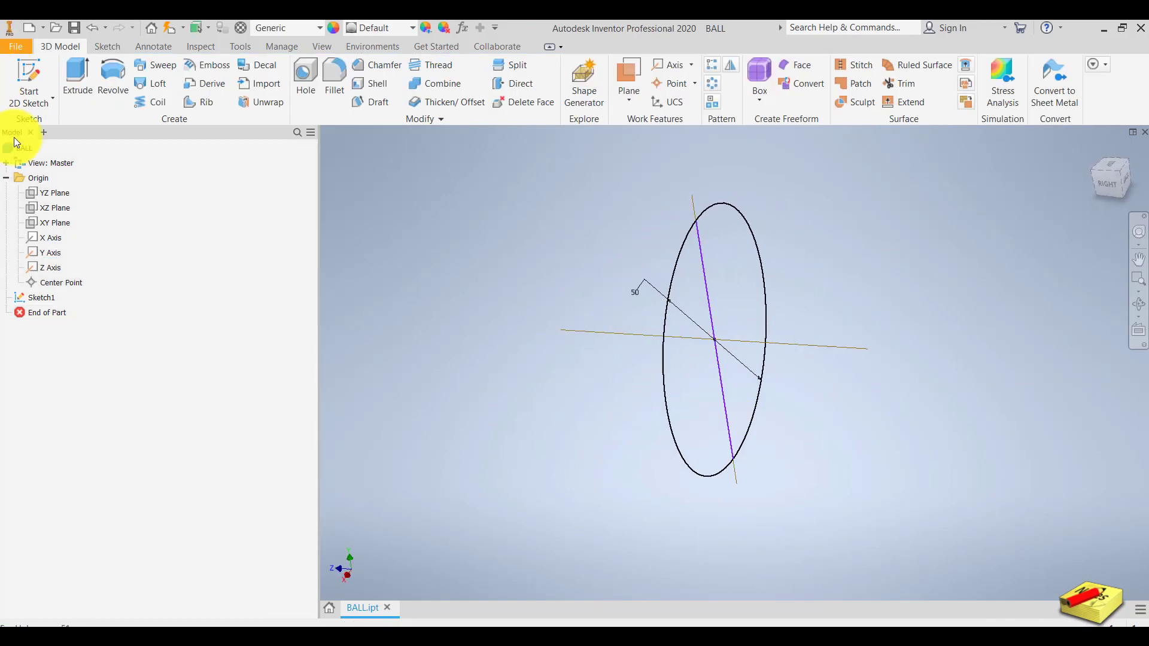
{"action": "left_click", "coordinate": [114, 83]}
{"action": "left_click", "coordinate": [748, 286]}
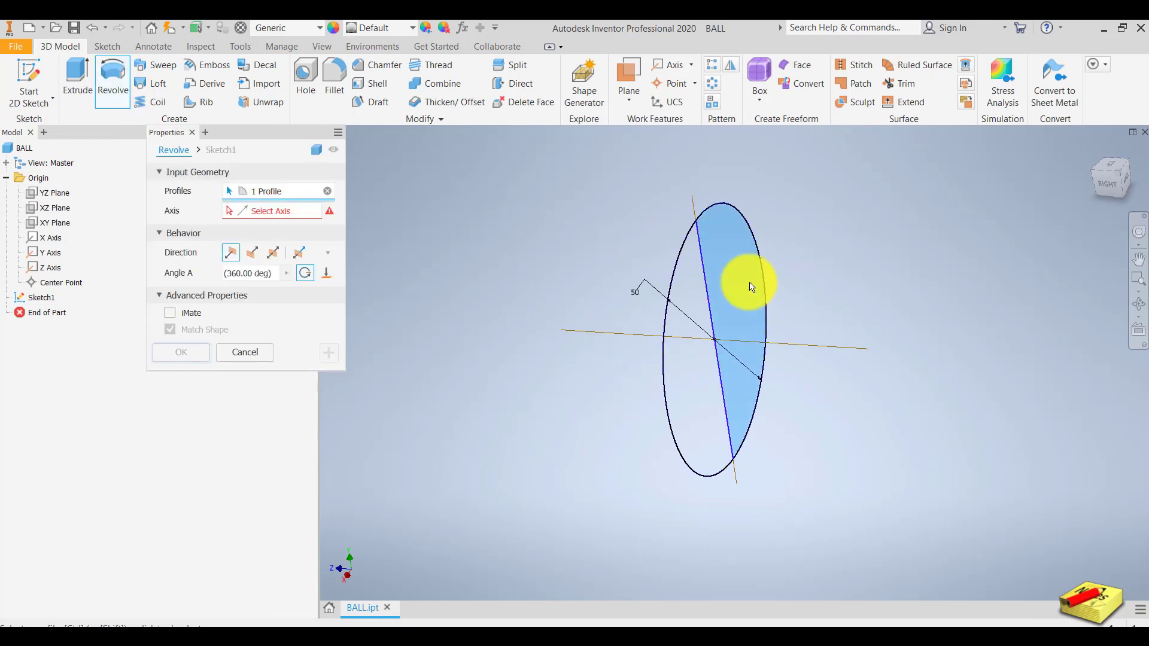
{"action": "left_click", "coordinate": [695, 208]}
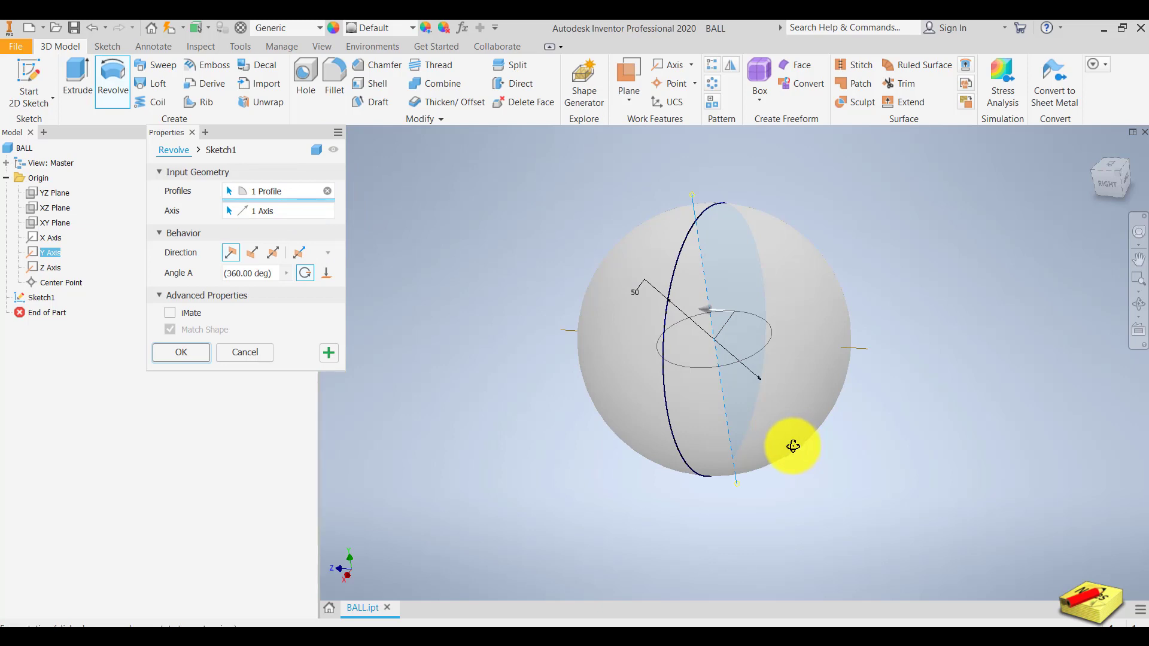
{"action": "middle_click_drag", "start_coordinate": [798, 447], "coordinate": [816, 476], "text": "shift"}
{"action": "left_click", "coordinate": [198, 353]}
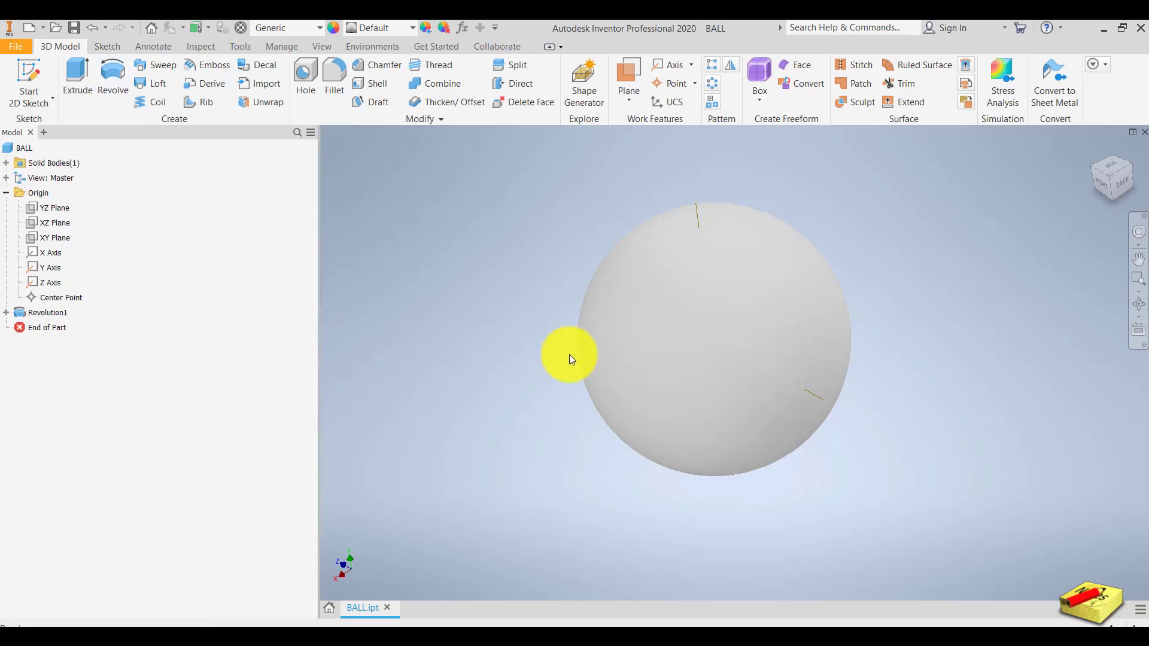
Create a new part file from the home page
{"action": "scroll", "coordinate": [570, 354], "scroll_direction": "down", "scroll_amount": 4}
{"action": "scroll", "coordinate": [569, 354], "scroll_direction": "up", "scroll_amount": 4}
{"action": "middle_click_drag", "start_coordinate": [477, 285], "coordinate": [502, 290]}
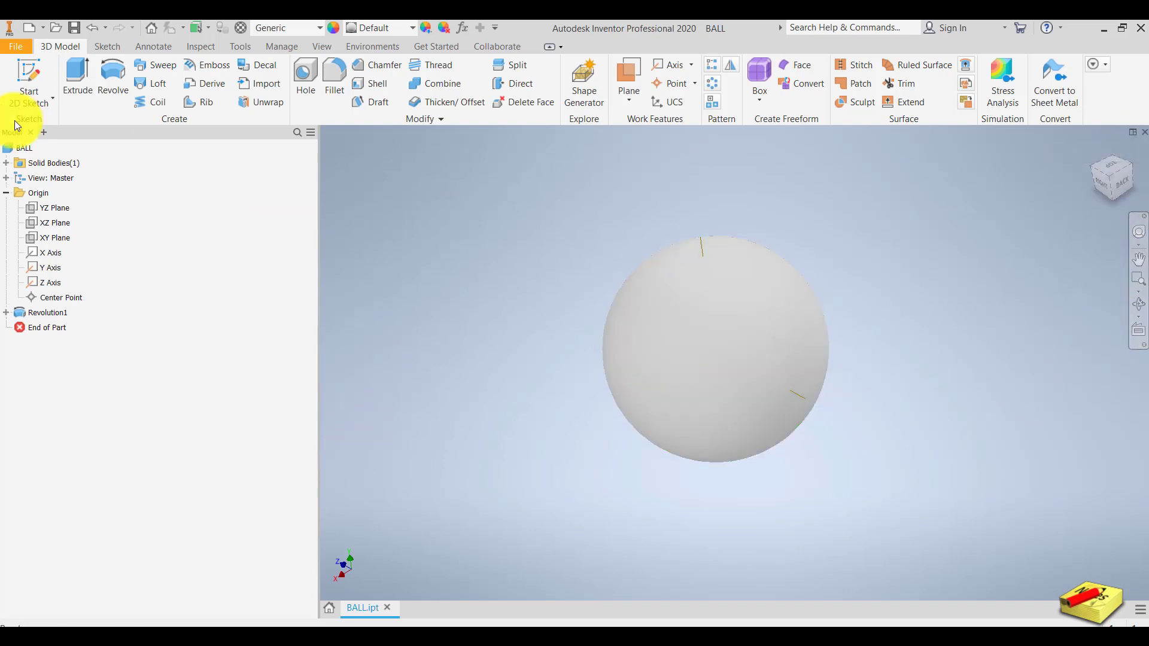
{"action": "left_click", "coordinate": [17, 48]}
{"action": "left_click", "coordinate": [329, 608]}
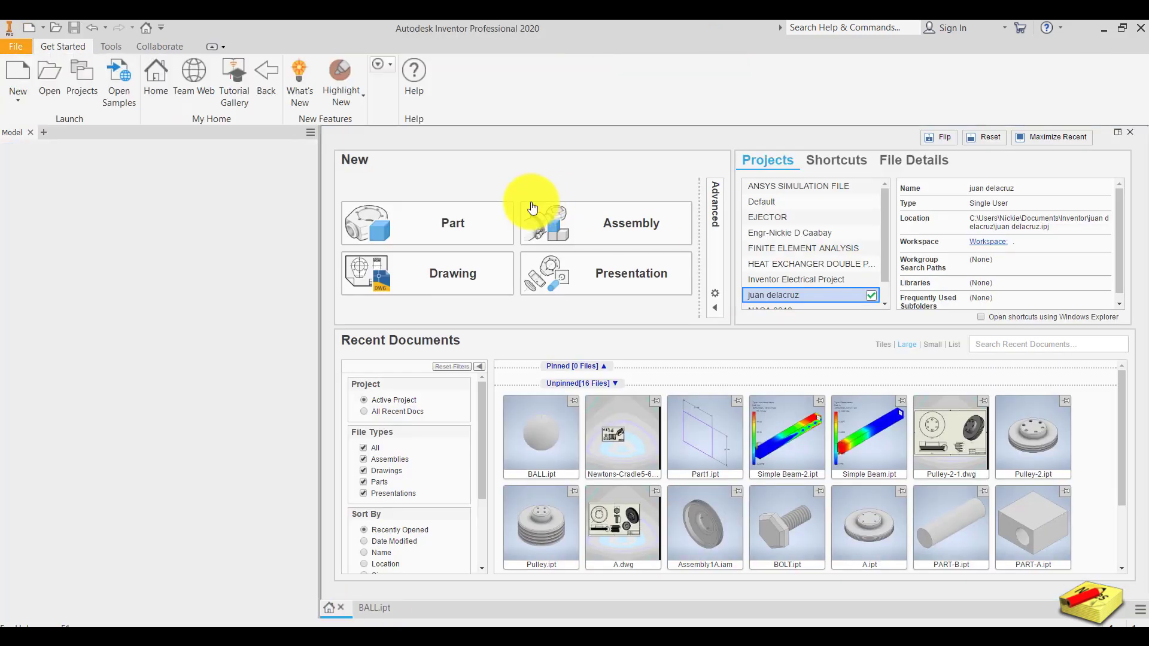
{"action": "left_click", "coordinate": [463, 225]}
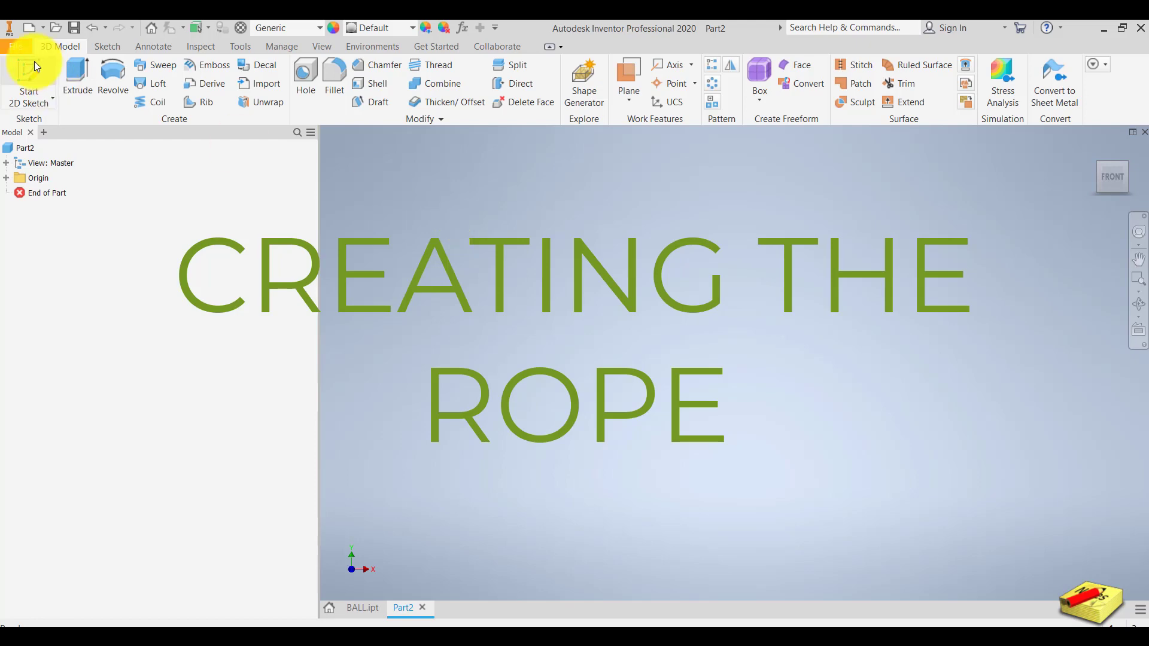
Save the new part in the project workspace under the file name Rope
{"action": "left_click", "coordinate": [15, 46]}
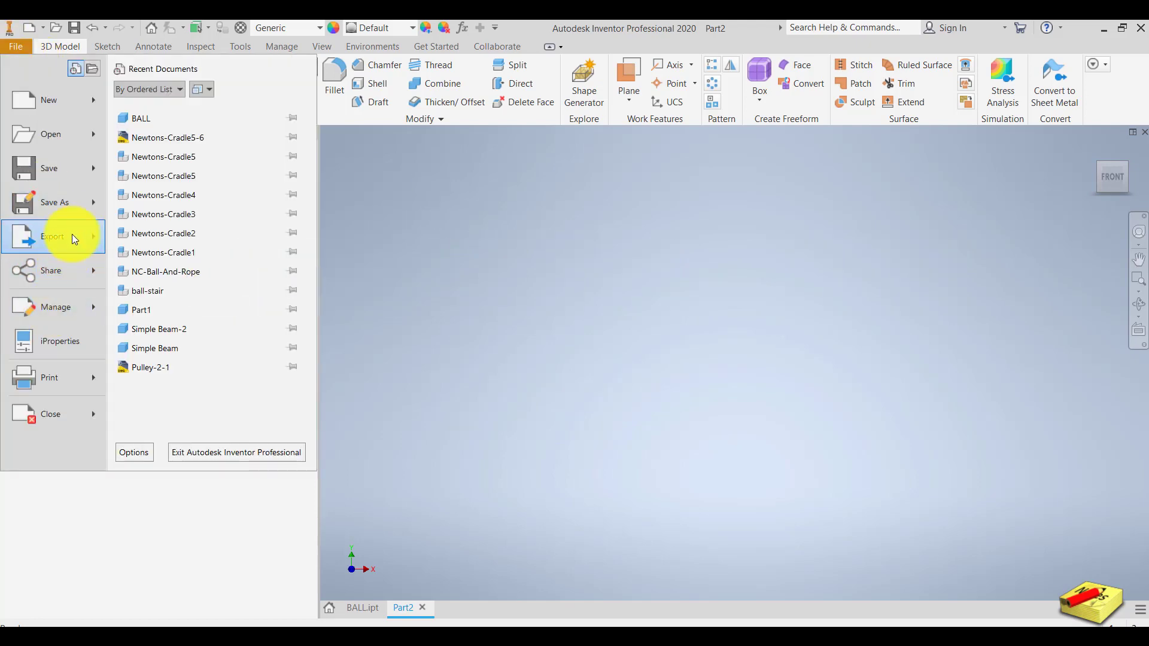
{"action": "left_click", "coordinate": [79, 206]}
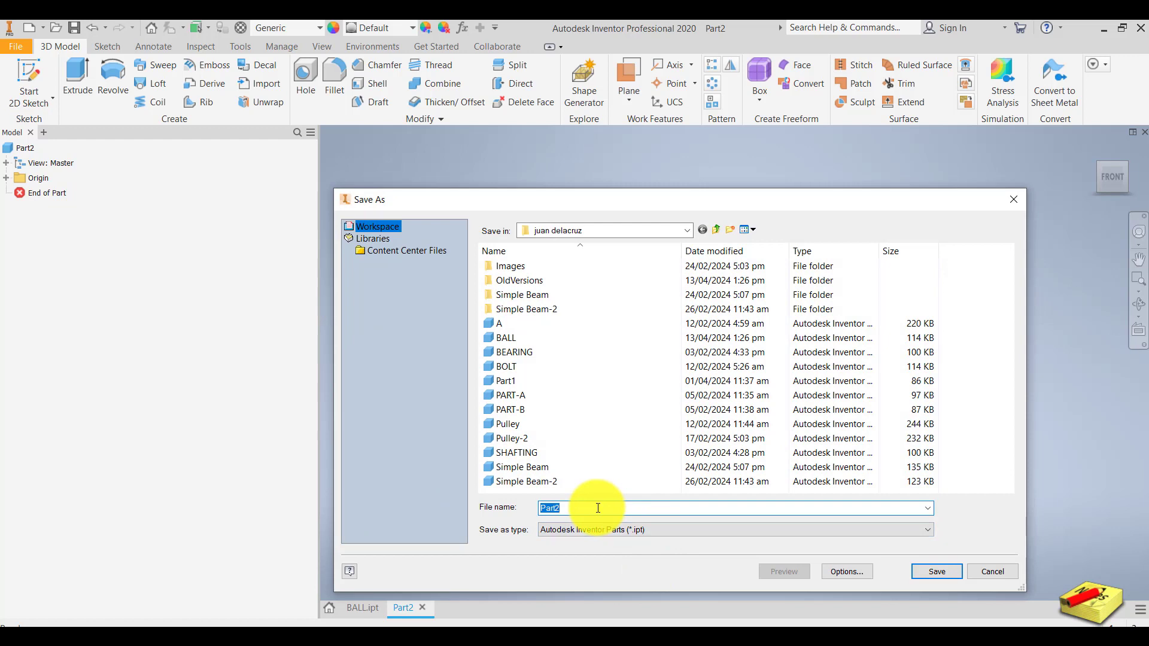
{"action": "type", "text": "r"}
{"action": "type", "text": "o"}
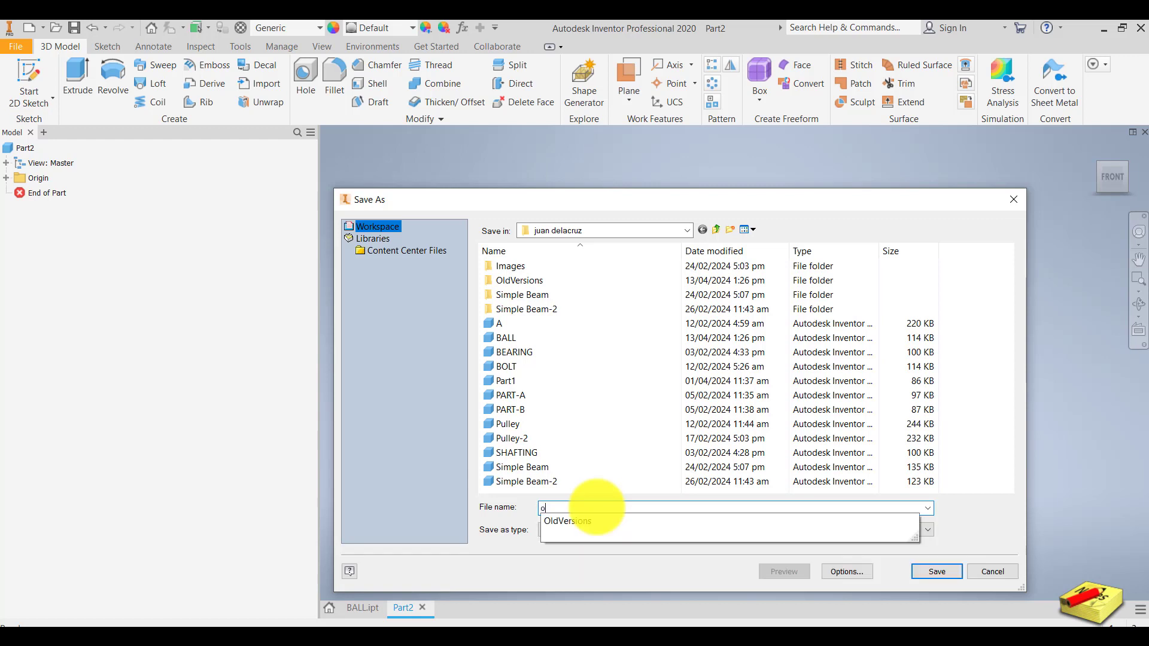
{"action": "key", "text": "BackSpace"}
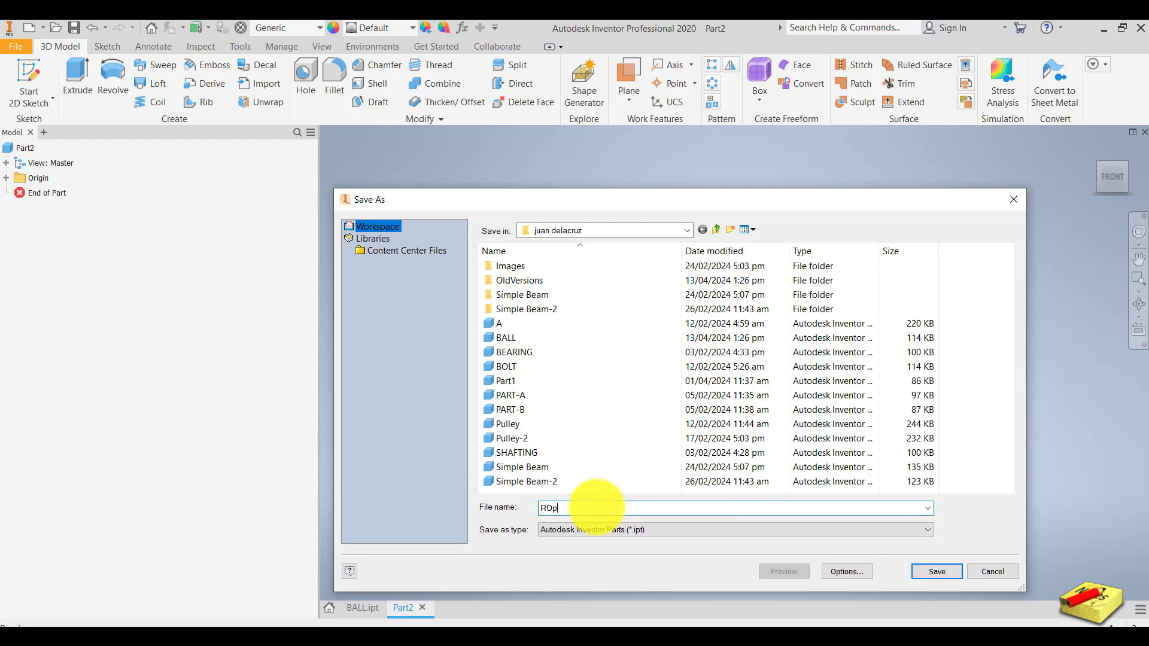
{"action": "type", "text": "Rope"}
{"action": "left_click", "coordinate": [936, 573]}
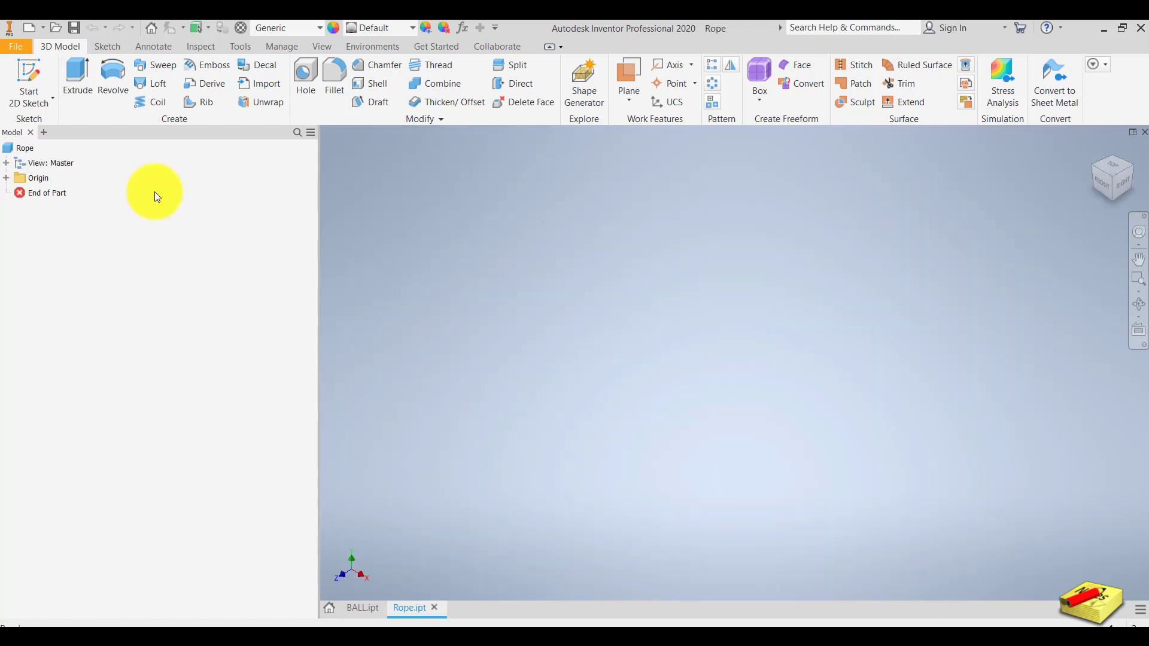
Start a 2D sketch on the origin's XY plane
{"action": "left_click", "coordinate": [6, 178]}
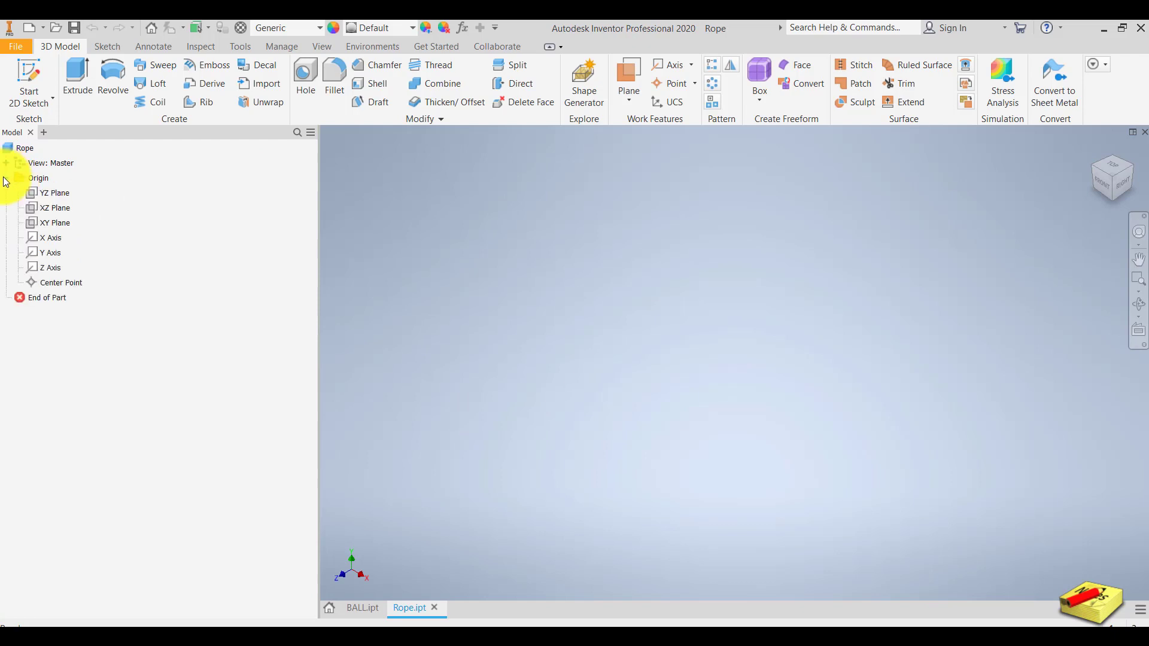
{"action": "left_click", "coordinate": [51, 223]}
{"action": "left_click", "coordinate": [29, 81]}
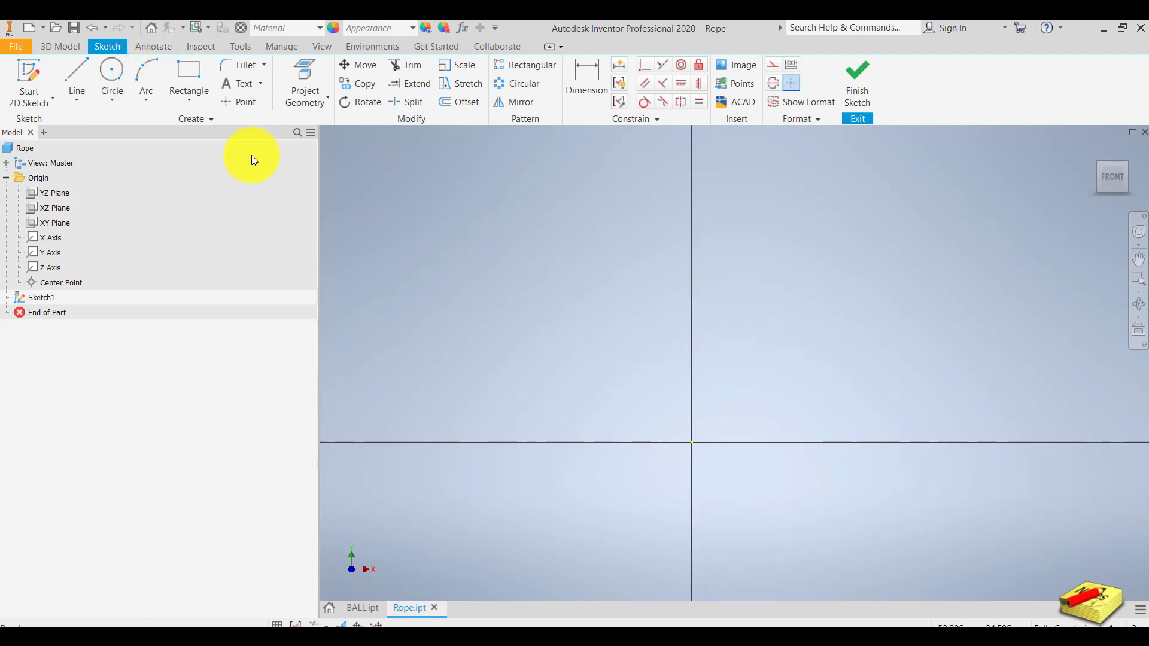
Sketch a circle about 75 mm in diameter centred on the origin
{"action": "left_click", "coordinate": [111, 73]}
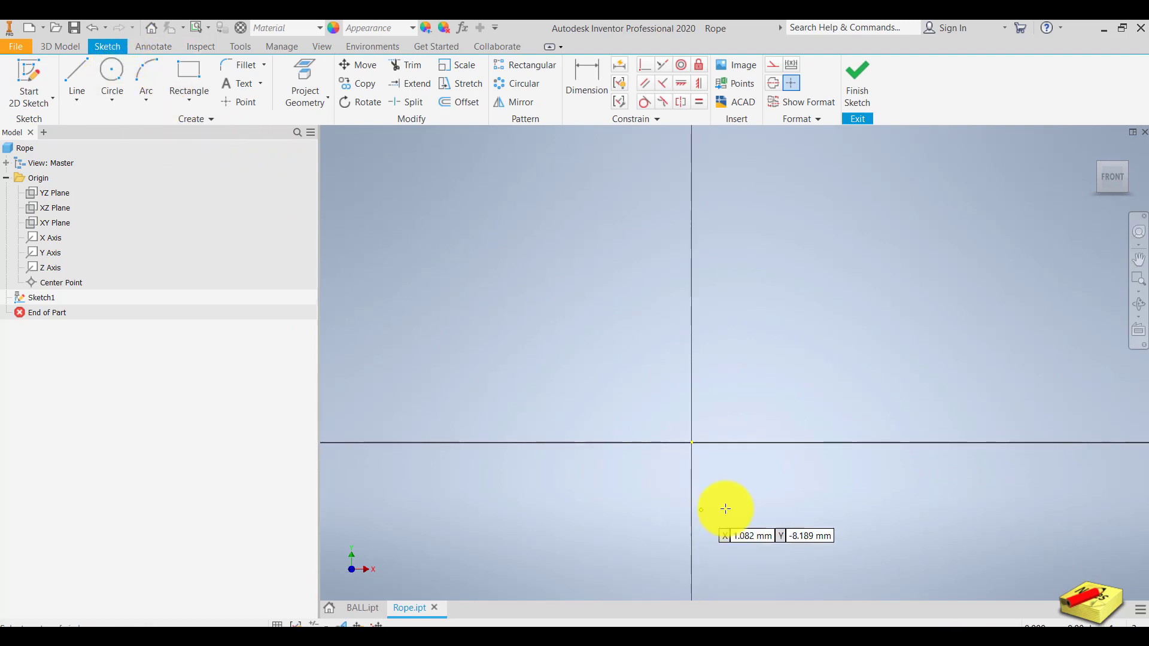
{"action": "left_click", "coordinate": [692, 443]}
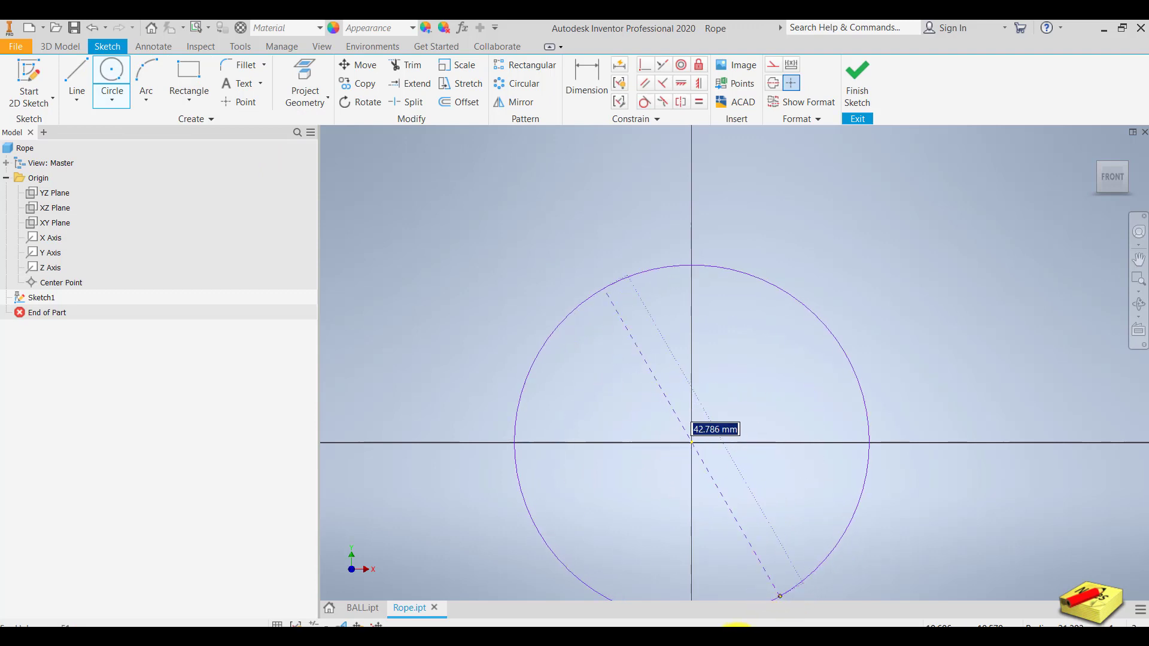
{"action": "left_click", "coordinate": [827, 567]}
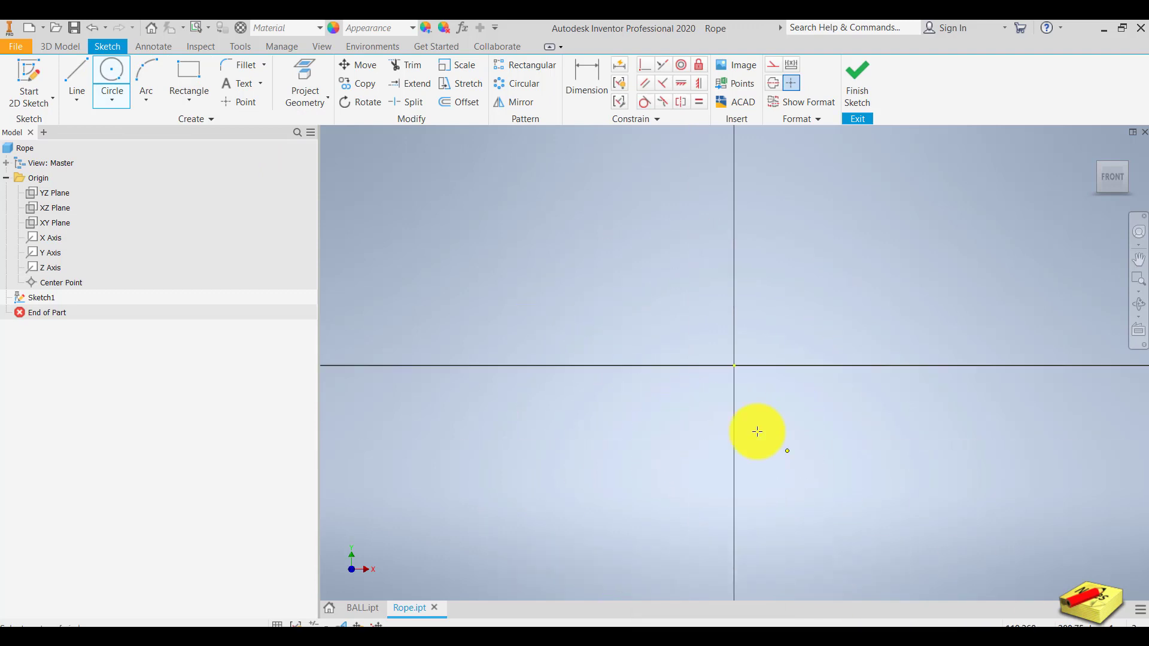
{"action": "scroll", "coordinate": [727, 378], "scroll_direction": "down", "scroll_amount": 3}
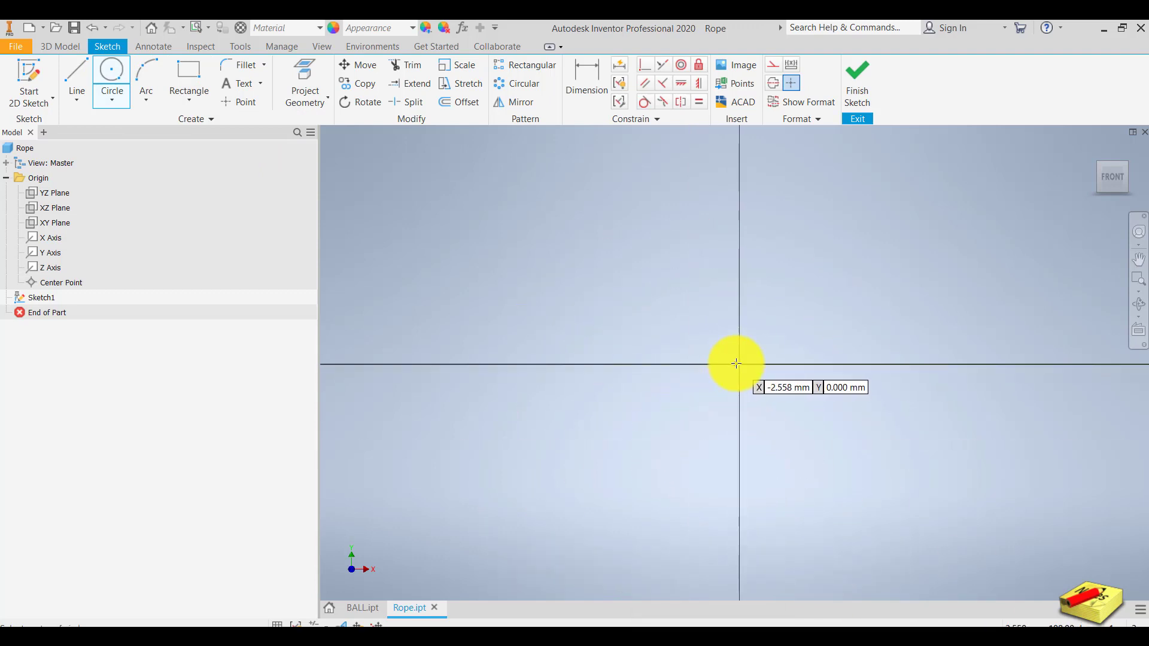
{"action": "left_click", "coordinate": [738, 364]}
{"action": "left_click", "coordinate": [791, 324]}
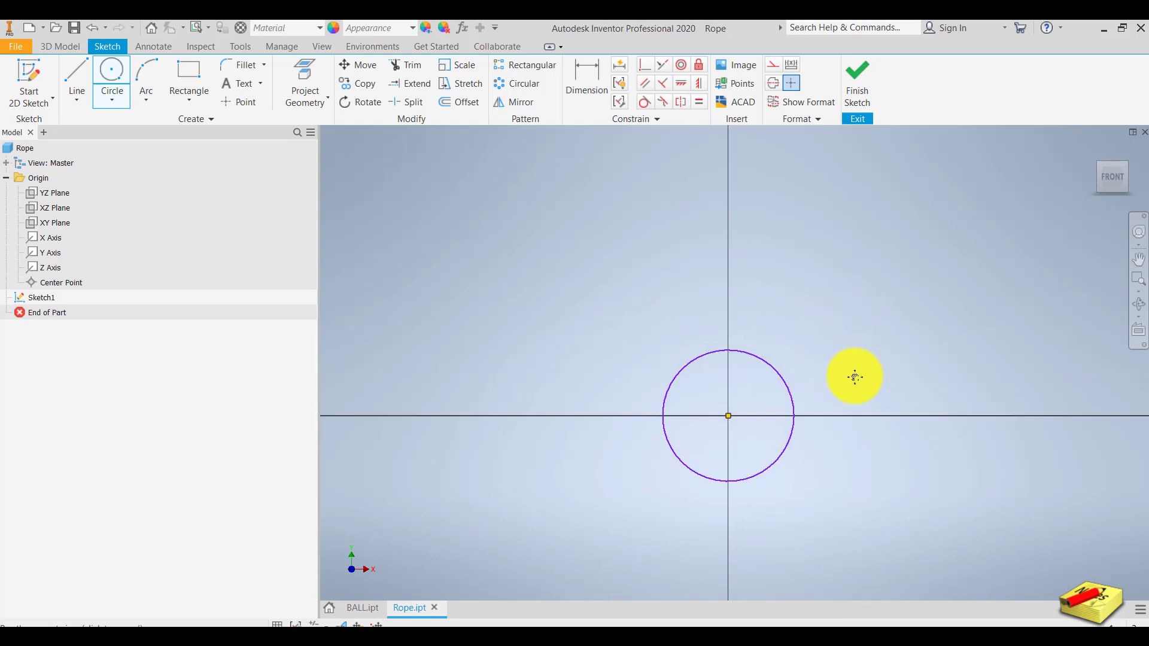
Dimension the circle's diameter at 1 mm and finish the sketch
{"action": "left_click", "coordinate": [586, 73]}
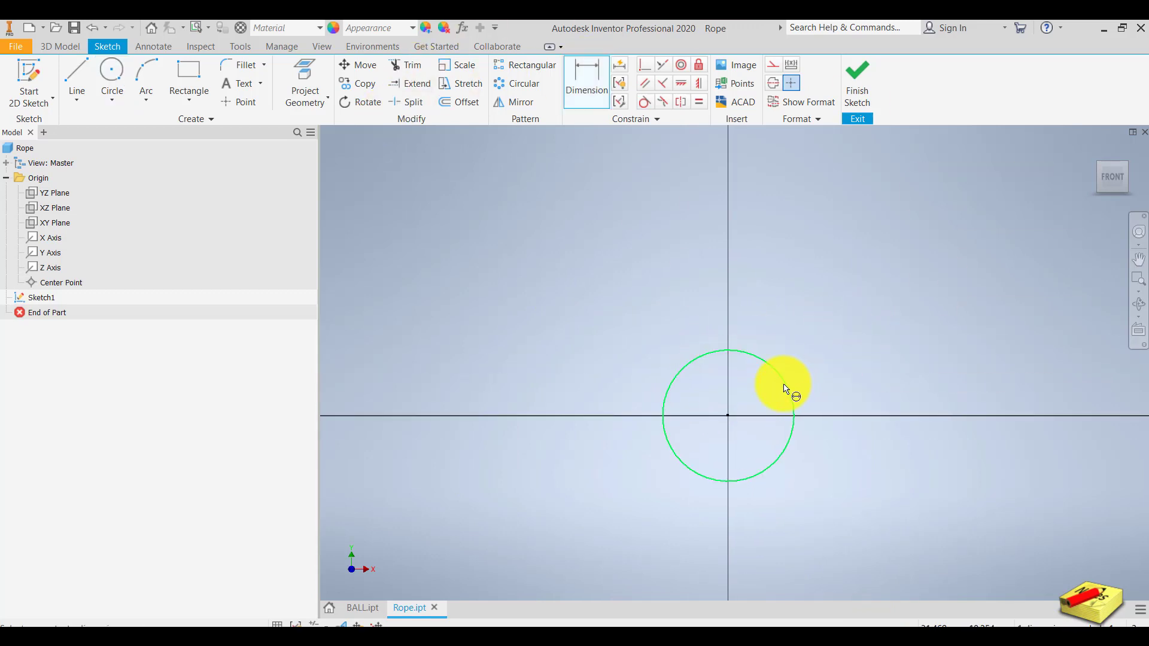
{"action": "left_click", "coordinate": [789, 386]}
{"action": "left_click", "coordinate": [897, 311]}
{"action": "type", "text": "1"}
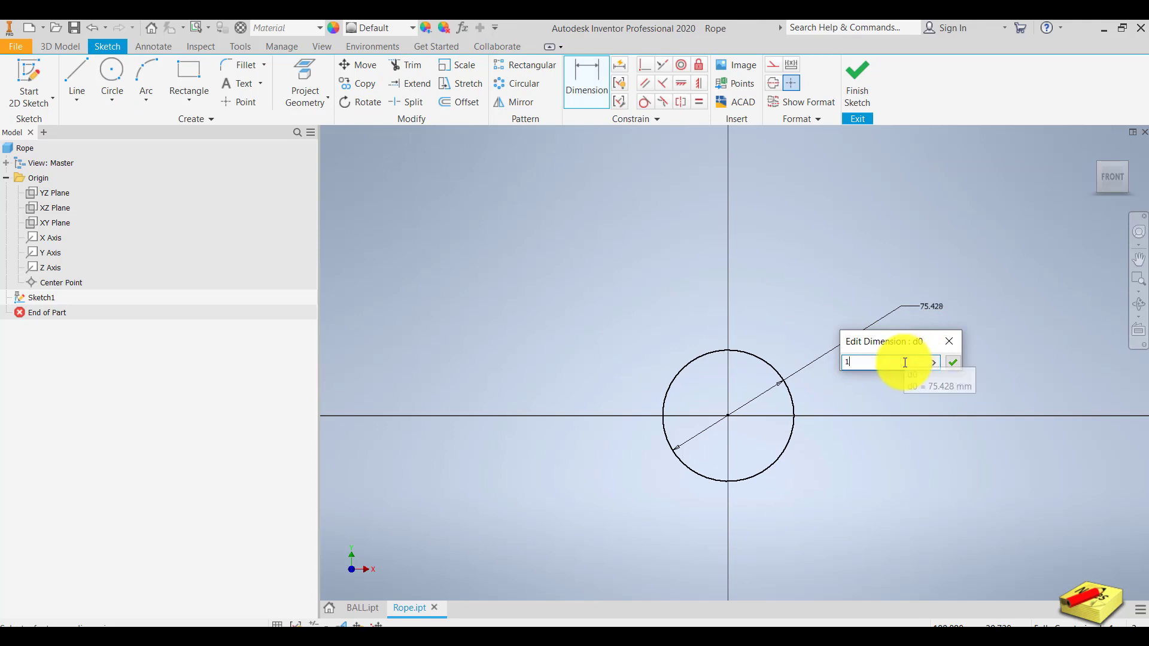
{"action": "key", "text": "Return"}
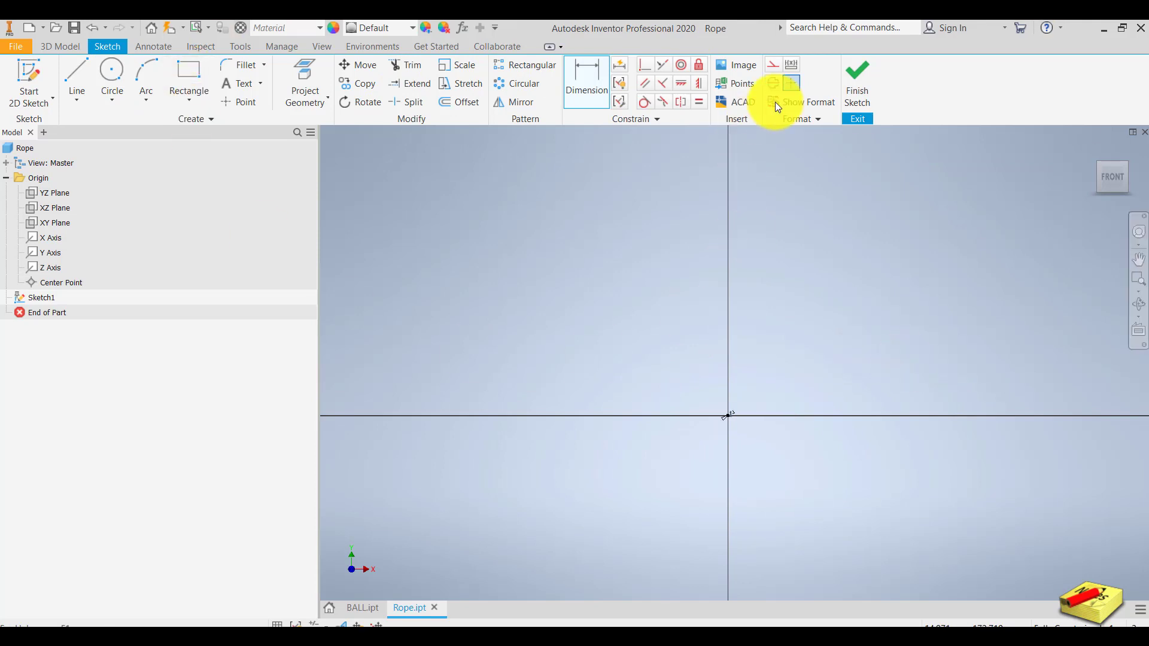
{"action": "left_click", "coordinate": [854, 95]}
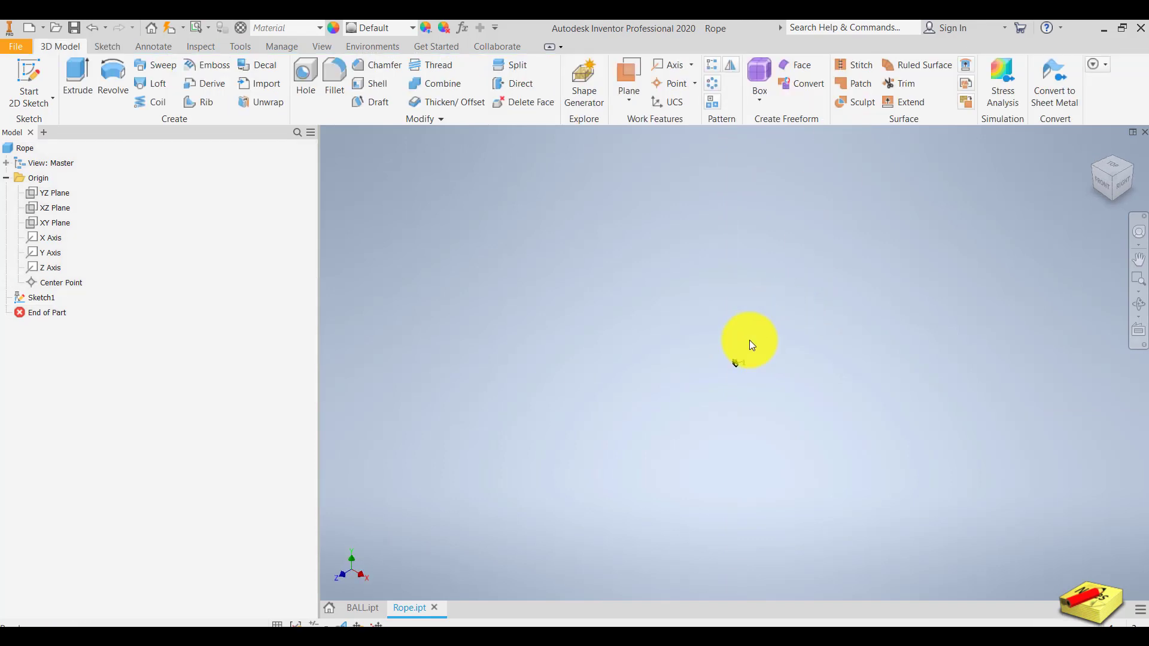
{"action": "scroll", "coordinate": [742, 358], "scroll_direction": "down", "scroll_amount": 10}
{"action": "scroll", "coordinate": [742, 357], "scroll_direction": "up", "scroll_amount": 4}
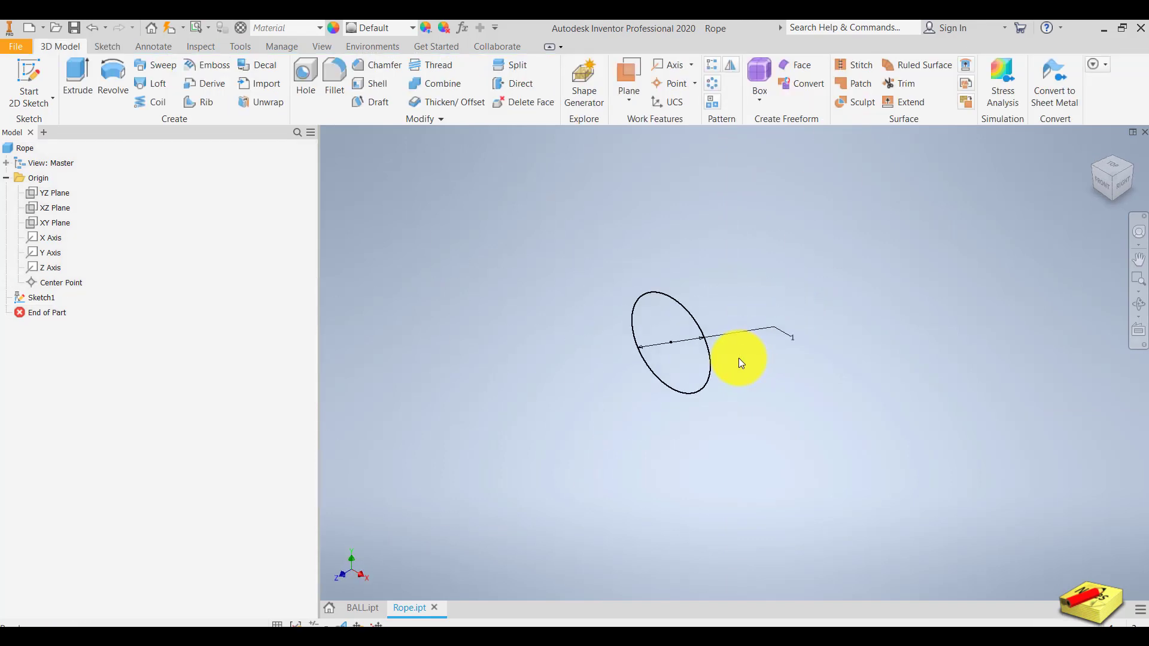
{"action": "middle_click_drag", "start_coordinate": [748, 412], "coordinate": [754, 325], "text": "shift"}
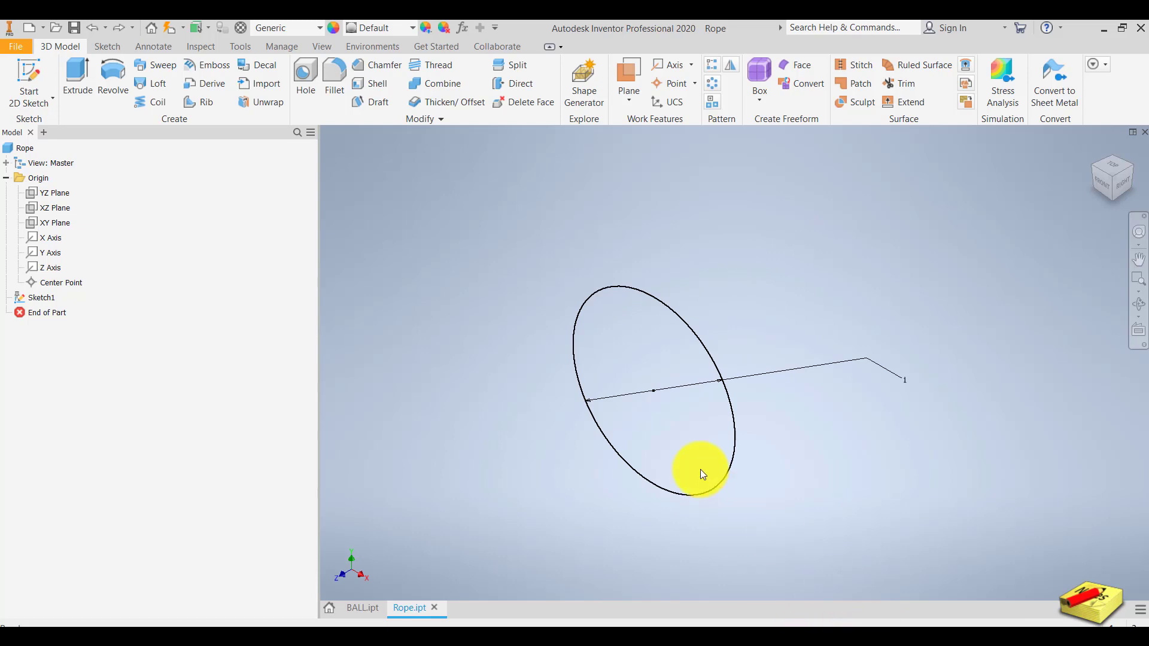
{"action": "scroll", "coordinate": [660, 411], "scroll_direction": "up", "scroll_amount": 5}
{"action": "scroll", "coordinate": [659, 412], "scroll_direction": "down", "scroll_amount": 3}
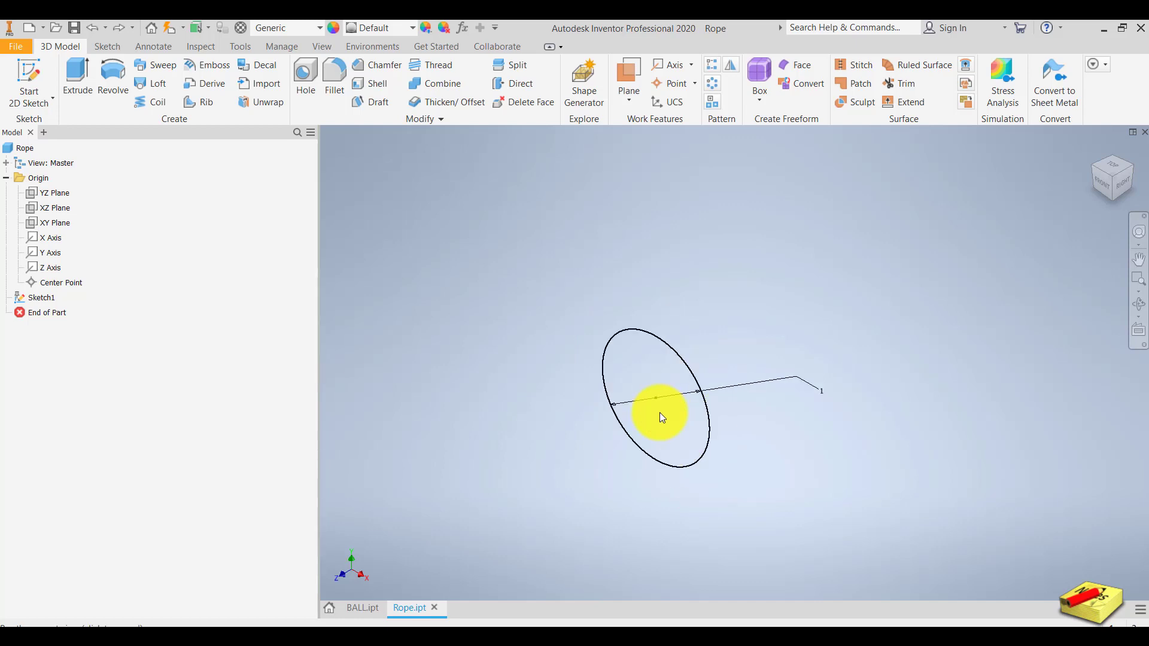
Extrude the 1 mm circular profile 279.550 mm to form the rope's solid body
{"action": "left_click", "coordinate": [1133, 309]}
{"action": "mouse_move", "coordinate": [816, 418]}
{"action": "left_mouse_down"}
{"action": "mouse_move", "coordinate": [749, 451]}
{"action": "mouse_move", "coordinate": [677, 433]}
{"action": "mouse_move", "coordinate": [721, 390]}
{"action": "mouse_move", "coordinate": [703, 465]}
{"action": "mouse_move", "coordinate": [659, 431]}
{"action": "mouse_move", "coordinate": [771, 445]}
{"action": "mouse_move", "coordinate": [757, 483]}
{"action": "mouse_move", "coordinate": [762, 361]}
{"action": "mouse_move", "coordinate": [721, 345]}
{"action": "mouse_move", "coordinate": [731, 341]}
{"action": "mouse_move", "coordinate": [698, 390]}
{"action": "mouse_move", "coordinate": [739, 349]}
{"action": "left_mouse_up"}
{"action": "left_click", "coordinate": [81, 78]}
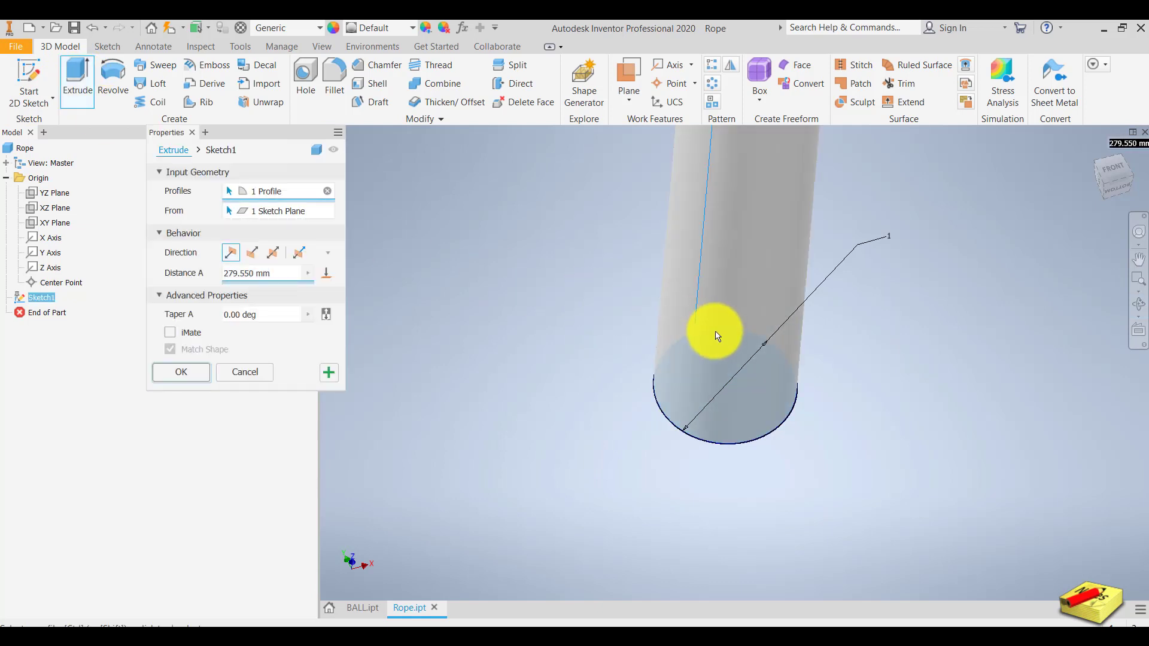
{"action": "left_click", "coordinate": [192, 372]}
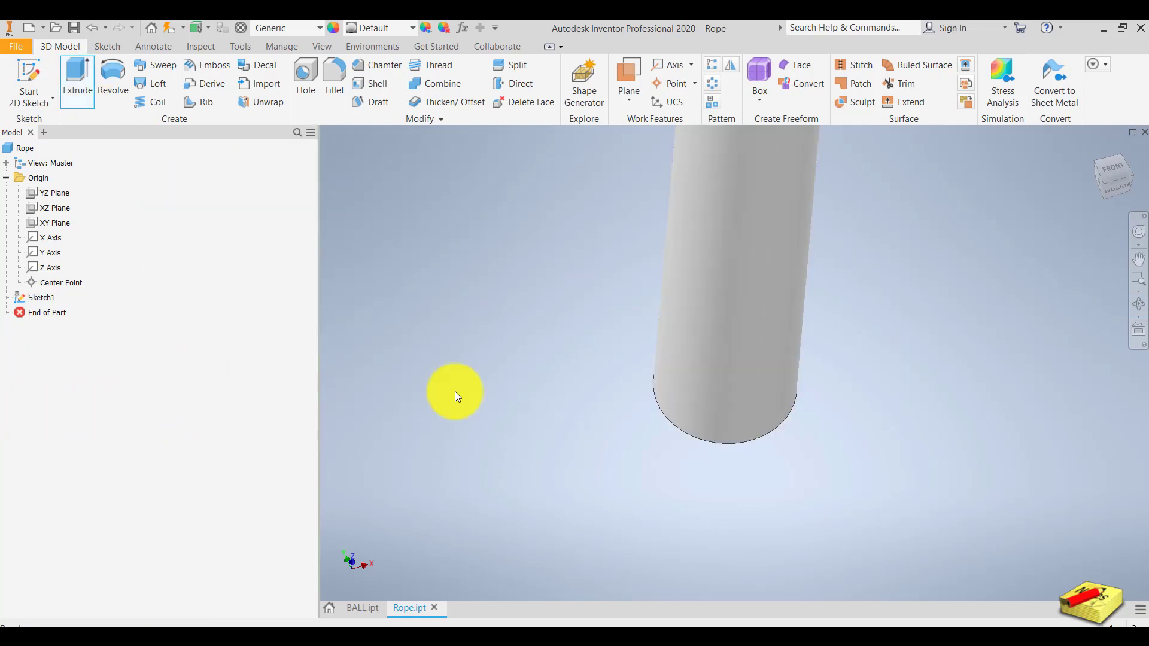
{"action": "left_click", "coordinate": [1094, 147]}
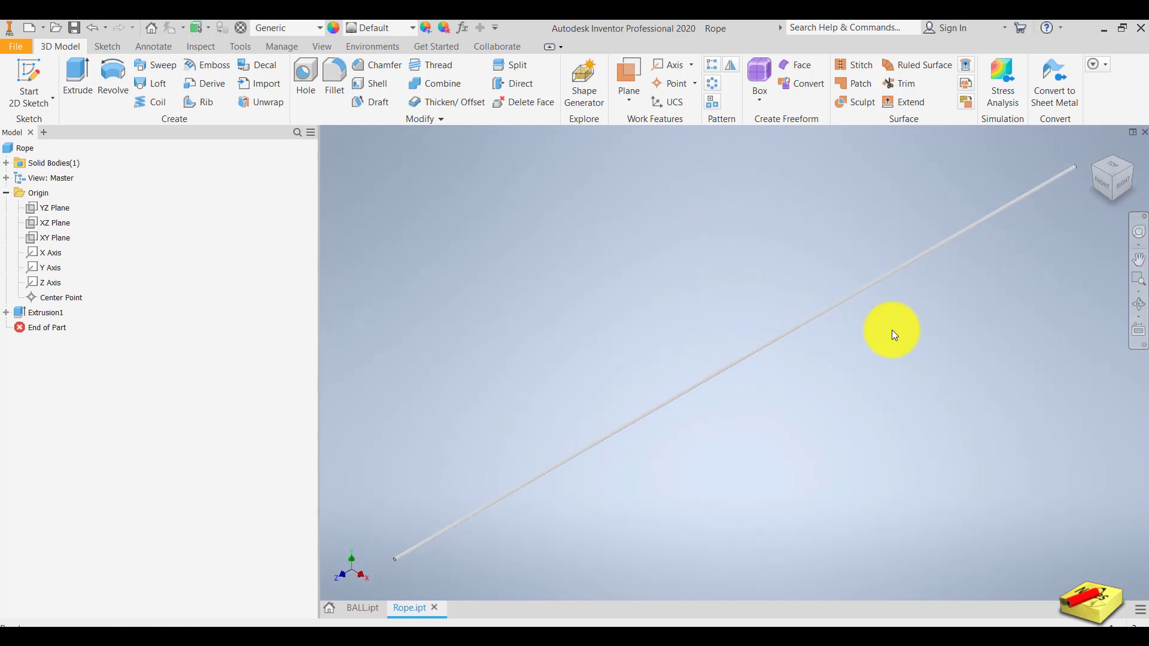
{"action": "middle_click_drag", "start_coordinate": [818, 418], "coordinate": [828, 411]}
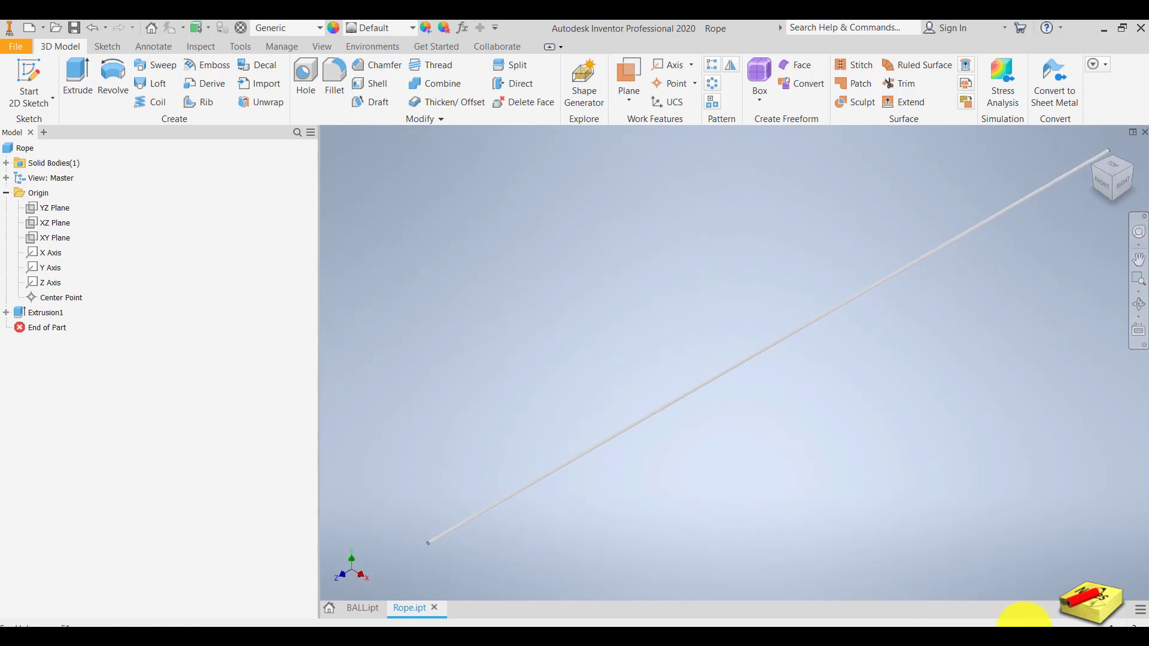
{"action": "left_click", "coordinate": [19, 46]}
{"action": "left_click", "coordinate": [449, 203]}
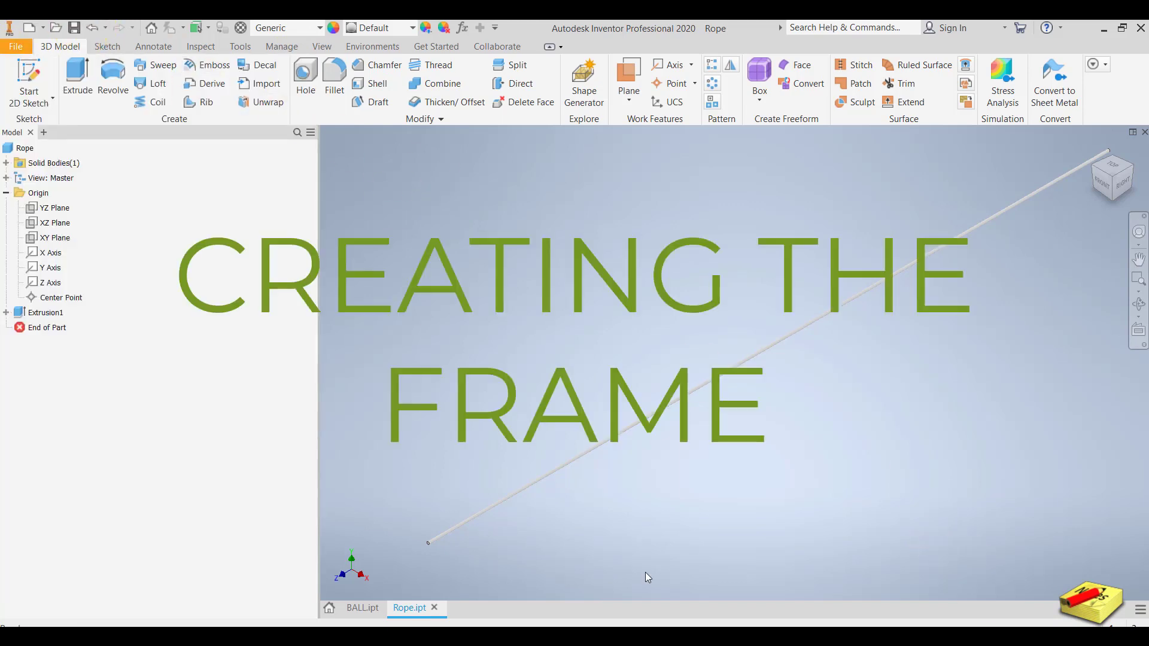
Create a new part and save it in the project workspace under the file name Cradle Frame
{"action": "left_click", "coordinate": [328, 609]}
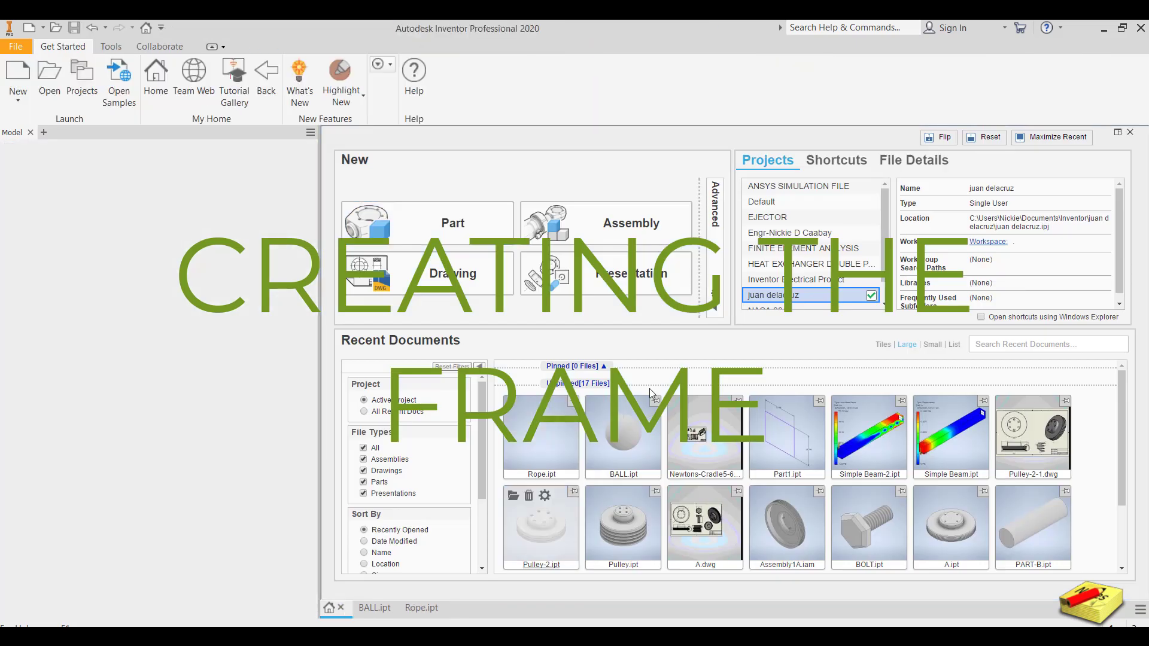
{"action": "left_click", "coordinate": [462, 214]}
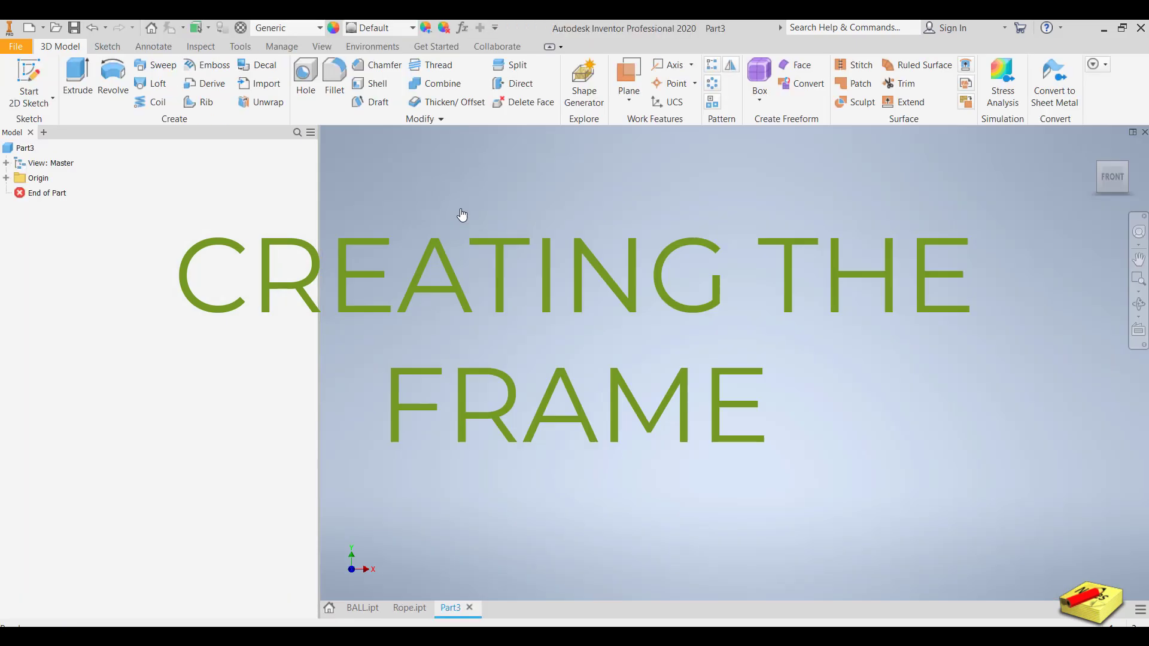
{"action": "left_click", "coordinate": [18, 42]}
{"action": "left_click", "coordinate": [69, 213]}
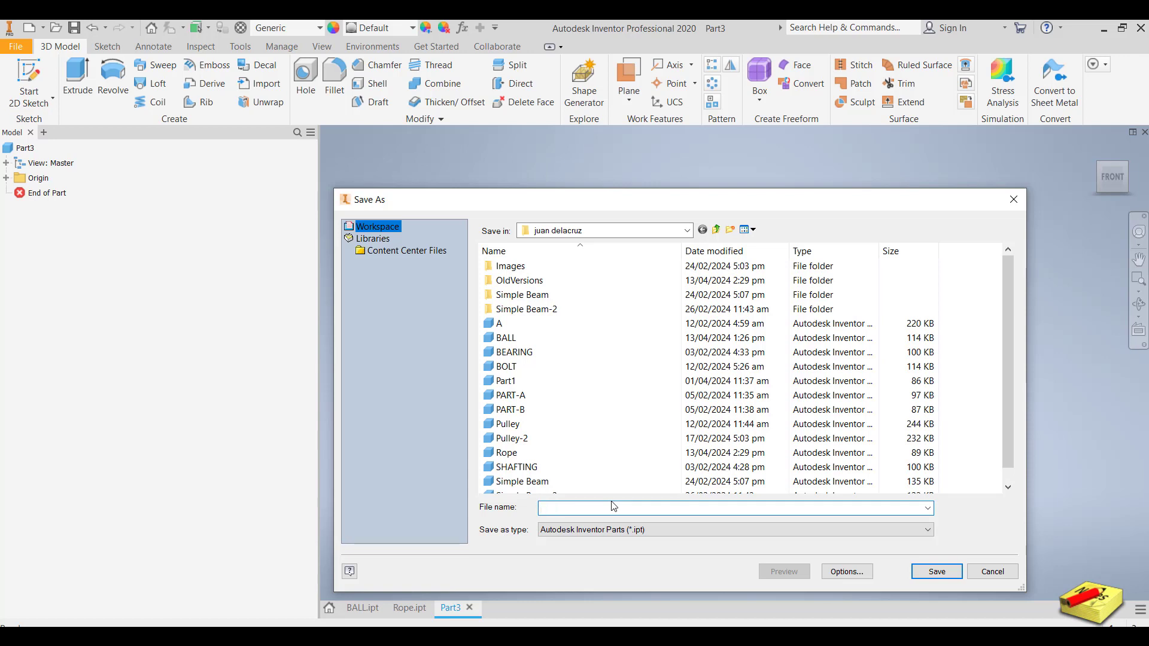
{"action": "type", "text": "Cra"}
{"action": "key", "text": "BackSpace"}
{"action": "key", "text": "BackSpace"}
{"action": "type", "text": "le Fra"}
{"action": "left_click", "coordinate": [938, 571]}
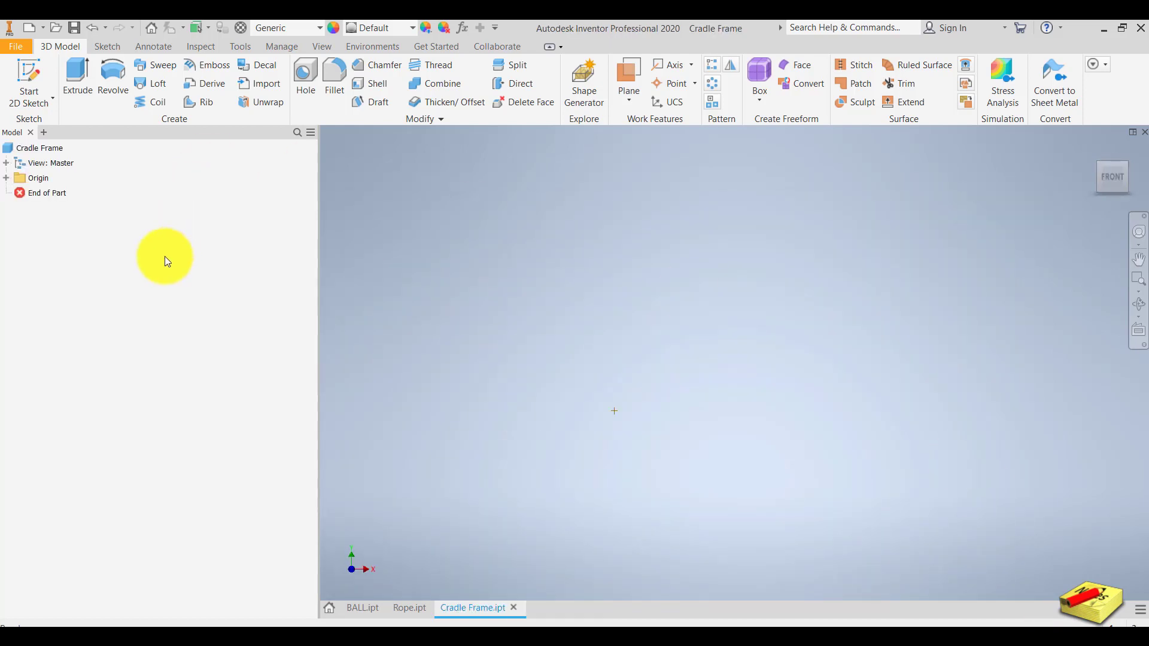
Start a 2D sketch on the origin's XY plane of the frame part
{"action": "left_click", "coordinate": [7, 178]}
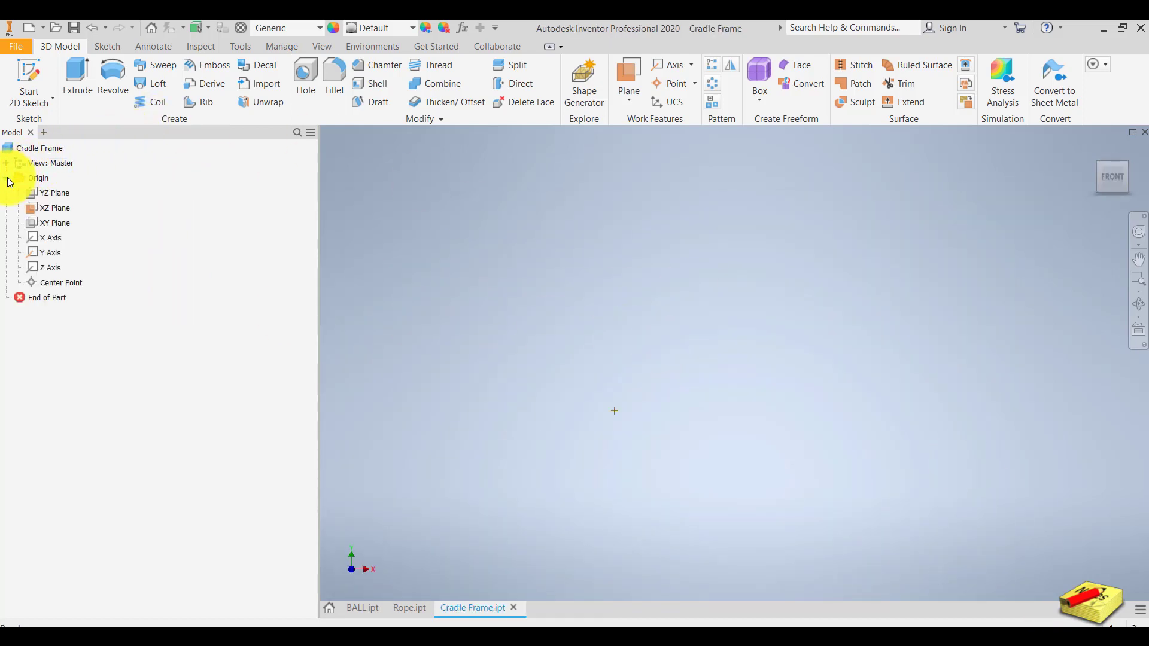
{"action": "left_click", "coordinate": [48, 223]}
{"action": "left_click", "coordinate": [34, 77]}
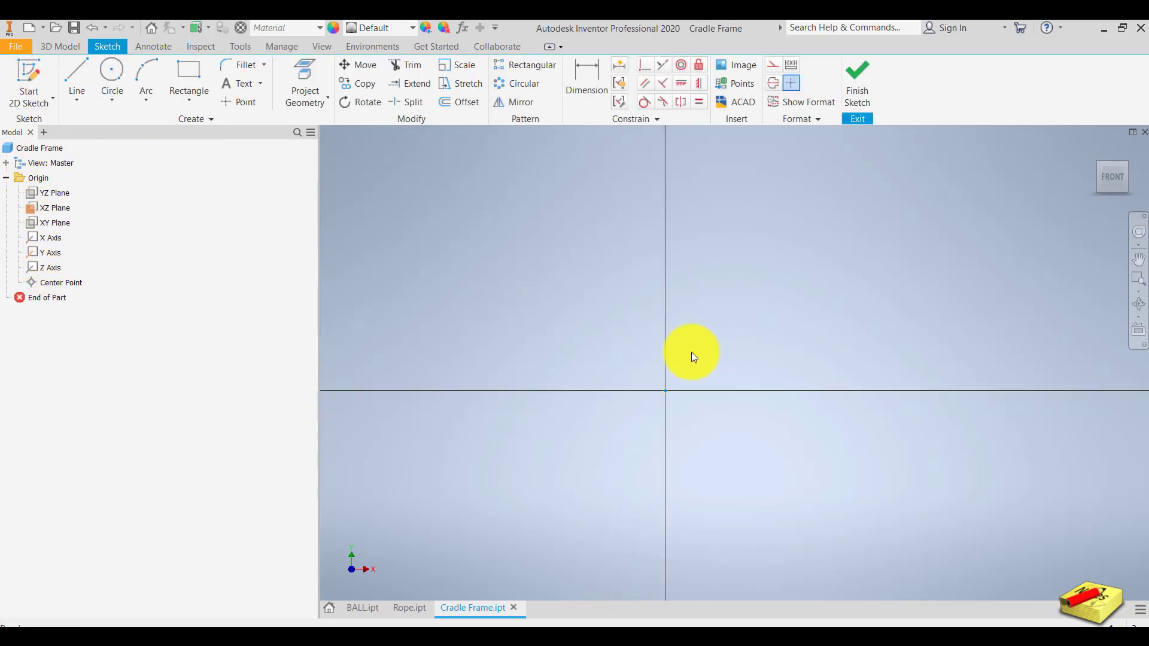
Sketch a vertical line about 785 mm long upward from the origin and make it a construction line
{"action": "left_click", "coordinate": [84, 80]}
{"action": "left_click", "coordinate": [691, 410]}
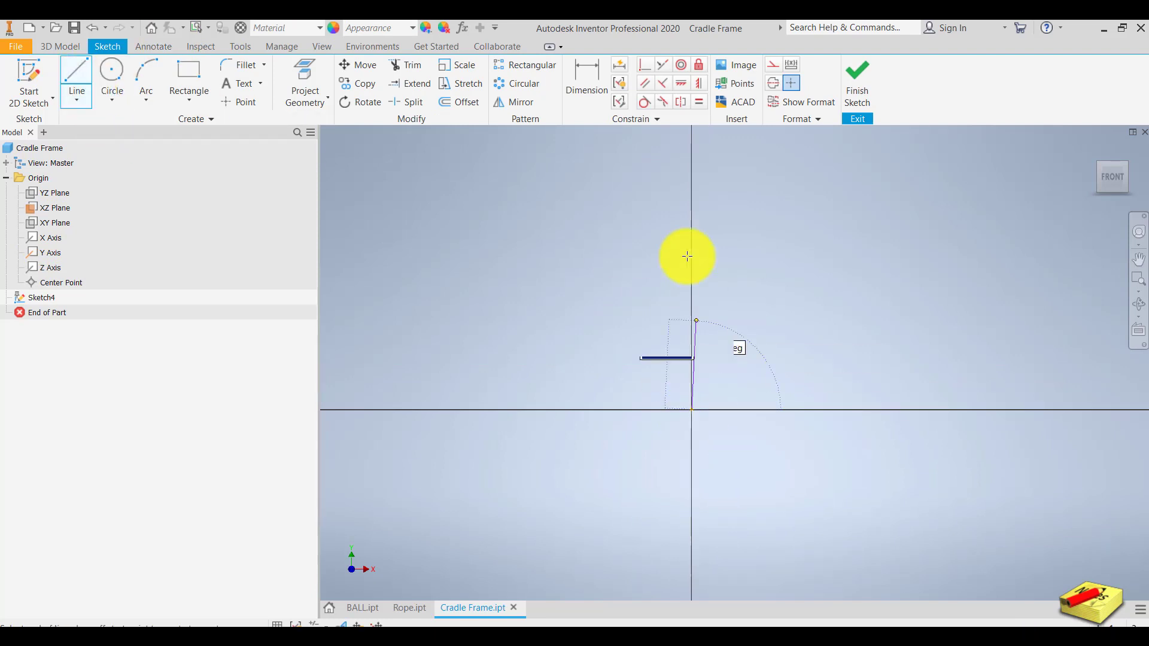
{"action": "left_click", "coordinate": [690, 148]}
{"action": "scroll", "coordinate": [717, 260], "scroll_direction": "down", "scroll_amount": 2}
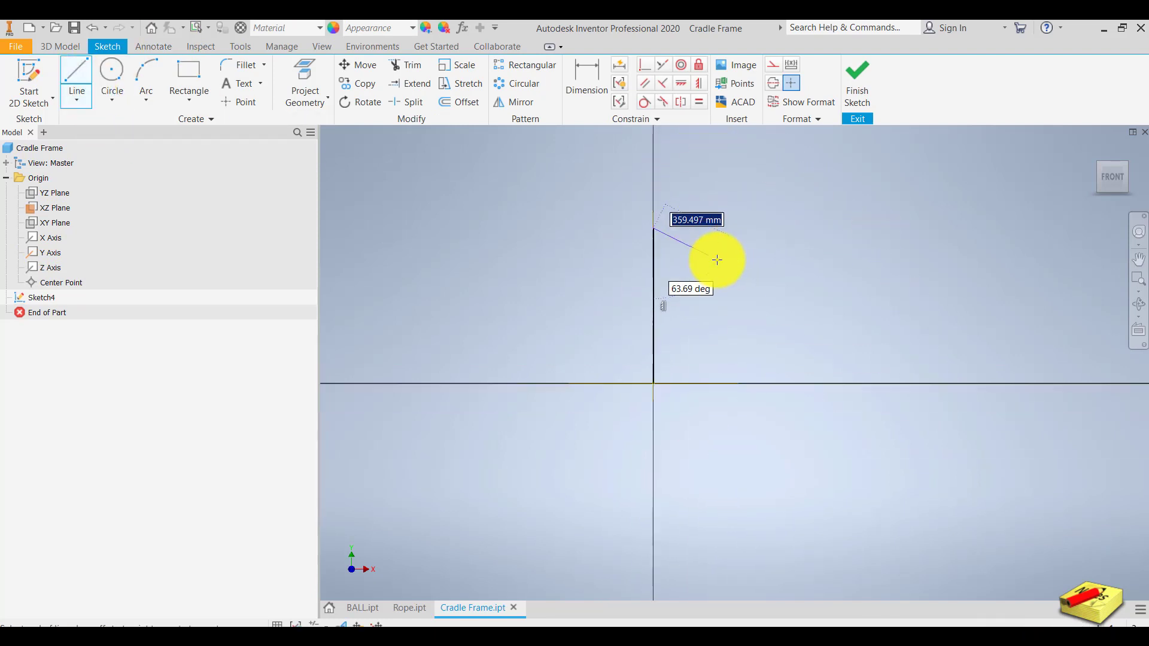
{"action": "key", "text": "Escape"}
{"action": "left_click", "coordinate": [654, 274]}
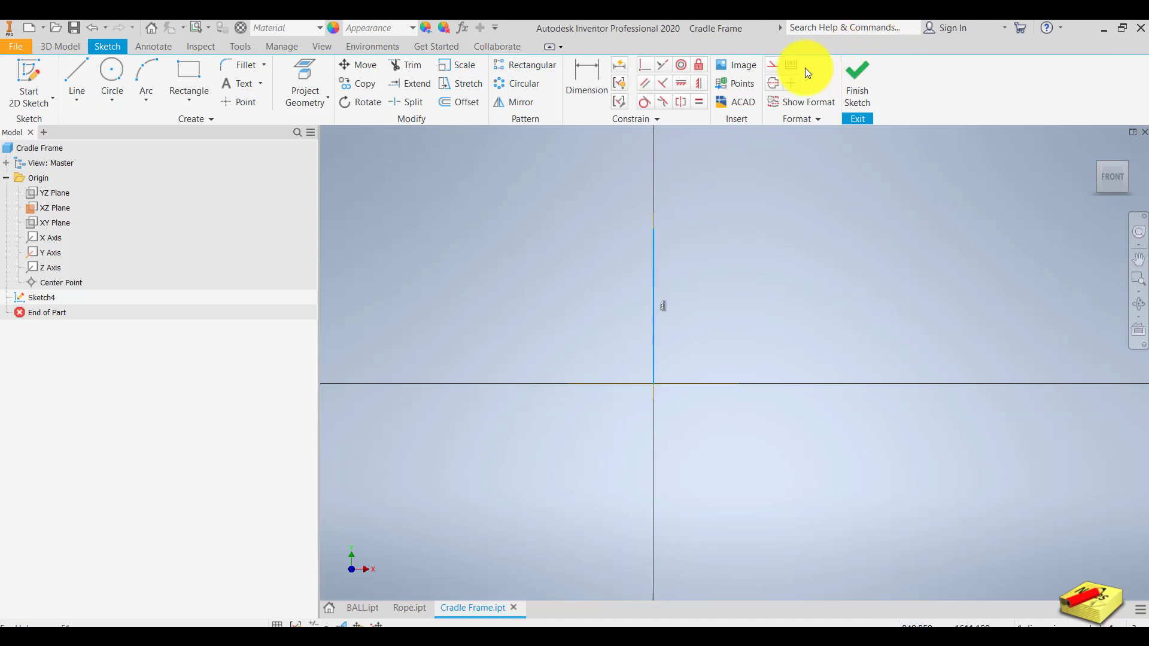
{"action": "left_click", "coordinate": [773, 66]}
Dimension the vertical construction line's length at 379.86 mm
{"action": "left_click", "coordinate": [589, 78]}
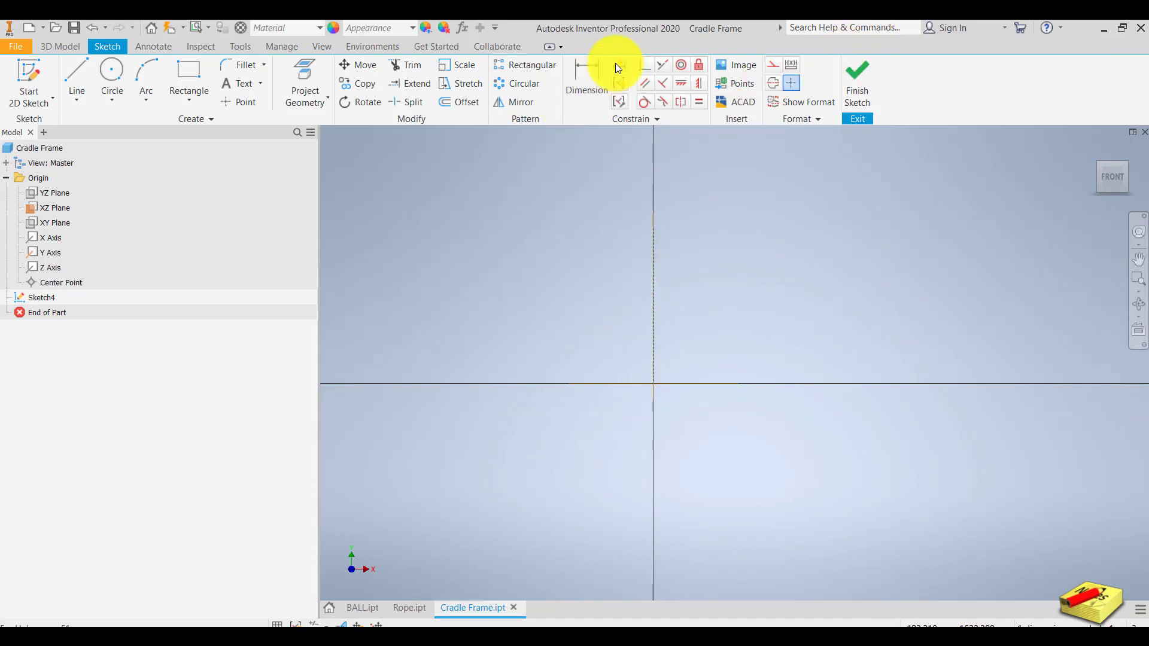
{"action": "left_click", "coordinate": [656, 267]}
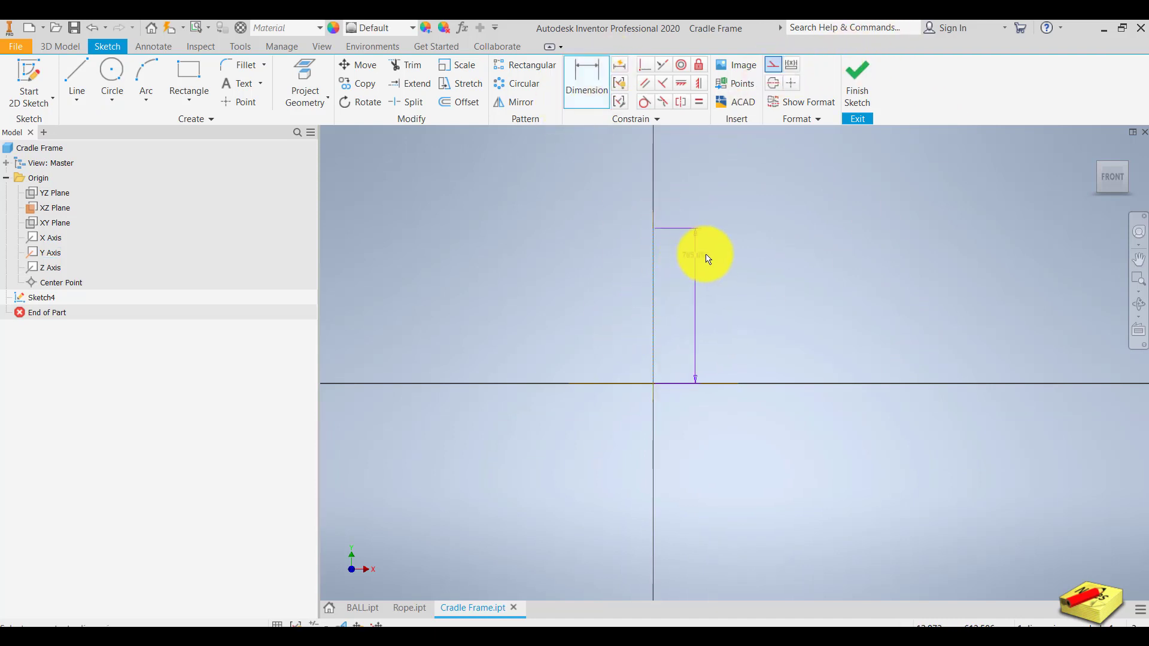
{"action": "left_click", "coordinate": [755, 253]}
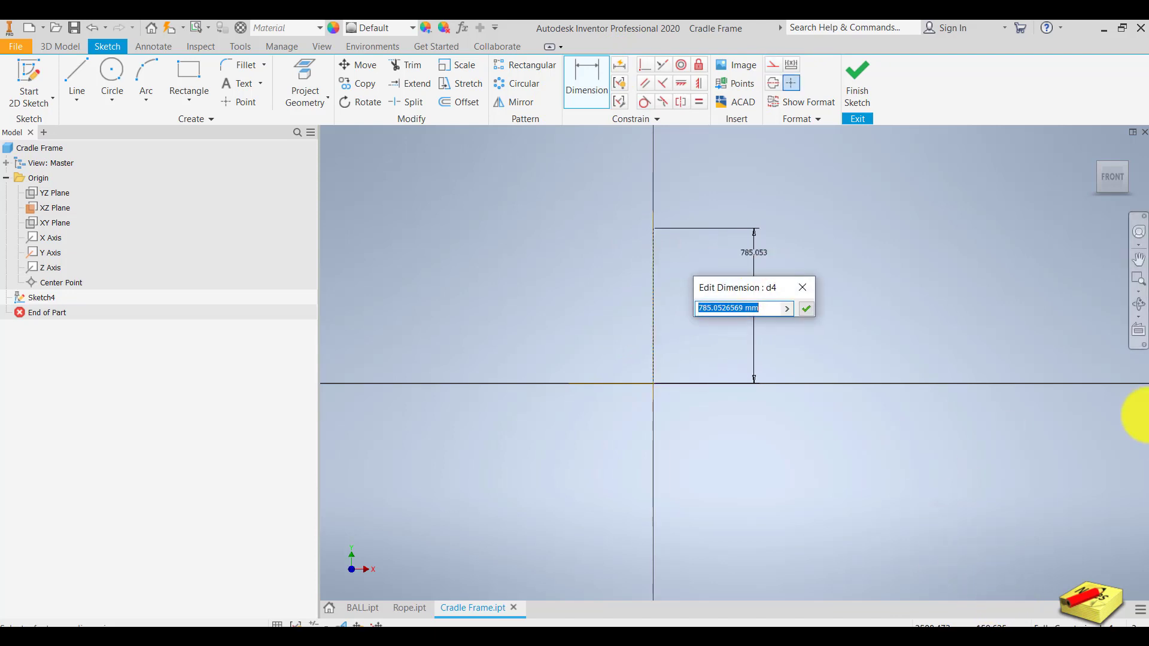
{"action": "type", "text": "379.86"}
{"action": "left_click", "coordinate": [808, 309]}
{"action": "scroll", "coordinate": [654, 310], "scroll_direction": "up", "scroll_amount": 5}
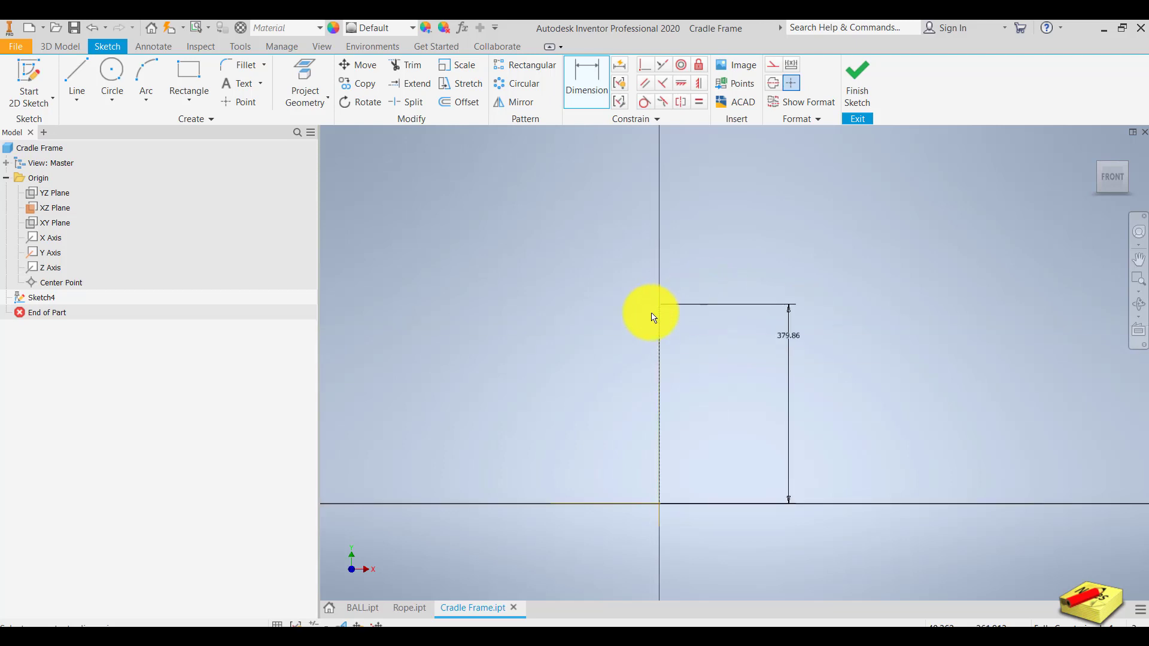
{"action": "middle_click_drag", "start_coordinate": [699, 380], "coordinate": [729, 334]}
Sketch a triangle's three sides from the construction line's upper end, with a horizontal base on the horizontal axis and the last side returning towards the apex
{"action": "left_click", "coordinate": [76, 78]}
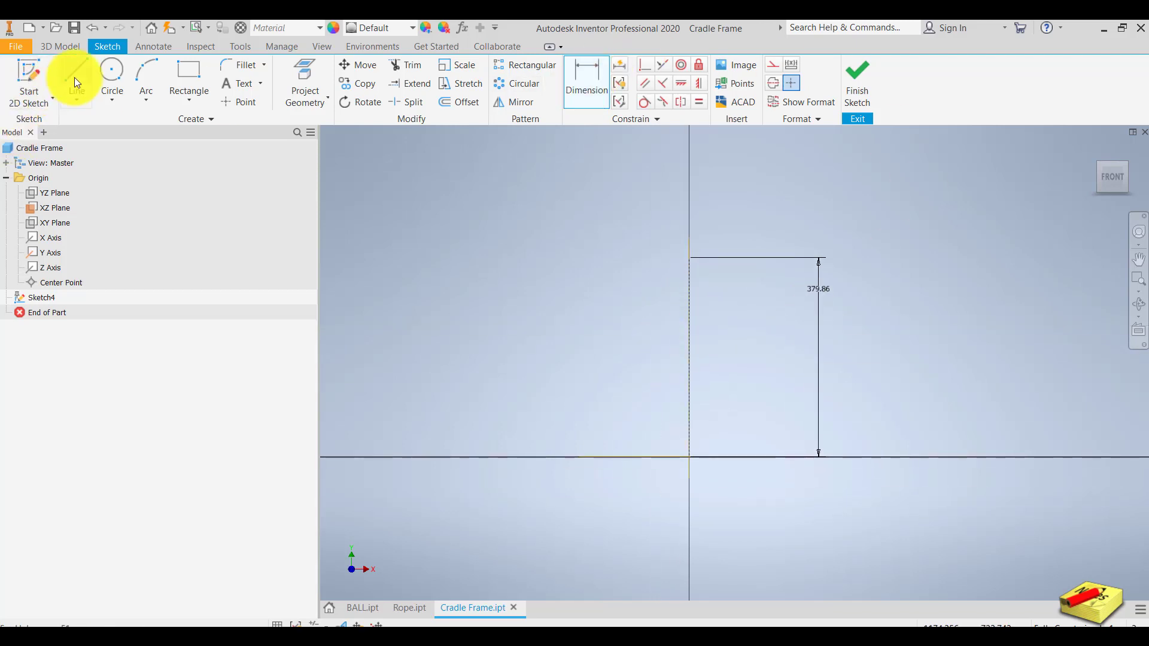
{"action": "left_click", "coordinate": [689, 259]}
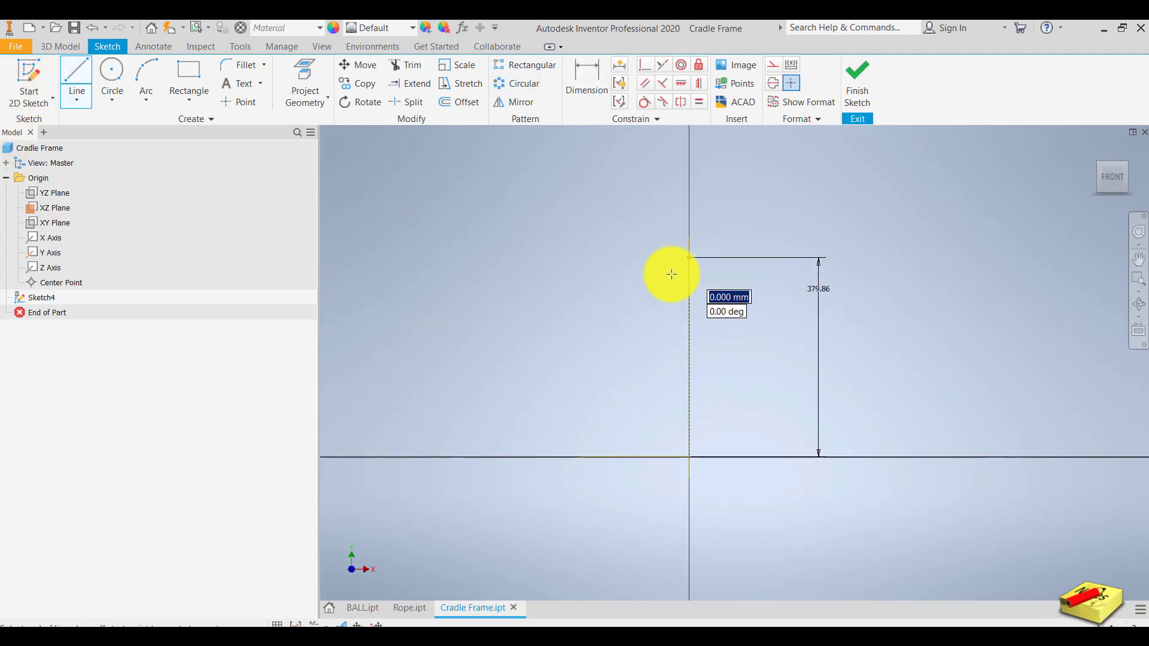
{"action": "left_click", "coordinate": [556, 459]}
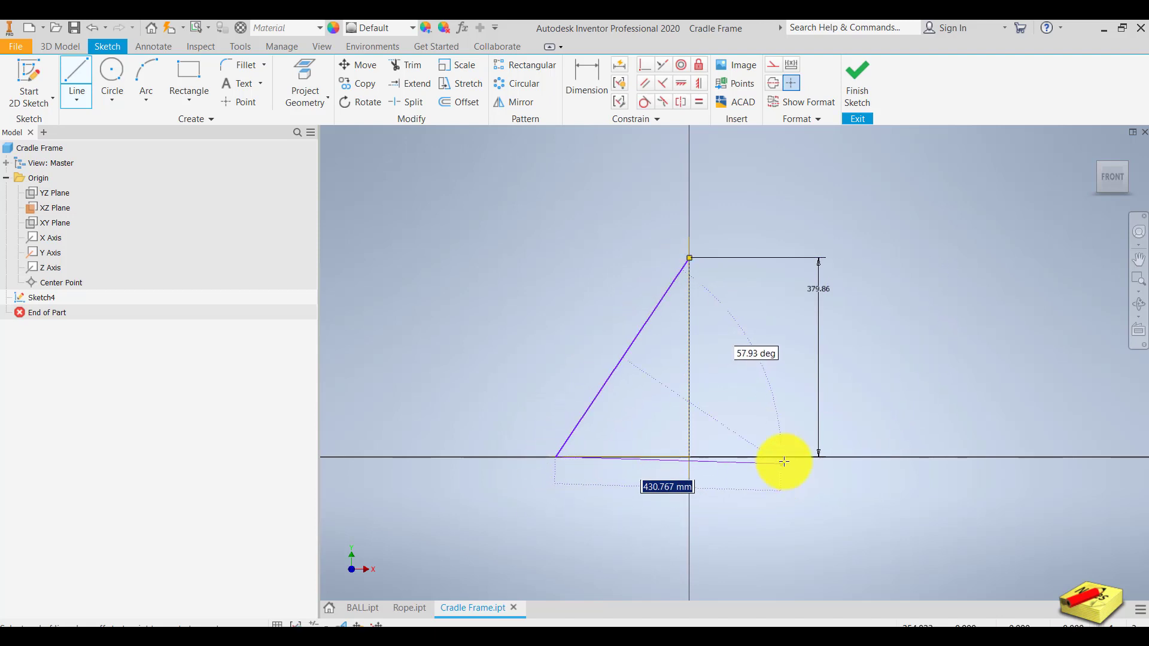
{"action": "left_click", "coordinate": [808, 458]}
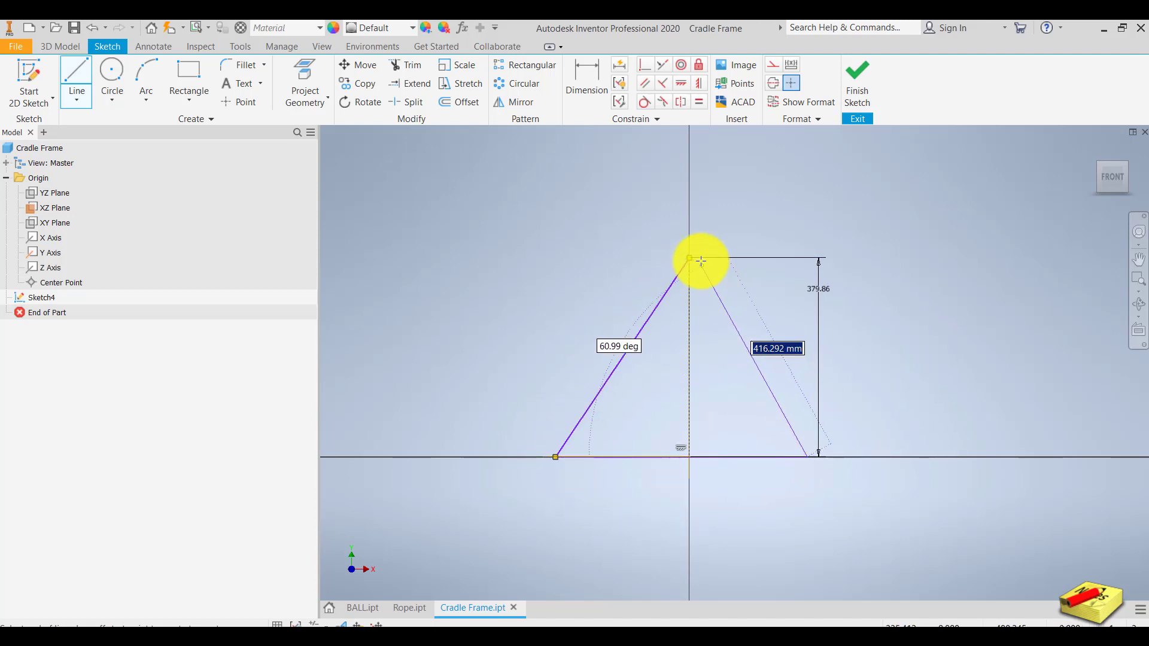
{"action": "left_click", "coordinate": [690, 258]}
{"action": "scroll", "coordinate": [696, 270], "scroll_direction": "up", "scroll_amount": 5}
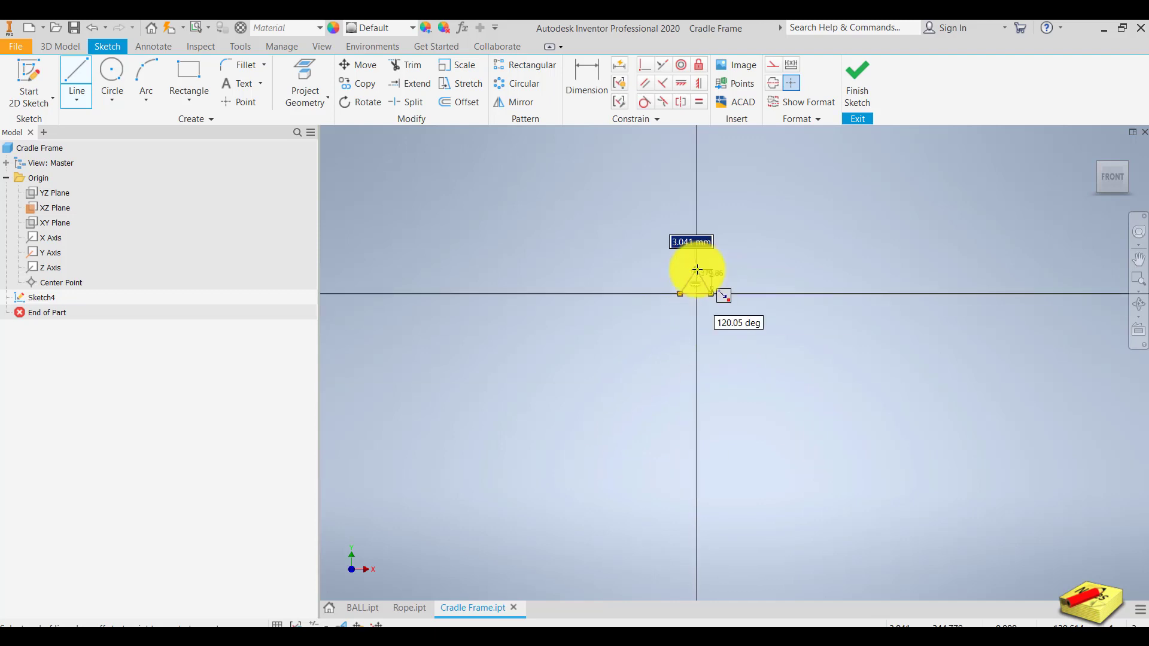
{"action": "scroll", "coordinate": [696, 271], "scroll_direction": "down", "scroll_amount": 10}
{"action": "key", "text": "Escape"}
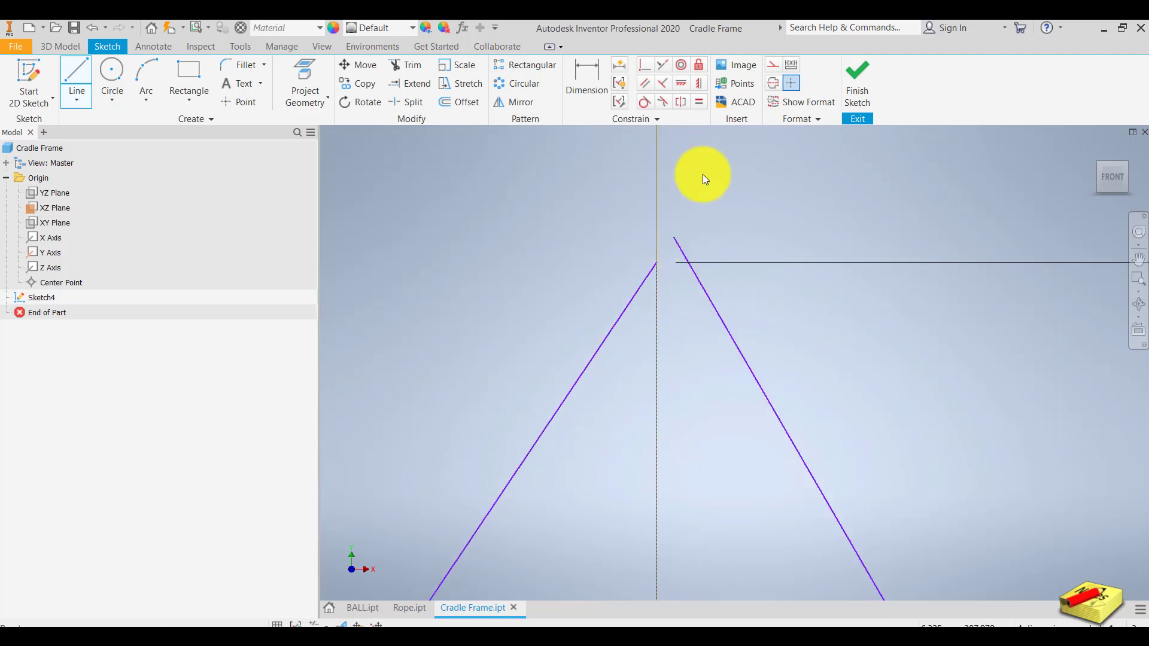
{"action": "key", "text": "Escape"}
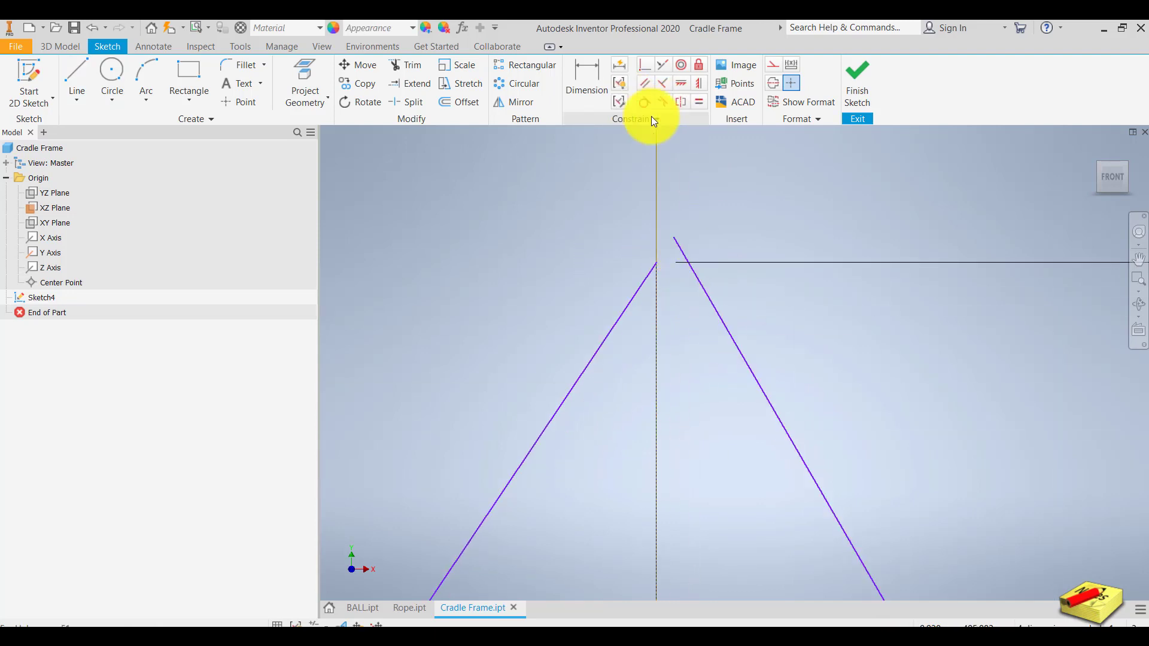
Close the triangle with a coincident constraint between the right side's open end and the apex
{"action": "left_click", "coordinate": [645, 71]}
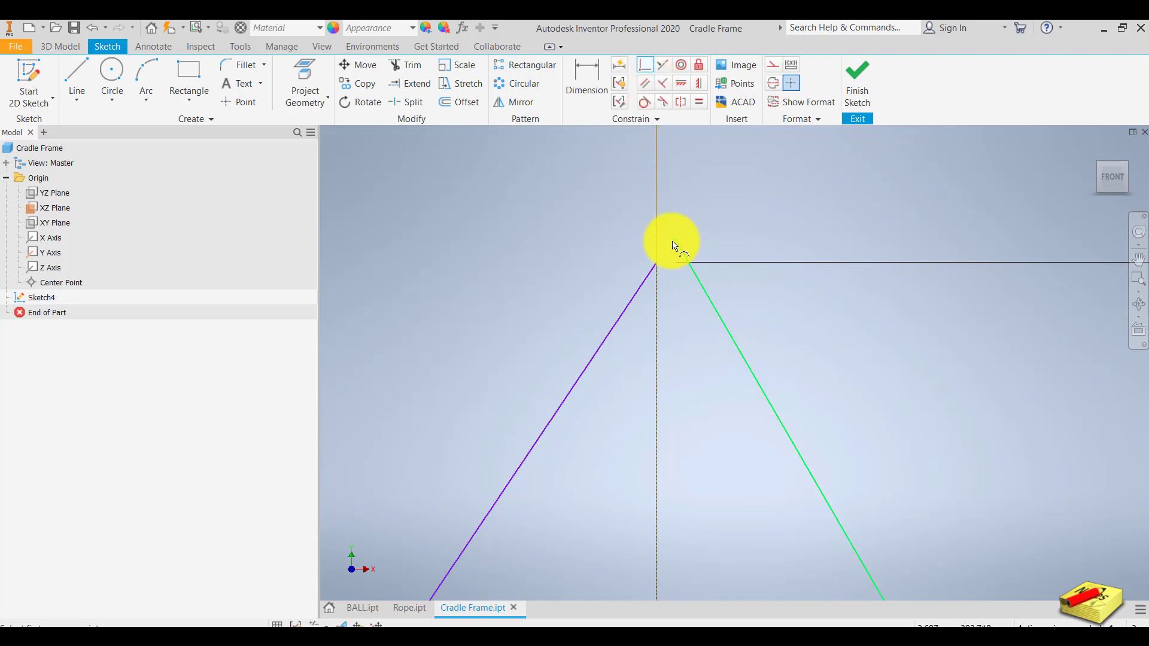
{"action": "left_click", "coordinate": [673, 238]}
{"action": "left_click", "coordinate": [658, 263]}
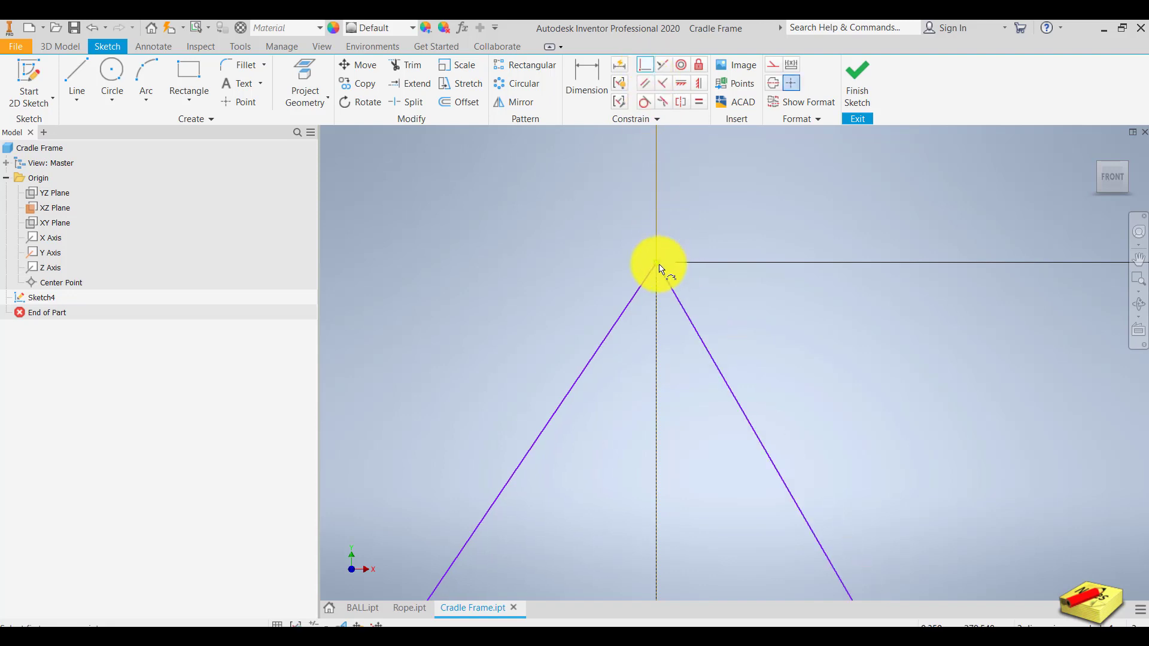
{"action": "scroll", "coordinate": [658, 263], "scroll_direction": "down", "scroll_amount": 6}
{"action": "scroll", "coordinate": [664, 292], "scroll_direction": "up", "scroll_amount": 2}
{"action": "scroll", "coordinate": [667, 296], "scroll_direction": "down", "scroll_amount": 3}
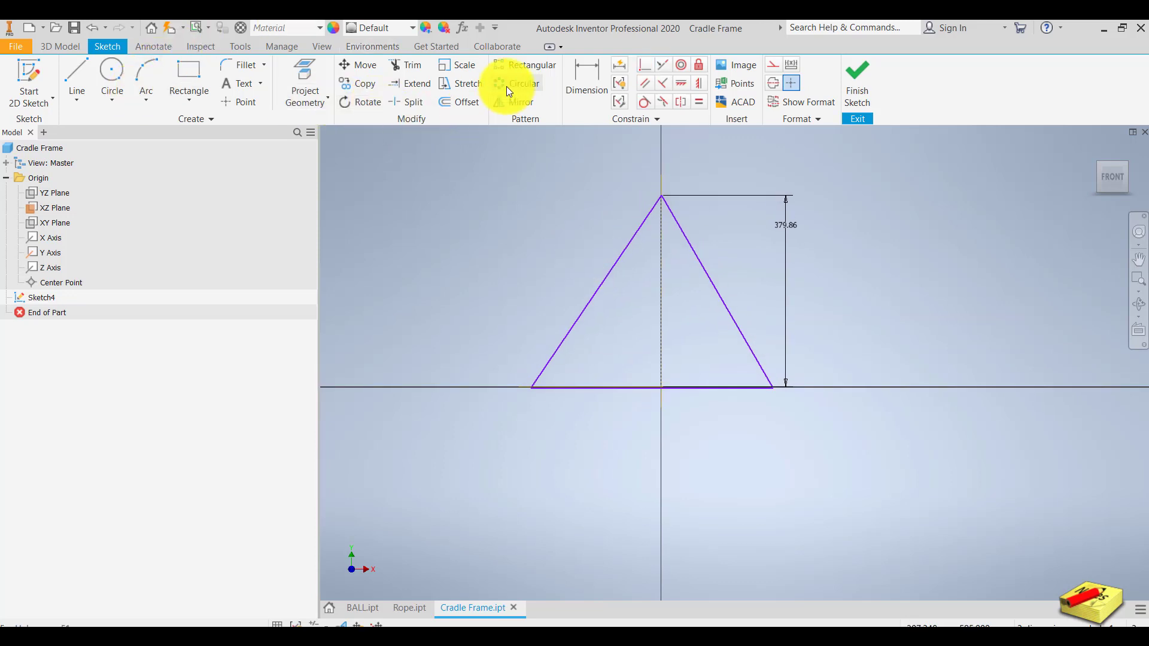
Dimension the triangle's two base angles, each between a sloping side and the base line
{"action": "left_click", "coordinate": [575, 74]}
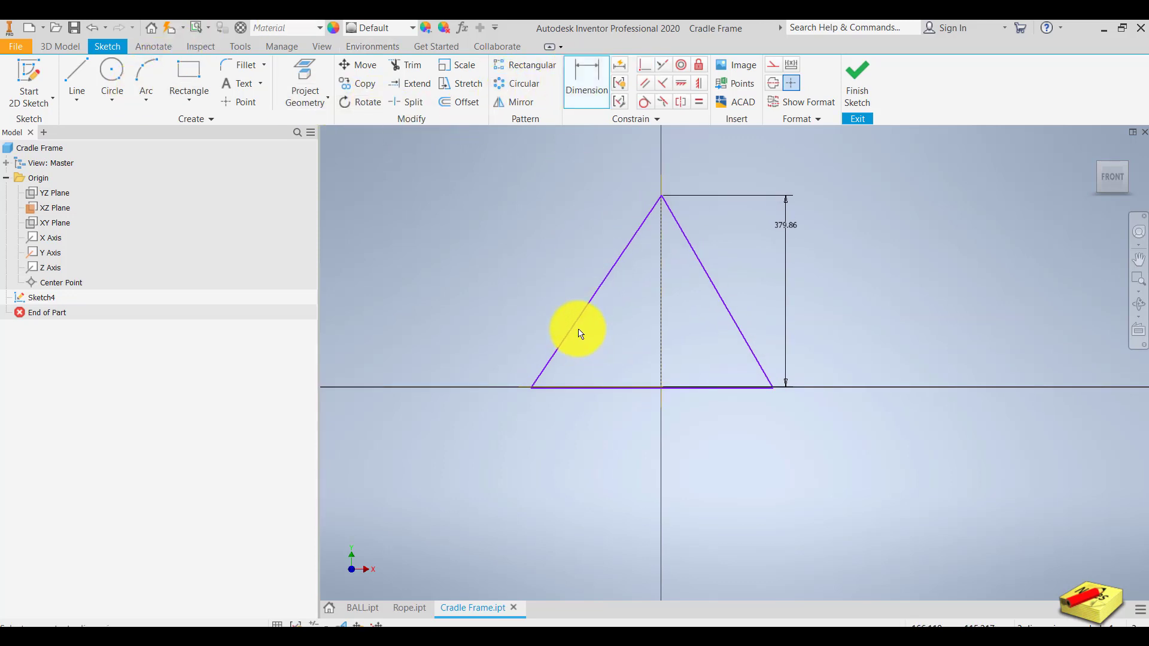
{"action": "left_click", "coordinate": [576, 328]}
{"action": "left_click", "coordinate": [593, 386]}
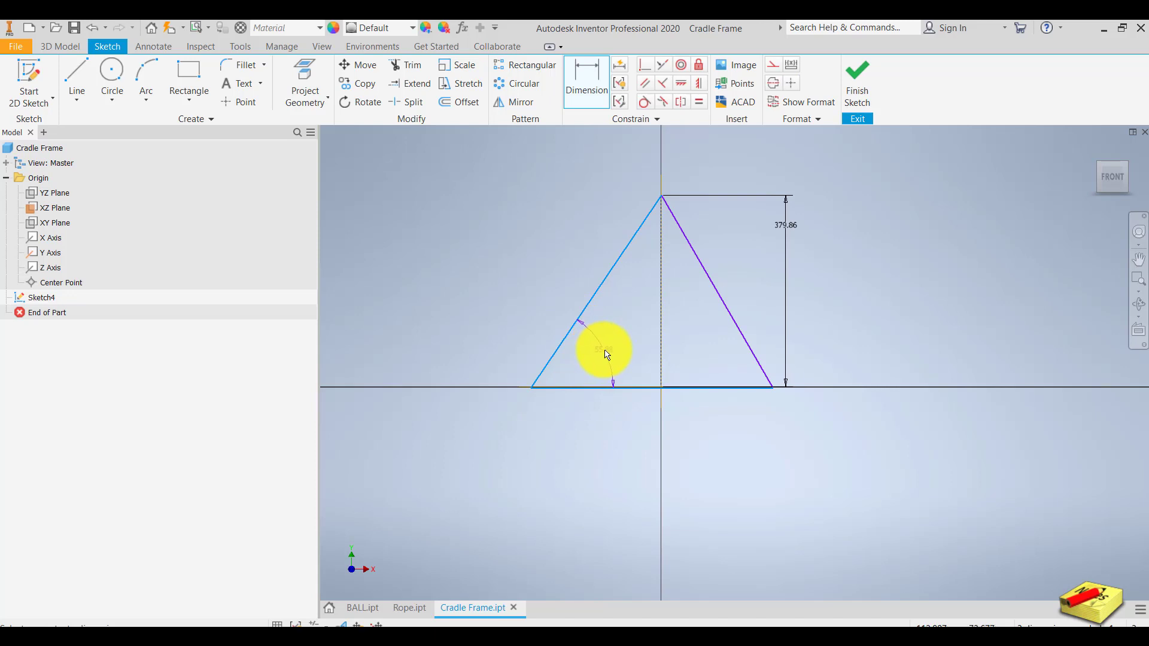
{"action": "left_click", "coordinate": [606, 355]}
{"action": "key", "text": "Return"}
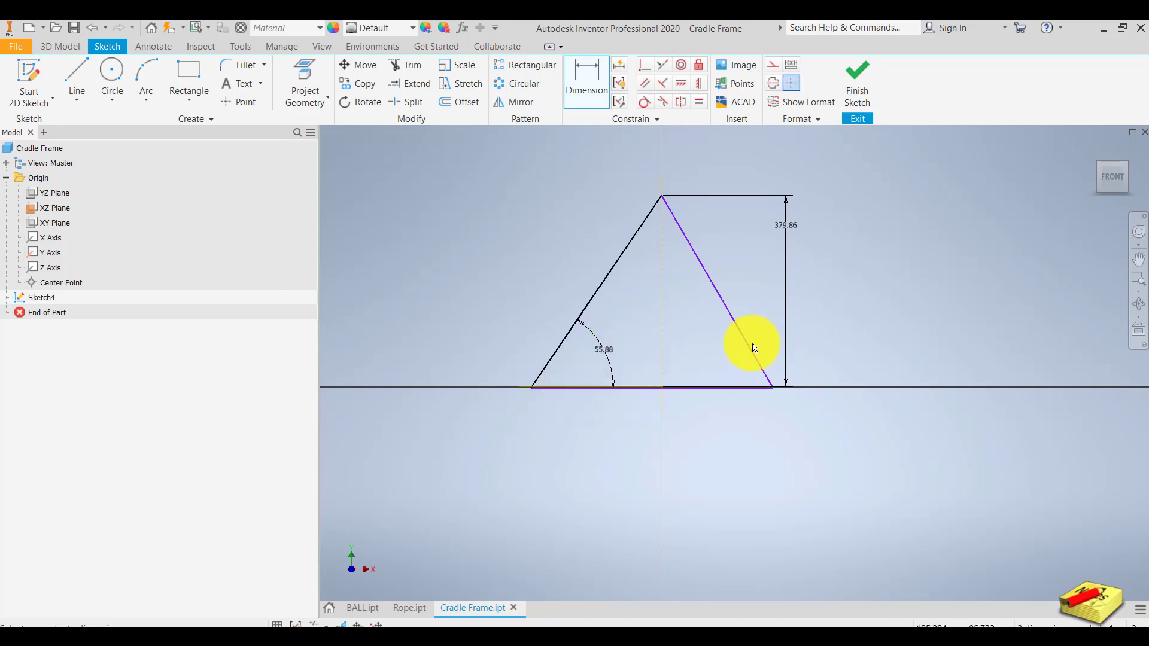
{"action": "left_click", "coordinate": [752, 349]}
{"action": "left_click", "coordinate": [725, 388]}
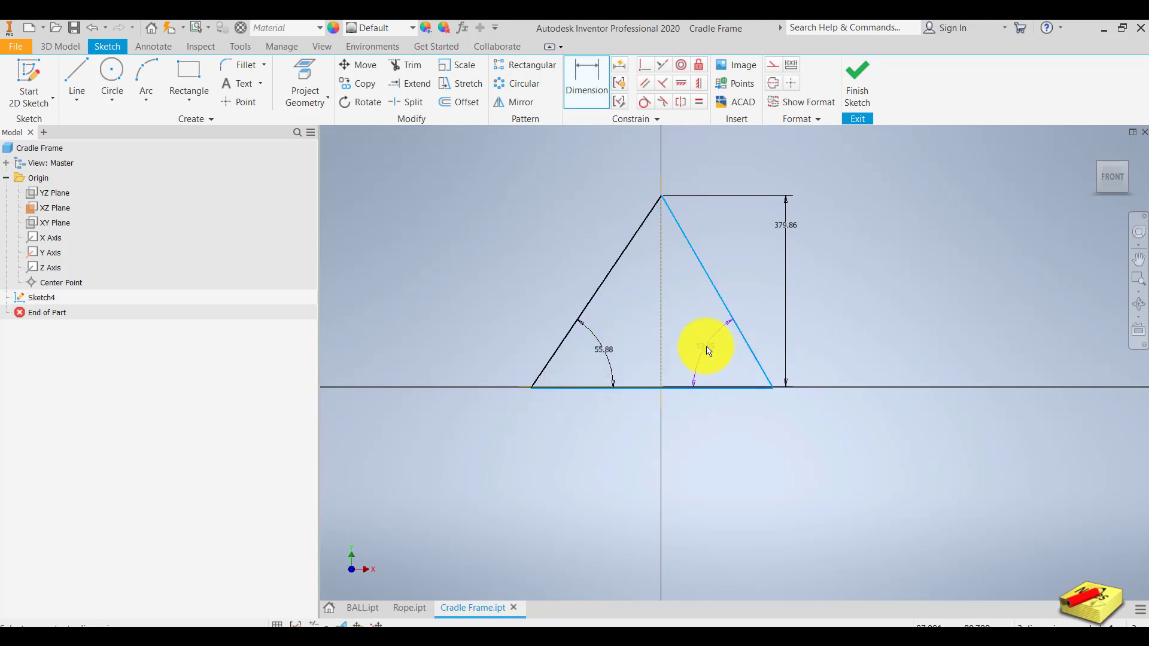
{"action": "left_click", "coordinate": [709, 351]}
{"action": "key", "text": "Return"}
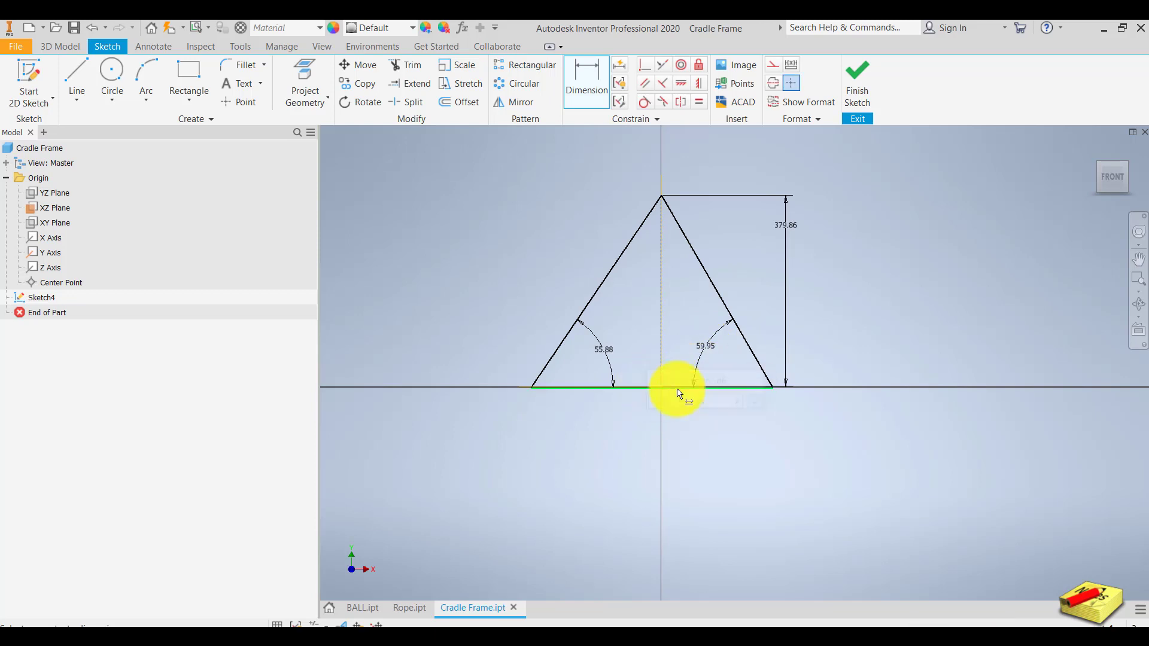
Set the triangle's left base angle to 70.70 degrees
{"action": "double_click", "coordinate": [609, 351]}
{"action": "left_click", "coordinate": [619, 409]}
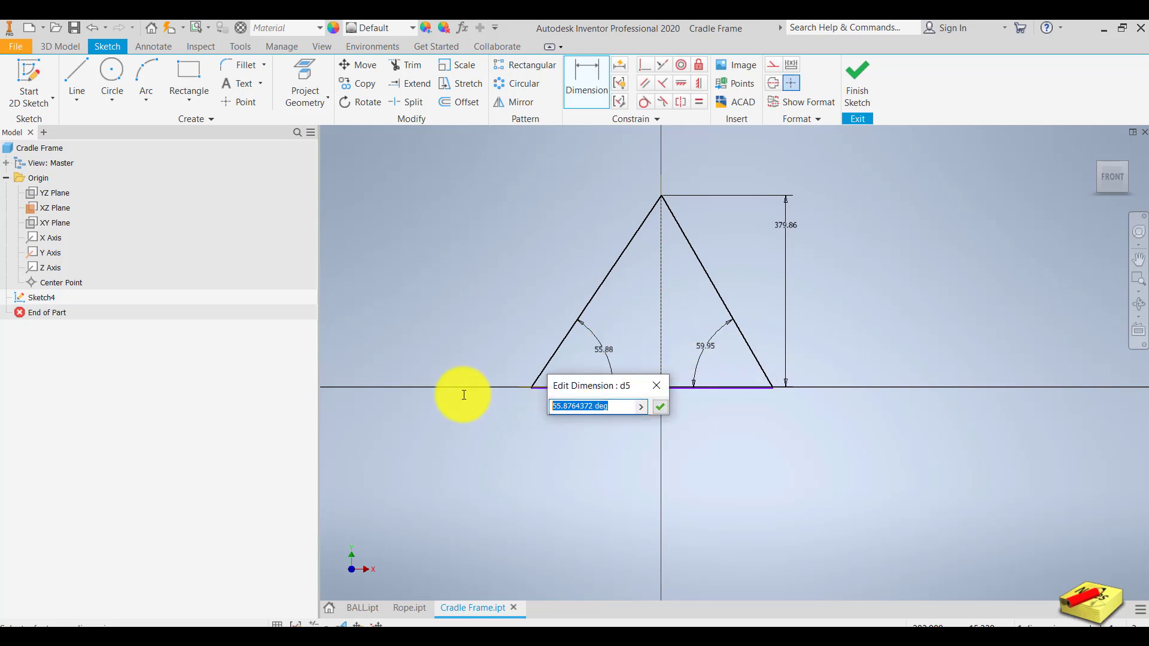
{"action": "type", "text": "70.7"}
{"action": "key", "text": "Return"}
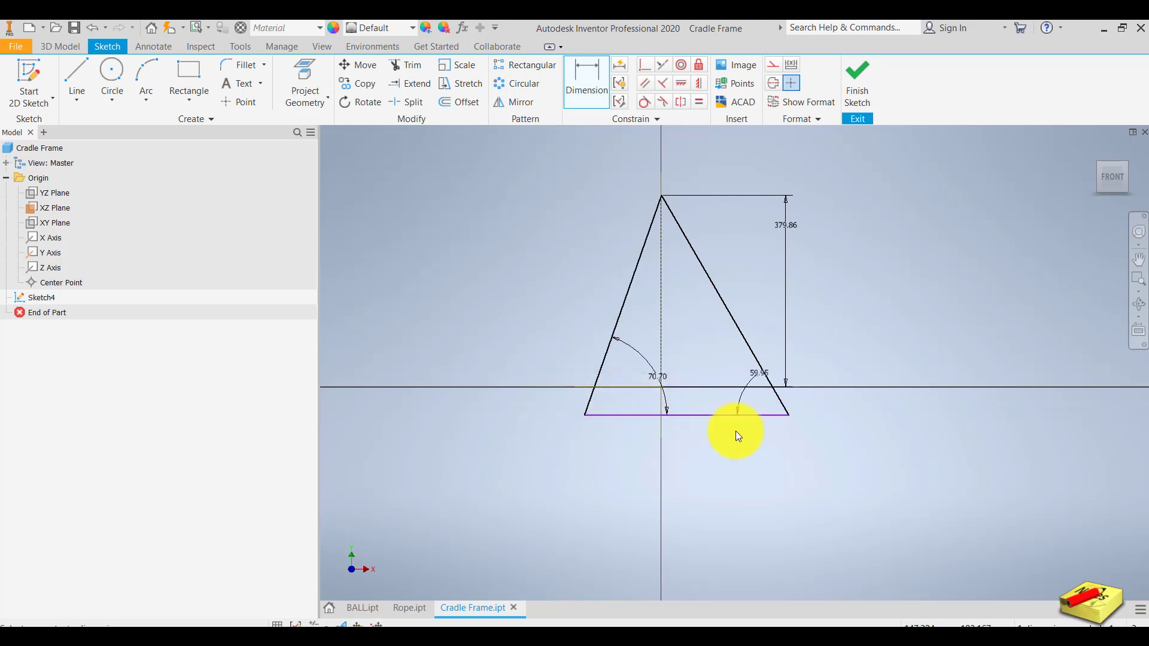
Set the triangle's right base angle to 70.70 degrees
{"action": "left_click", "coordinate": [744, 392]}
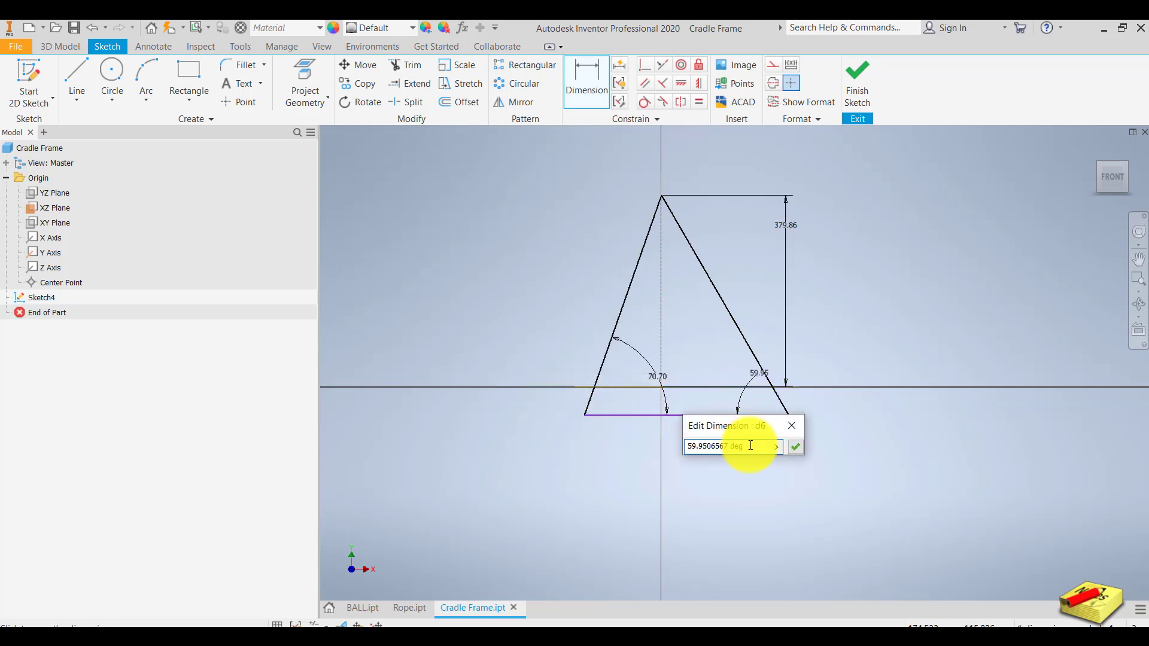
{"action": "type", "text": "70."}
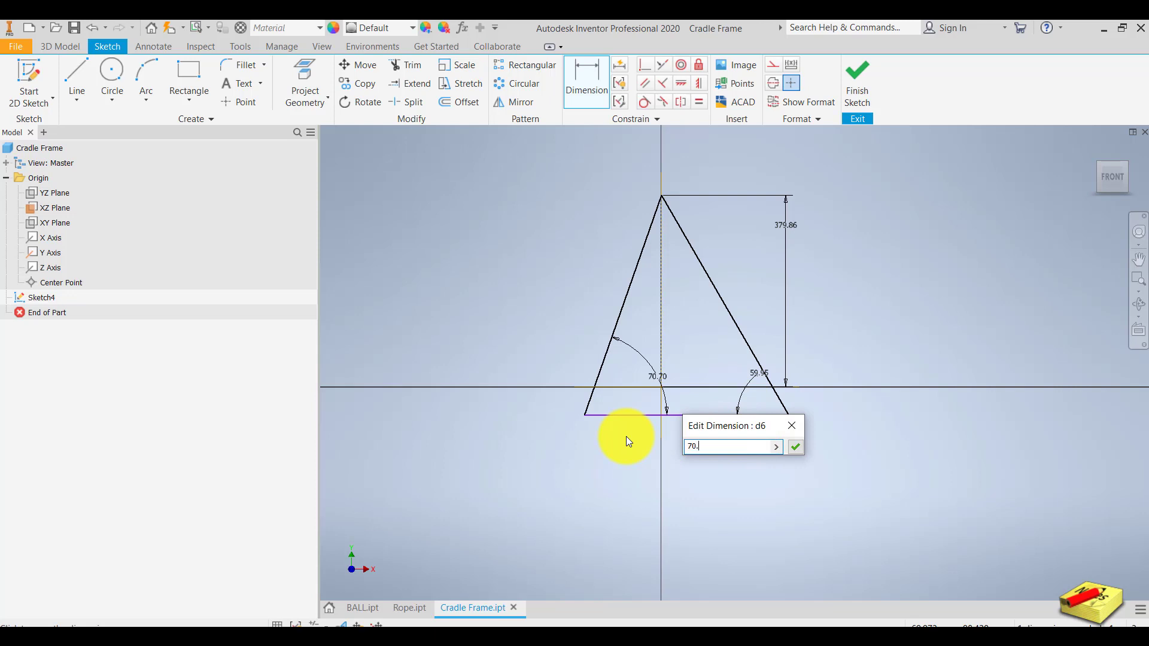
{"action": "key", "text": "Return"}
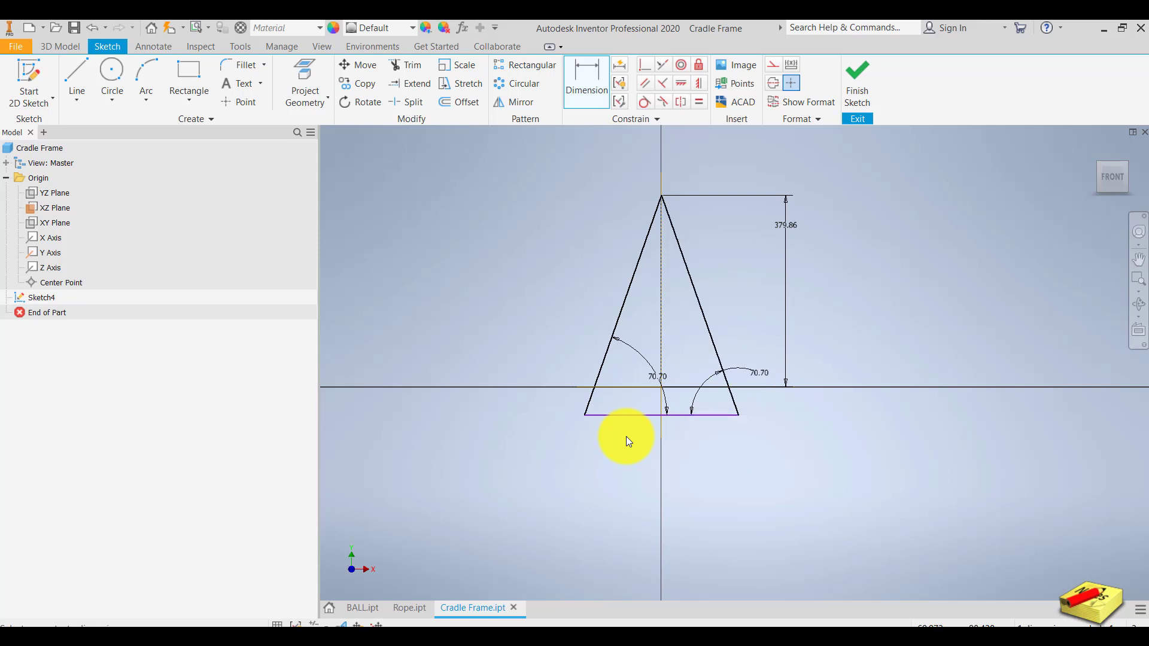
{"action": "scroll", "coordinate": [632, 388], "scroll_direction": "up", "scroll_amount": 3}
{"action": "scroll", "coordinate": [632, 387], "scroll_direction": "down", "scroll_amount": 5}
{"action": "middle_click_drag", "start_coordinate": [669, 357], "coordinate": [538, 494]}
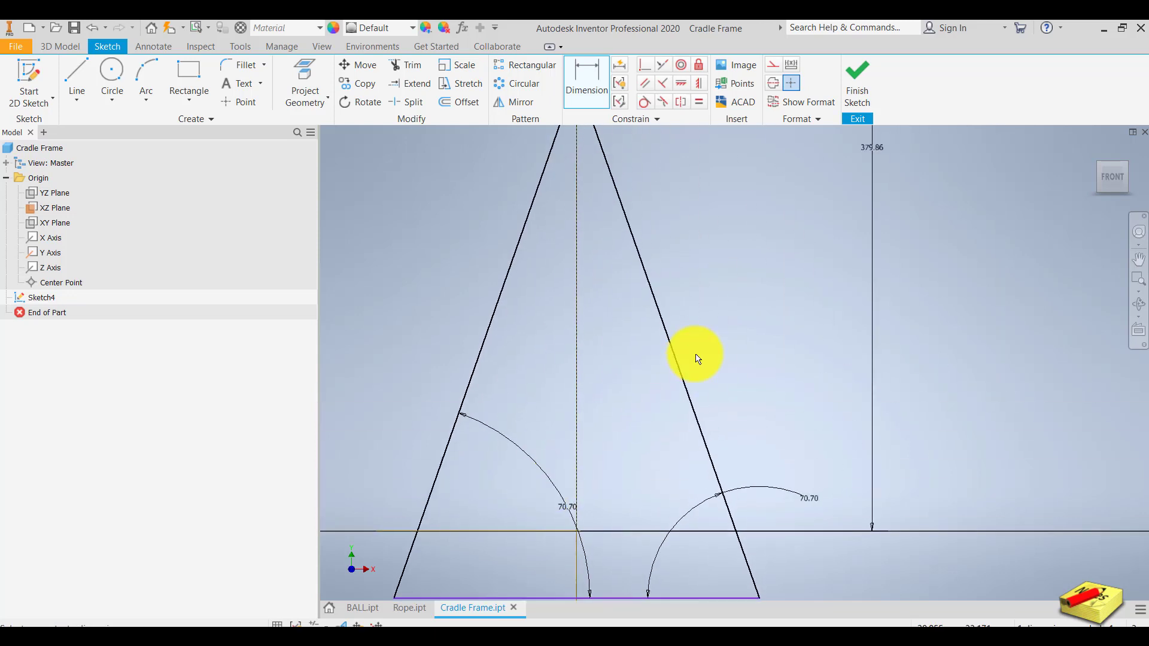
{"action": "scroll", "coordinate": [695, 355], "scroll_direction": "up", "scroll_amount": 5}
{"action": "scroll", "coordinate": [683, 341], "scroll_direction": "down", "scroll_amount": 4}
{"action": "middle_click_drag", "start_coordinate": [723, 391], "coordinate": [726, 293]}
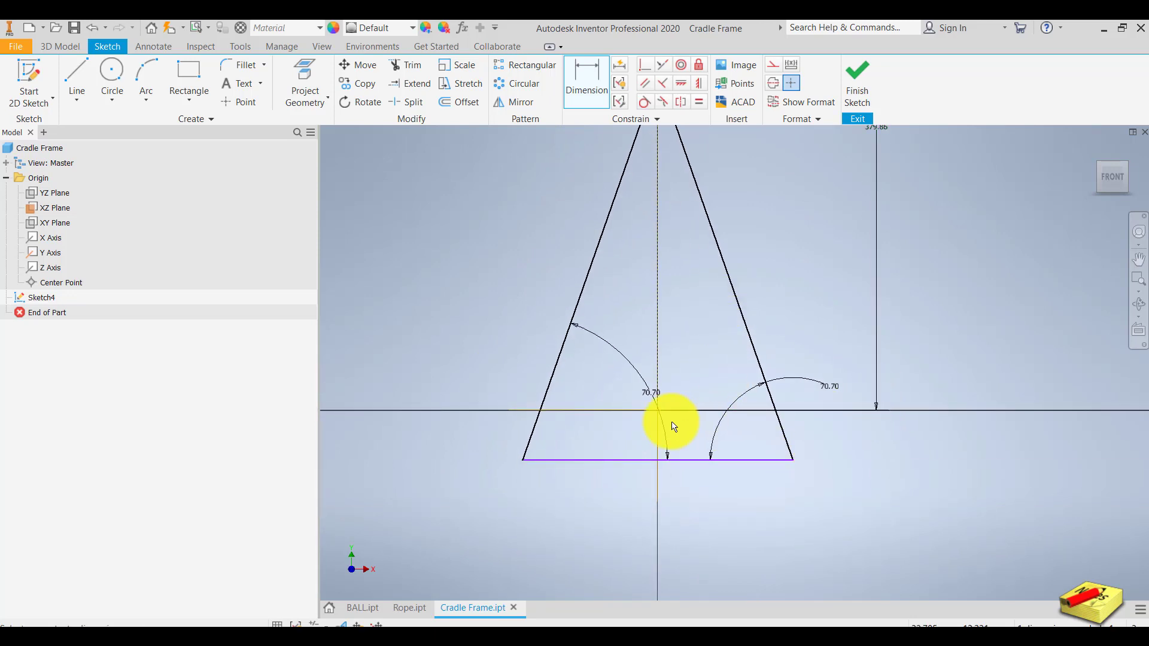
{"action": "left_click", "coordinate": [645, 67]}
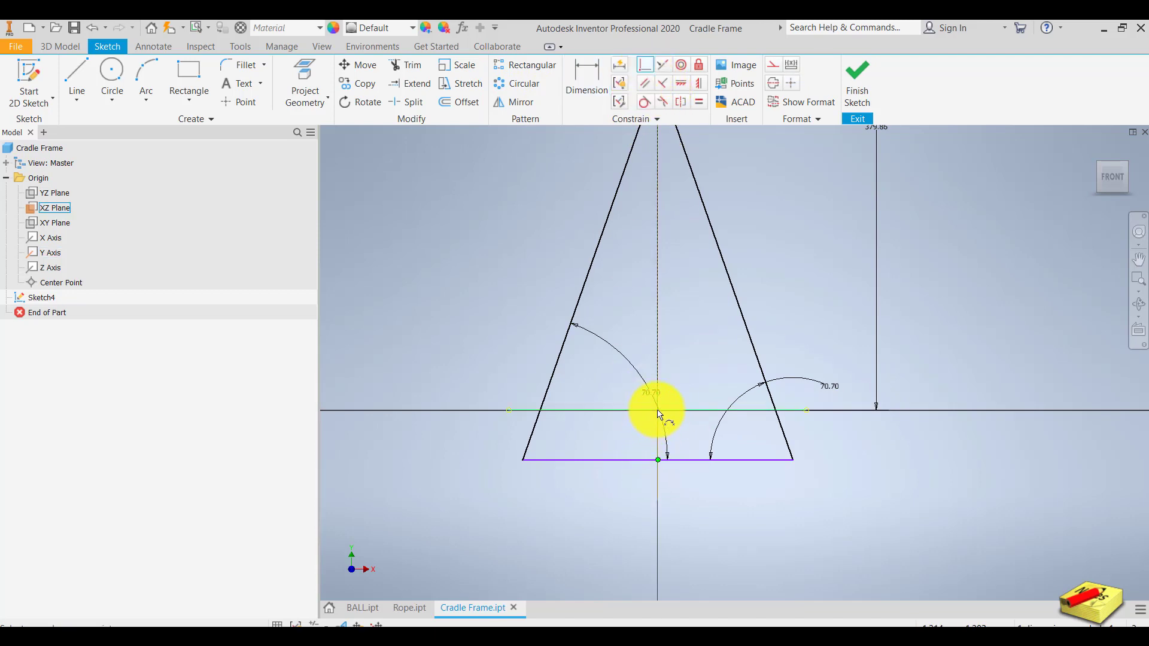
{"action": "scroll", "coordinate": [750, 457], "scroll_direction": "down", "scroll_amount": 5}
{"action": "scroll", "coordinate": [725, 453], "scroll_direction": "up", "scroll_amount": 3}
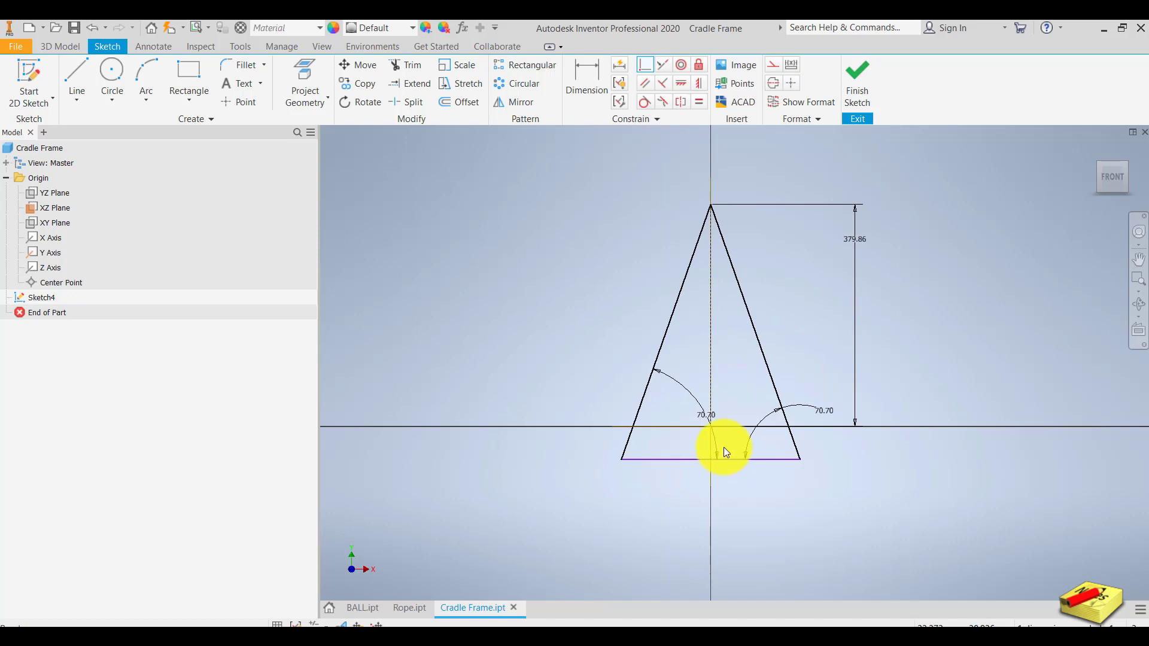
{"action": "key", "text": "Escape"}
{"action": "left_click", "coordinate": [707, 252]}
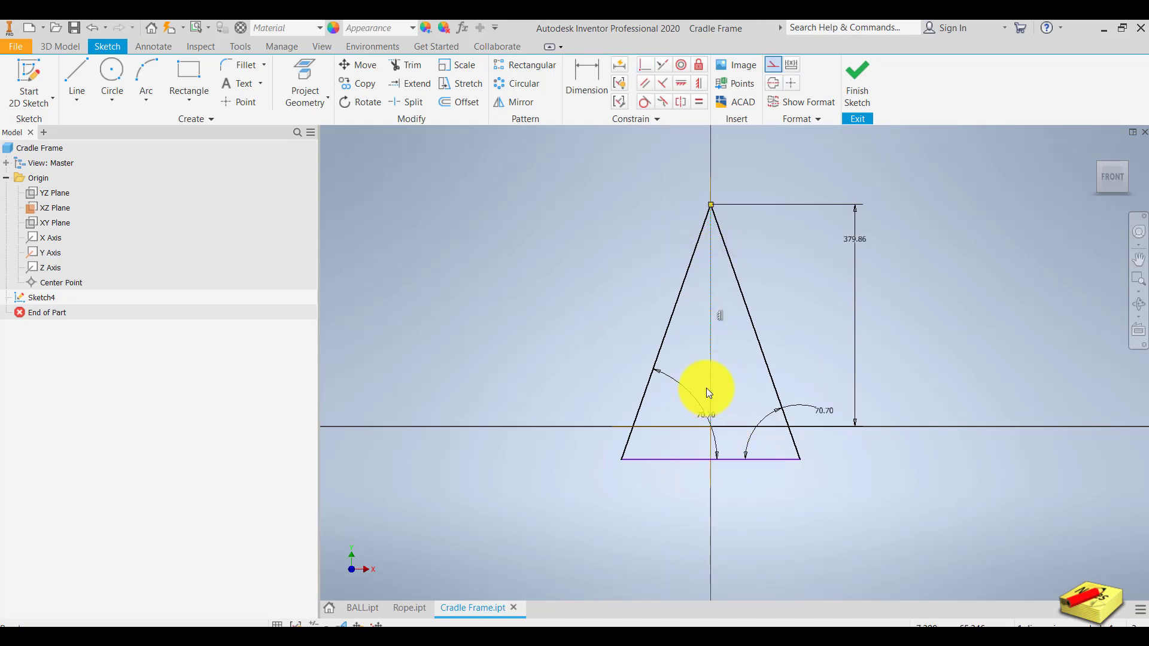
{"action": "scroll", "coordinate": [706, 388], "scroll_direction": "up", "scroll_amount": 5}
{"action": "scroll", "coordinate": [702, 415], "scroll_direction": "down", "scroll_amount": 7}
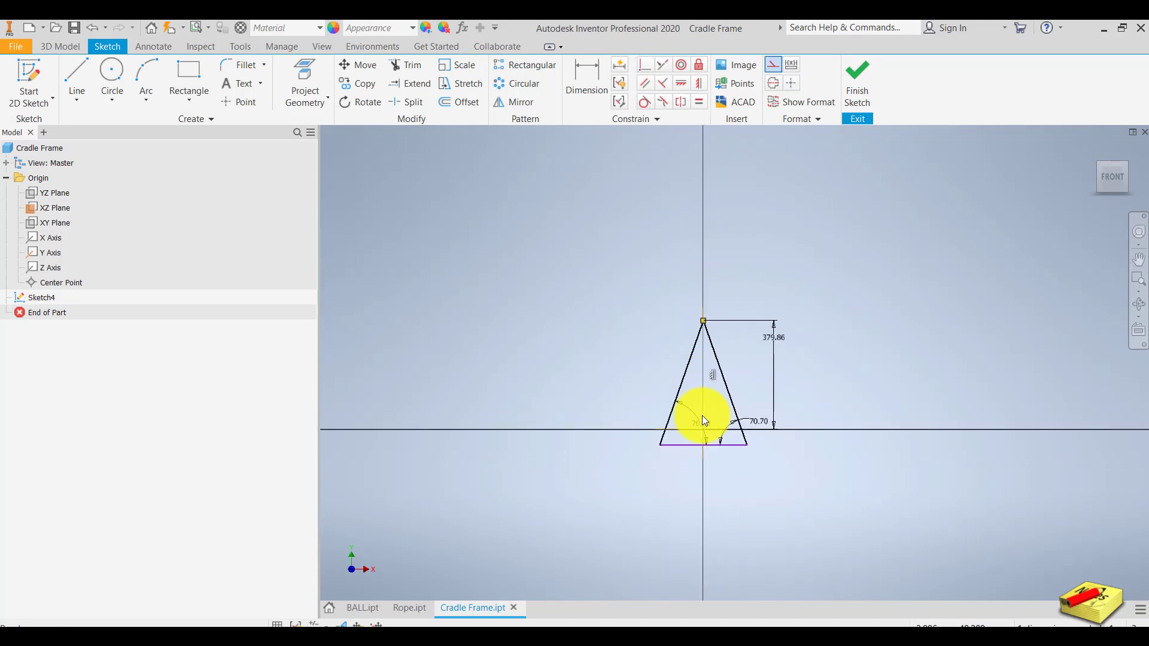
{"action": "scroll", "coordinate": [703, 415], "scroll_direction": "up", "scroll_amount": 3}
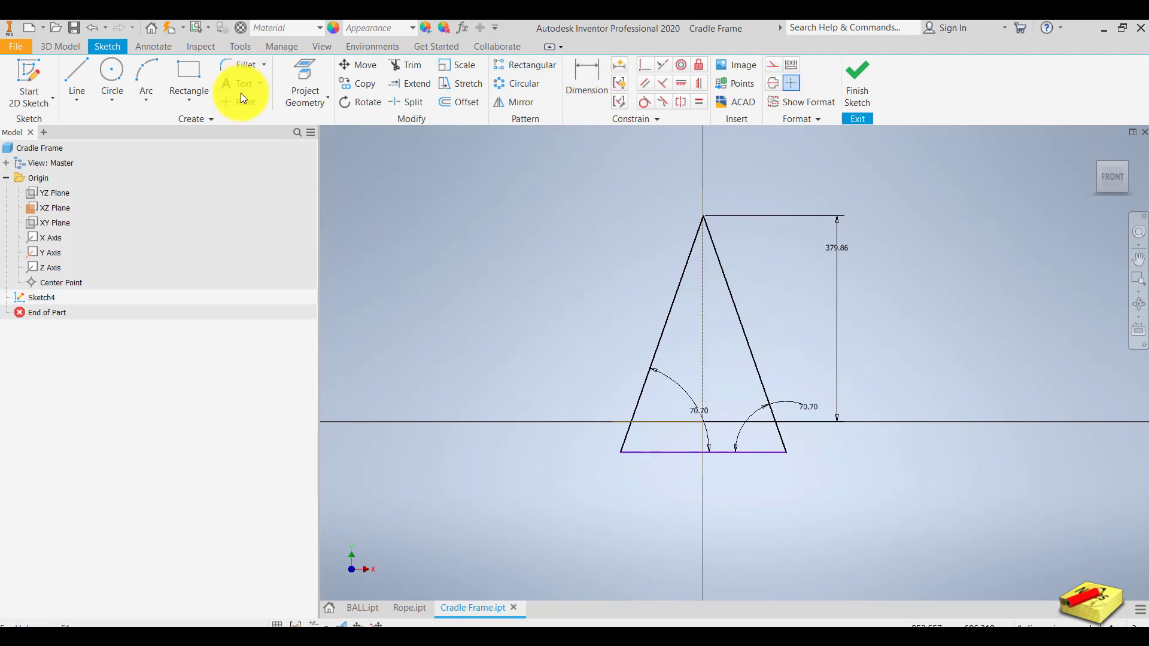
Apply a coincident constraint between the midpoint of the triangle's base line and the sketch origin
{"action": "left_click", "coordinate": [644, 67]}
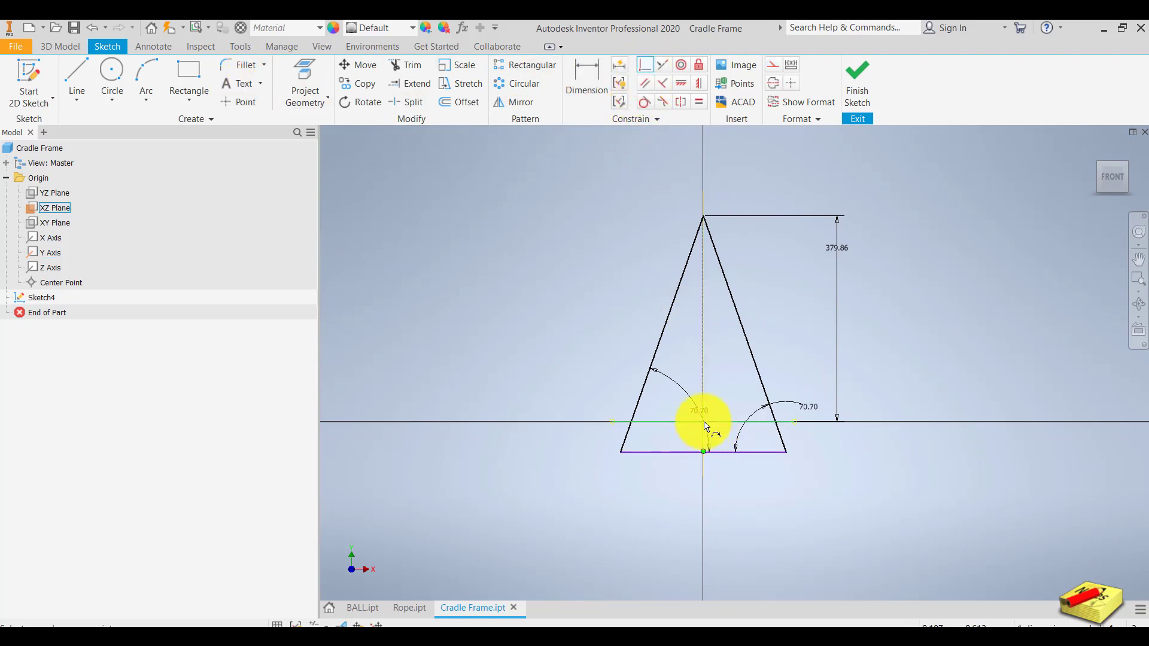
{"action": "scroll", "coordinate": [731, 419], "scroll_direction": "down", "scroll_amount": 8}
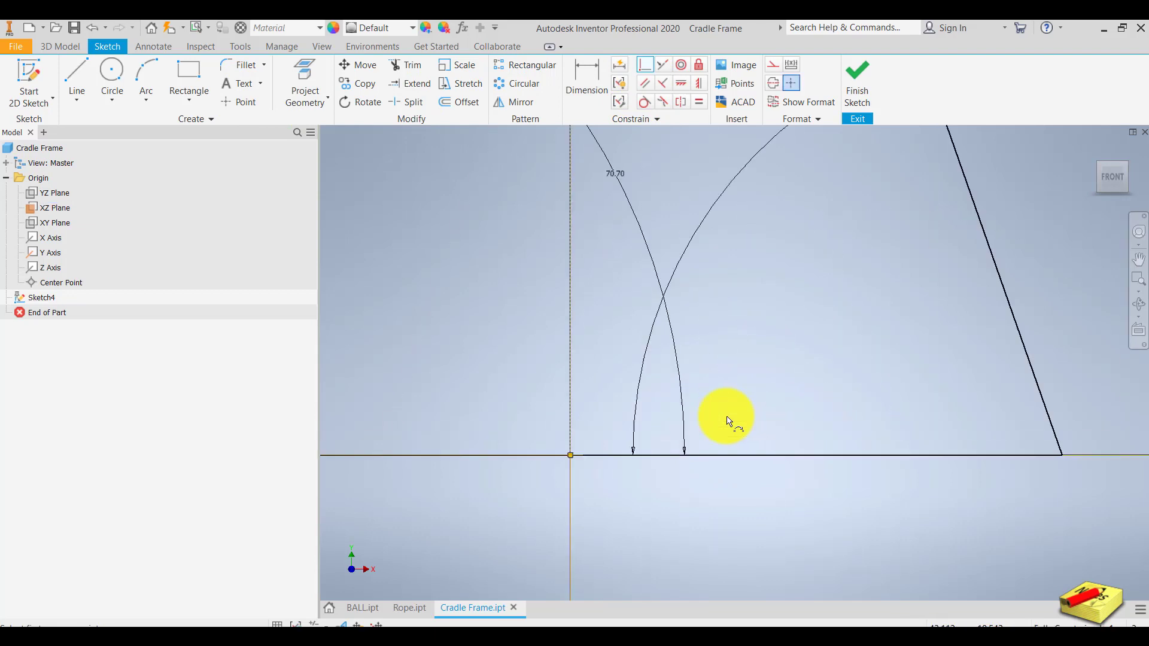
{"action": "key", "text": "Escape"}
{"action": "scroll", "coordinate": [728, 420], "scroll_direction": "up", "scroll_amount": 6}
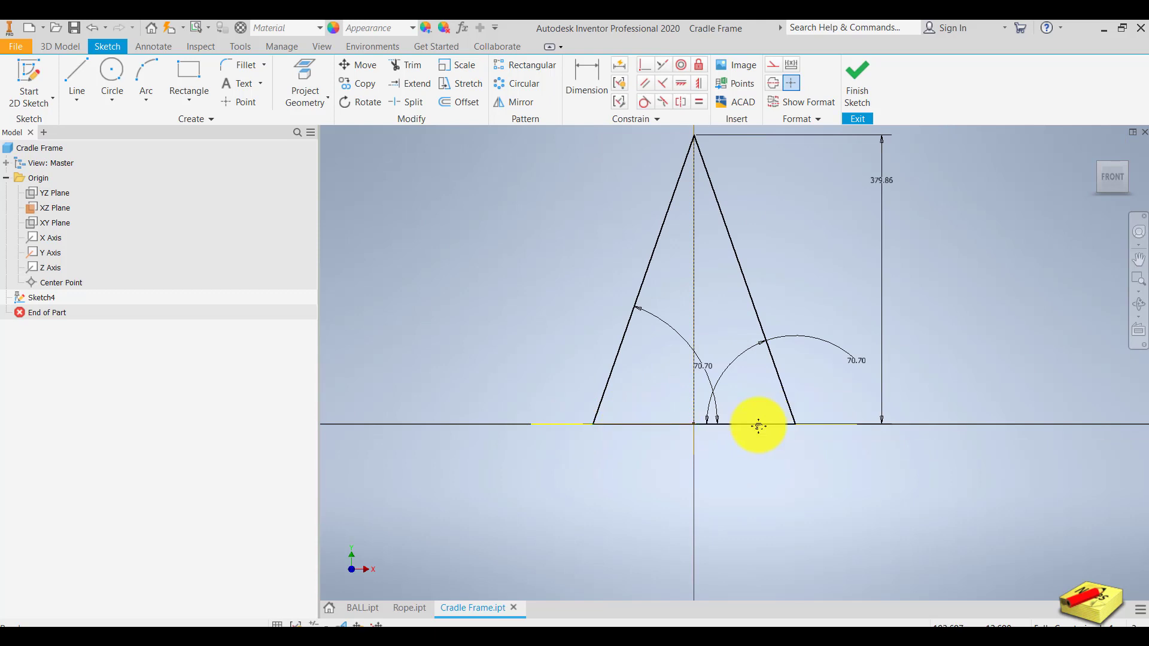
Offset the whole triangle outward by about 43 mm to form a second, larger triangle around it
{"action": "middle_click_drag", "start_coordinate": [757, 423], "coordinate": [711, 462]}
{"action": "scroll", "coordinate": [746, 418], "scroll_direction": "up", "scroll_amount": 2}
{"action": "scroll", "coordinate": [744, 417], "scroll_direction": "down", "scroll_amount": 2}
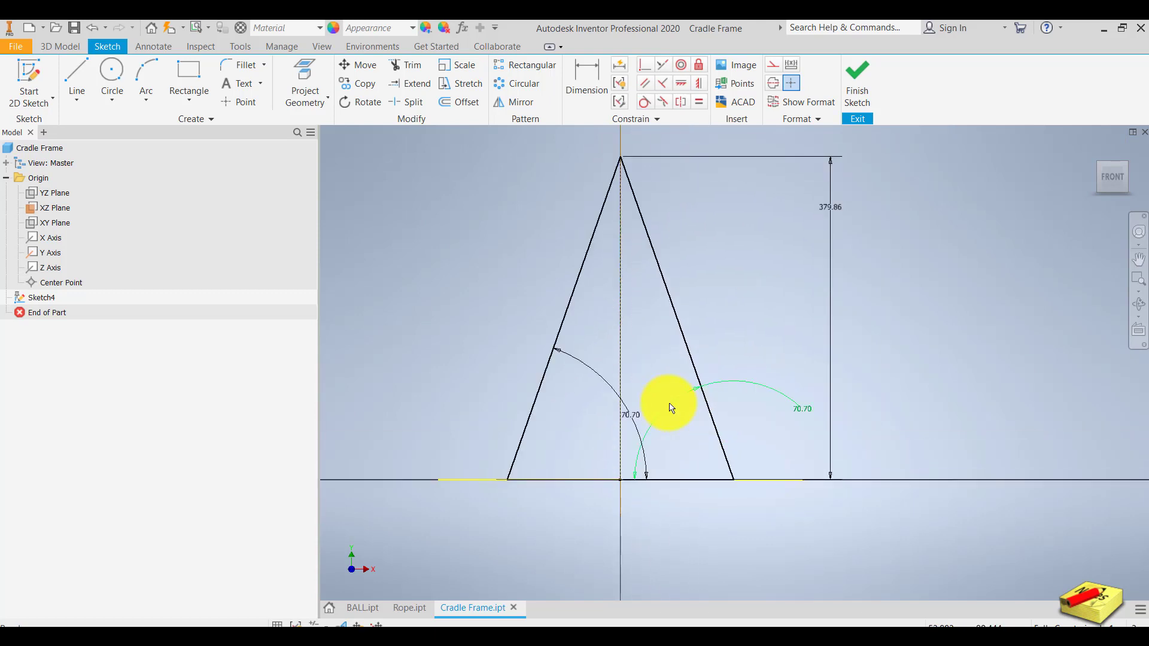
{"action": "left_click", "coordinate": [466, 103]}
{"action": "left_click", "coordinate": [686, 309]}
{"action": "left_click", "coordinate": [659, 277]}
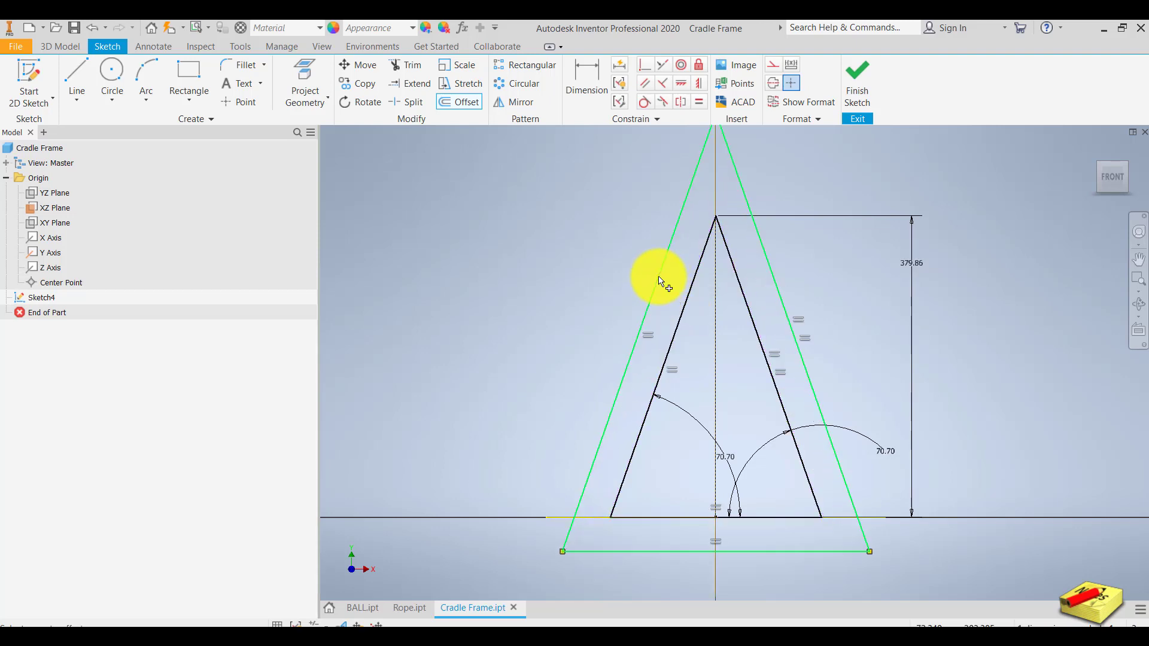
Dimension the gap between the left sides of the inner and outer triangles as 5 mm and finish the sketch
{"action": "middle_click_drag", "start_coordinate": [753, 251], "coordinate": [722, 310]}
{"action": "left_click", "coordinate": [578, 79]}
{"action": "key", "text": "d"}
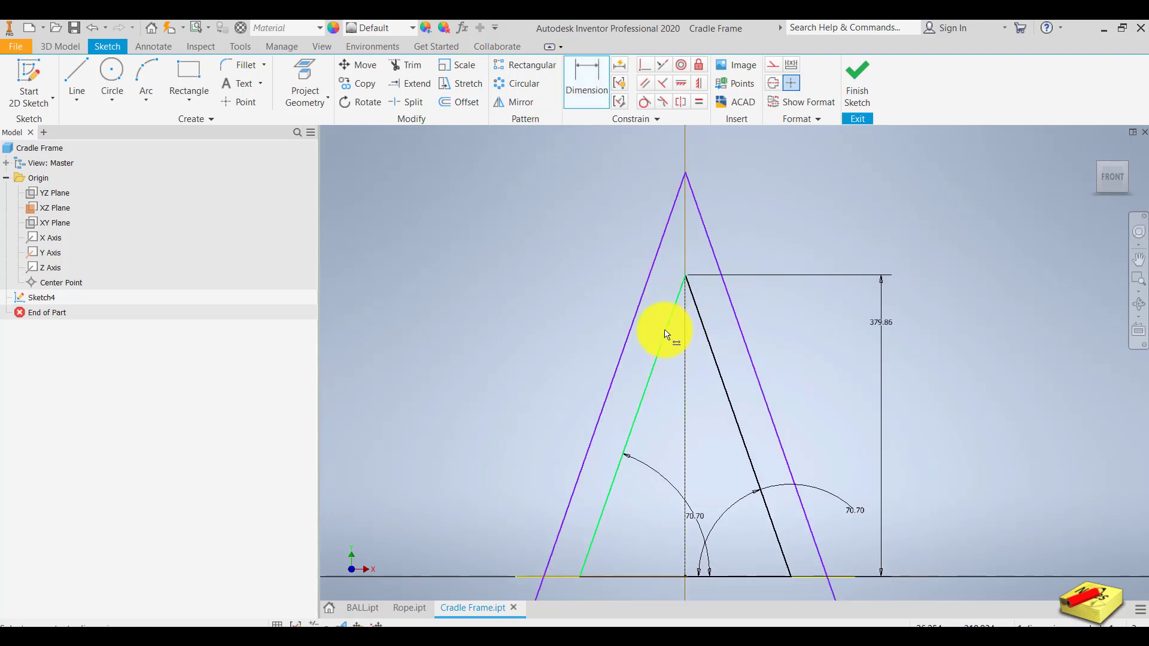
{"action": "left_click", "coordinate": [665, 332]}
{"action": "left_click", "coordinate": [636, 319]}
{"action": "left_click", "coordinate": [540, 315]}
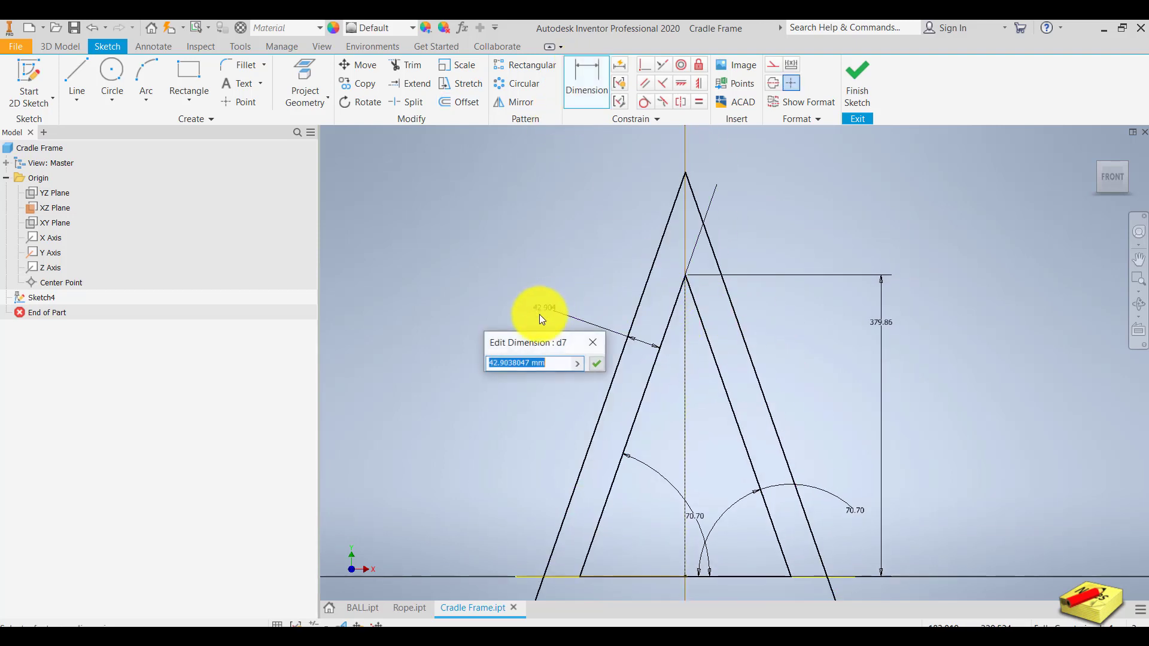
{"action": "type", "text": "5"}
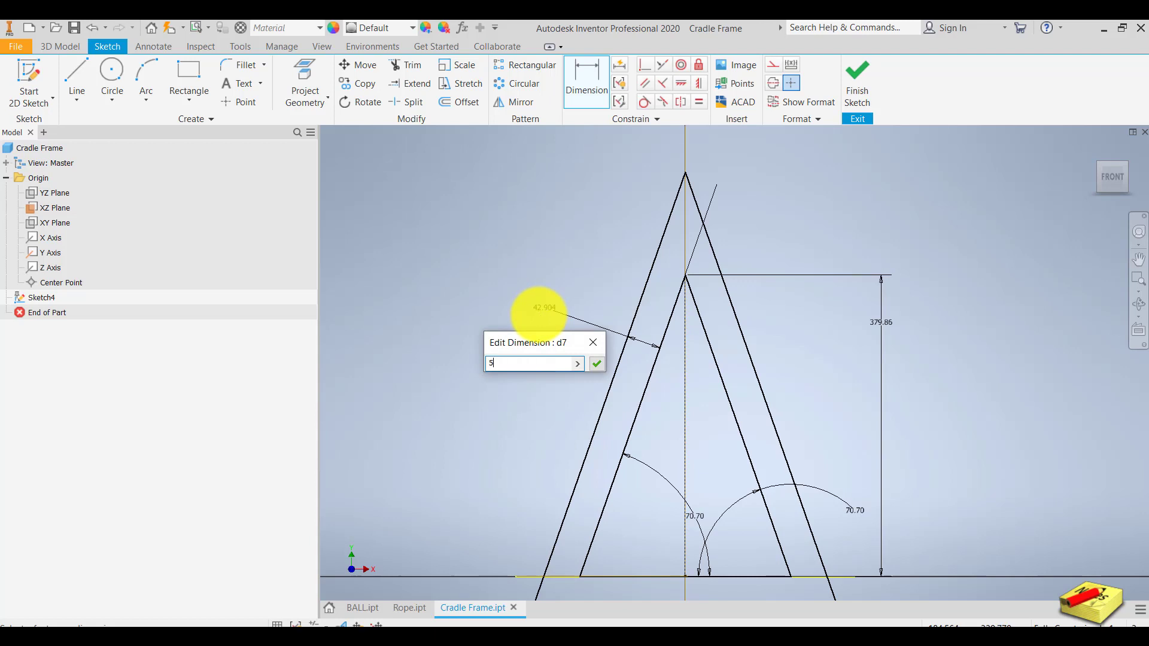
{"action": "key", "text": "Return"}
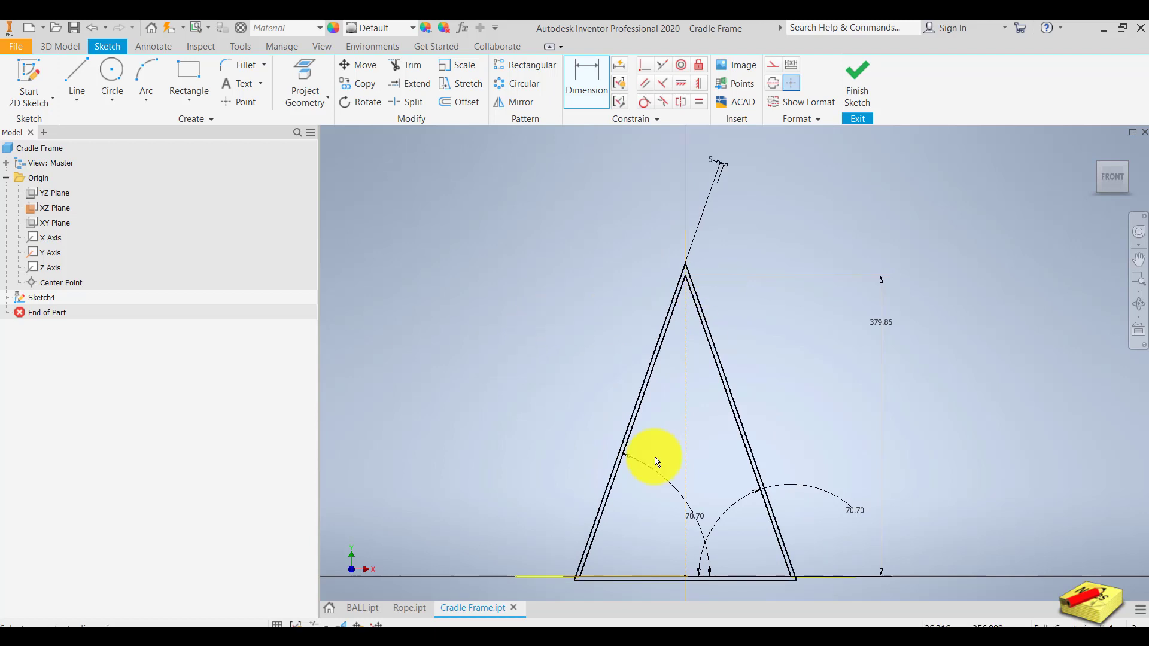
{"action": "scroll", "coordinate": [653, 412], "scroll_direction": "down", "scroll_amount": 4}
{"action": "scroll", "coordinate": [653, 411], "scroll_direction": "up", "scroll_amount": 5}
{"action": "scroll", "coordinate": [688, 377], "scroll_direction": "down", "scroll_amount": 3}
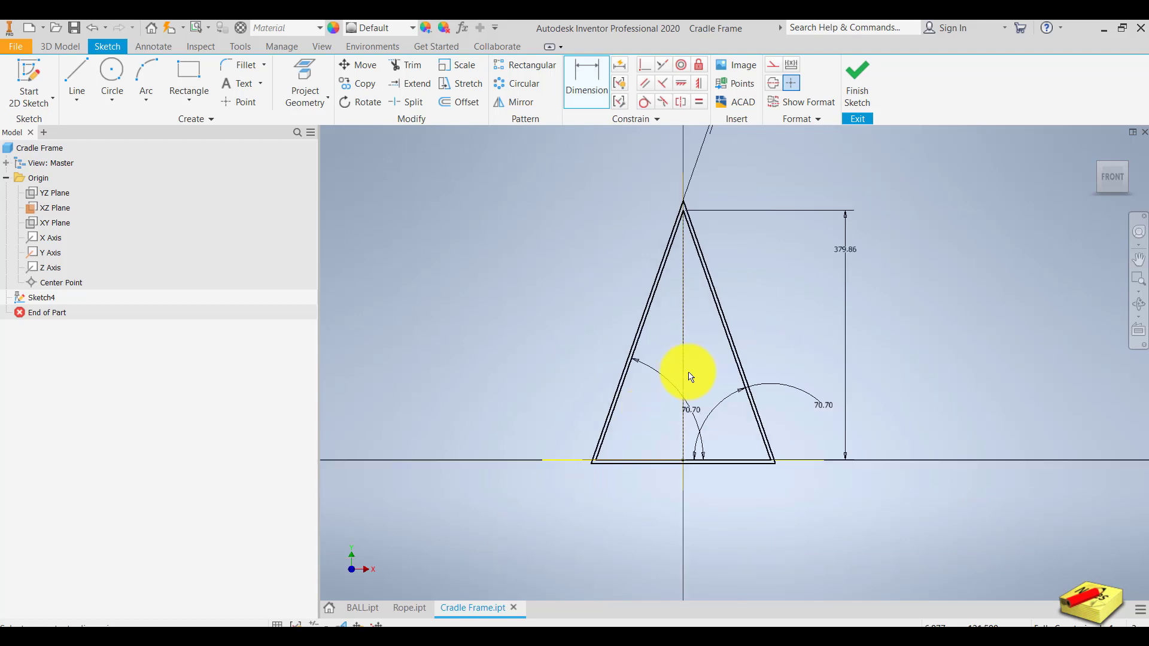
{"action": "left_click", "coordinate": [863, 87]}
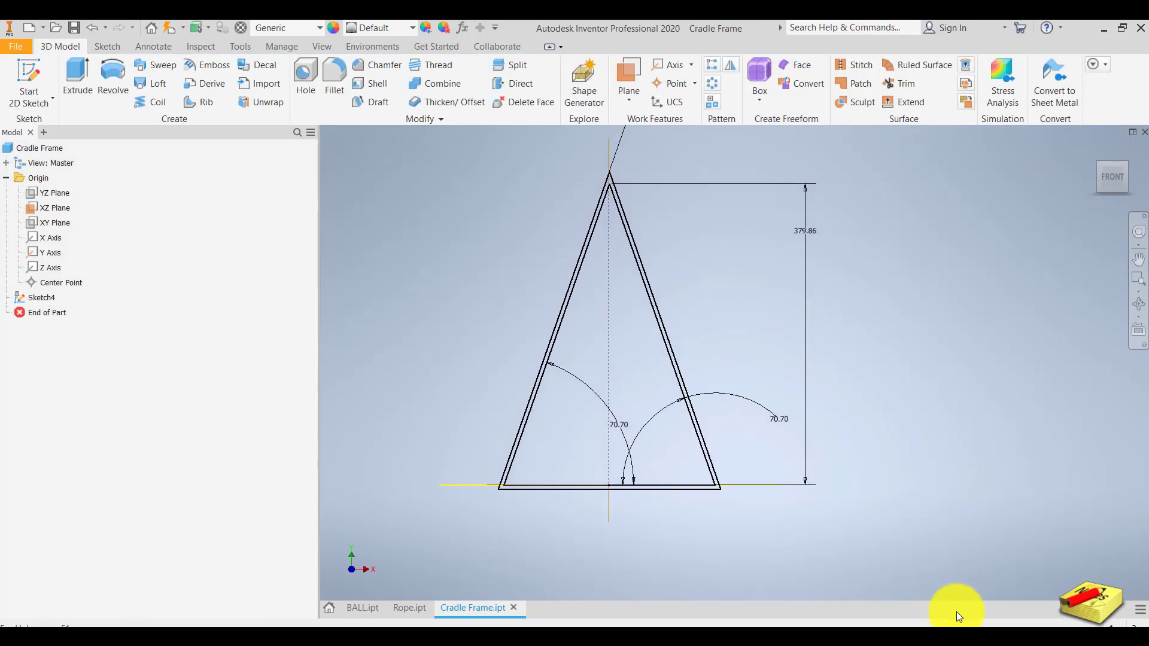
{"action": "left_click", "coordinate": [76, 78]}
{"action": "middle_click_drag", "start_coordinate": [851, 400], "coordinate": [802, 400]}
{"action": "left_click", "coordinate": [1094, 147]}
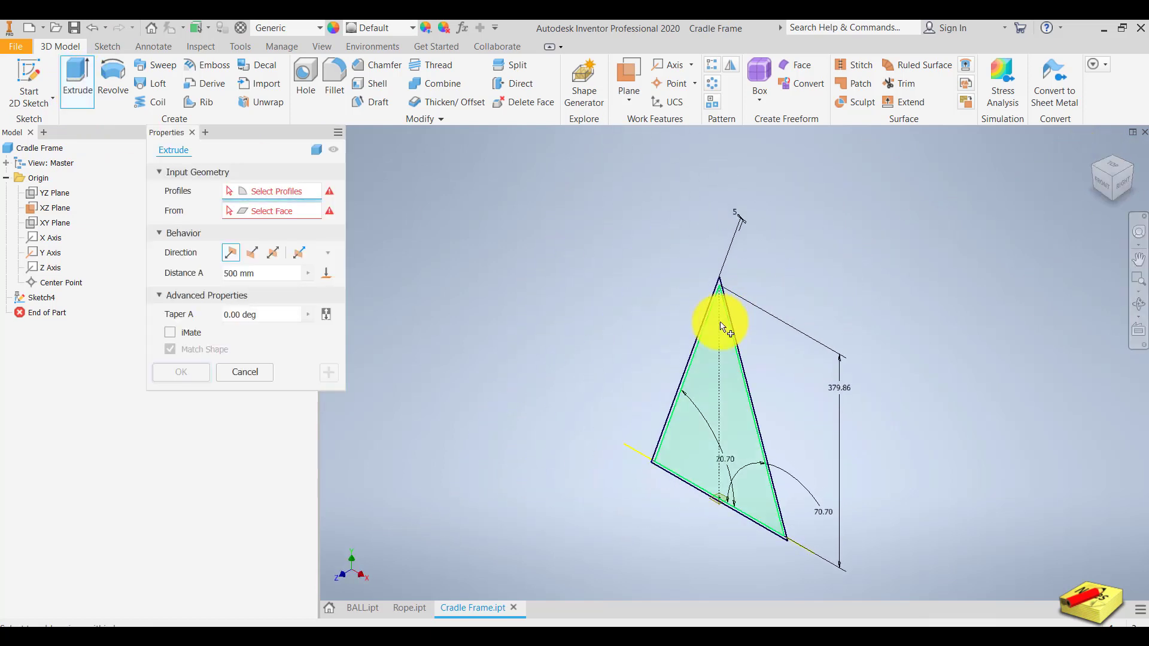
{"action": "scroll", "coordinate": [721, 324], "scroll_direction": "up", "scroll_amount": 6}
{"action": "scroll", "coordinate": [719, 325], "scroll_direction": "down", "scroll_amount": 7}
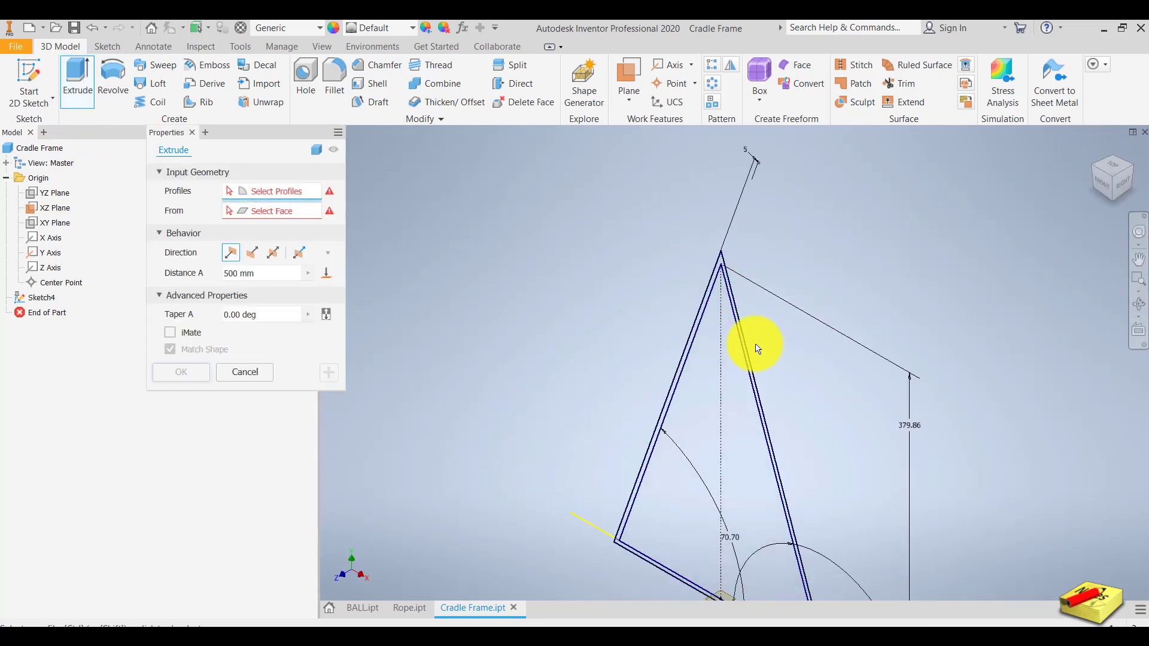
{"action": "scroll", "coordinate": [754, 257], "scroll_direction": "up", "scroll_amount": 3}
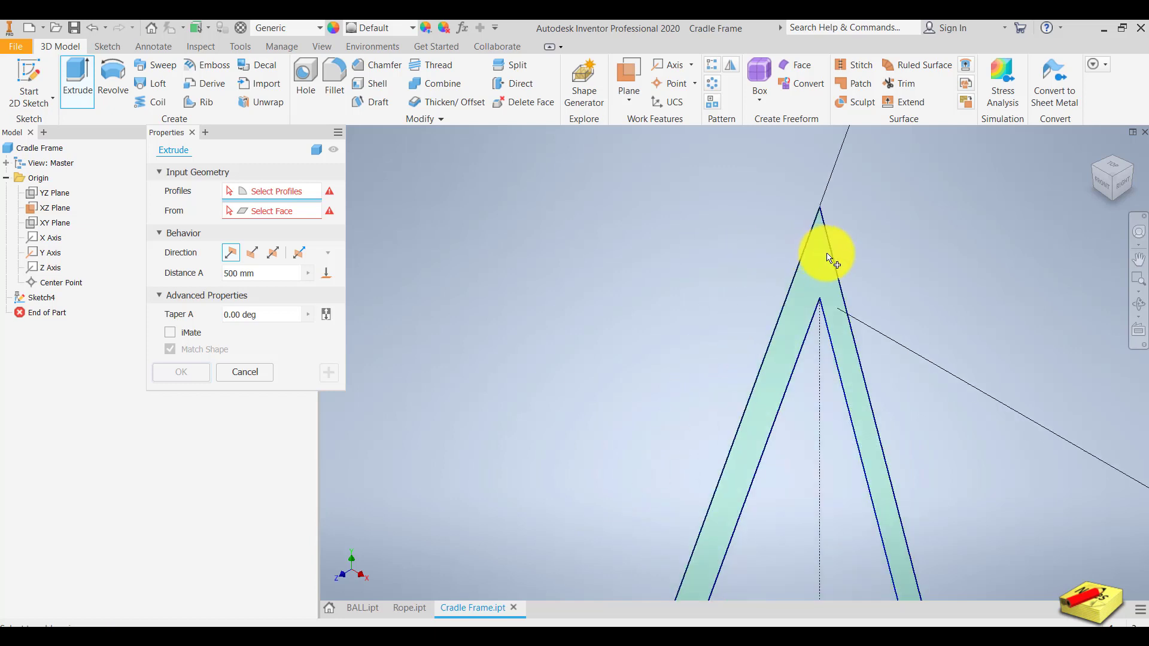
{"action": "left_click", "coordinate": [828, 258]}
{"action": "scroll", "coordinate": [820, 281], "scroll_direction": "down", "scroll_amount": 5}
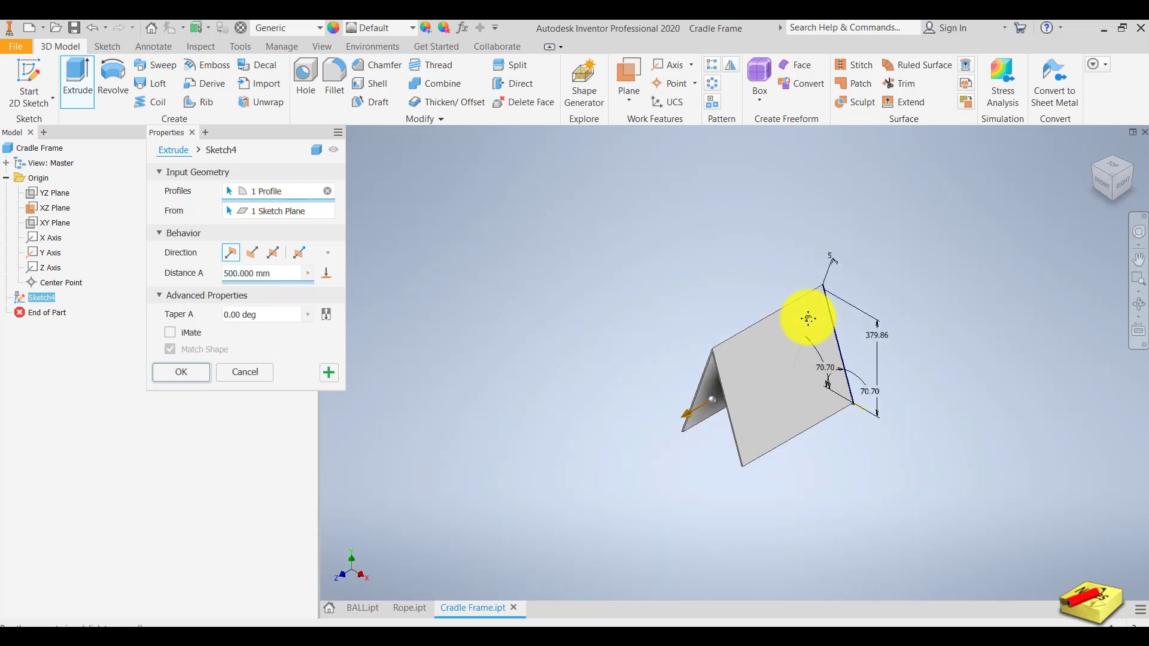
{"action": "scroll", "coordinate": [760, 389], "scroll_direction": "up", "scroll_amount": 3}
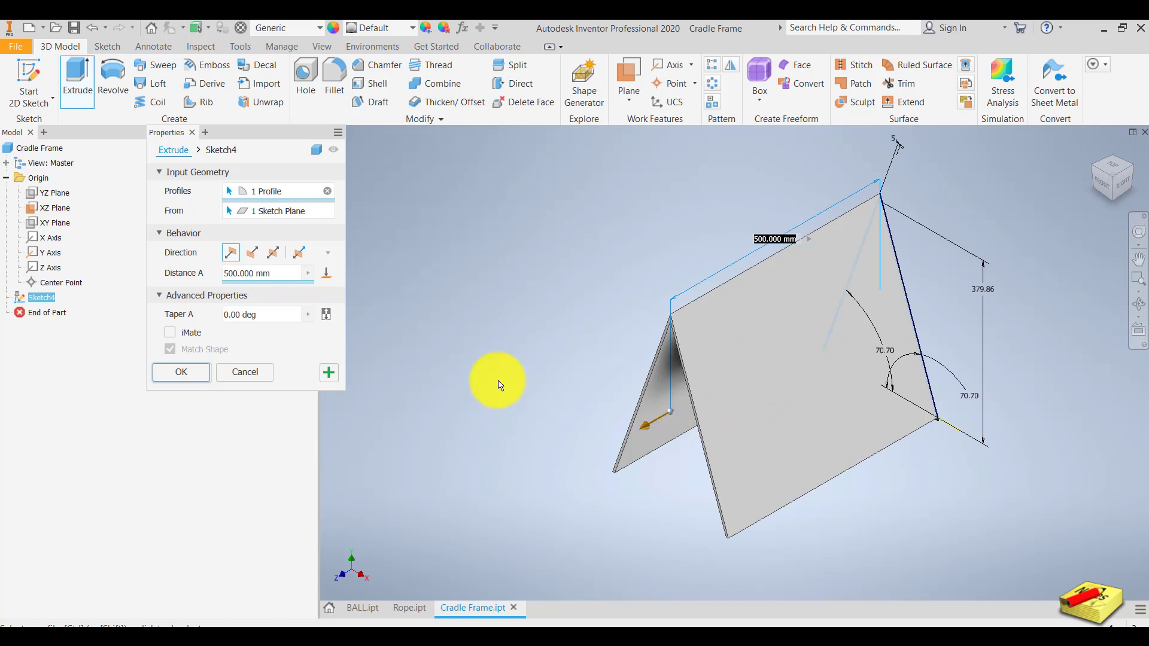
{"action": "left_click", "coordinate": [243, 373]}
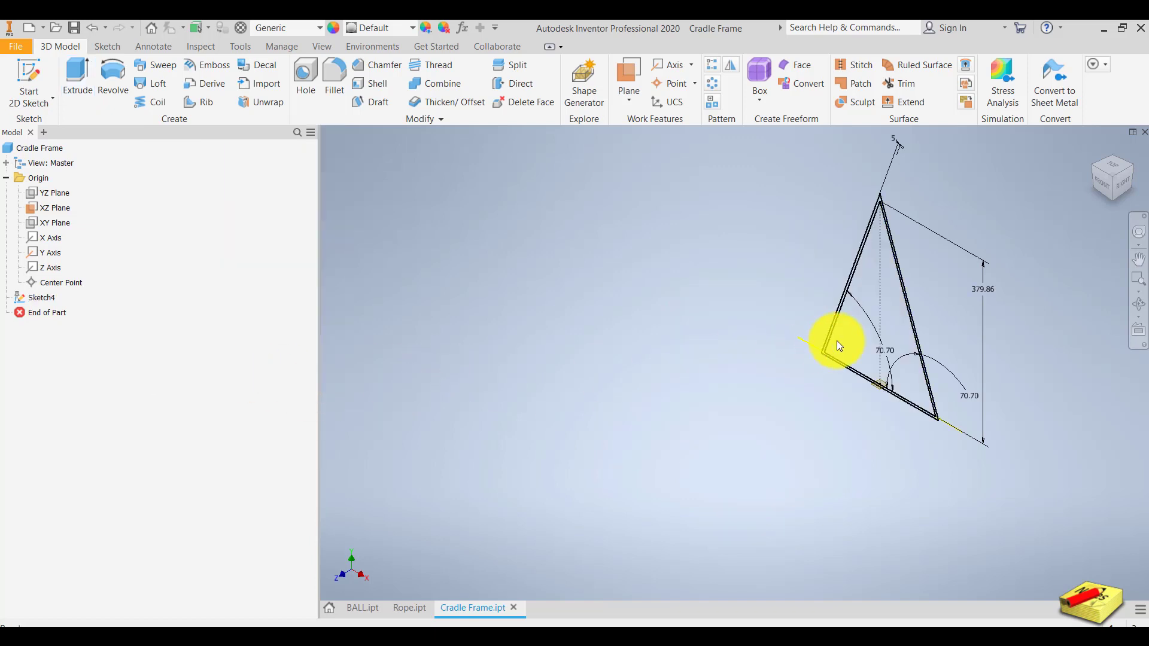
Extrude the whole area of the inner and outer triangles into a solid prism, 500 mm in the flipped direction
{"action": "scroll", "coordinate": [836, 339], "scroll_direction": "up", "scroll_amount": 5}
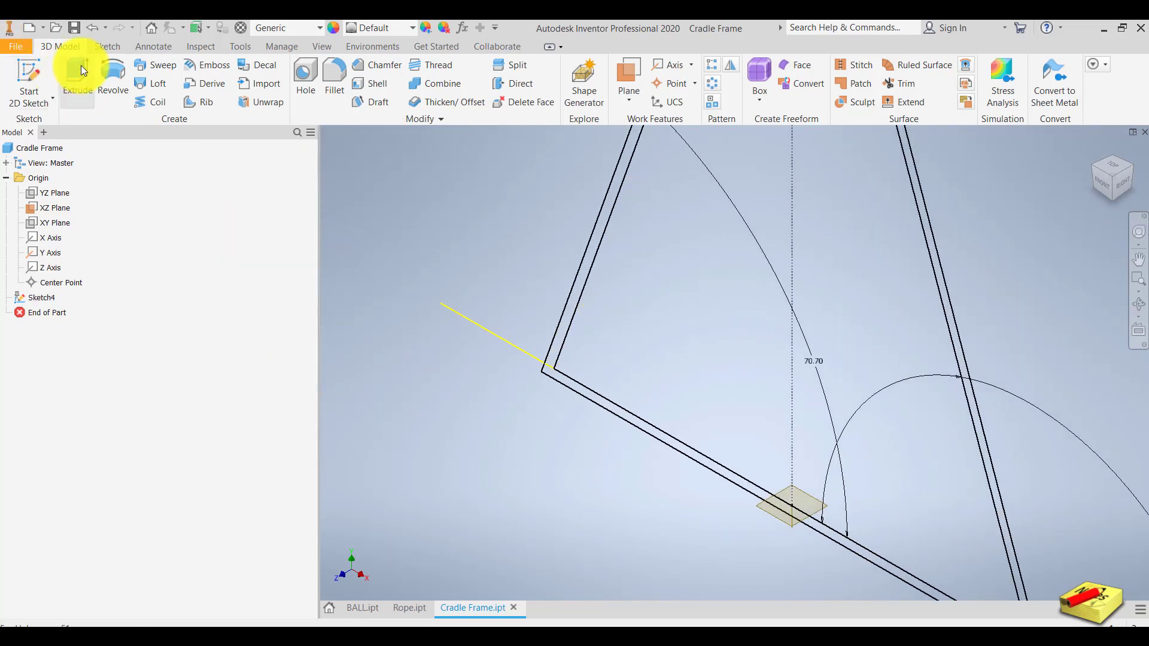
{"action": "left_click", "coordinate": [81, 66]}
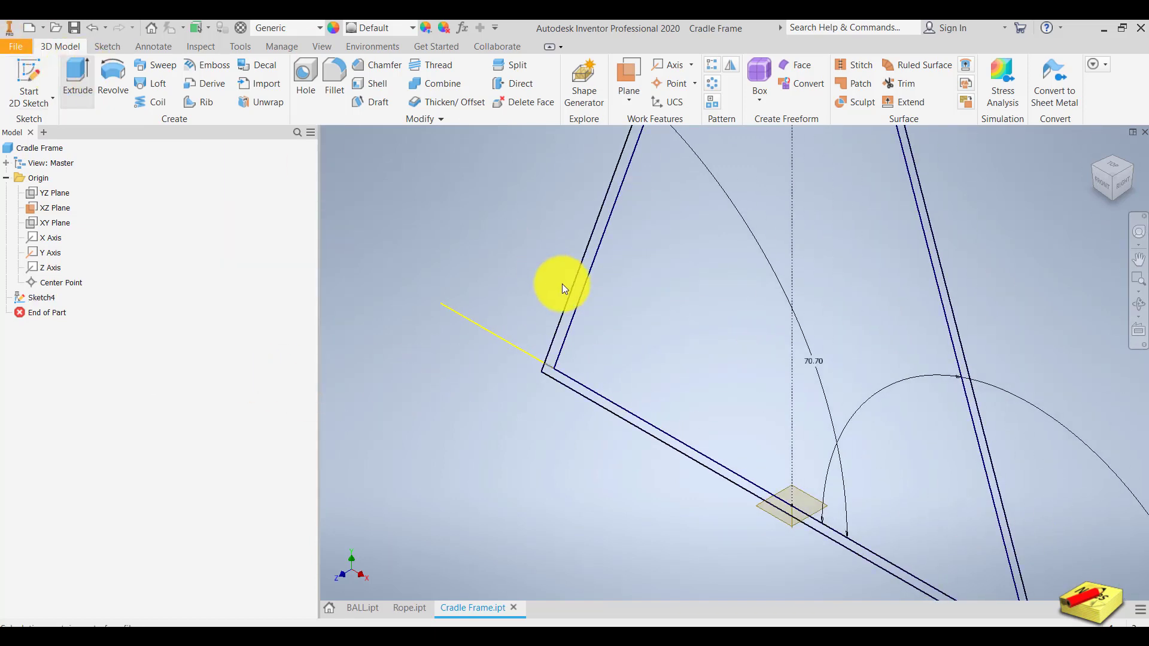
{"action": "left_click", "coordinate": [562, 323]}
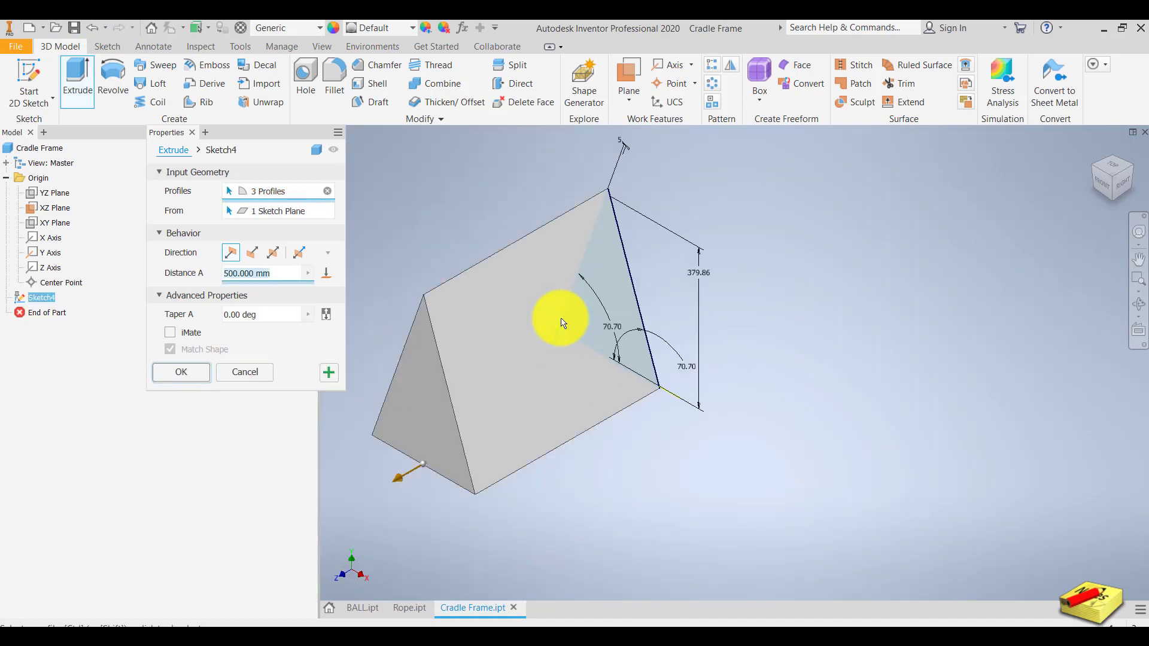
{"action": "left_click", "coordinate": [258, 256]}
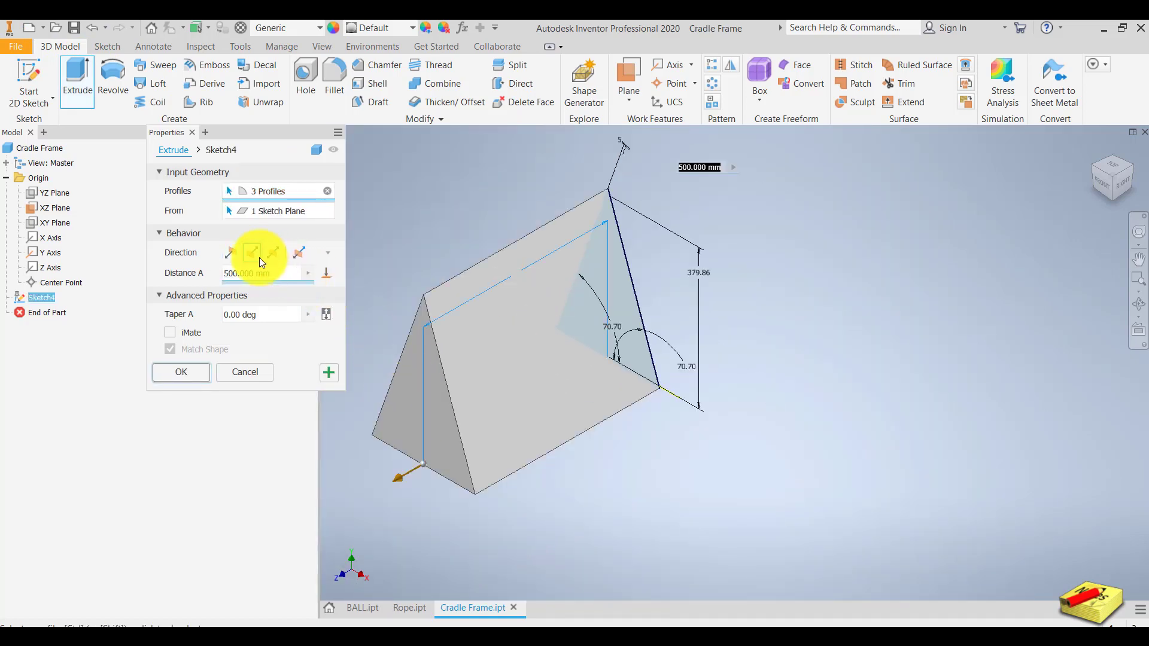
{"action": "scroll", "coordinate": [672, 308], "scroll_direction": "down", "scroll_amount": 3}
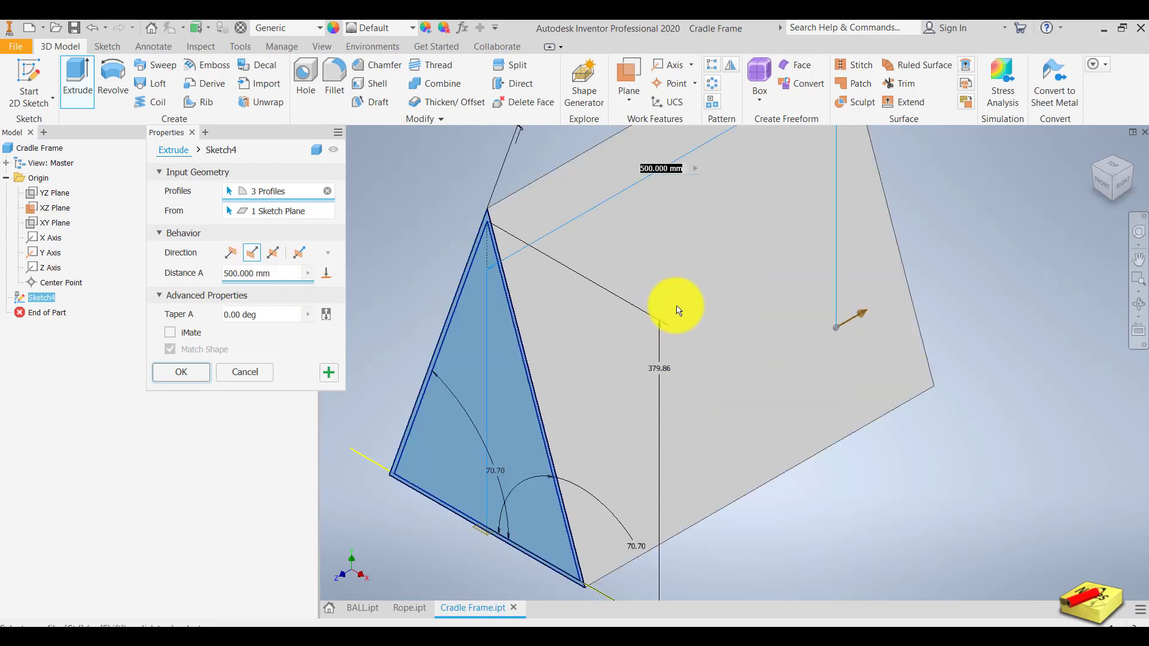
{"action": "left_click", "coordinate": [199, 378]}
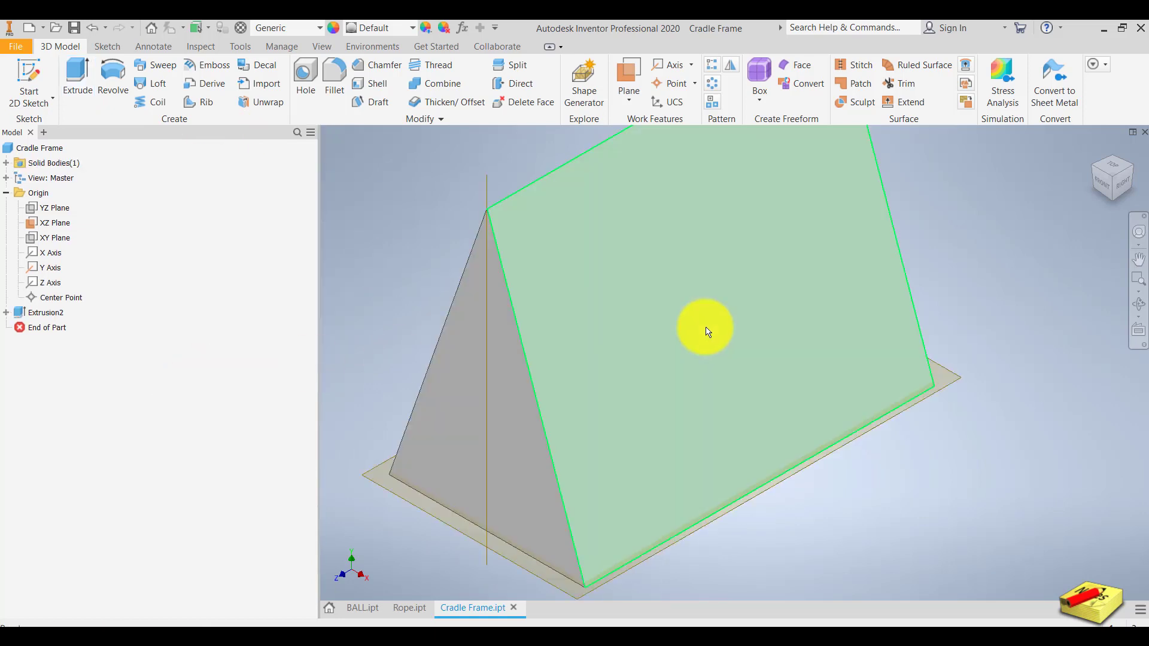
{"action": "scroll", "coordinate": [693, 394], "scroll_direction": "up", "scroll_amount": 5}
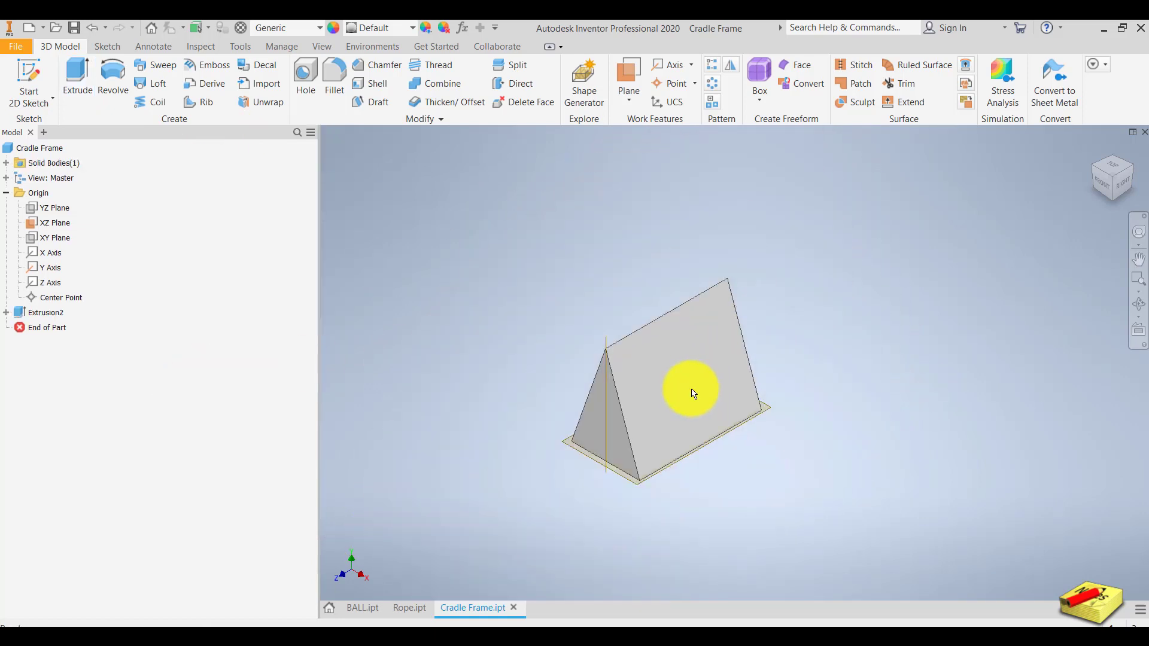
{"action": "double_click", "coordinate": [40, 312]}
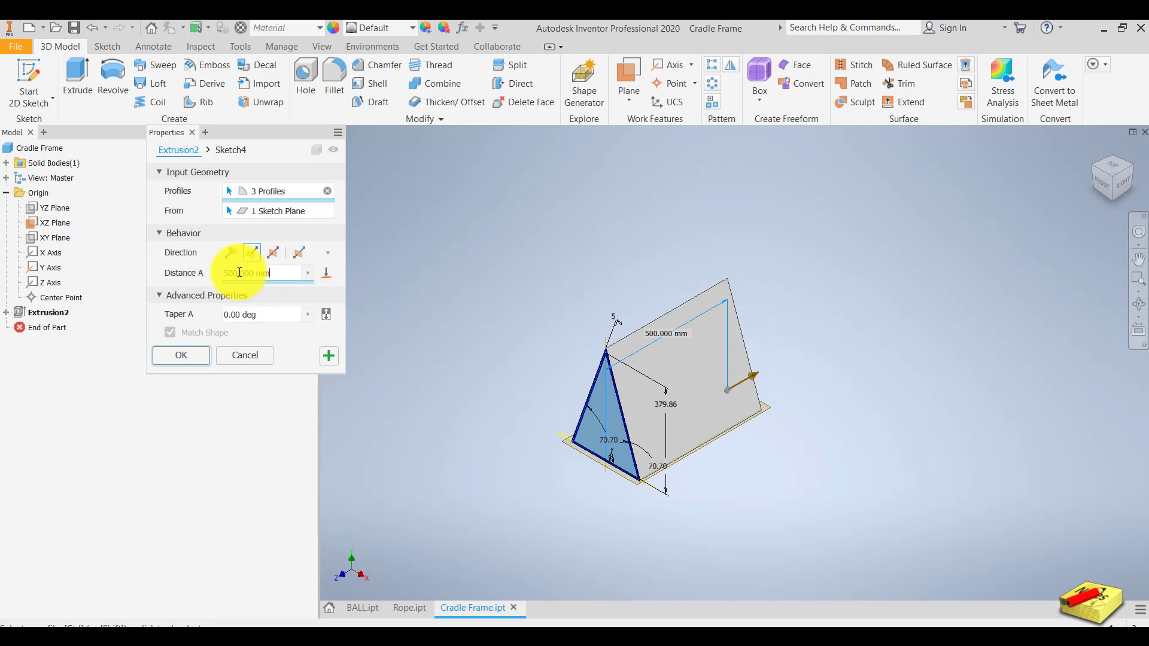
{"action": "left_click", "coordinate": [200, 356]}
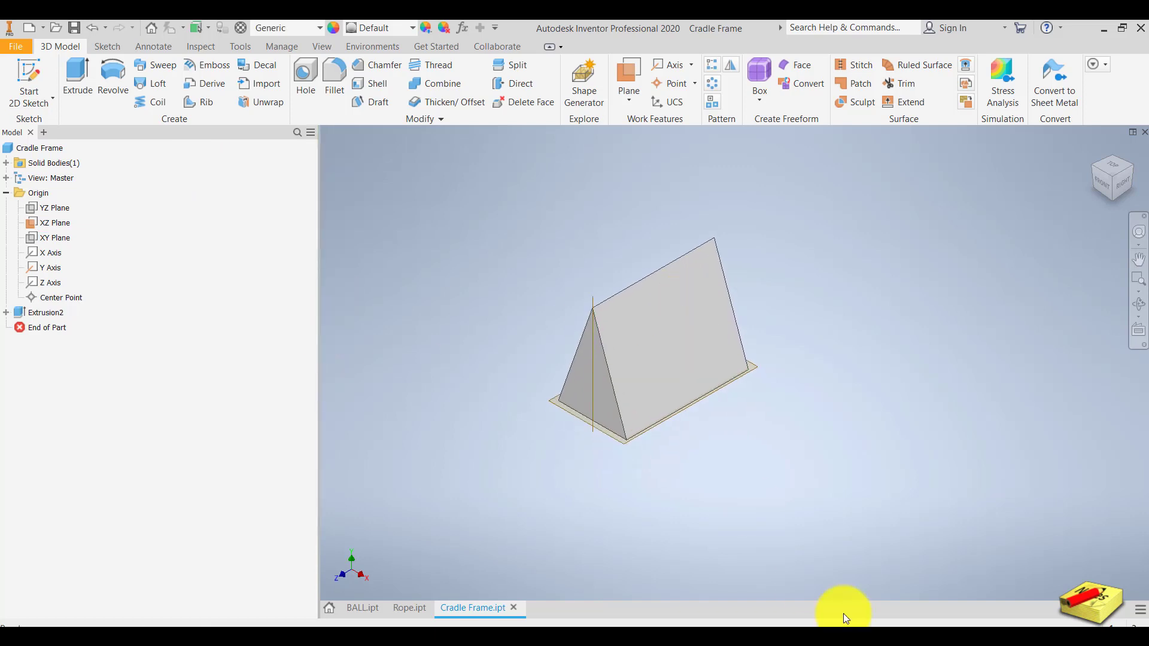
Edit the triangular prism's extrusion and set its distance to 520 mm
{"action": "double_click", "coordinate": [59, 314]}
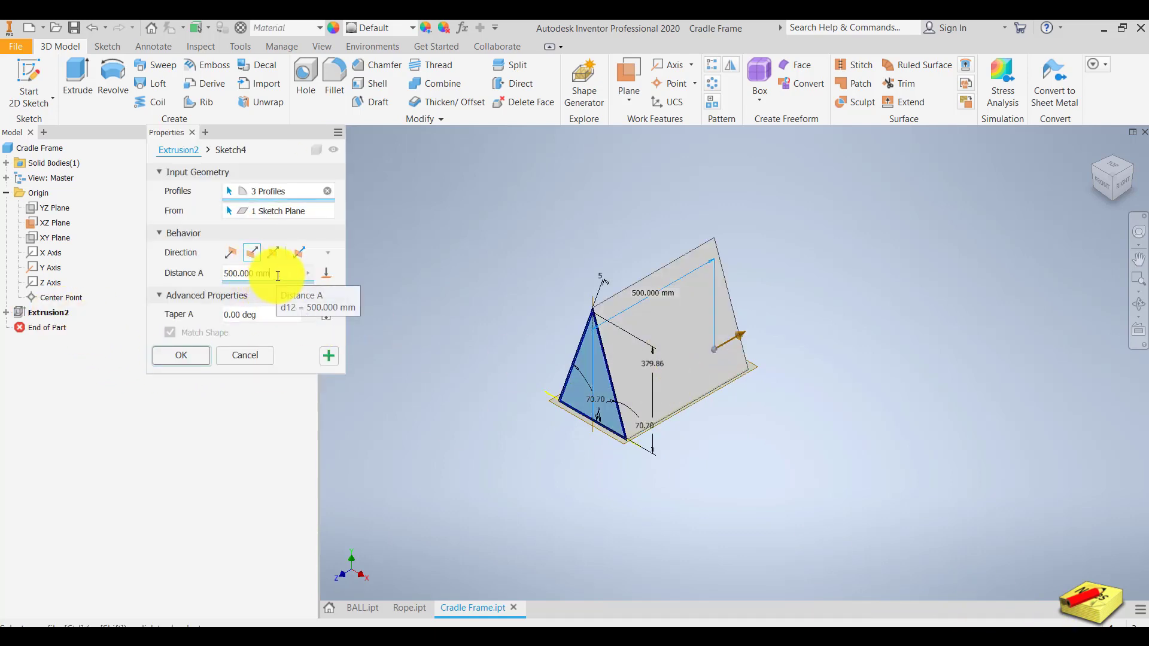
{"action": "left_click_drag", "start_coordinate": [257, 273], "coordinate": [184, 272]}
{"action": "type", "text": "52"}
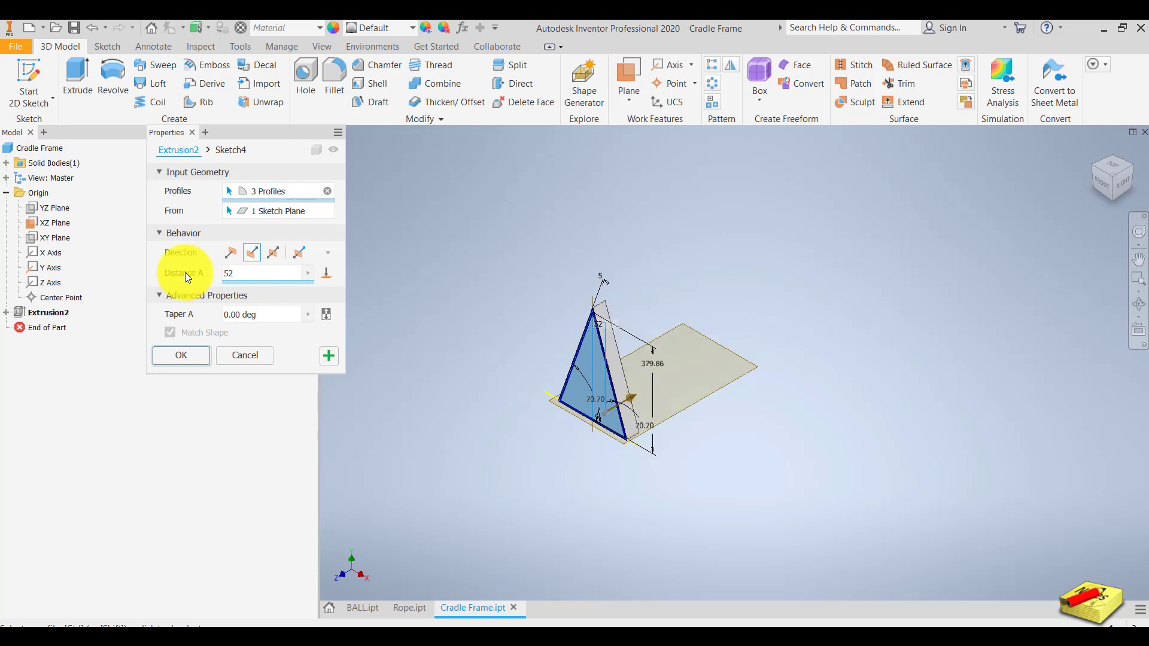
{"action": "type", "text": "0"}
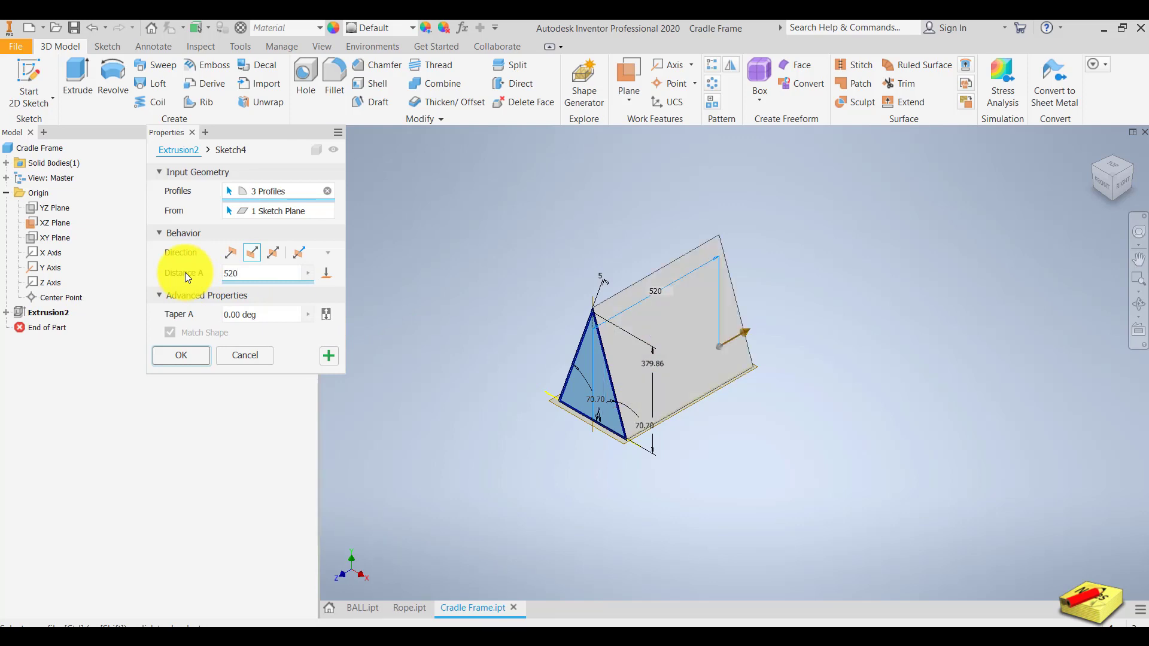
{"action": "key", "text": "Return"}
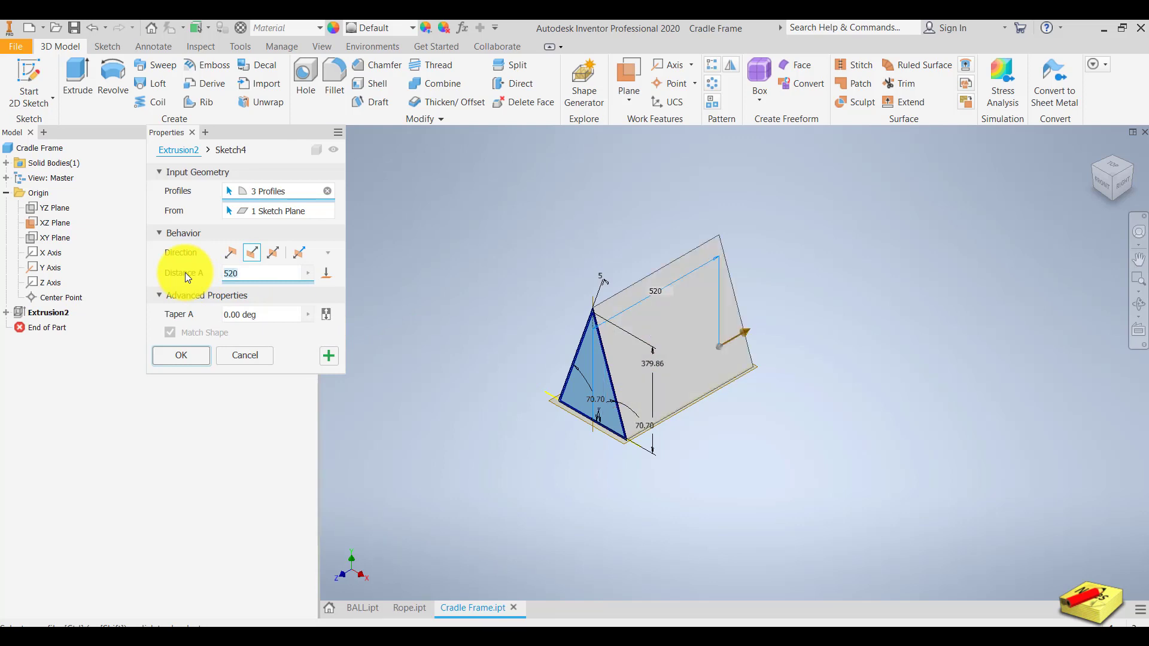
{"action": "left_click", "coordinate": [190, 358]}
{"action": "scroll", "coordinate": [662, 313], "scroll_direction": "down", "scroll_amount": 2}
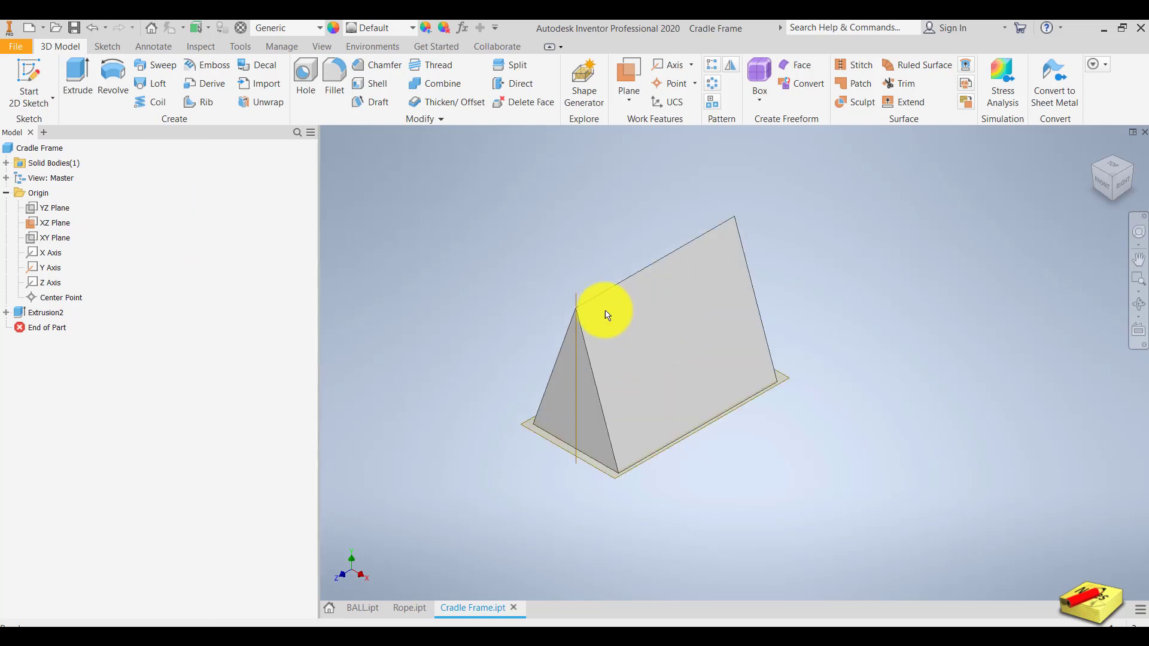
{"action": "double_click", "coordinate": [43, 314]}
{"action": "left_click", "coordinate": [207, 356]}
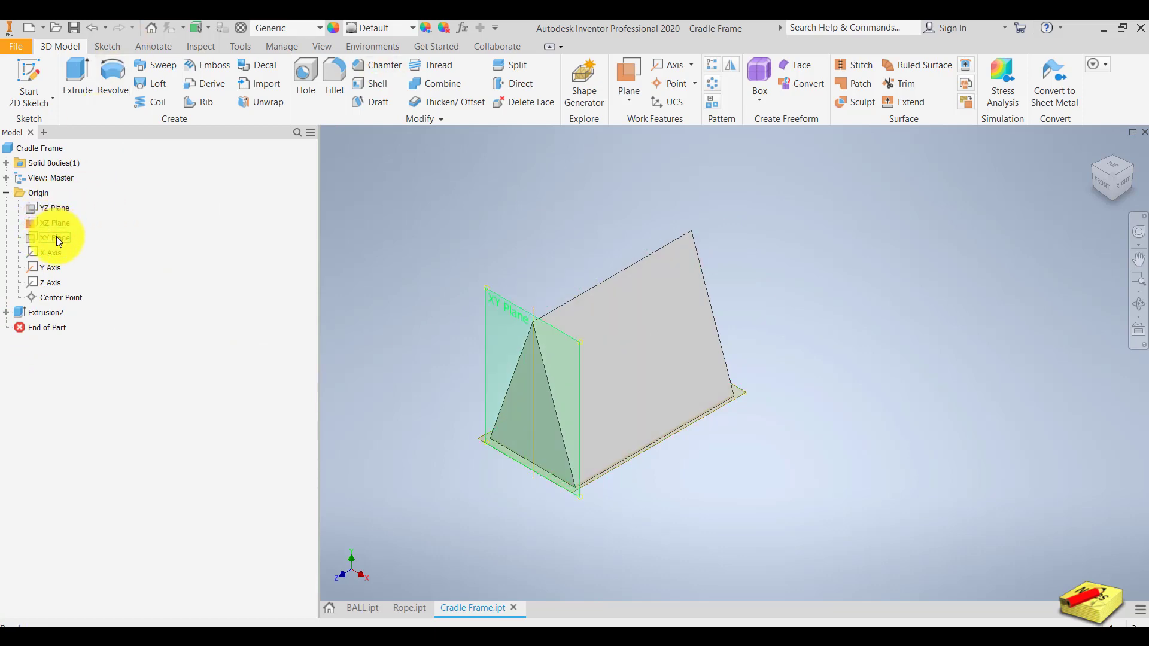
Make the YZ origin plane visible through the middle of the prism
{"action": "right_click", "coordinate": [57, 205]}
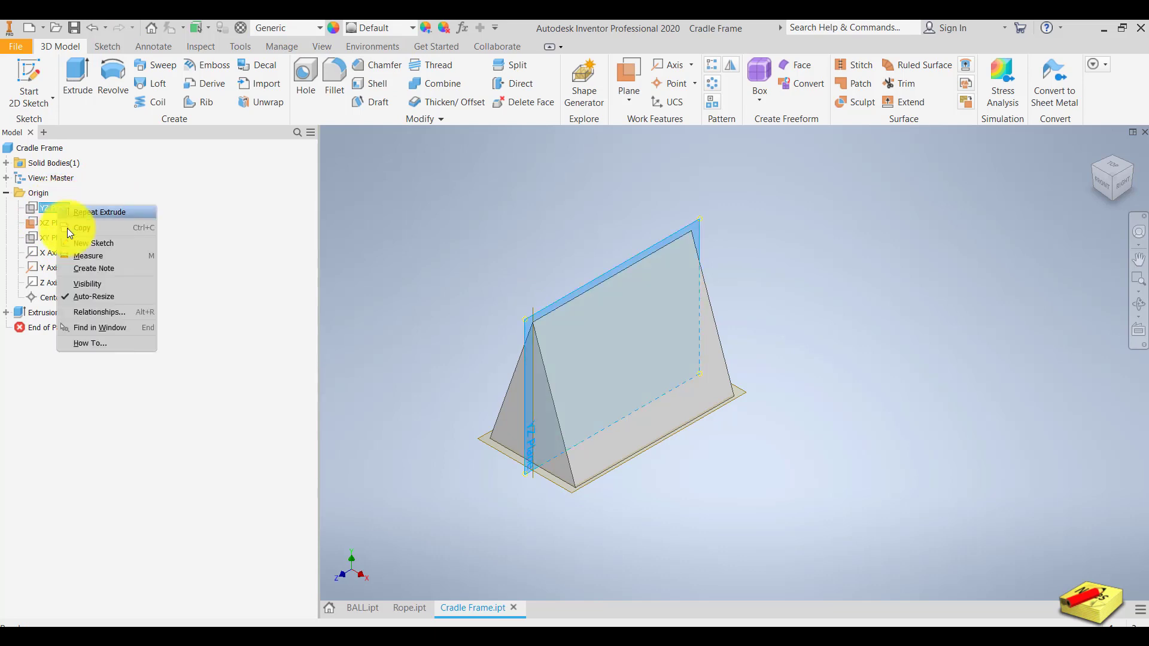
{"action": "left_click", "coordinate": [84, 287]}
{"action": "middle_click_drag", "start_coordinate": [569, 273], "coordinate": [519, 274]}
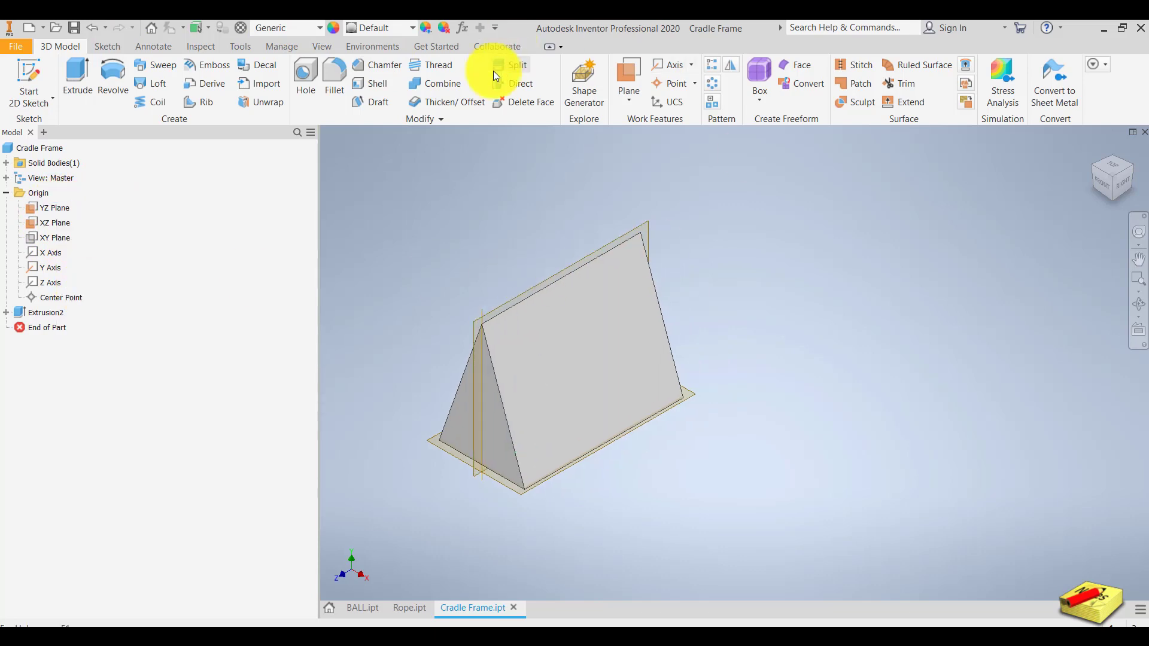
Create a work plane offset 230 mm from the YZ plane, outside the prism's sloped side
{"action": "left_click", "coordinate": [626, 105]}
{"action": "left_click", "coordinate": [650, 160]}
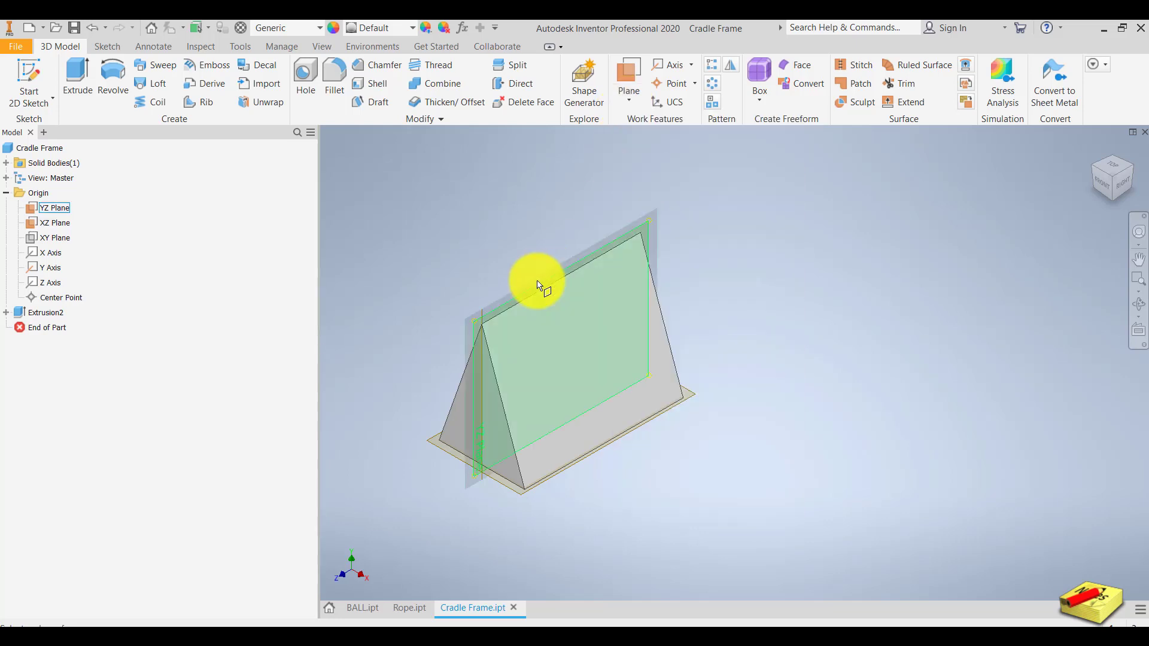
{"action": "left_click_drag", "start_coordinate": [539, 286], "coordinate": [611, 317]}
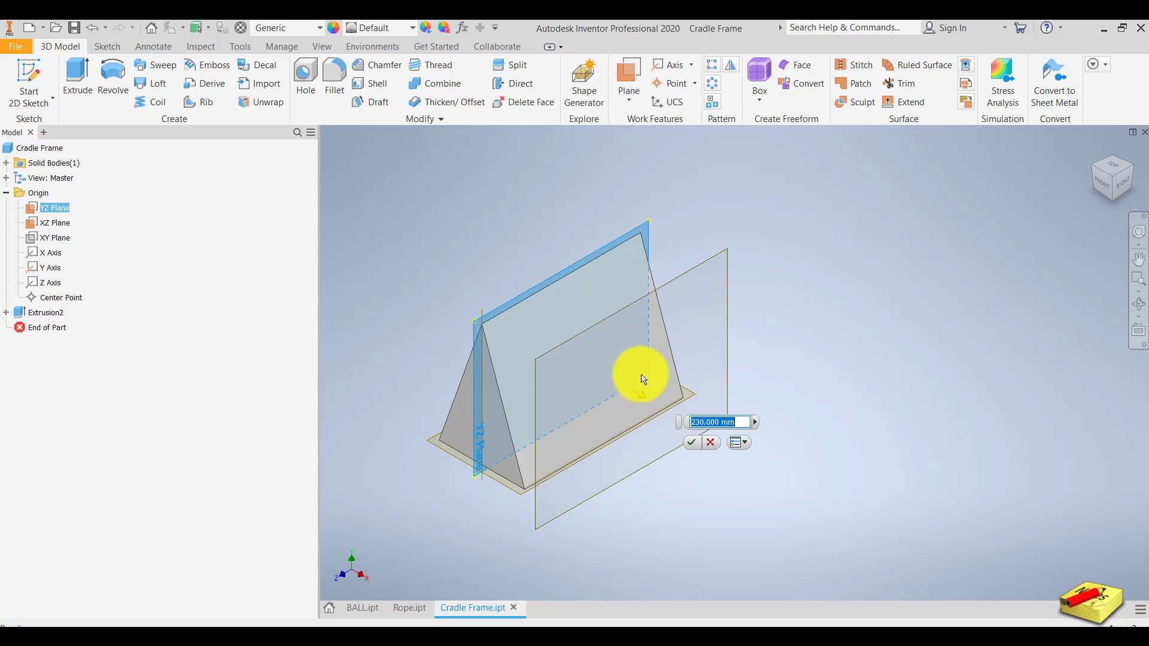
{"action": "left_click", "coordinate": [1106, 190]}
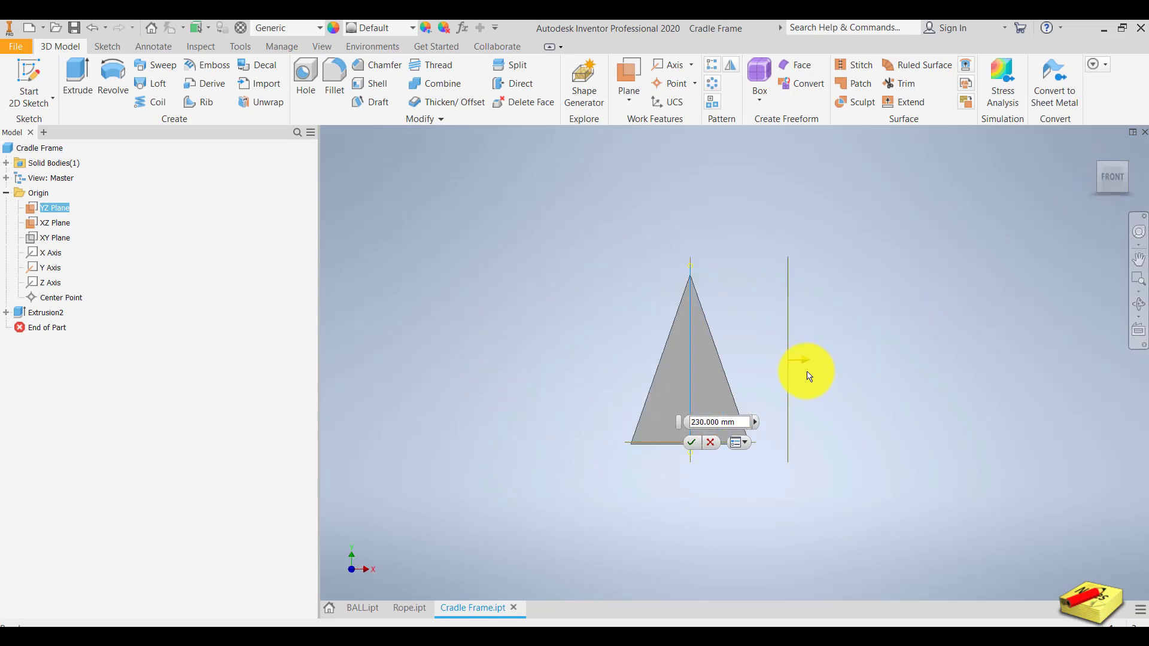
{"action": "left_click", "coordinate": [1126, 163]}
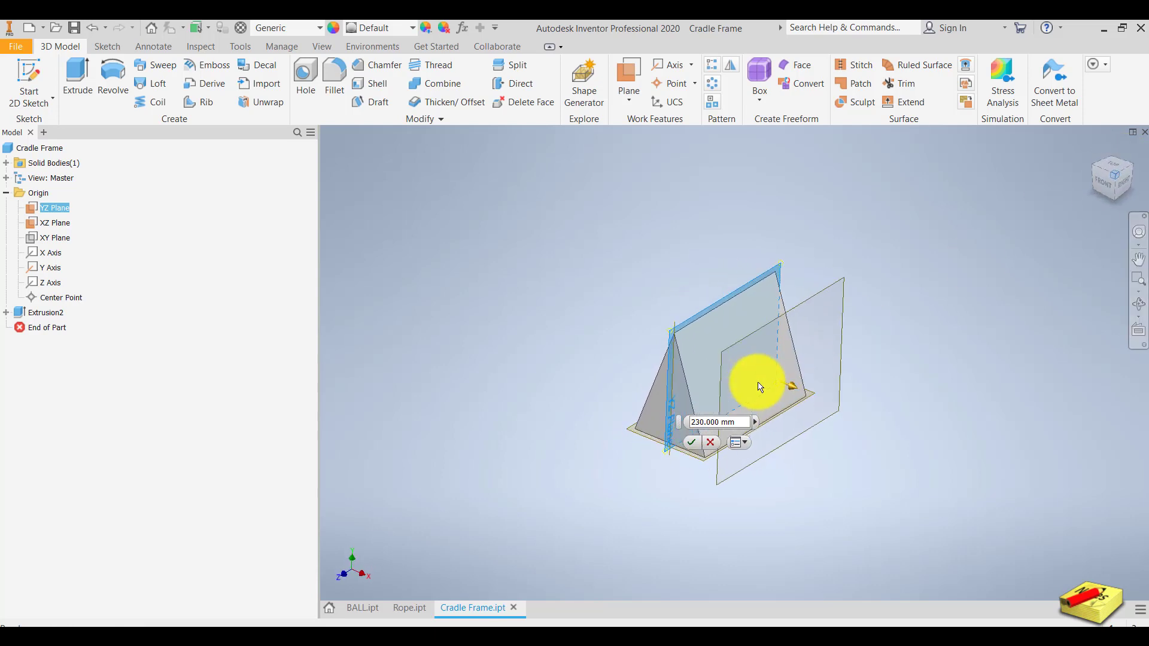
{"action": "left_click", "coordinate": [690, 443]}
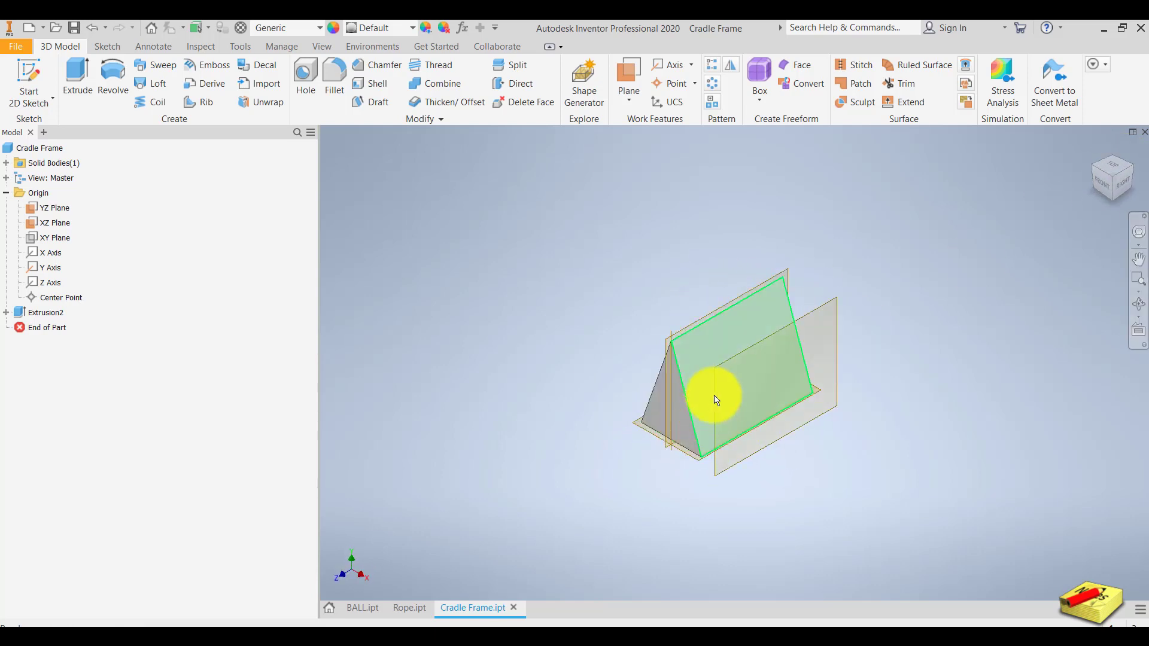
Start a sketch on the offset work plane and project the outline of the prism's sloped face onto it
{"action": "left_click", "coordinate": [27, 70]}
{"action": "left_click", "coordinate": [781, 320]}
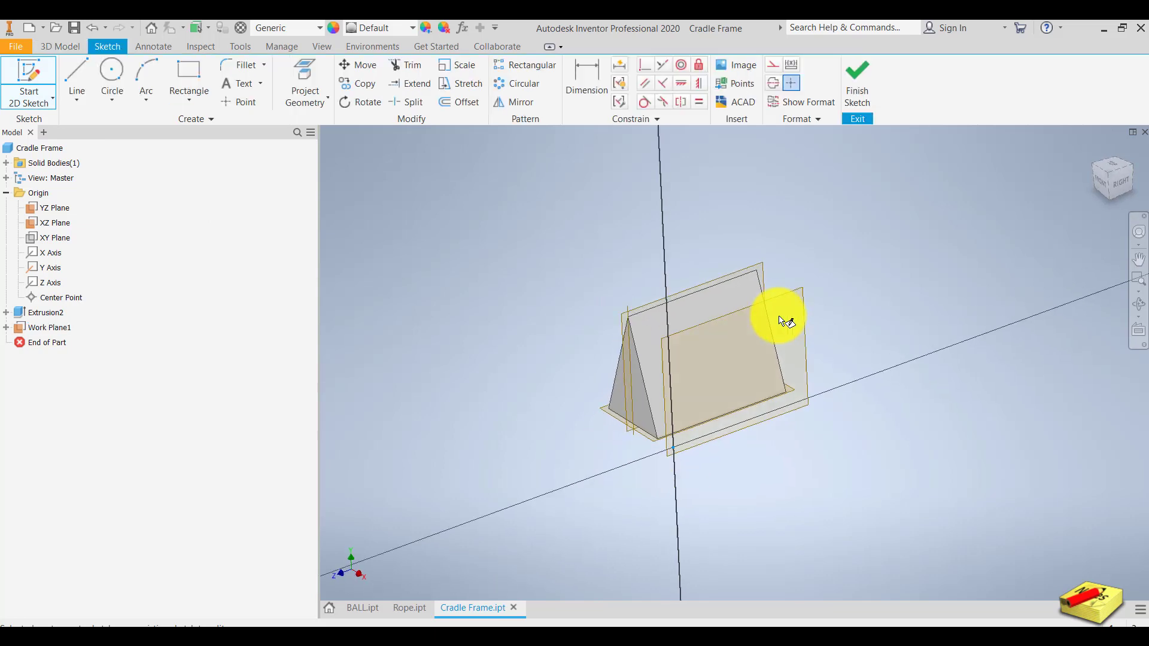
{"action": "scroll", "coordinate": [774, 292], "scroll_direction": "down", "scroll_amount": 7}
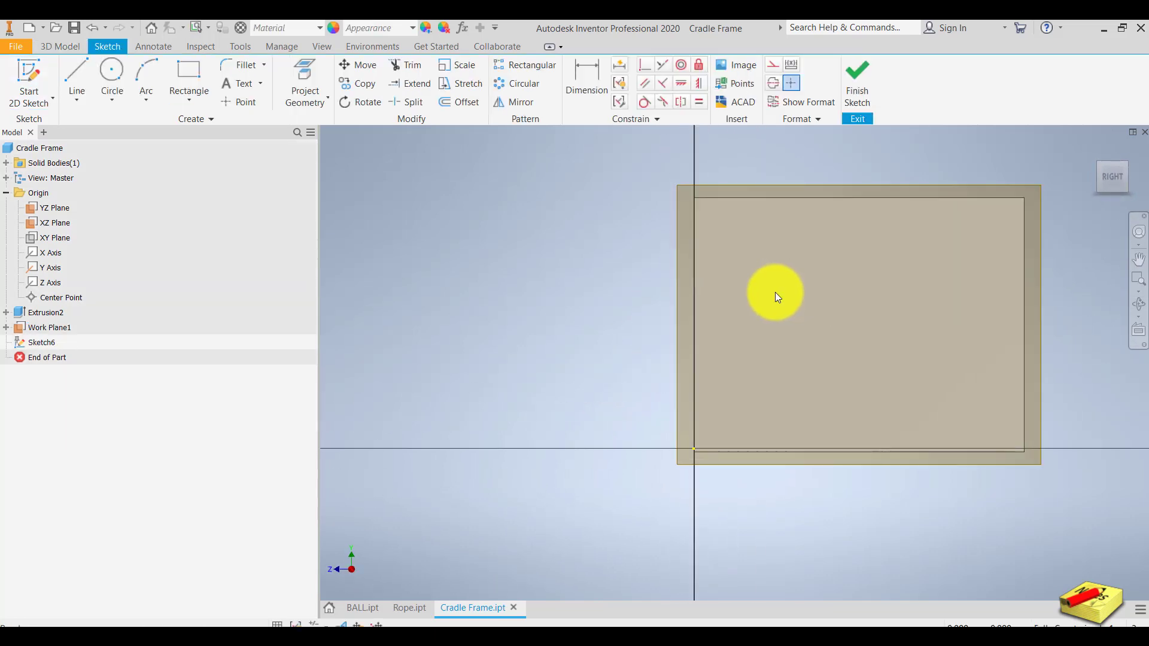
{"action": "middle_click_drag", "start_coordinate": [775, 292], "coordinate": [592, 308]}
{"action": "scroll", "coordinate": [625, 307], "scroll_direction": "up", "scroll_amount": 7}
{"action": "scroll", "coordinate": [625, 307], "scroll_direction": "down", "scroll_amount": 3}
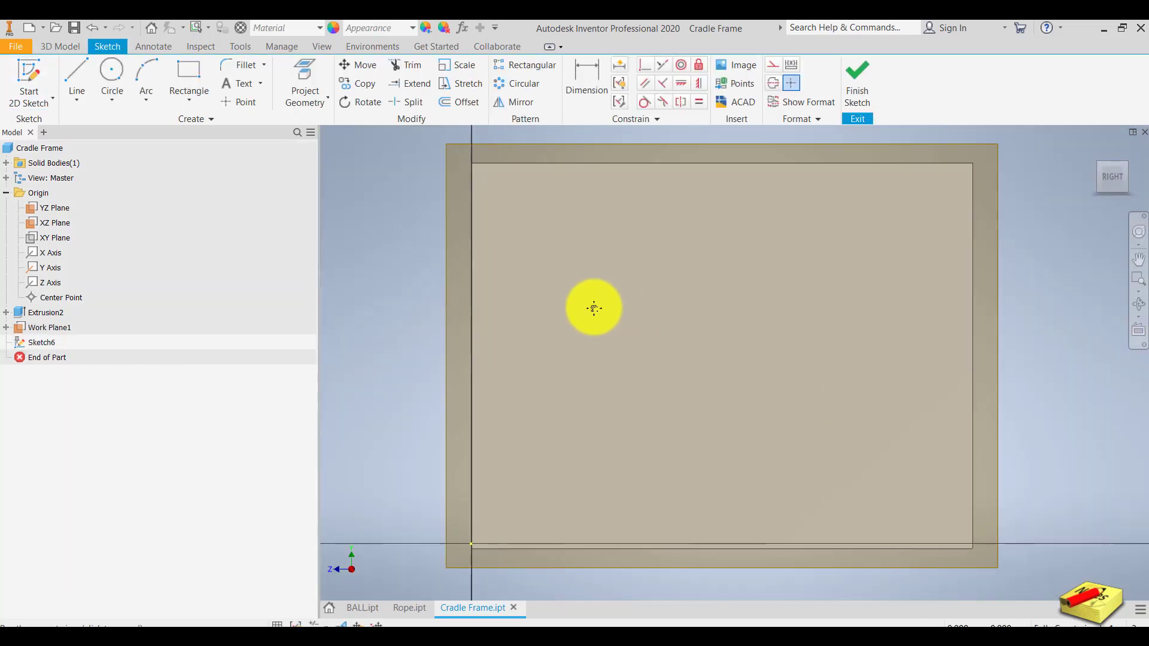
{"action": "left_click", "coordinate": [331, 76]}
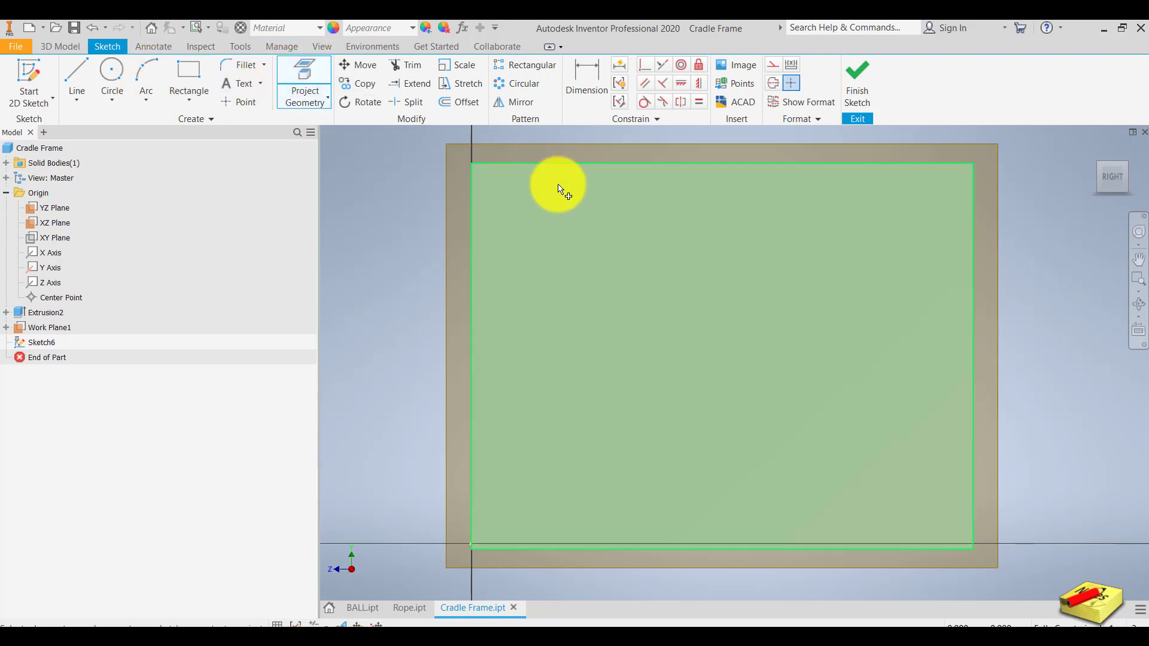
{"action": "left_click", "coordinate": [613, 274]}
{"action": "middle_click_drag", "start_coordinate": [613, 274], "coordinate": [504, 268]}
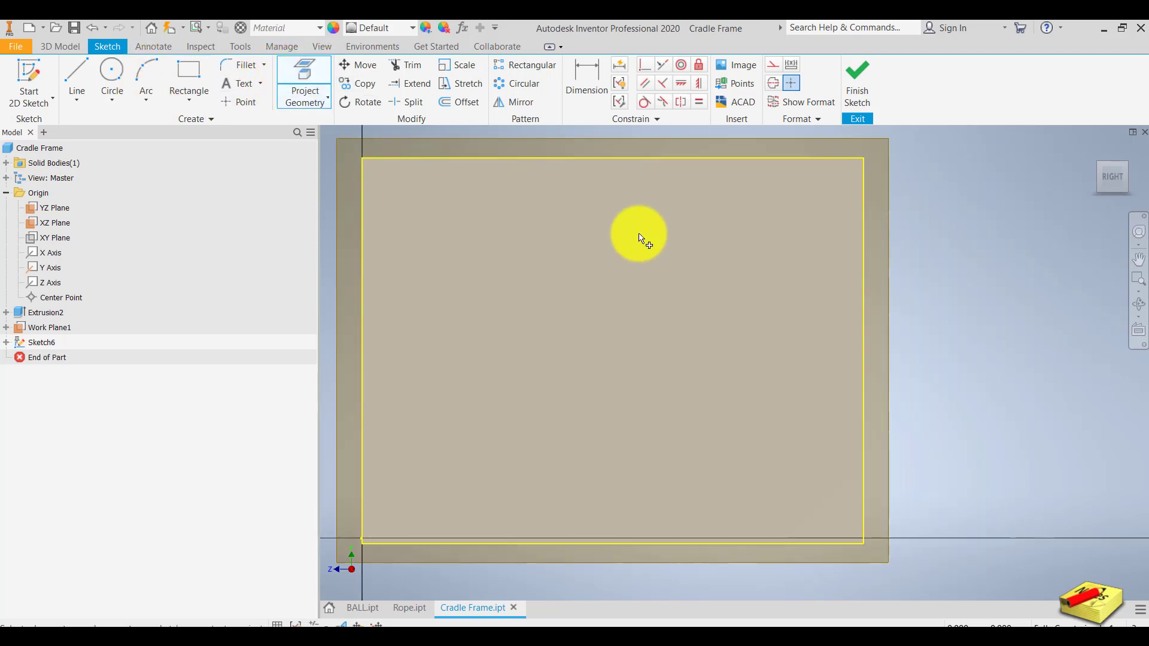
Offset the projected rectangle inward by about 32 mm to form an inner rectangle
{"action": "left_click", "coordinate": [452, 101]}
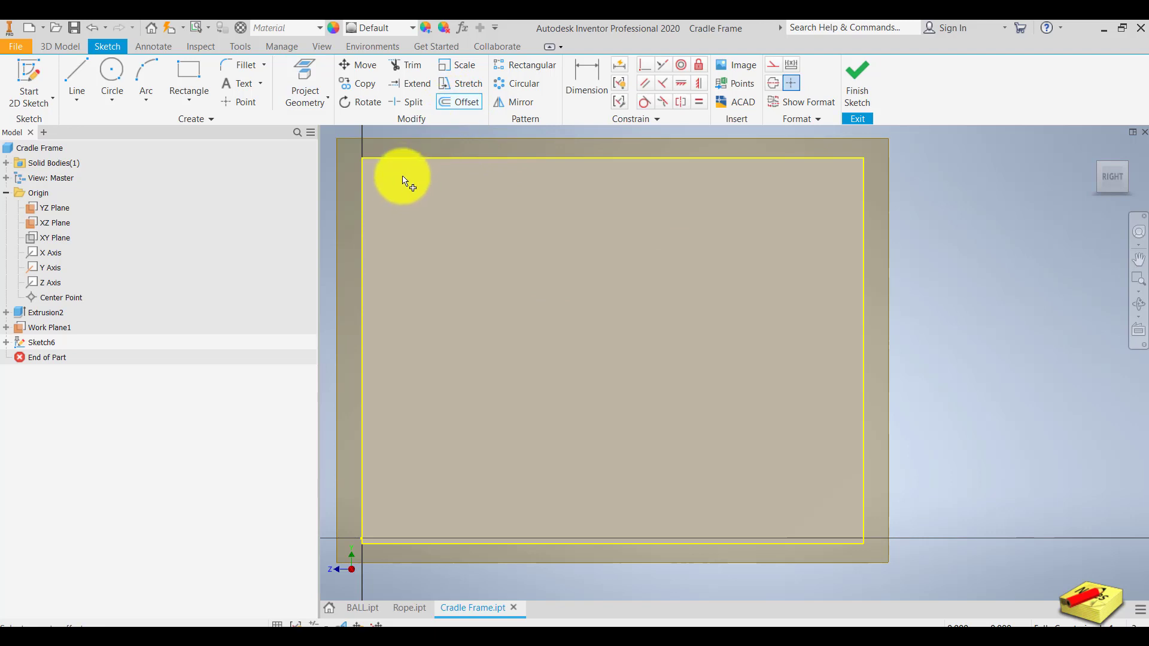
{"action": "left_click", "coordinate": [412, 160]}
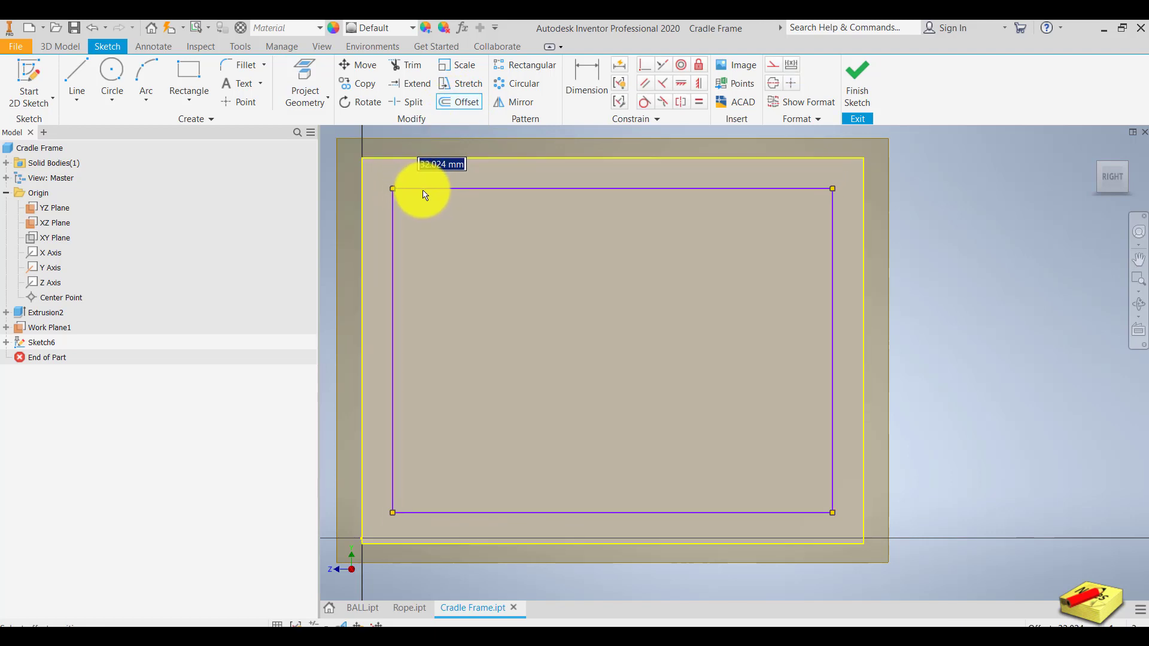
{"action": "left_click", "coordinate": [423, 191]}
{"action": "middle_click_drag", "start_coordinate": [456, 269], "coordinate": [623, 259]}
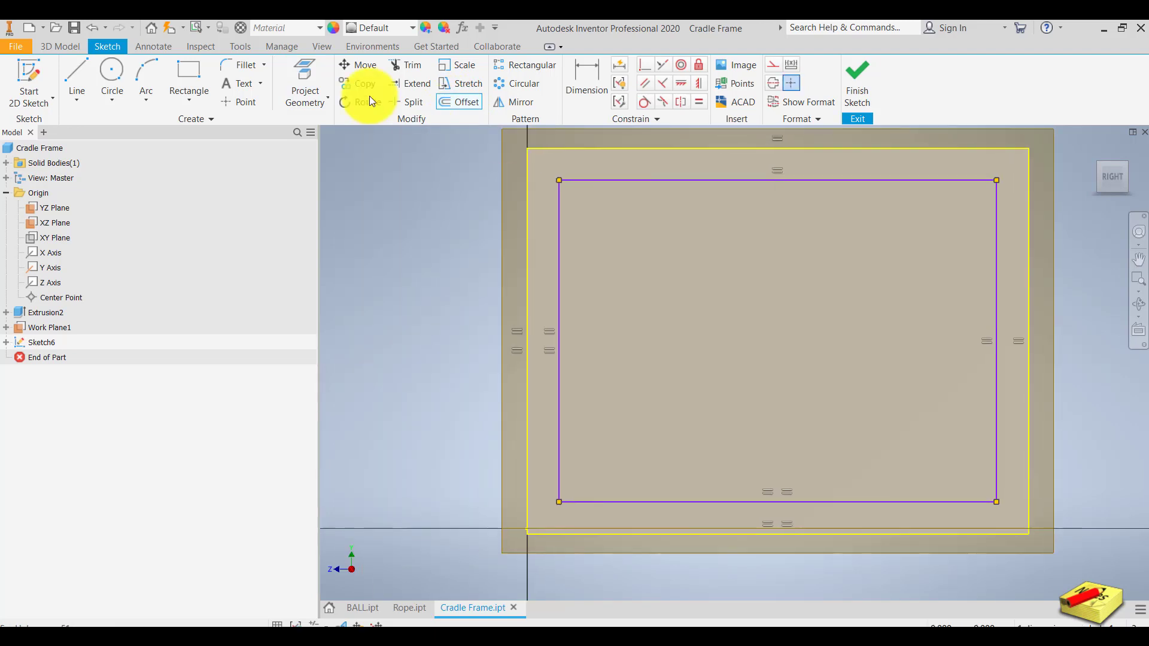
Dimension the gap between the left sides of the inner and projected rectangles as 20 mm
{"action": "left_click", "coordinate": [580, 82]}
{"action": "left_click", "coordinate": [558, 304]}
{"action": "left_click", "coordinate": [527, 299]}
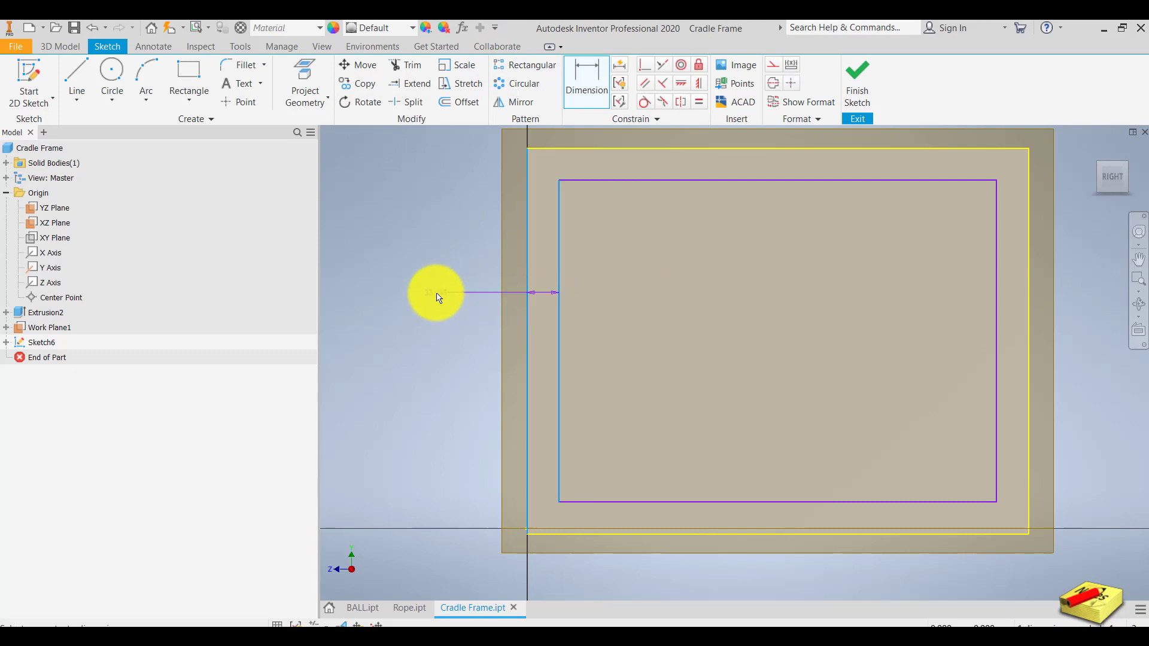
{"action": "left_click", "coordinate": [436, 293]}
{"action": "type", "text": "20"}
{"action": "key", "text": "Return"}
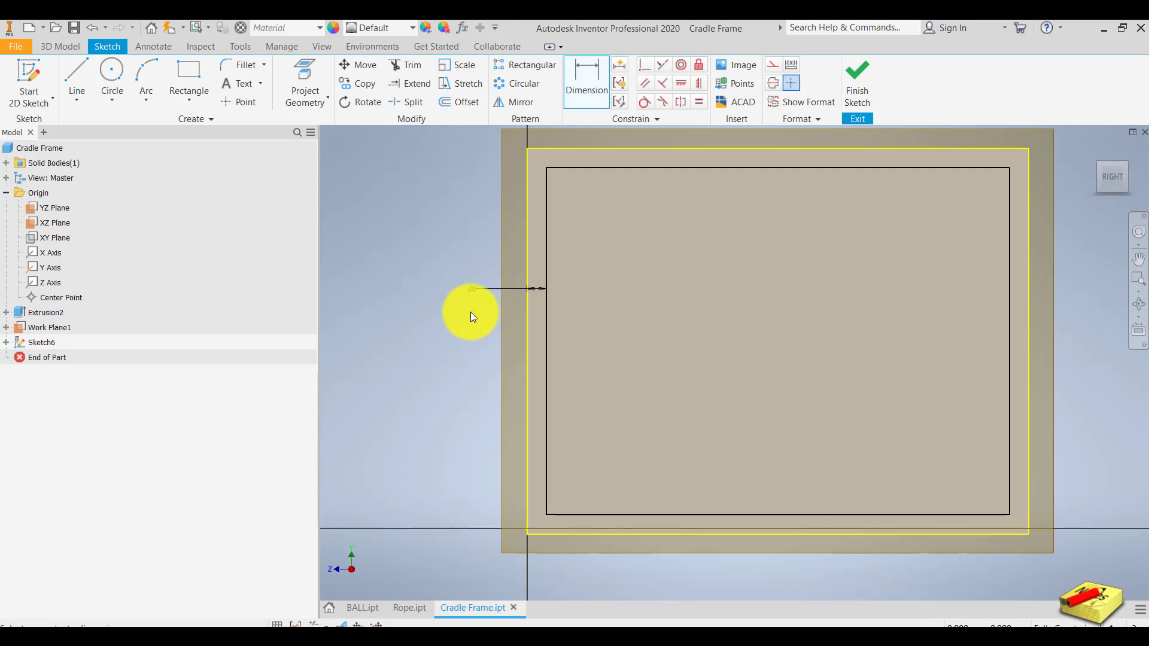
Delete the constraint that ties the inner rectangle's top line to the projected outline
{"action": "middle_click_drag", "start_coordinate": [717, 338], "coordinate": [650, 380]}
{"action": "left_click", "coordinate": [655, 211]}
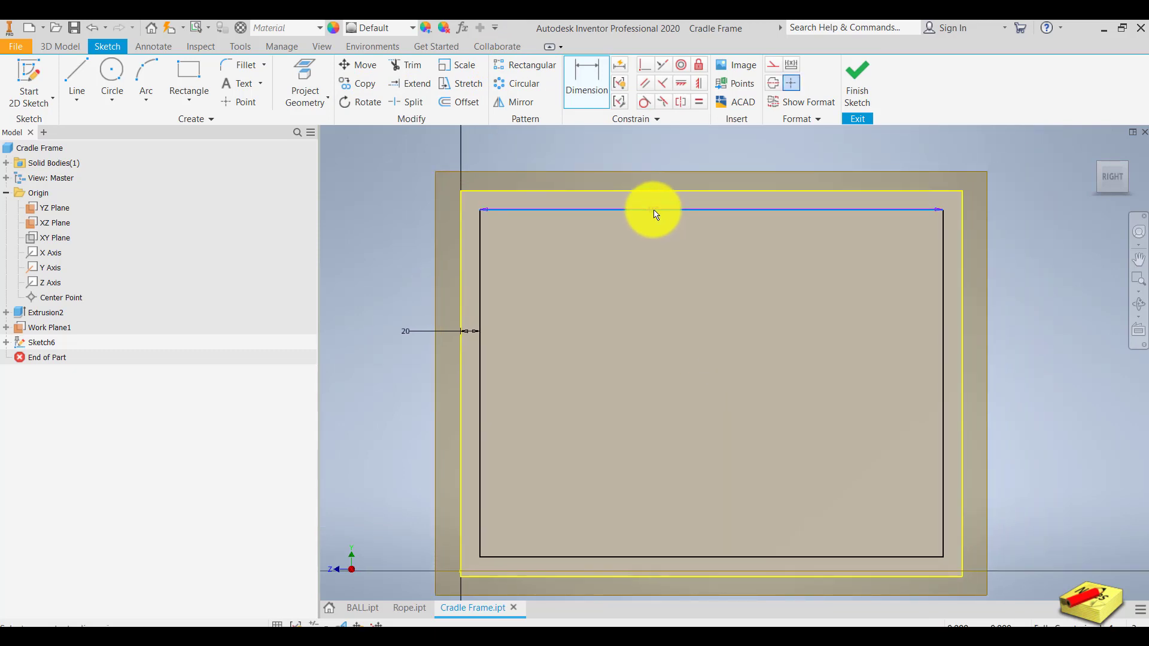
{"action": "key", "text": "Escape"}
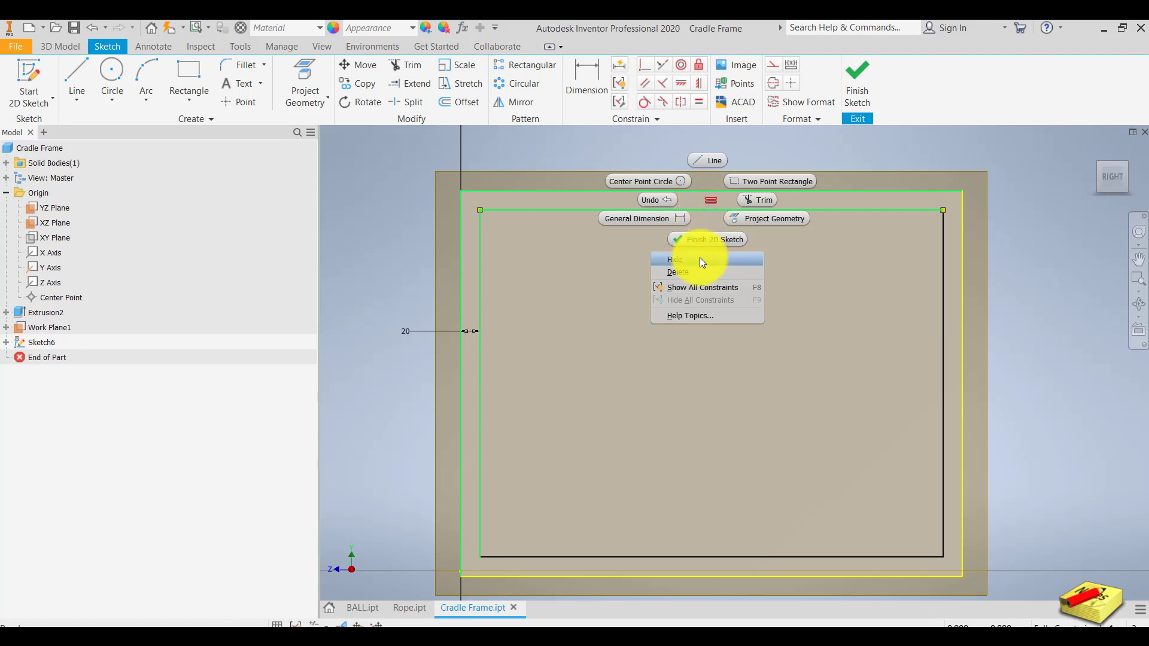
{"action": "left_click", "coordinate": [693, 271]}
Dimension the gap between the top lines of the inner and projected rectangles as 11.08 mm
{"action": "left_click", "coordinate": [577, 81]}
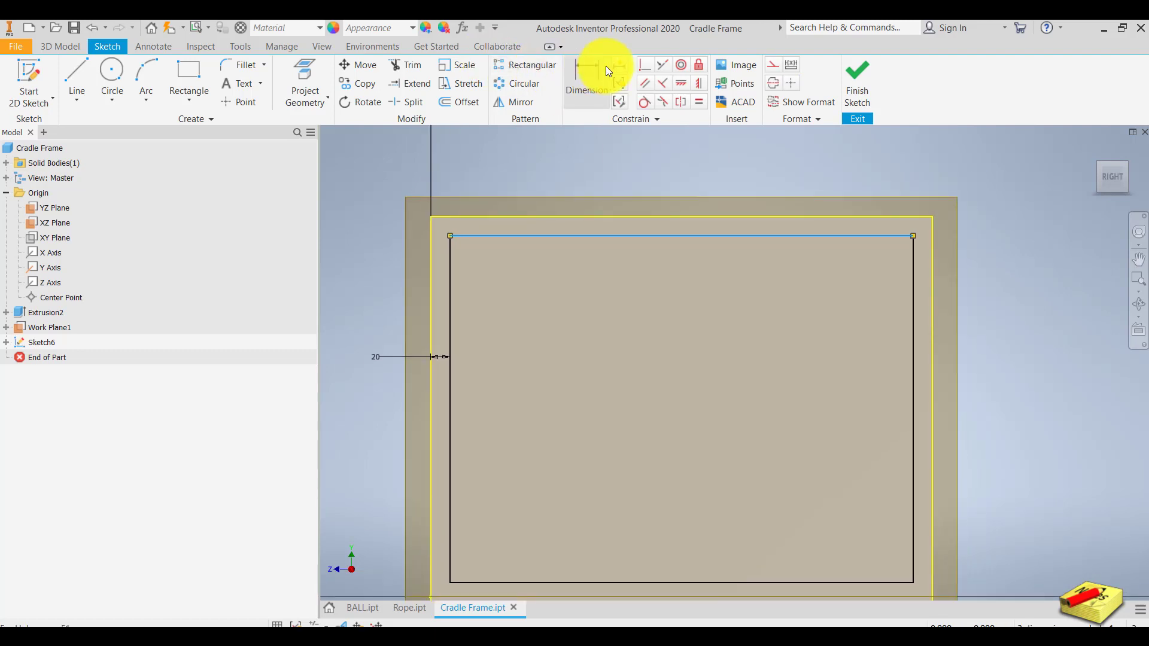
{"action": "left_click", "coordinate": [631, 236]}
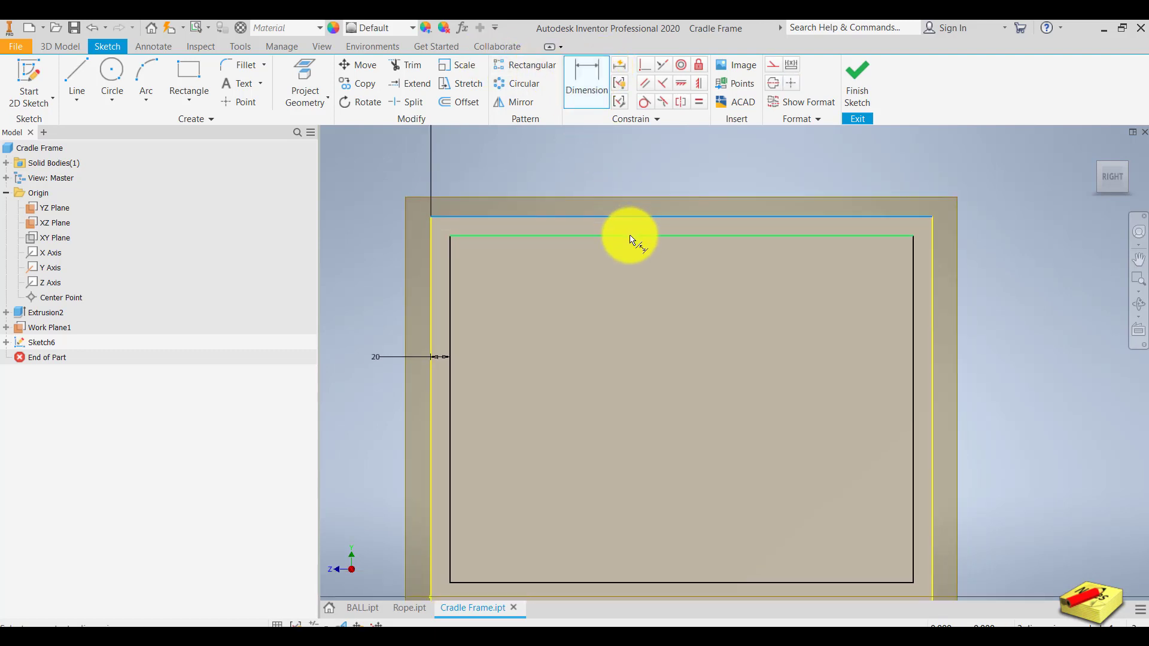
{"action": "left_click", "coordinate": [641, 147]}
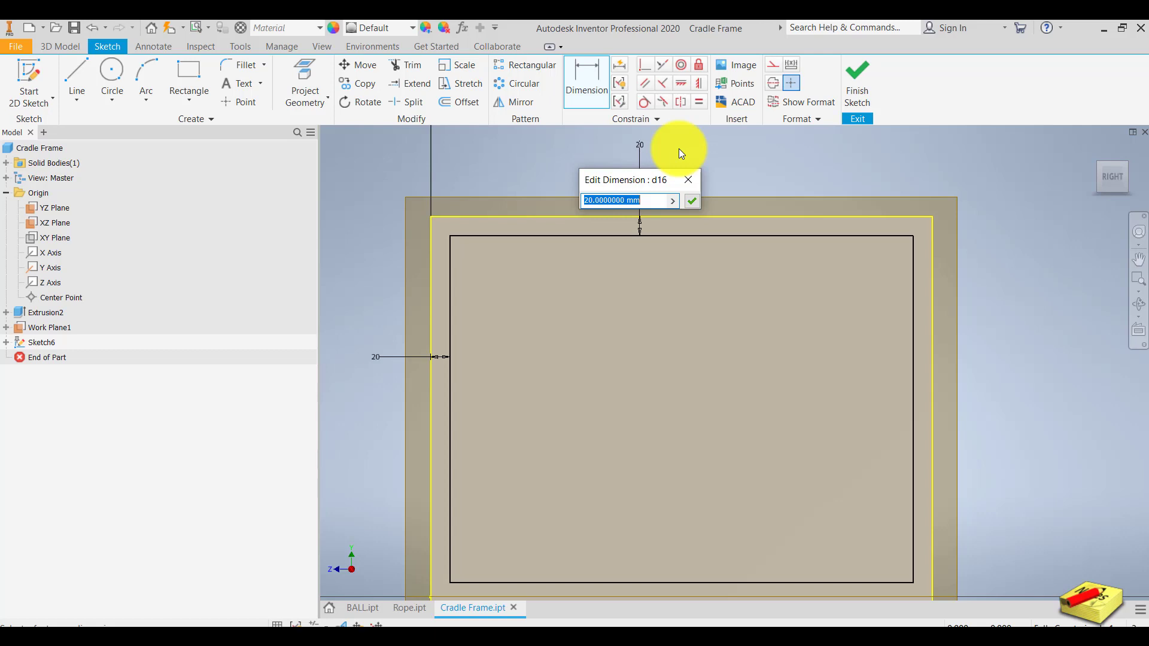
{"action": "type", "text": "11.08"}
{"action": "key", "text": "Return"}
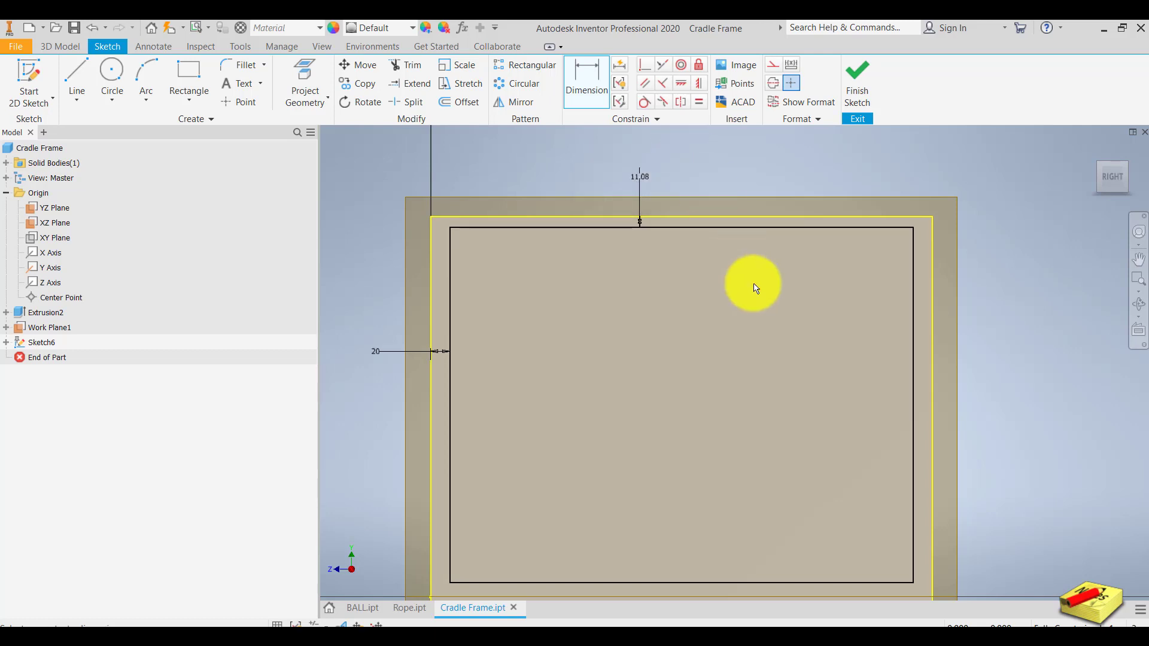
Delete one of the constraints that tie the inner rectangle's bottom line to the projected outline
{"action": "middle_click_drag", "start_coordinate": [754, 283], "coordinate": [742, 198]}
{"action": "middle_click_drag", "start_coordinate": [763, 239], "coordinate": [691, 265]}
{"action": "middle_click_drag", "start_coordinate": [660, 343], "coordinate": [716, 257]}
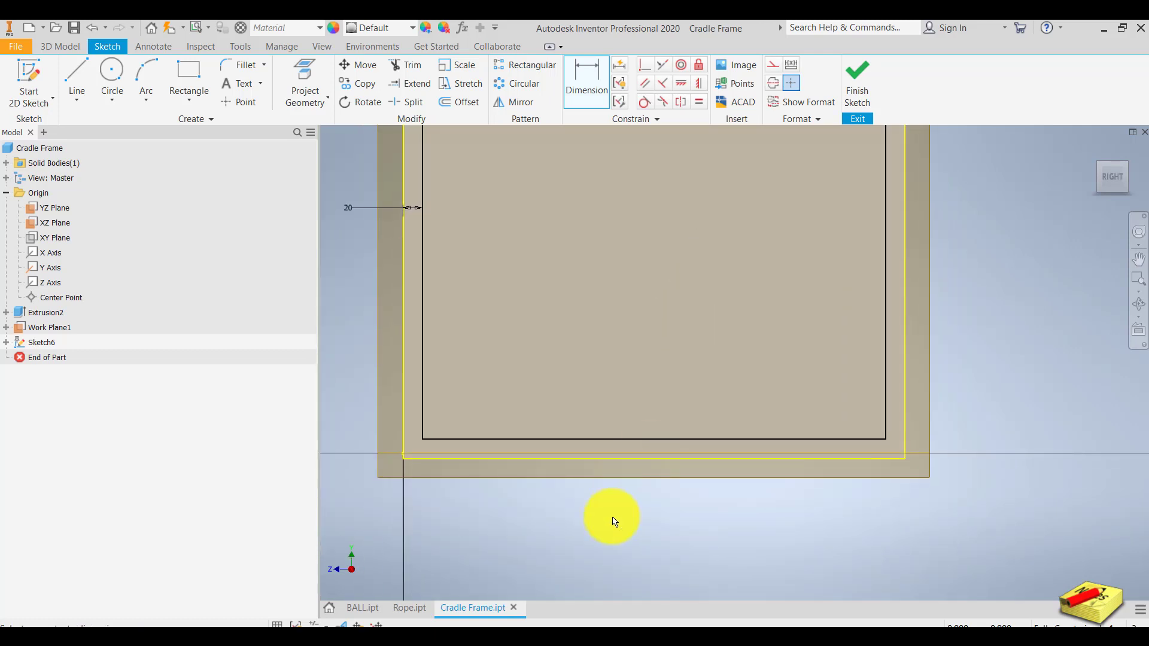
{"action": "left_click", "coordinate": [635, 440]}
{"action": "key", "text": "Escape"}
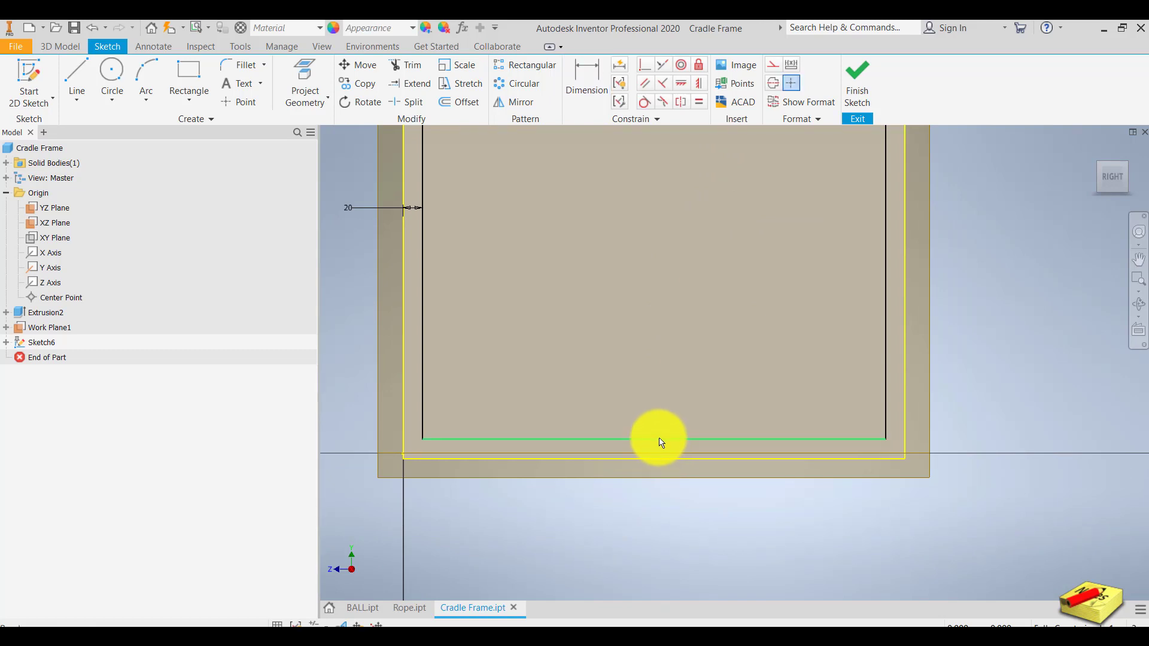
{"action": "left_click", "coordinate": [660, 441]}
{"action": "right_click", "coordinate": [646, 431]}
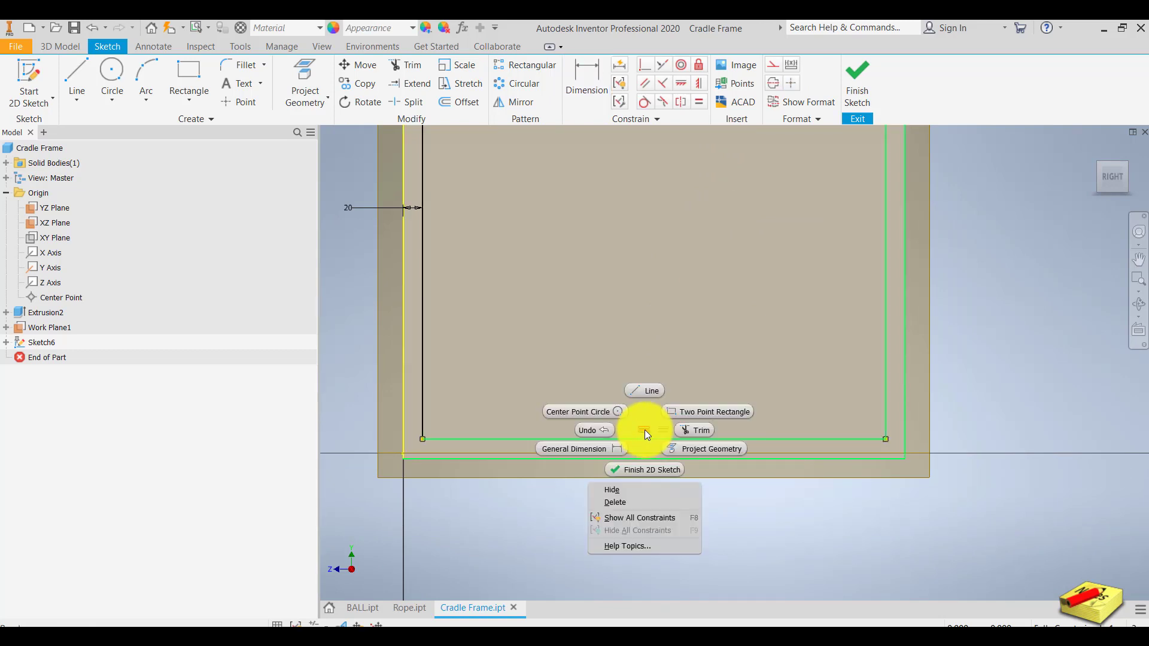
{"action": "left_click", "coordinate": [637, 502]}
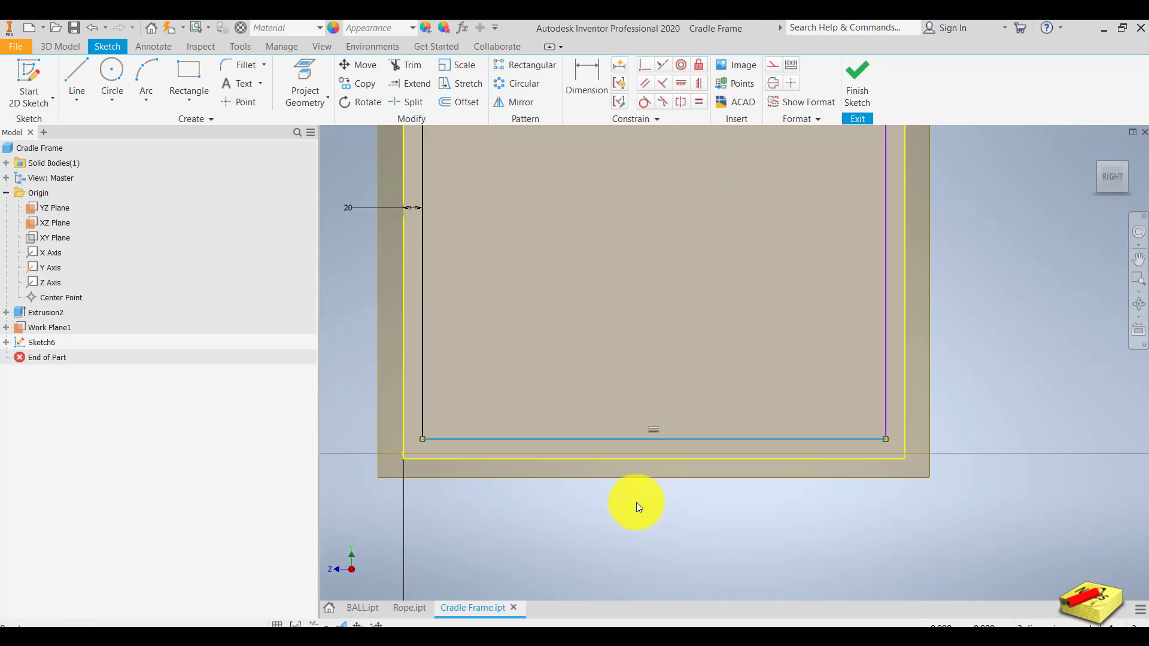
{"action": "right_click", "coordinate": [657, 431]}
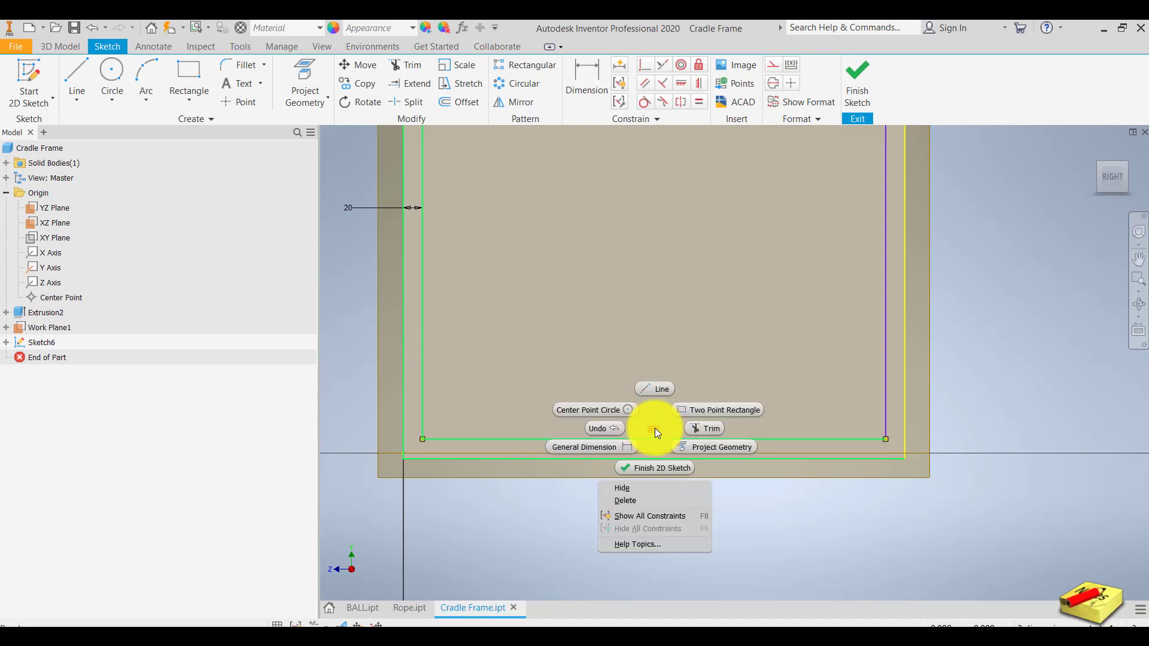
{"action": "key", "text": "Escape"}
{"action": "middle_click_drag", "start_coordinate": [623, 356], "coordinate": [612, 379]}
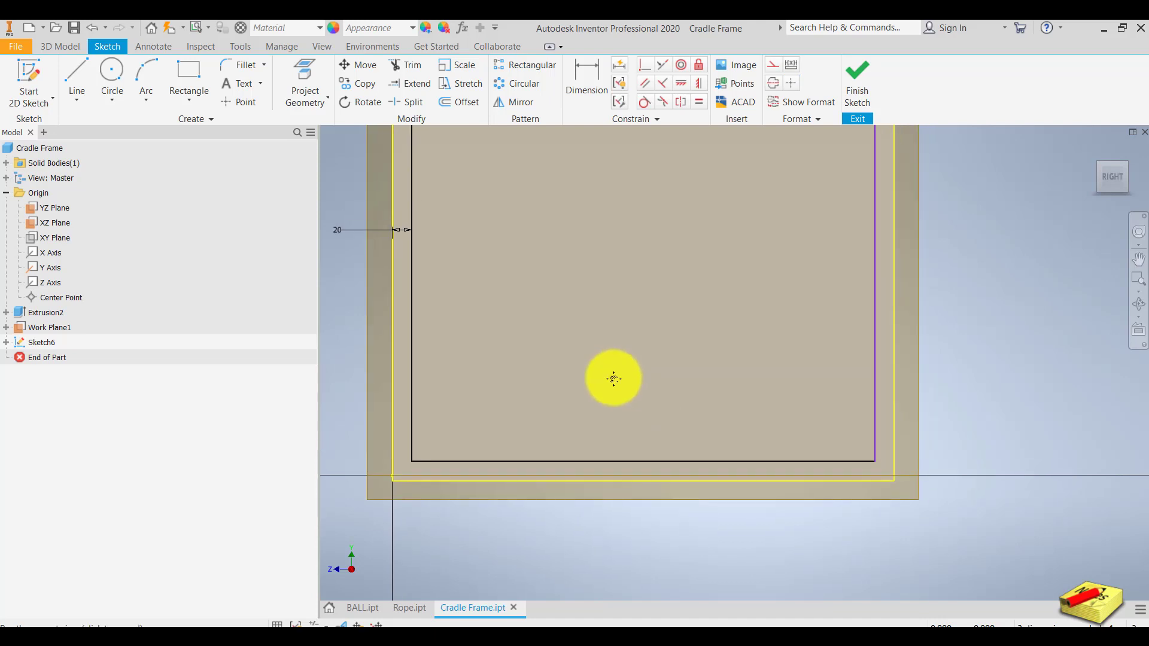
{"action": "left_click", "coordinate": [585, 79]}
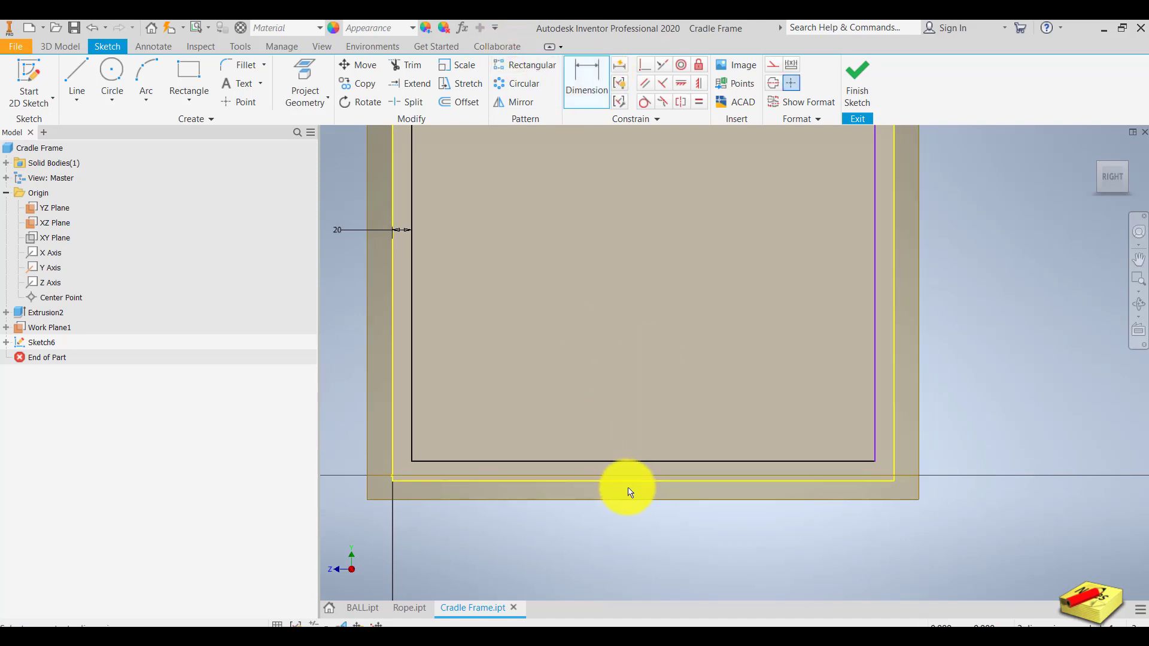
{"action": "left_click", "coordinate": [636, 446]}
{"action": "left_click", "coordinate": [687, 438]}
{"action": "key", "text": "Escape"}
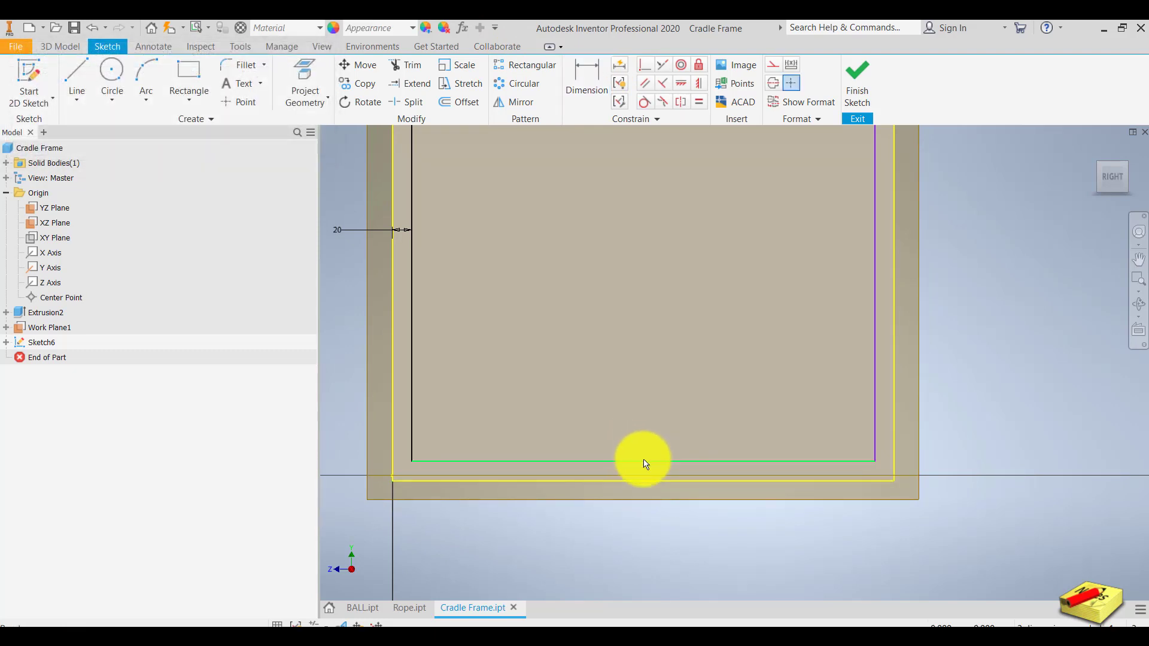
Delete the remaining parallel-type constraint on the inner rectangle's bottom line
{"action": "left_click", "coordinate": [645, 462]}
{"action": "right_click", "coordinate": [644, 455]}
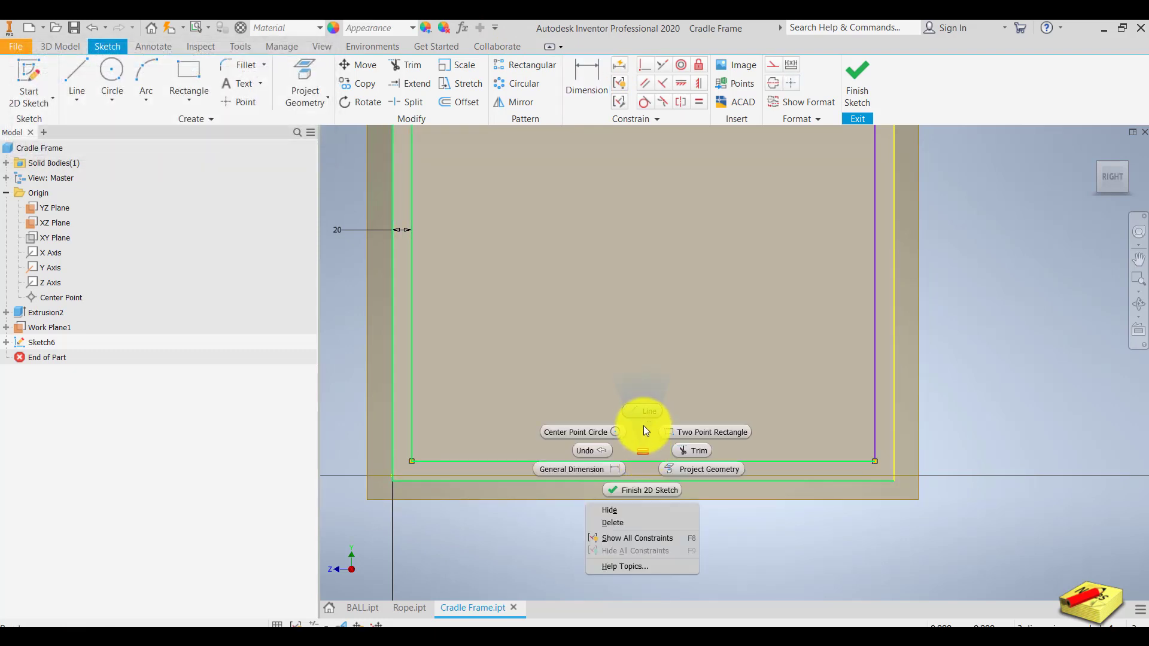
{"action": "left_click", "coordinate": [634, 520]}
Dimension the gap between the bottom lines of the inner and projected rectangles as 5 mm and finish the sketch
{"action": "key", "text": "d"}
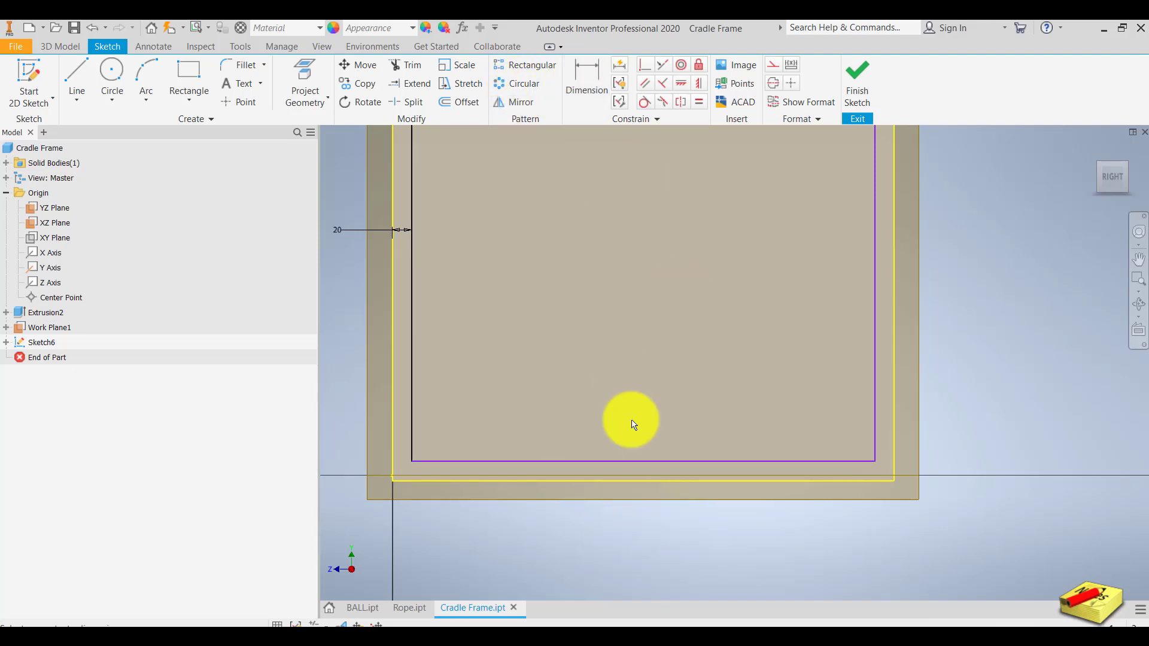
{"action": "left_click", "coordinate": [634, 461]}
{"action": "left_click", "coordinate": [634, 480]}
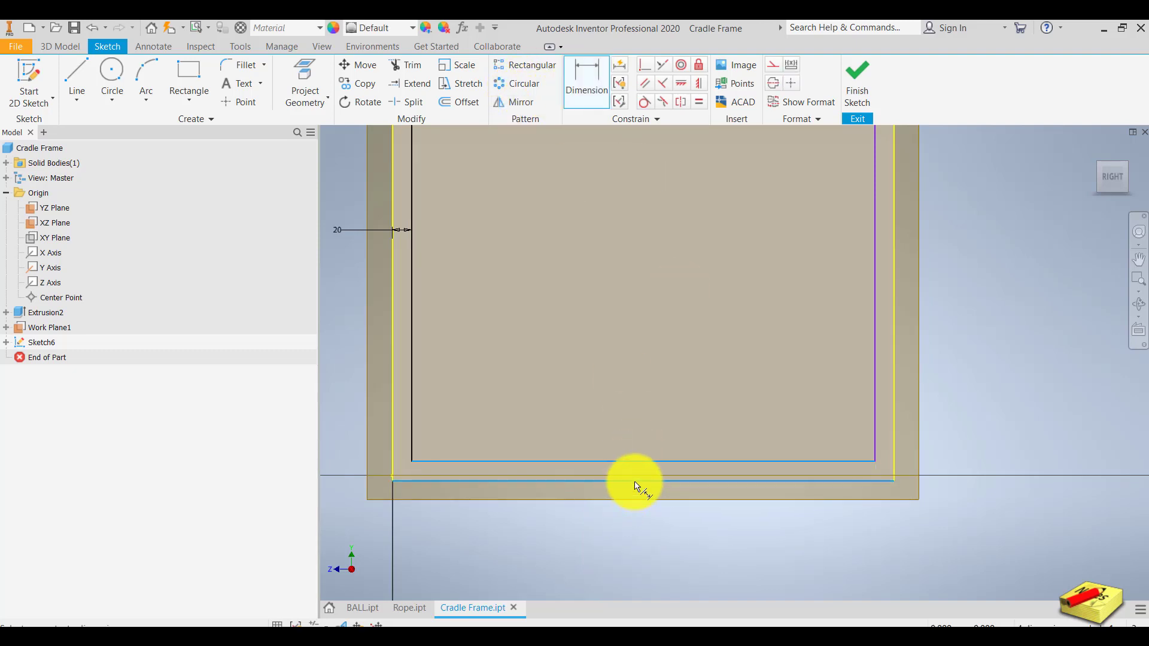
{"action": "left_click", "coordinate": [643, 386]}
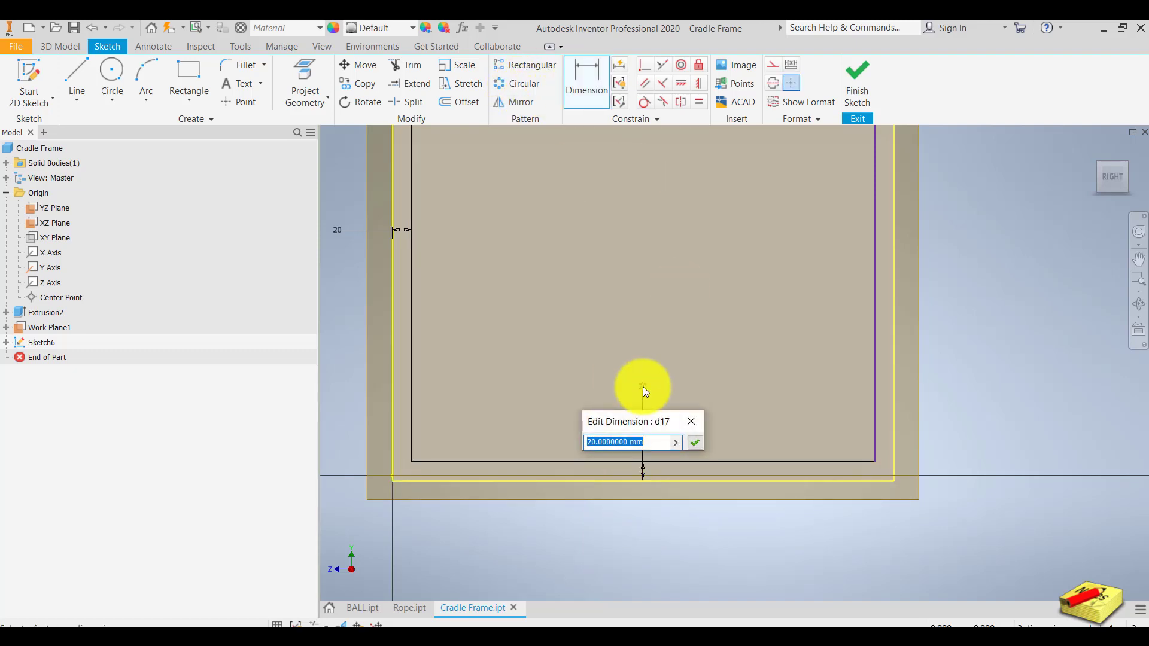
{"action": "type", "text": "5"}
{"action": "key", "text": "Return"}
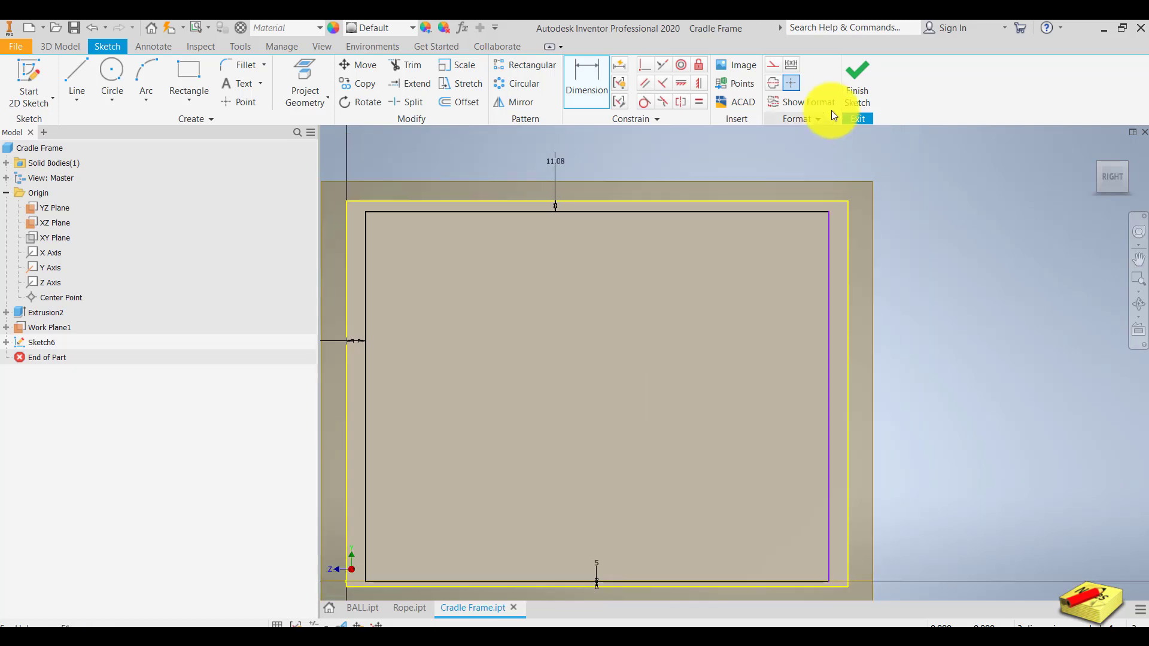
{"action": "left_click", "coordinate": [855, 84]}
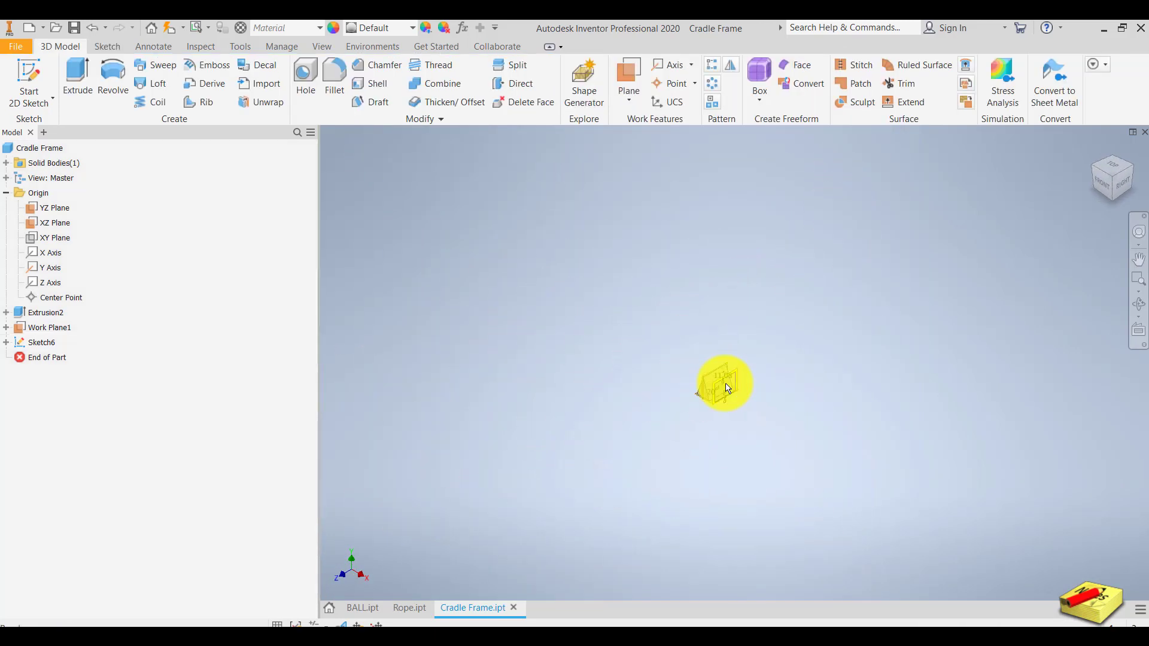
Extrude the inner rectangle 520 mm as a cut in the flipped direction through the sides of the prism
{"action": "left_click", "coordinate": [73, 79]}
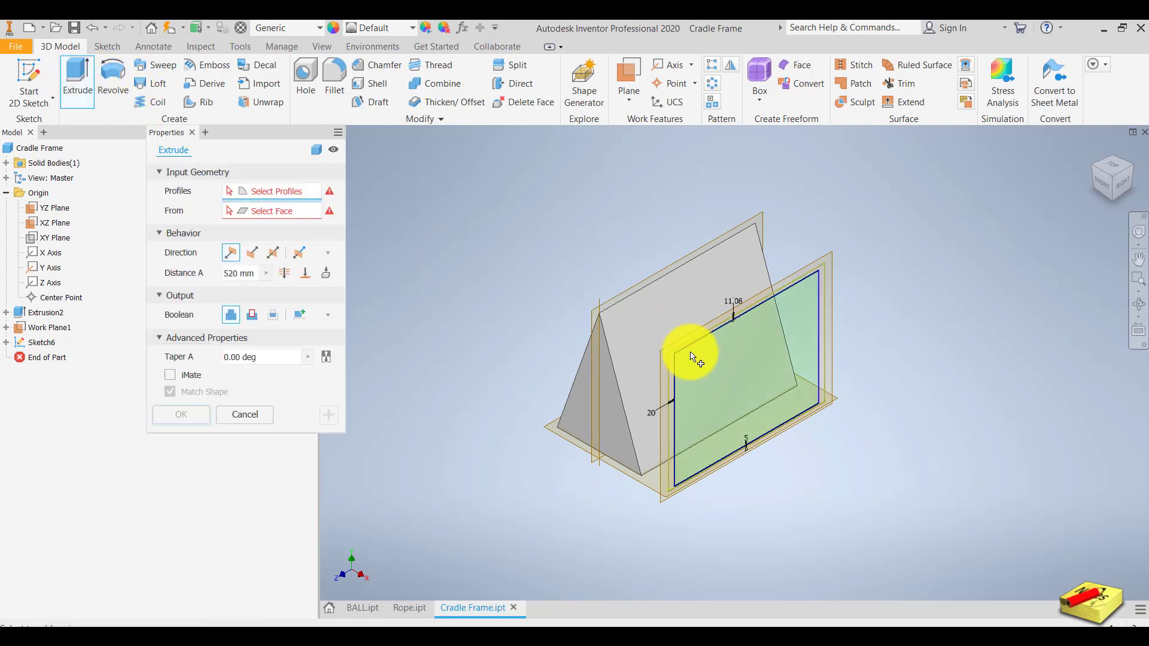
{"action": "left_click", "coordinate": [673, 357]}
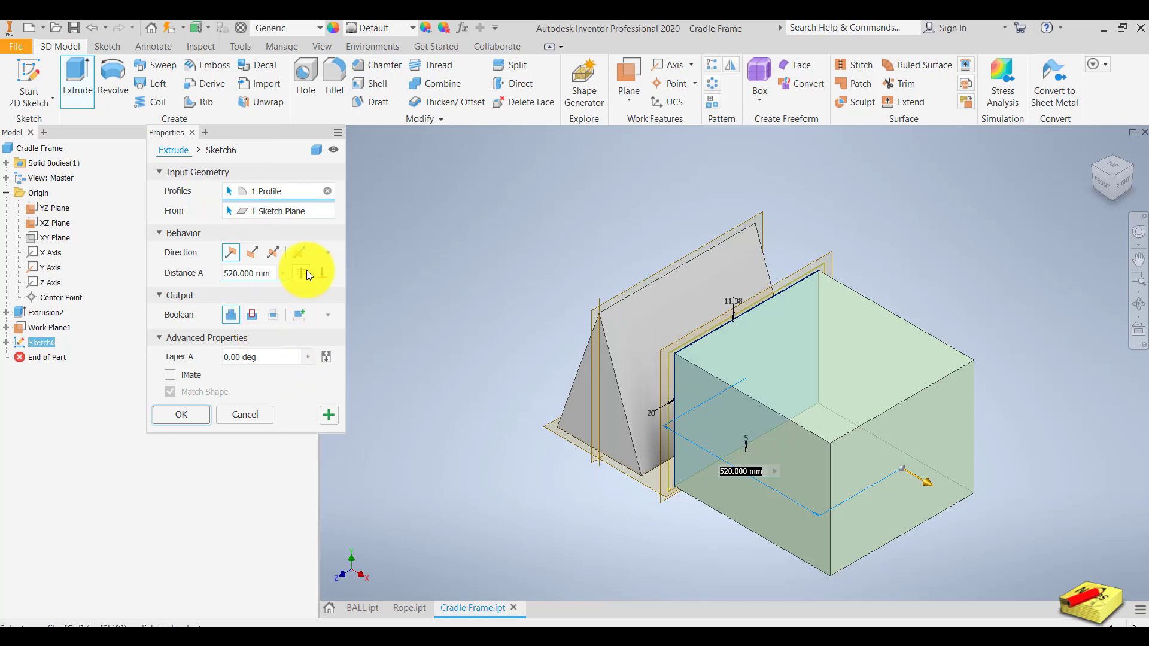
{"action": "left_click", "coordinate": [253, 315]}
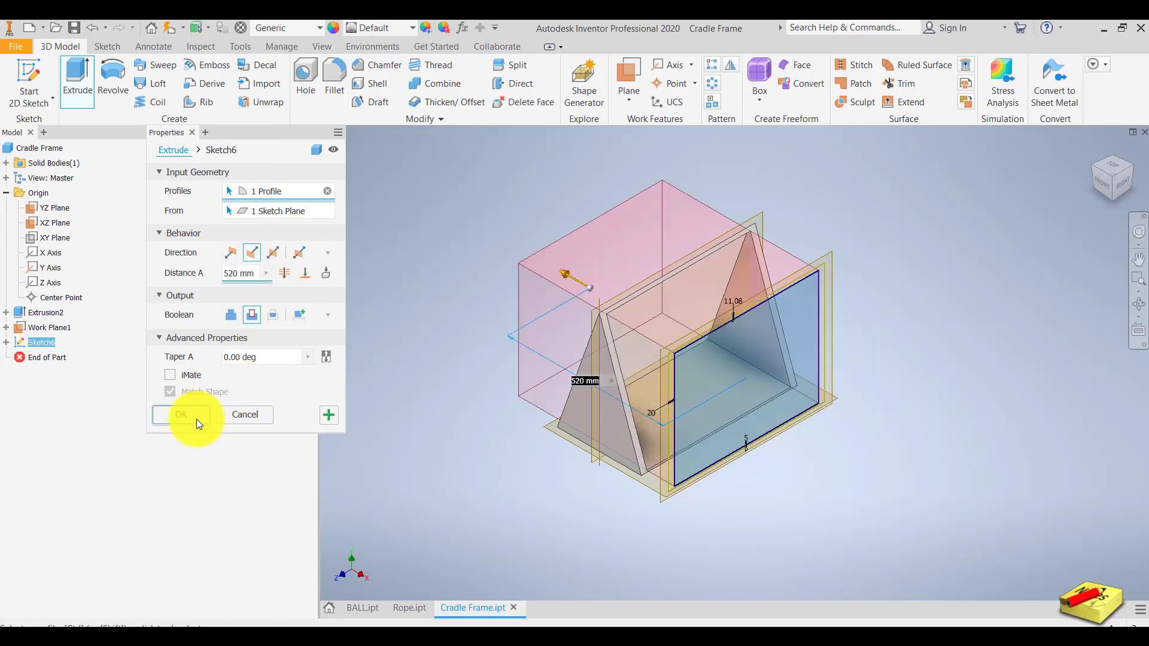
{"action": "left_click", "coordinate": [181, 415]}
Hide Work Plane1, the plane that carried the side opening sketch
{"action": "scroll", "coordinate": [649, 385], "scroll_direction": "down", "scroll_amount": 5}
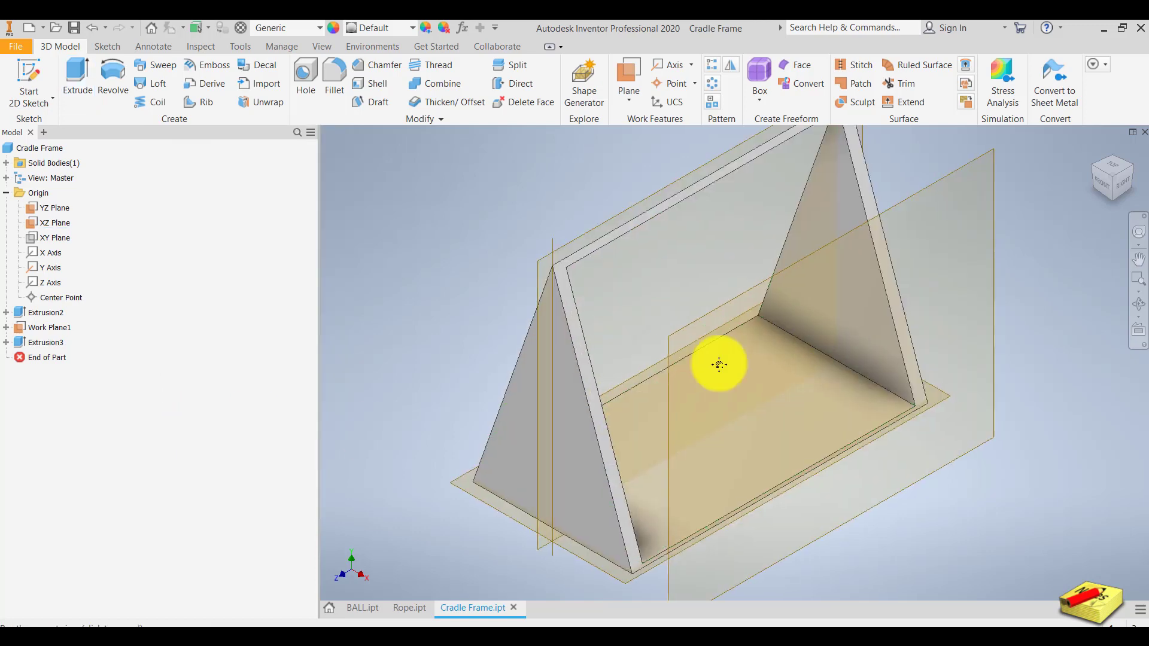
{"action": "left_click", "coordinate": [795, 210]}
{"action": "right_click", "coordinate": [795, 210]}
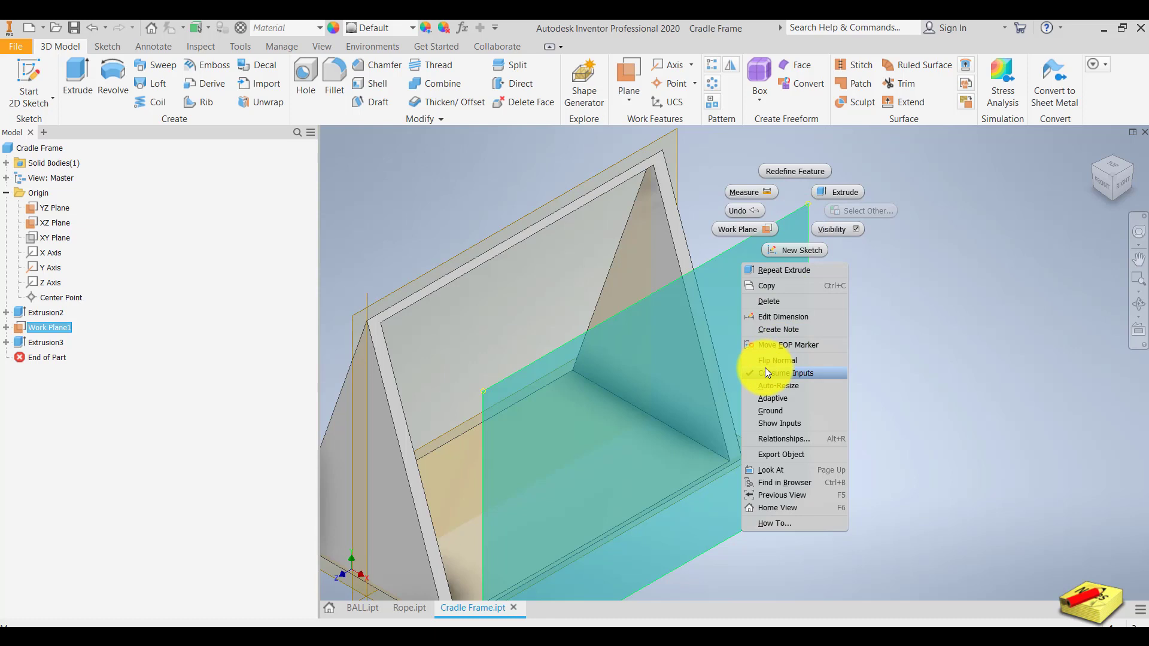
{"action": "left_click", "coordinate": [48, 327]}
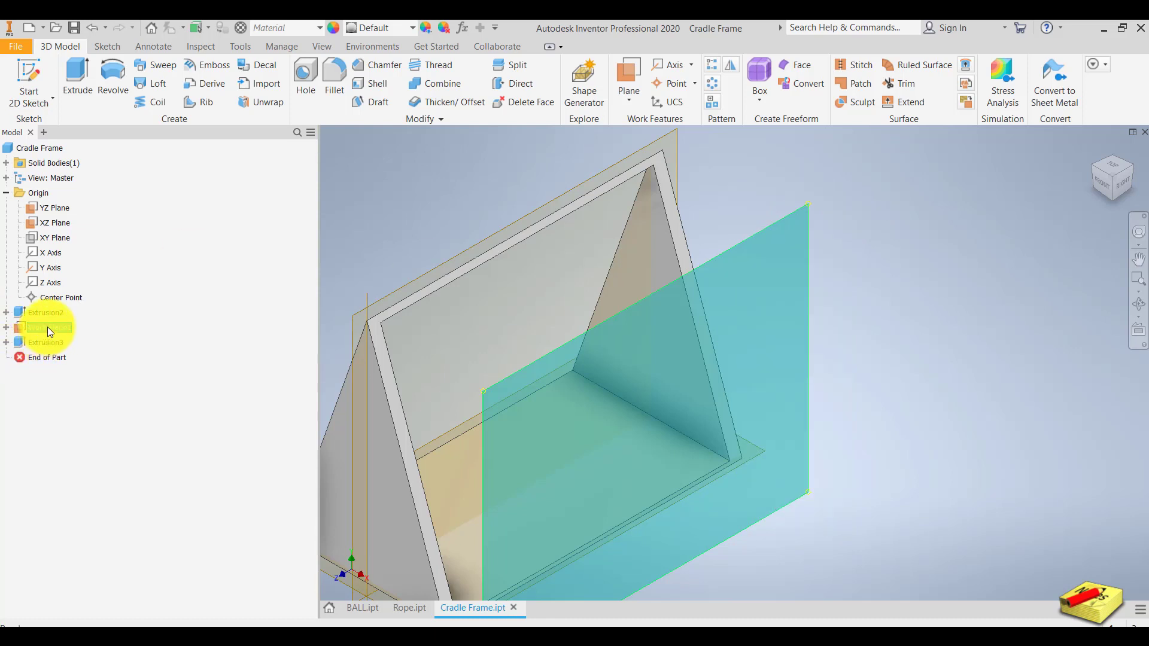
{"action": "right_click", "coordinate": [48, 327]}
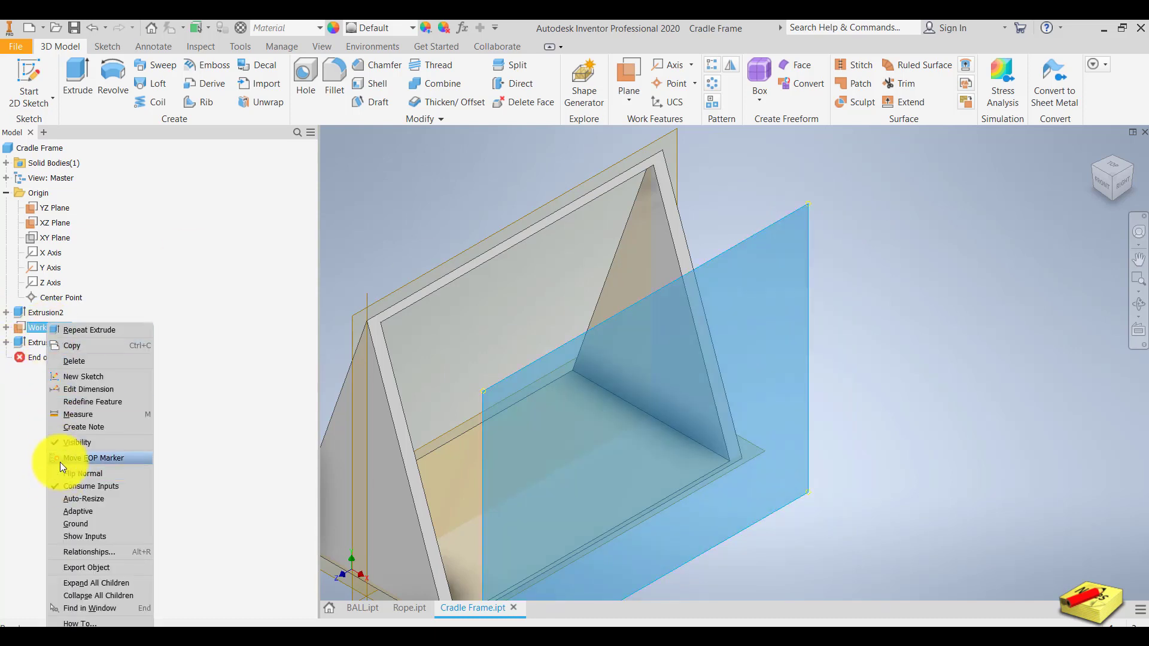
{"action": "left_click", "coordinate": [56, 442]}
Hide the origin YZ plane running through the middle of the frame
{"action": "scroll", "coordinate": [628, 300], "scroll_direction": "down", "scroll_amount": 2}
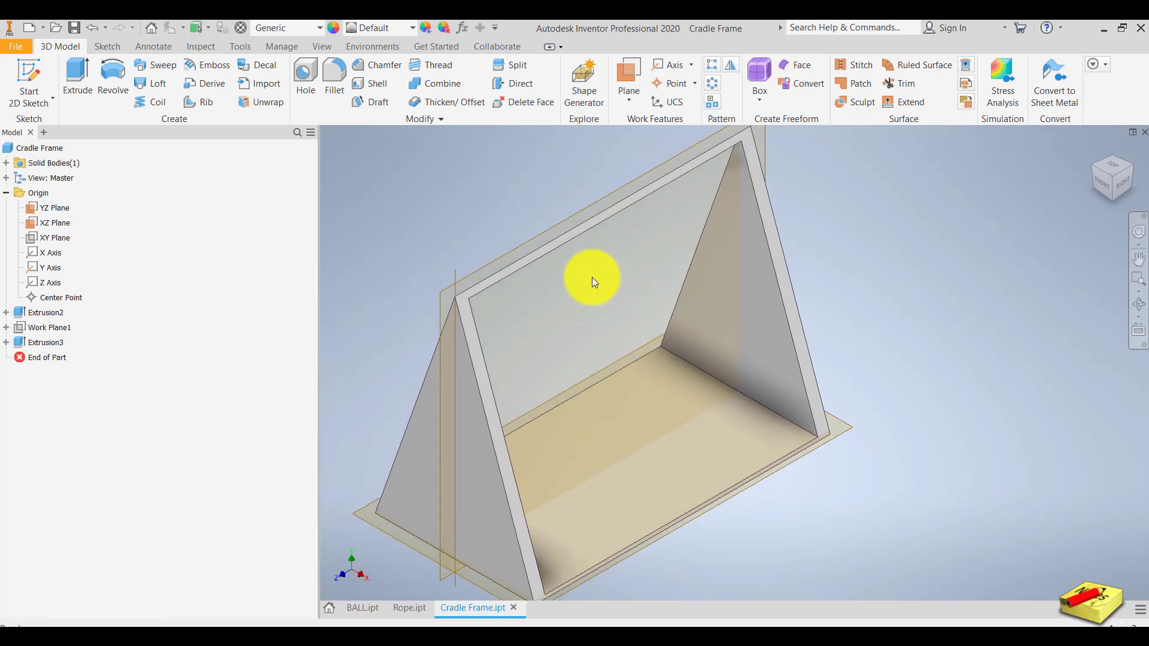
{"action": "left_click", "coordinate": [519, 251]}
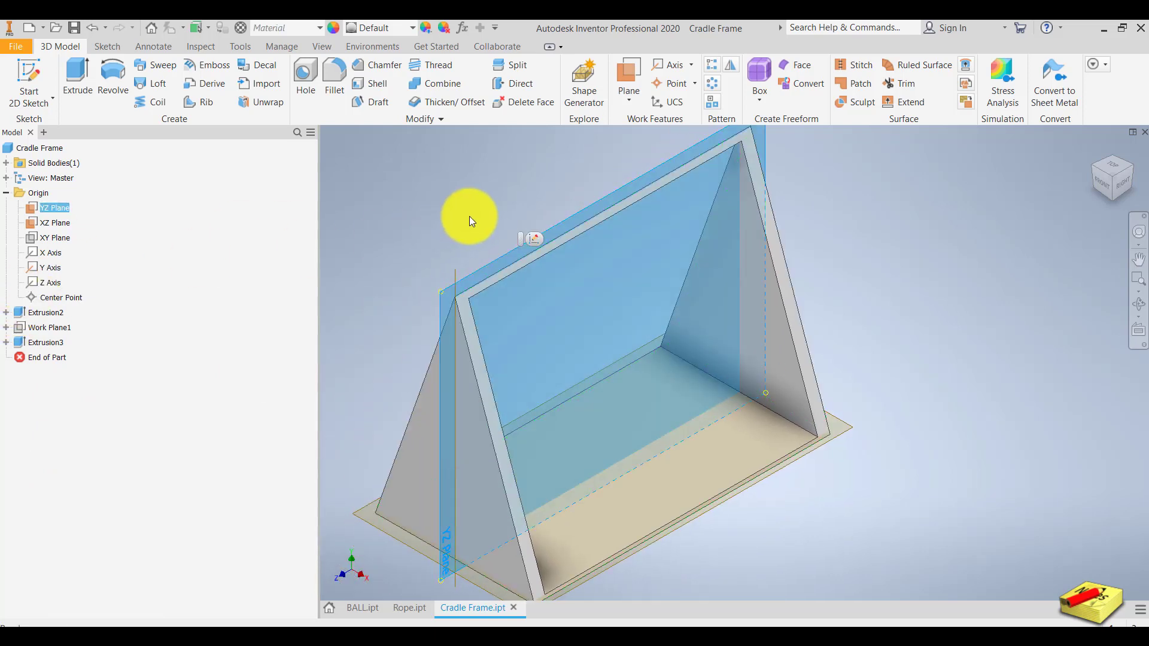
{"action": "right_click", "coordinate": [497, 258]}
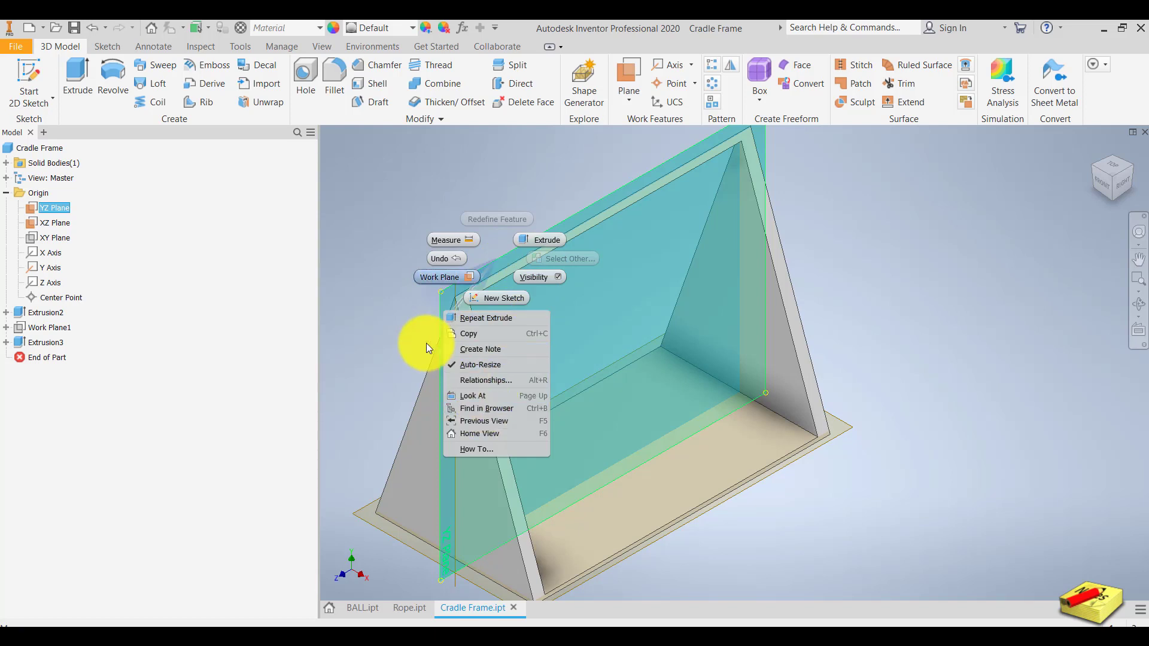
{"action": "left_click", "coordinate": [181, 347]}
{"action": "right_click", "coordinate": [61, 210]}
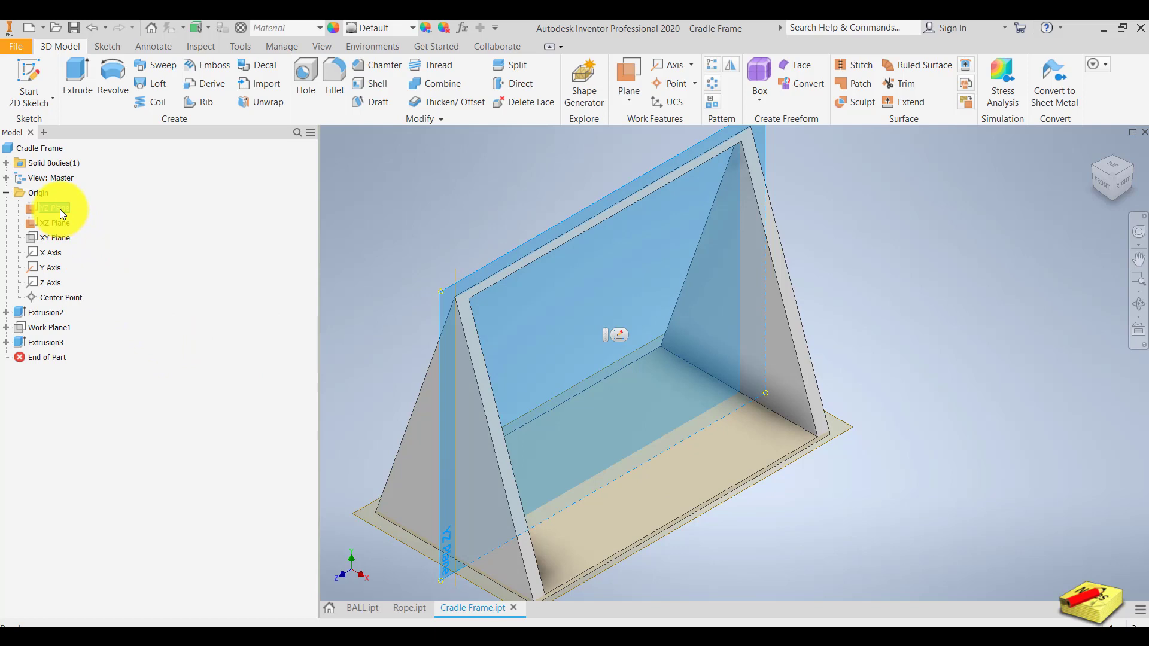
{"action": "left_click", "coordinate": [82, 288]}
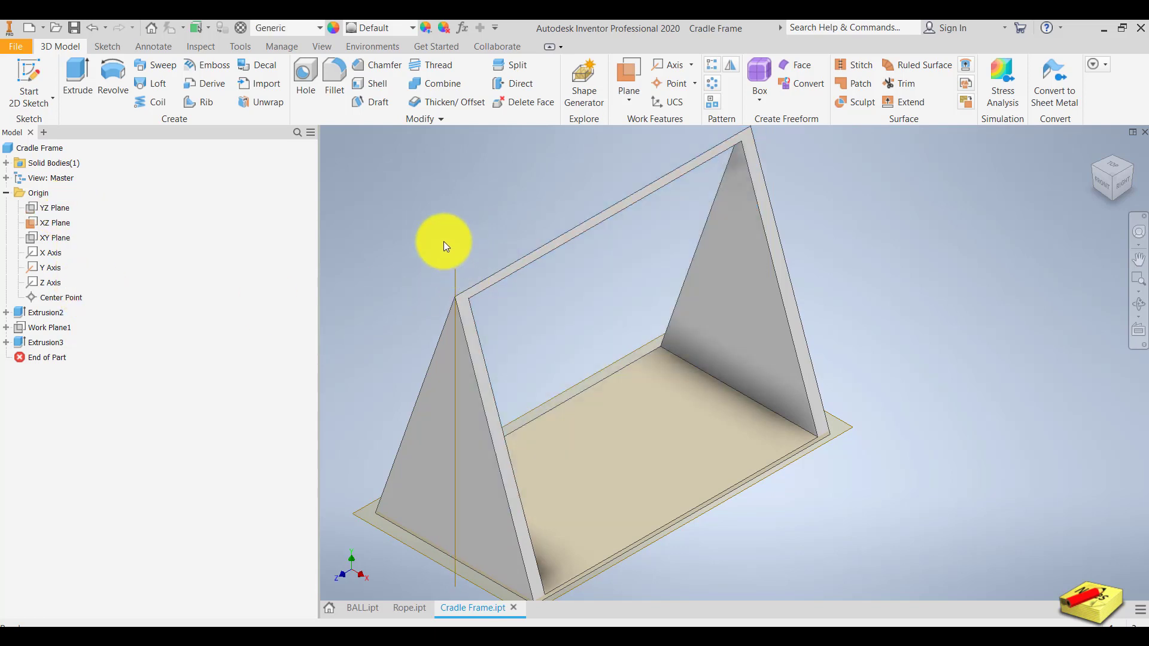
{"action": "middle_click_drag", "start_coordinate": [444, 242], "coordinate": [509, 225]}
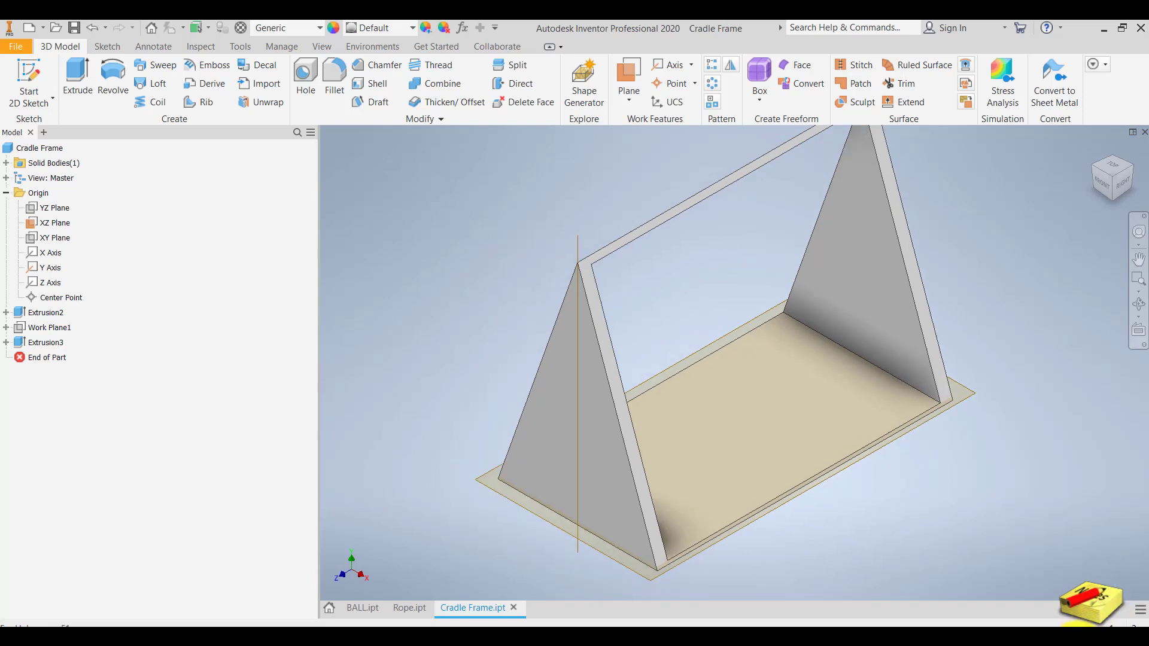
{"action": "middle_click_drag", "start_coordinate": [521, 349], "coordinate": [563, 325]}
{"action": "left_click", "coordinate": [39, 70]}
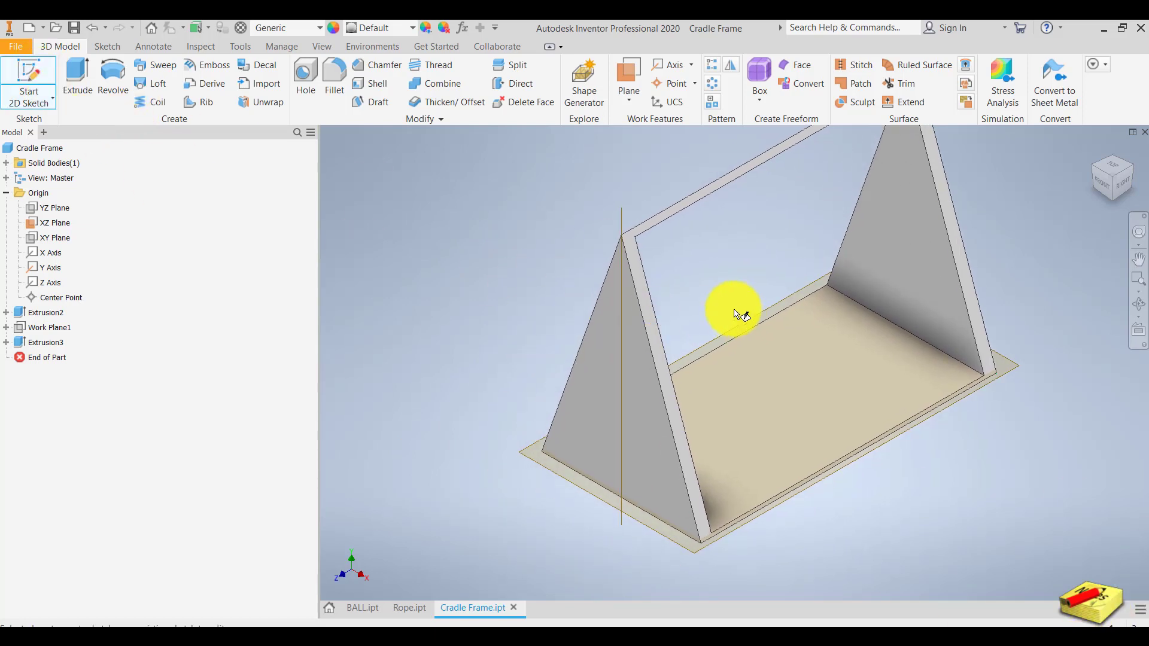
{"action": "key", "text": "Escape"}
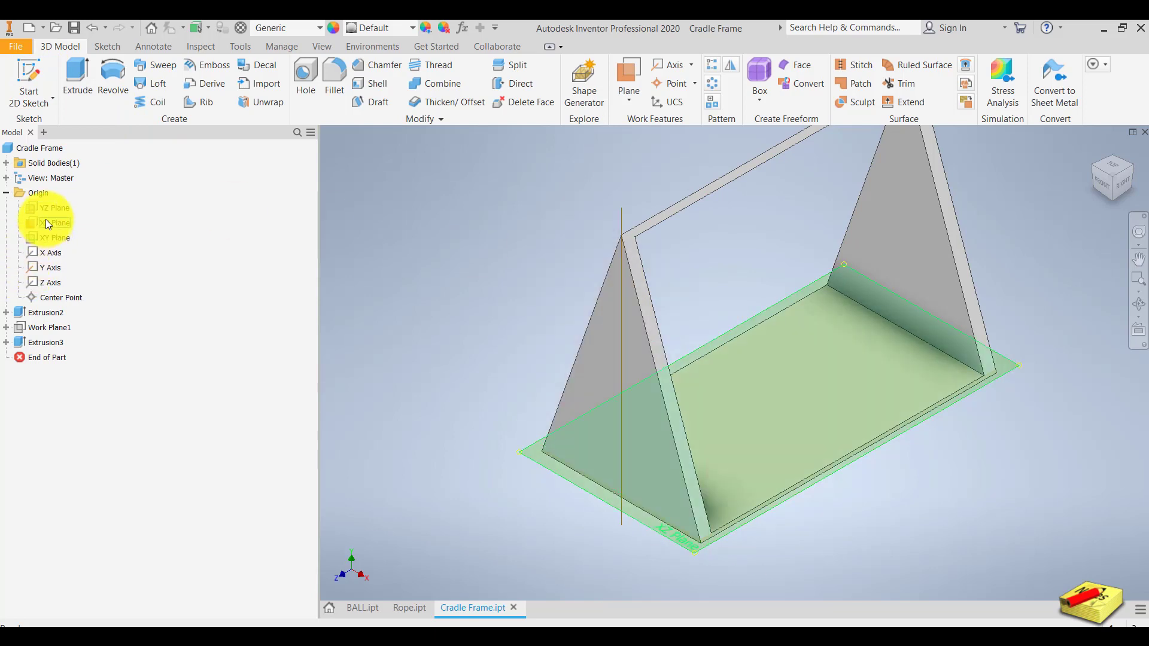
Share Sketch4, the triangular profile sketch inside Extrusion2, so that other features can use it
{"action": "left_click", "coordinate": [7, 327]}
{"action": "left_click", "coordinate": [49, 343]}
{"action": "left_click", "coordinate": [6, 327]}
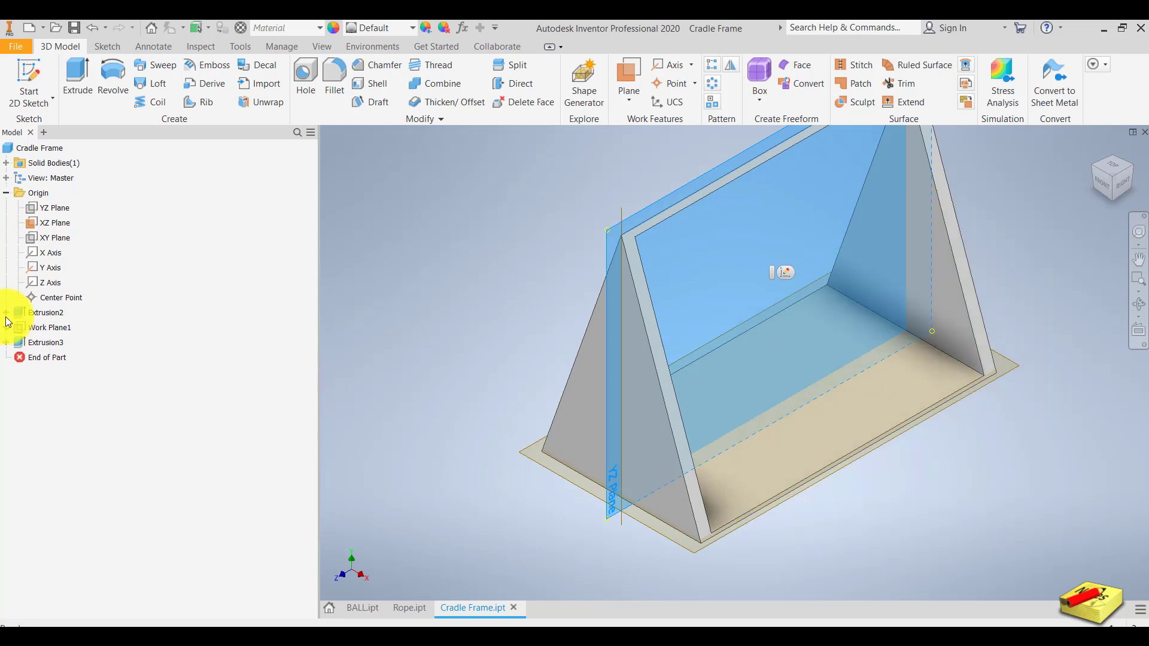
{"action": "left_click", "coordinate": [6, 312]}
{"action": "right_click", "coordinate": [49, 326]}
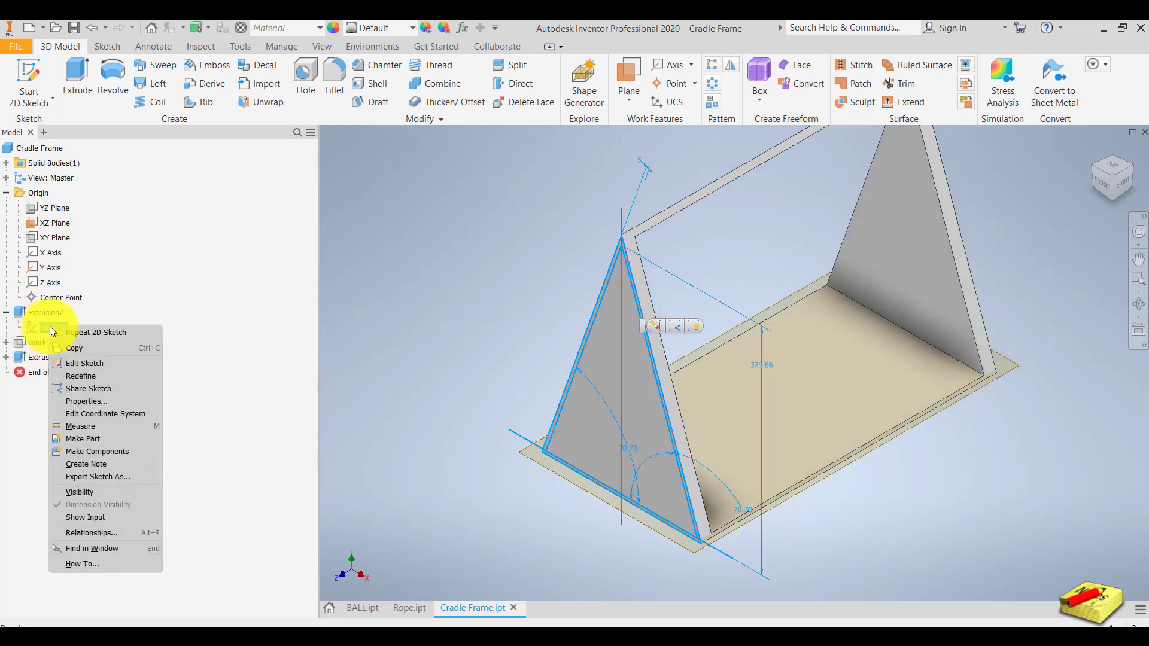
{"action": "left_click", "coordinate": [101, 389]}
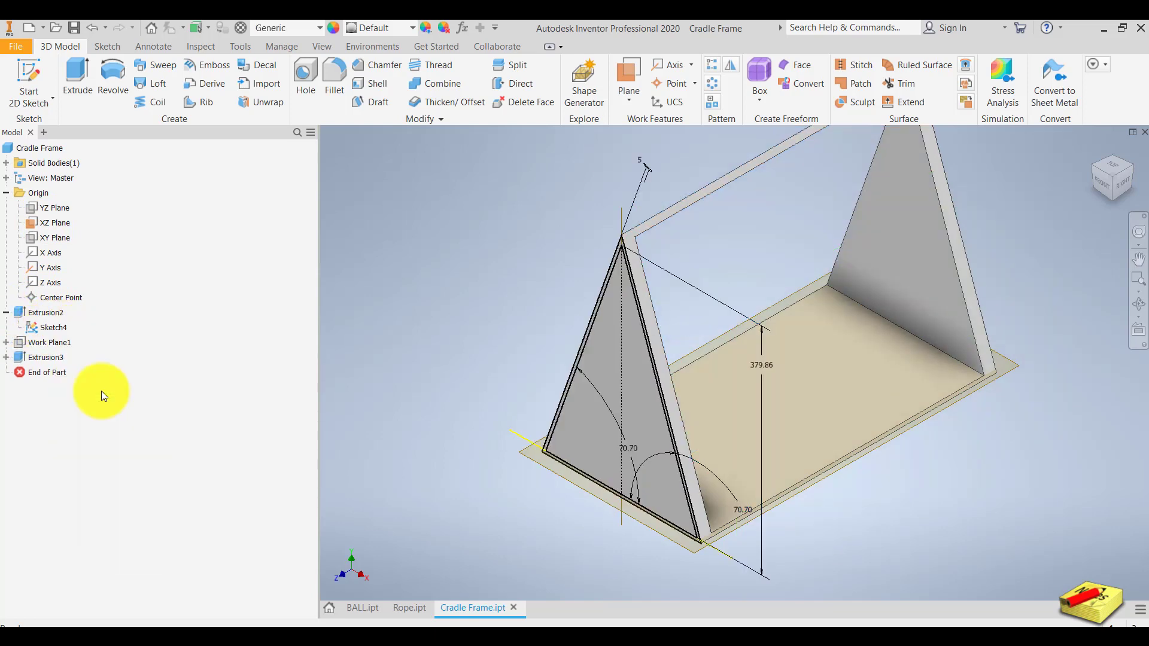
Open the shared triangular profile sketch to examine its two offset triangles, and leave it without editing
{"action": "middle_click_drag", "start_coordinate": [535, 258], "coordinate": [491, 279]}
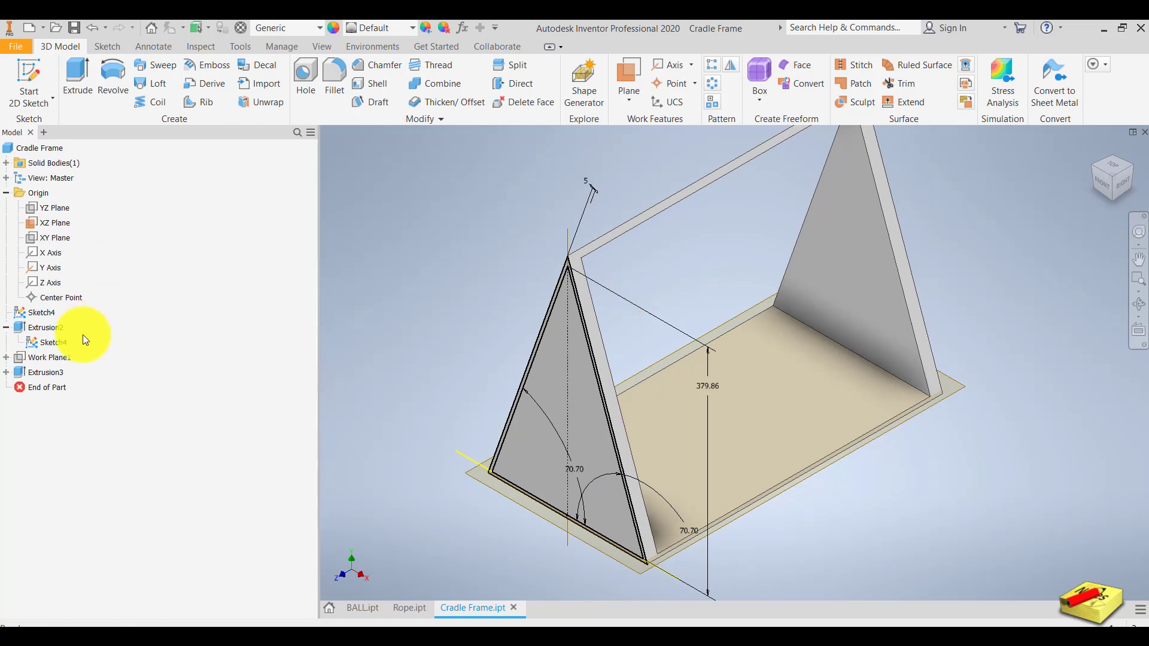
{"action": "double_click", "coordinate": [62, 344]}
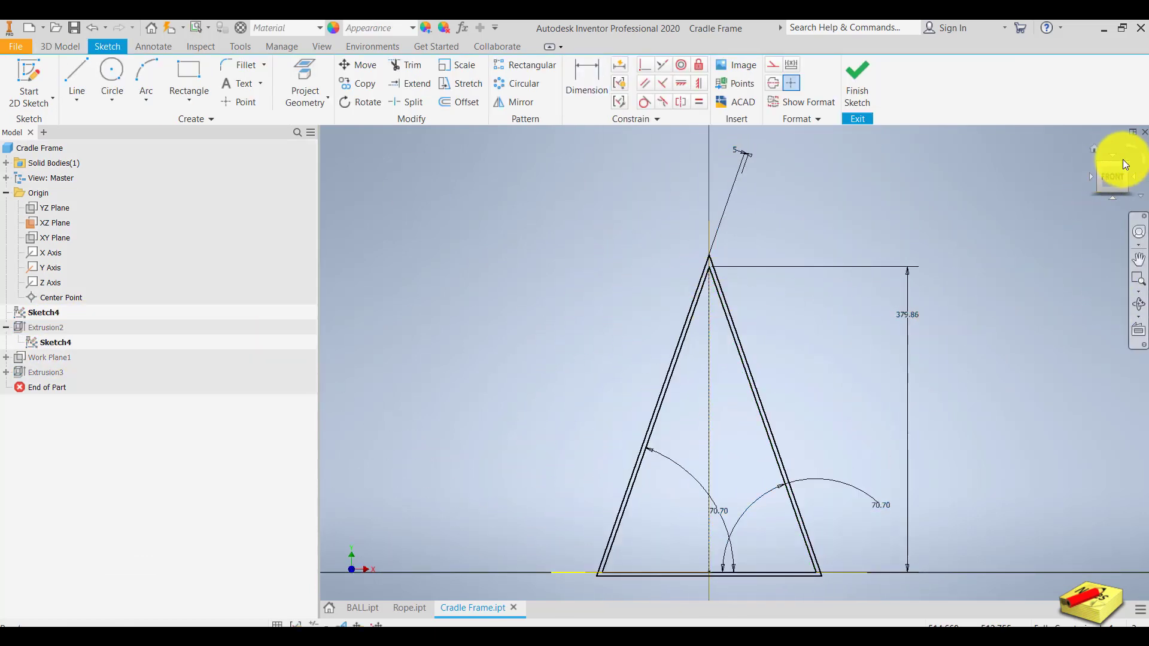
{"action": "left_click", "coordinate": [850, 89]}
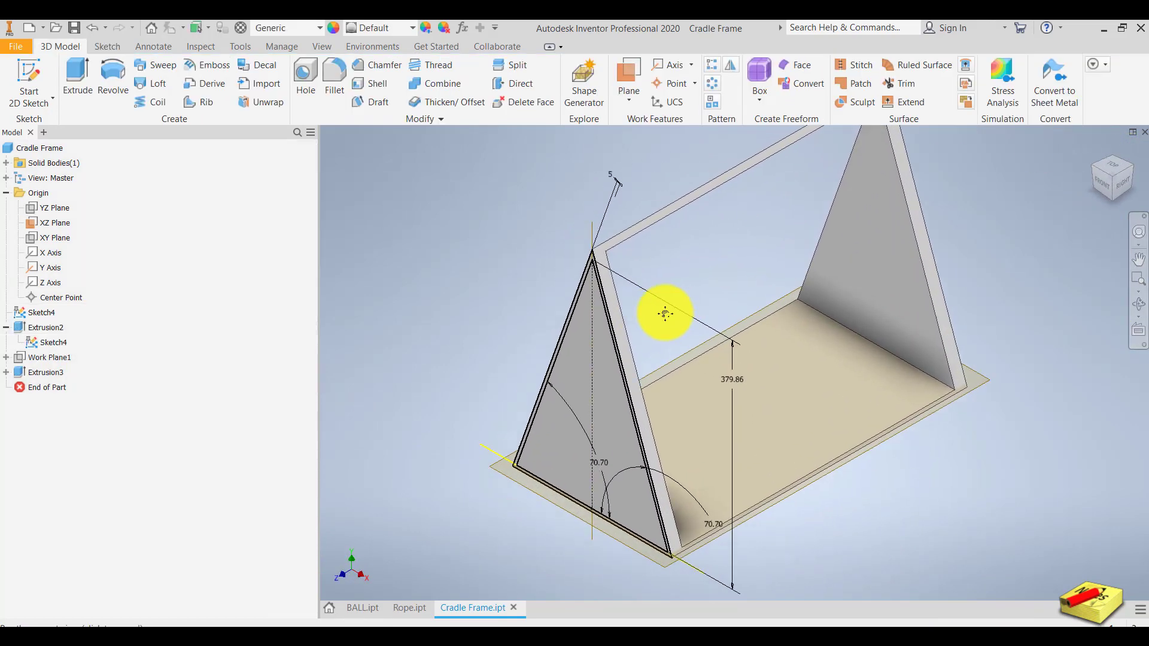
Extrude the inner triangle of the shared profile sketch 673 mm through the frame in the flipped direction, using the Intersect operation
{"action": "left_click", "coordinate": [77, 74]}
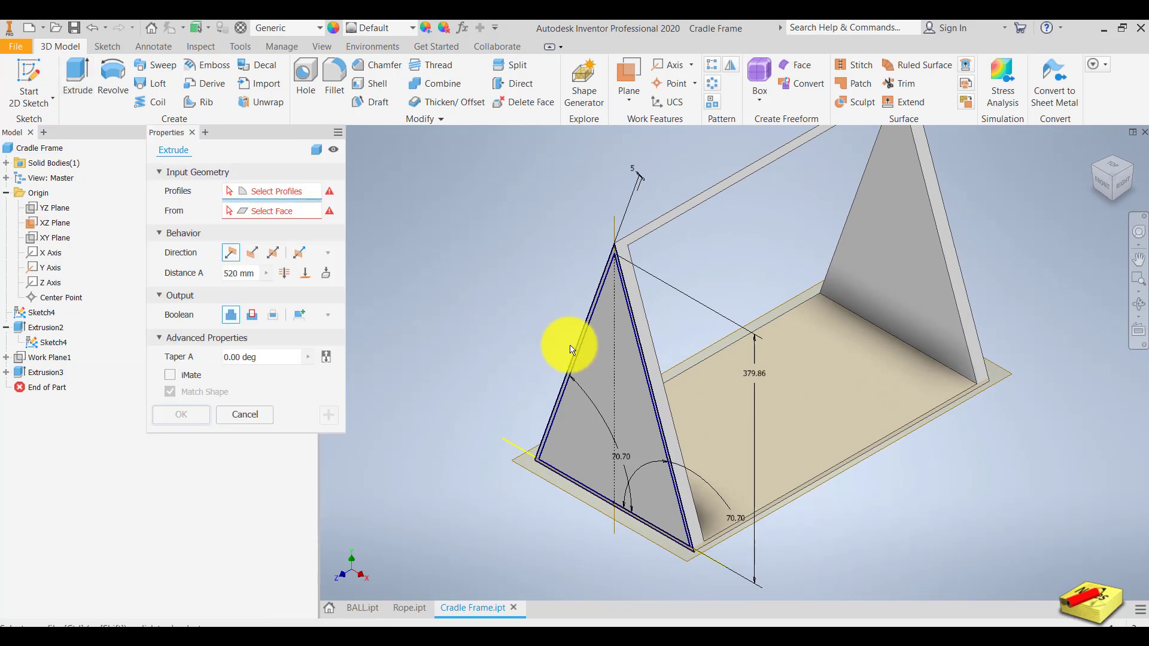
{"action": "left_click", "coordinate": [636, 348]}
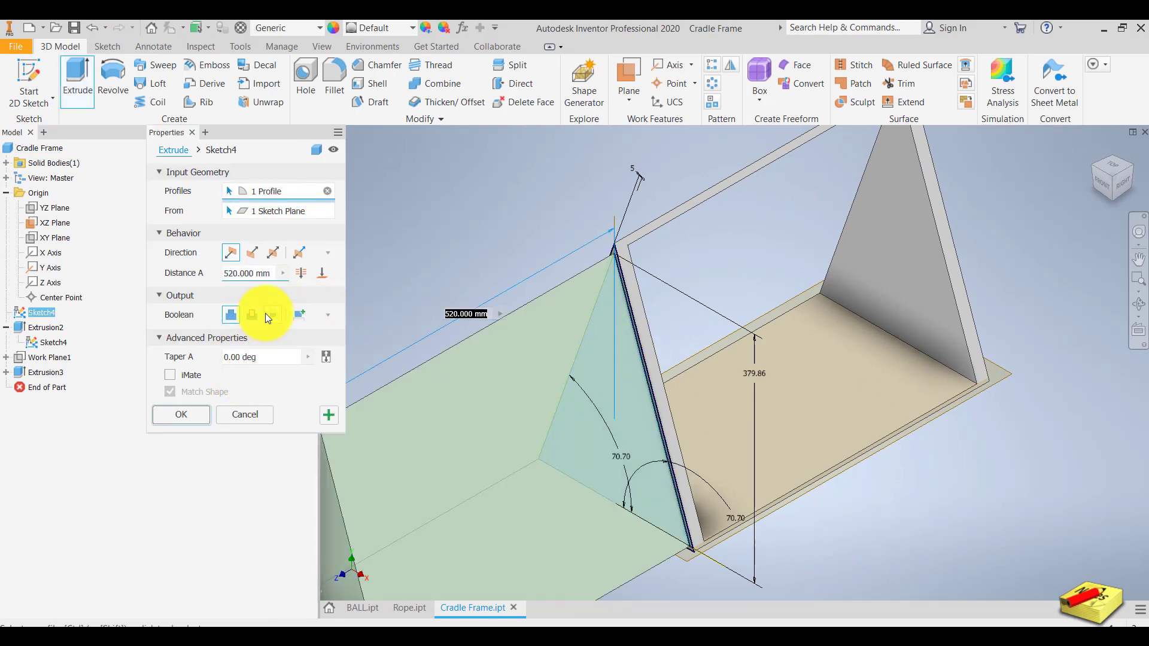
{"action": "left_click", "coordinate": [271, 313]}
{"action": "middle_click_drag", "start_coordinate": [636, 329], "coordinate": [307, 455]}
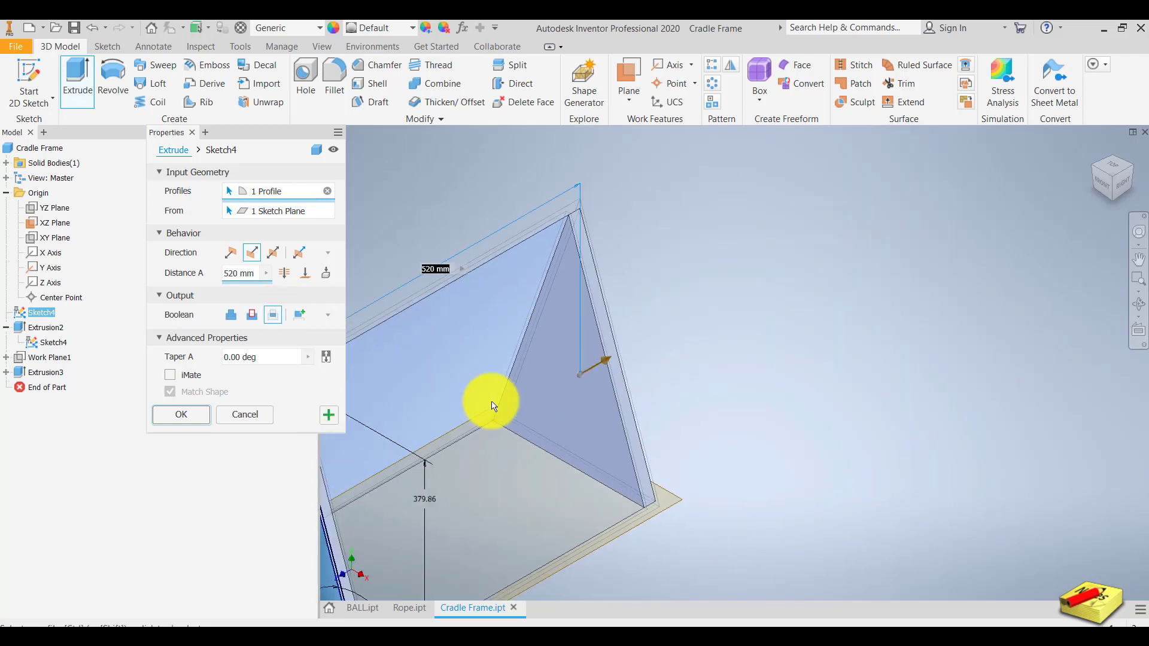
{"action": "scroll", "coordinate": [493, 406], "scroll_direction": "down", "scroll_amount": 3}
{"action": "left_click_drag", "start_coordinate": [569, 377], "coordinate": [627, 353]}
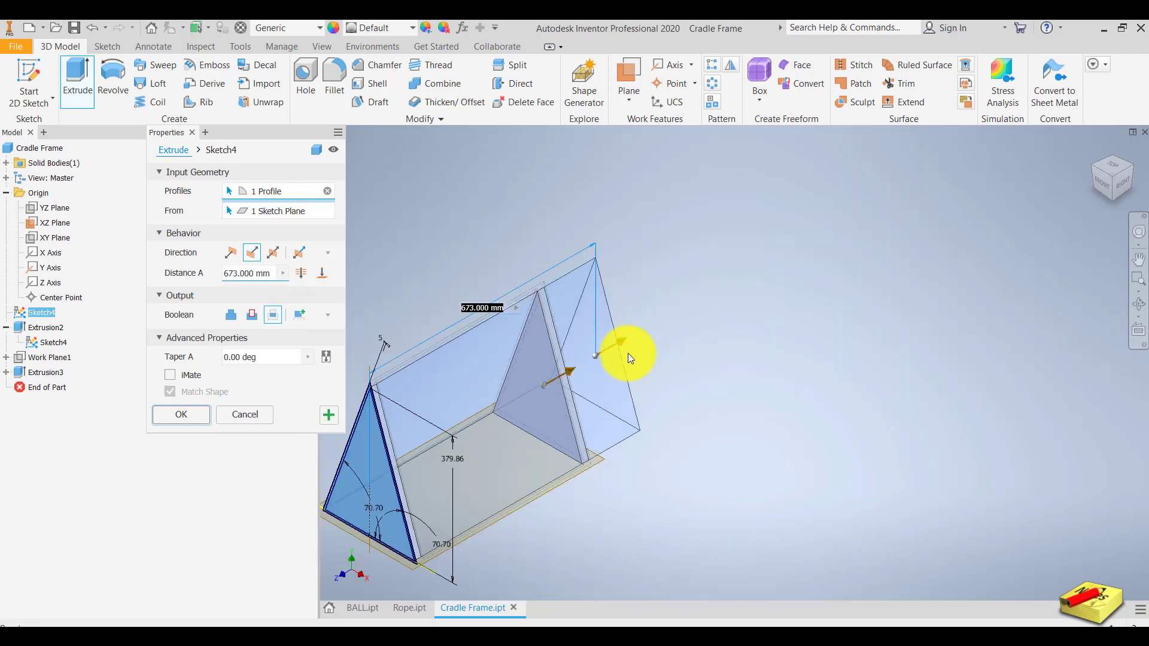
{"action": "middle_click_drag", "start_coordinate": [559, 469], "coordinate": [636, 390], "text": "shift"}
{"action": "scroll", "coordinate": [523, 439], "scroll_direction": "down", "scroll_amount": 5}
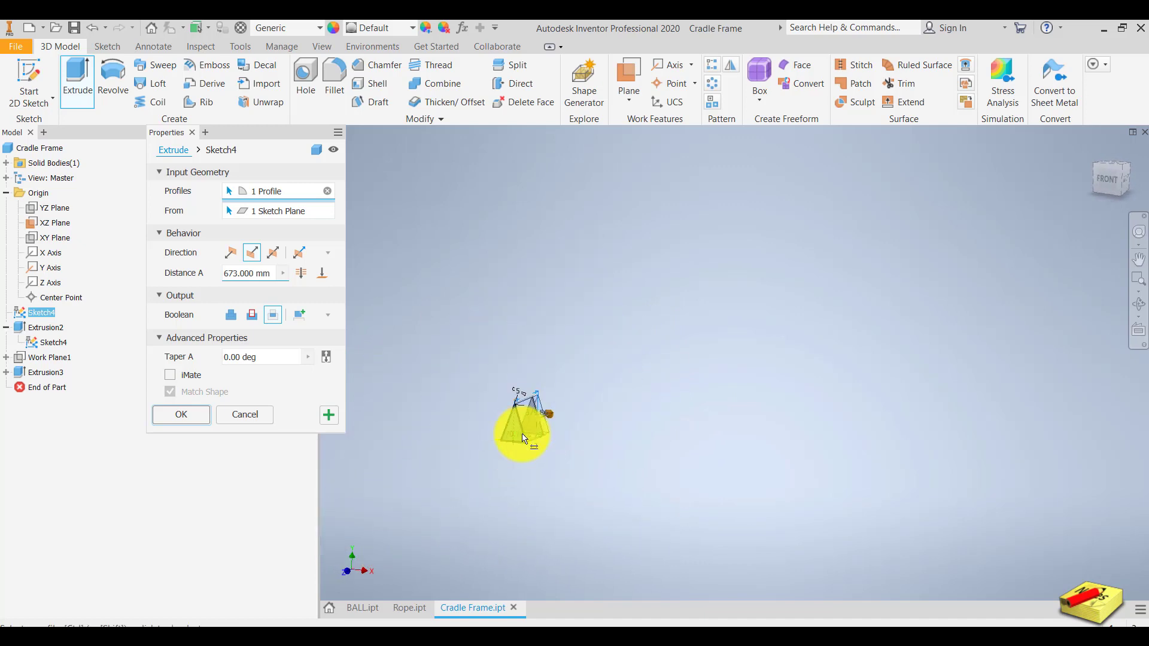
{"action": "scroll", "coordinate": [523, 438], "scroll_direction": "up", "scroll_amount": 5}
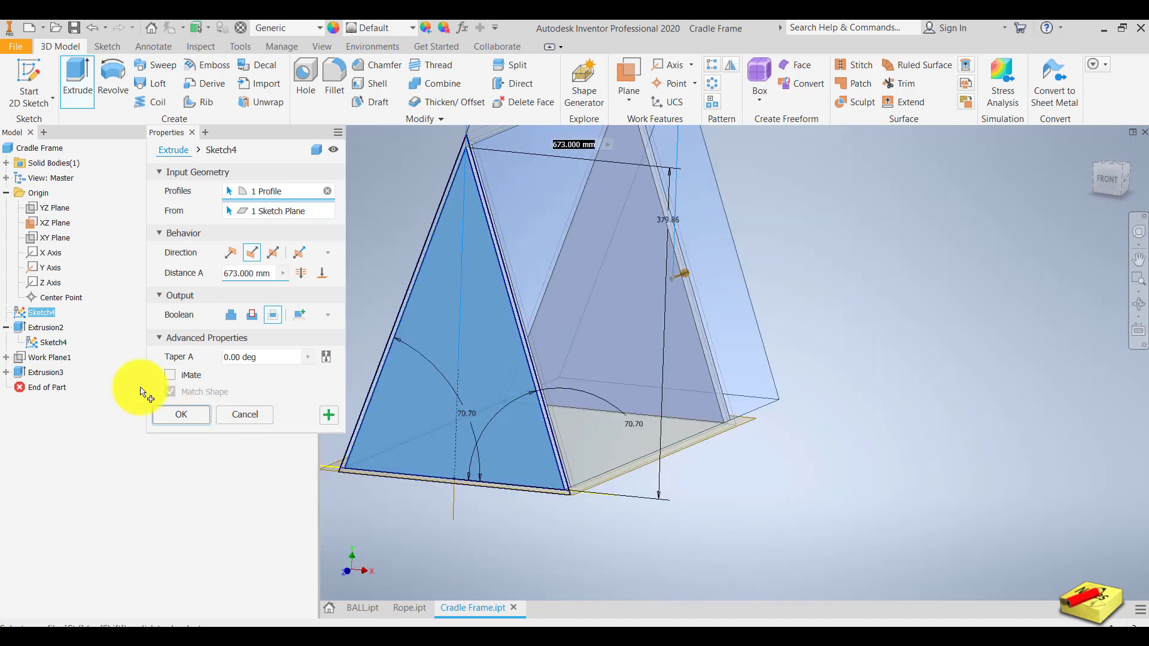
{"action": "left_click", "coordinate": [167, 413]}
Change the latest triangular extrusion from Intersect to Cut so that it opens the frame's triangular ends
{"action": "middle_click_drag", "start_coordinate": [569, 326], "coordinate": [526, 357]}
{"action": "scroll", "coordinate": [570, 325], "scroll_direction": "down", "scroll_amount": 2}
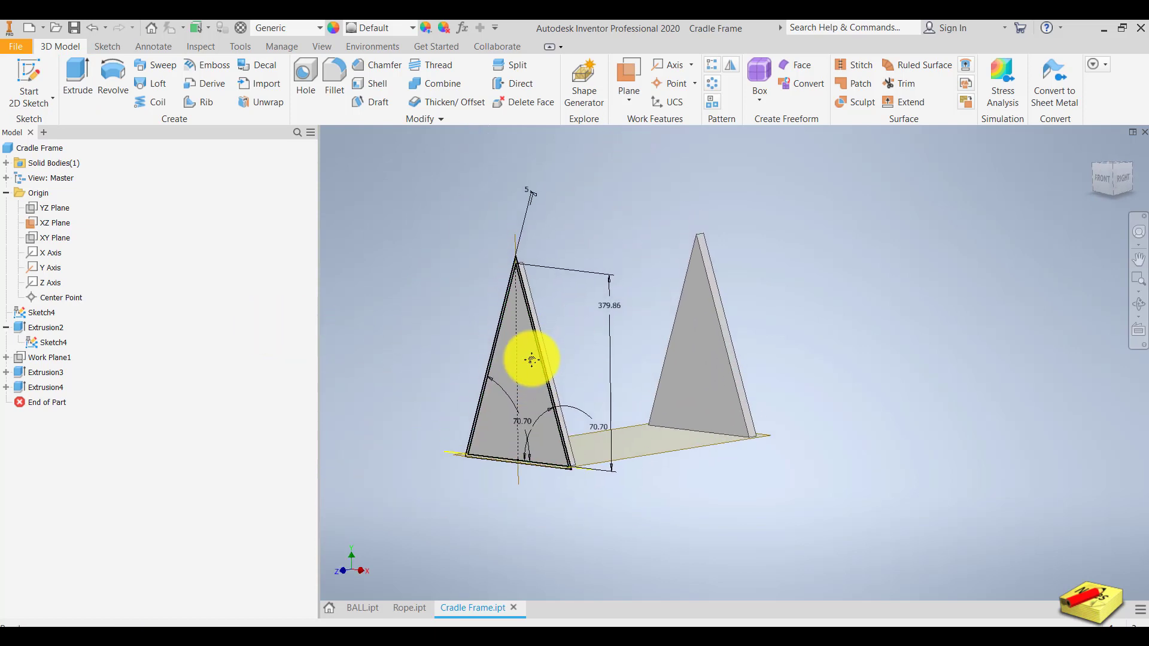
{"action": "left_click", "coordinate": [38, 389]}
{"action": "left_click", "coordinate": [6, 387]}
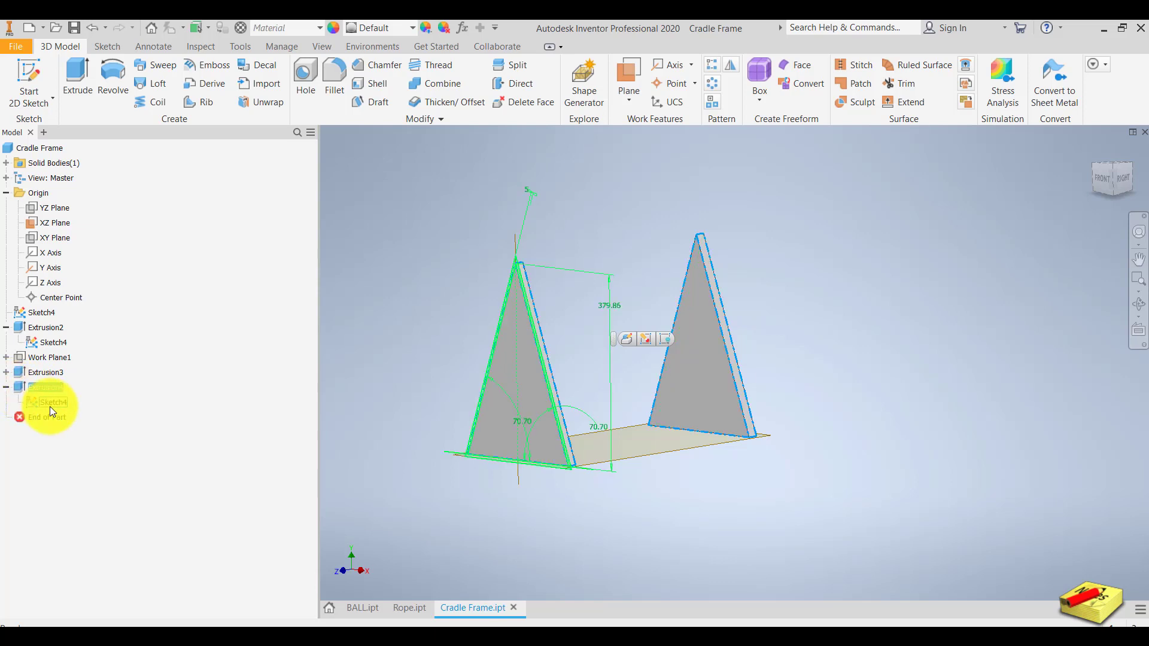
{"action": "double_click", "coordinate": [44, 386]}
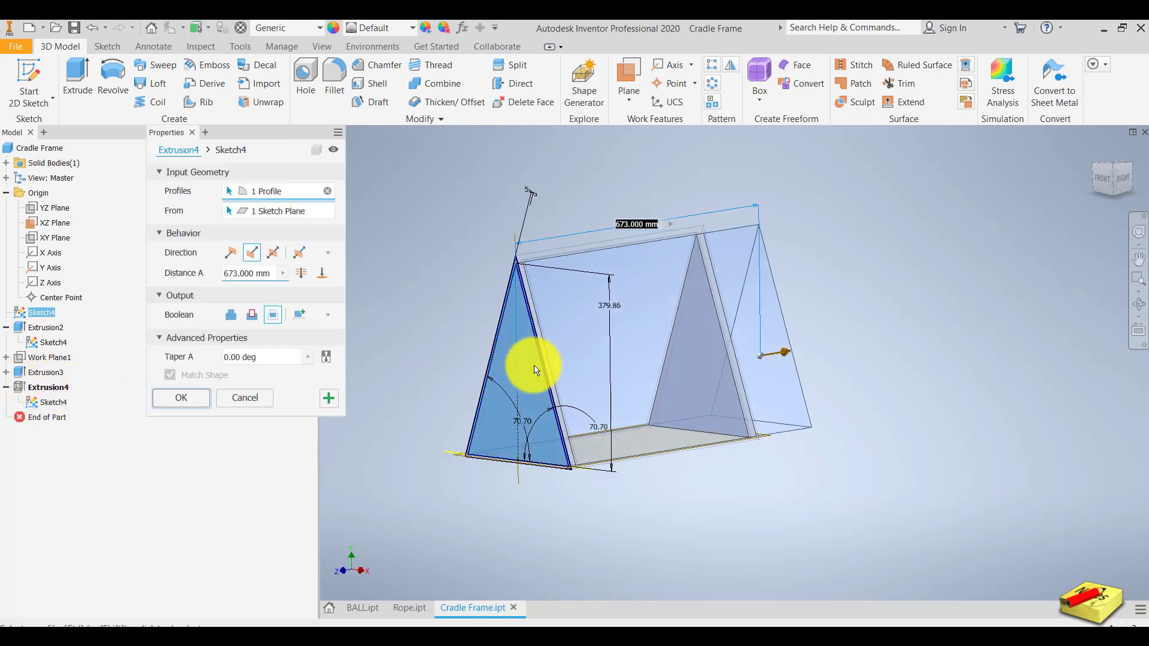
{"action": "left_click", "coordinate": [253, 316]}
{"action": "left_click", "coordinate": [190, 404]}
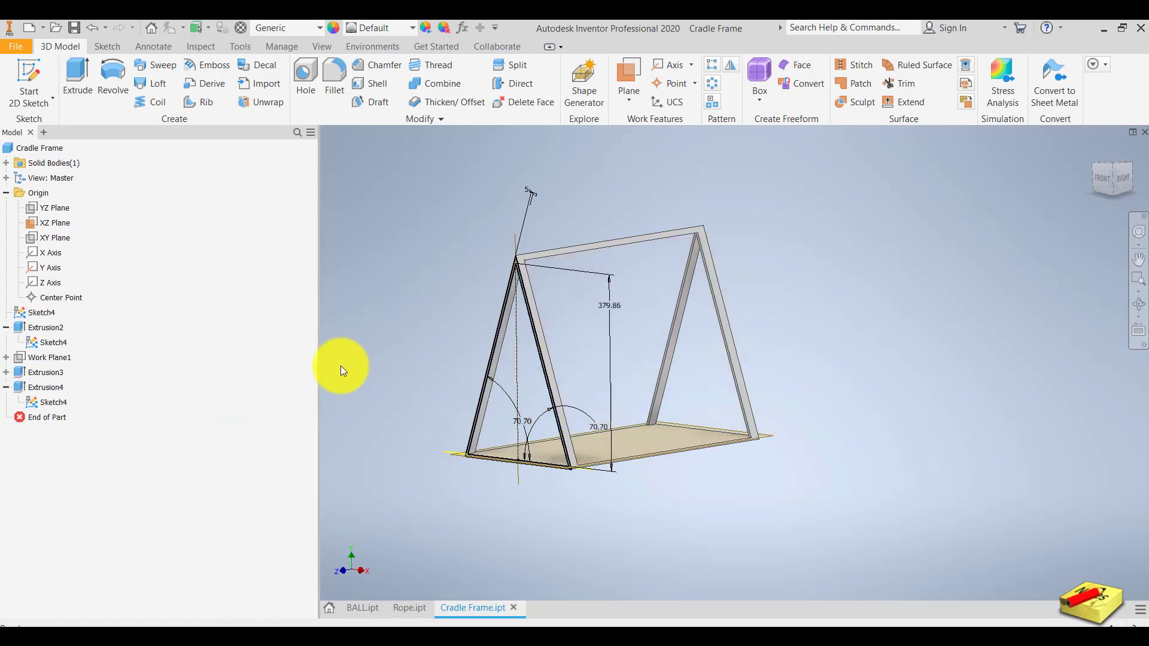
Examine the triangular end openings and the base plate of the frame from above and from below
{"action": "scroll", "coordinate": [551, 343], "scroll_direction": "up", "scroll_amount": 4}
{"action": "scroll", "coordinate": [551, 344], "scroll_direction": "down", "scroll_amount": 5}
{"action": "middle_click_drag", "start_coordinate": [552, 424], "coordinate": [576, 456], "text": "shift"}
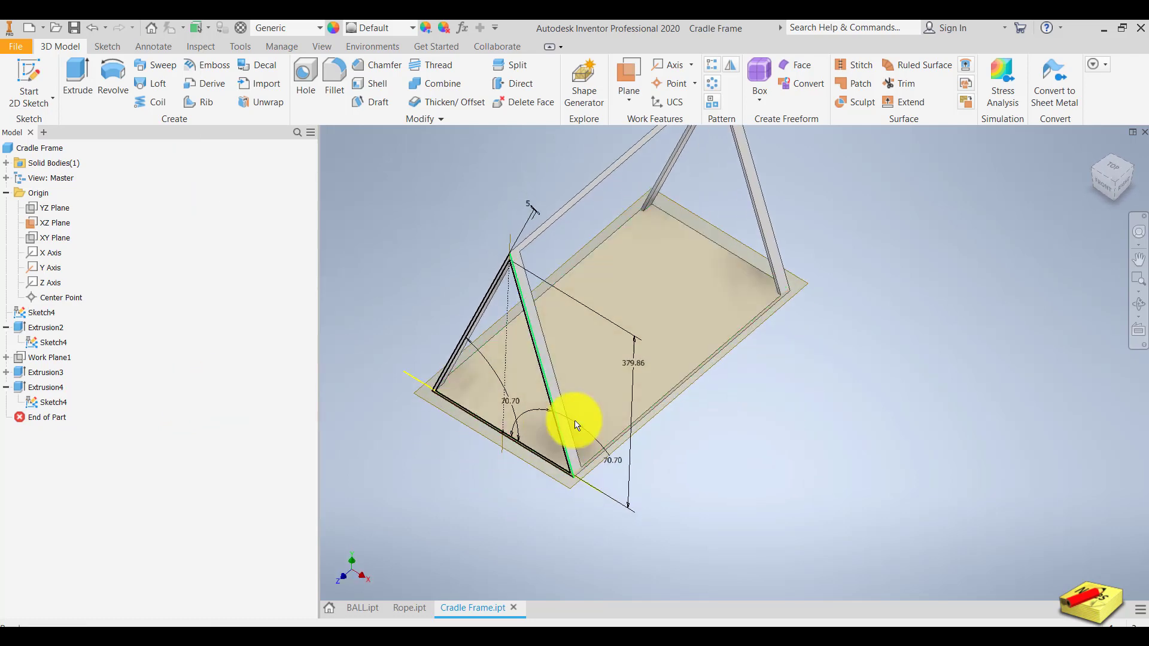
{"action": "scroll", "coordinate": [556, 334], "scroll_direction": "up", "scroll_amount": 4}
{"action": "scroll", "coordinate": [548, 359], "scroll_direction": "down", "scroll_amount": 7}
{"action": "middle_click_drag", "start_coordinate": [487, 427], "coordinate": [623, 355]}
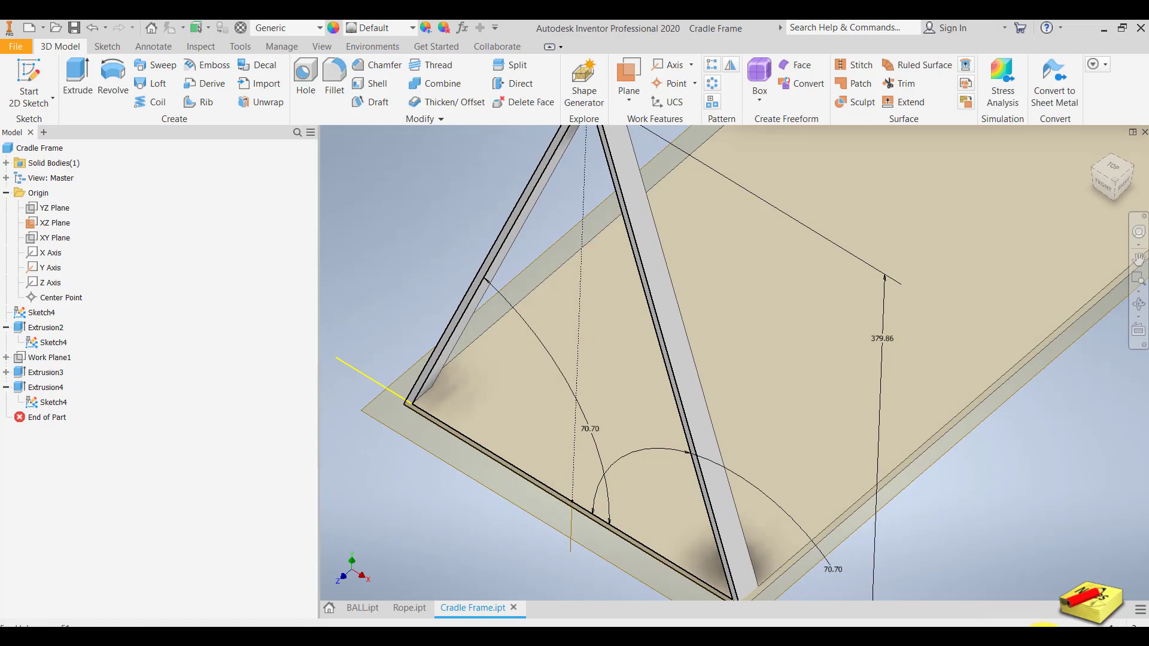
{"action": "scroll", "coordinate": [741, 479], "scroll_direction": "down", "scroll_amount": 3}
{"action": "middle_click_drag", "start_coordinate": [741, 480], "coordinate": [781, 278], "text": "shift"}
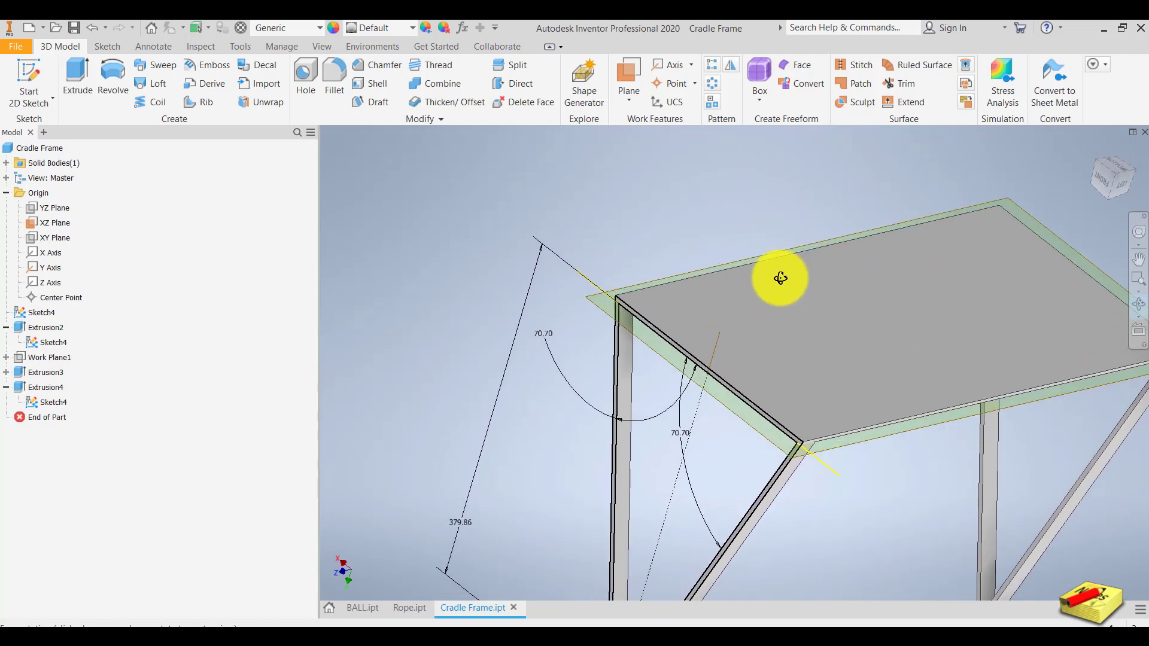
{"action": "middle_click_drag", "start_coordinate": [798, 410], "coordinate": [766, 369]}
{"action": "scroll", "coordinate": [534, 372], "scroll_direction": "down", "scroll_amount": 3}
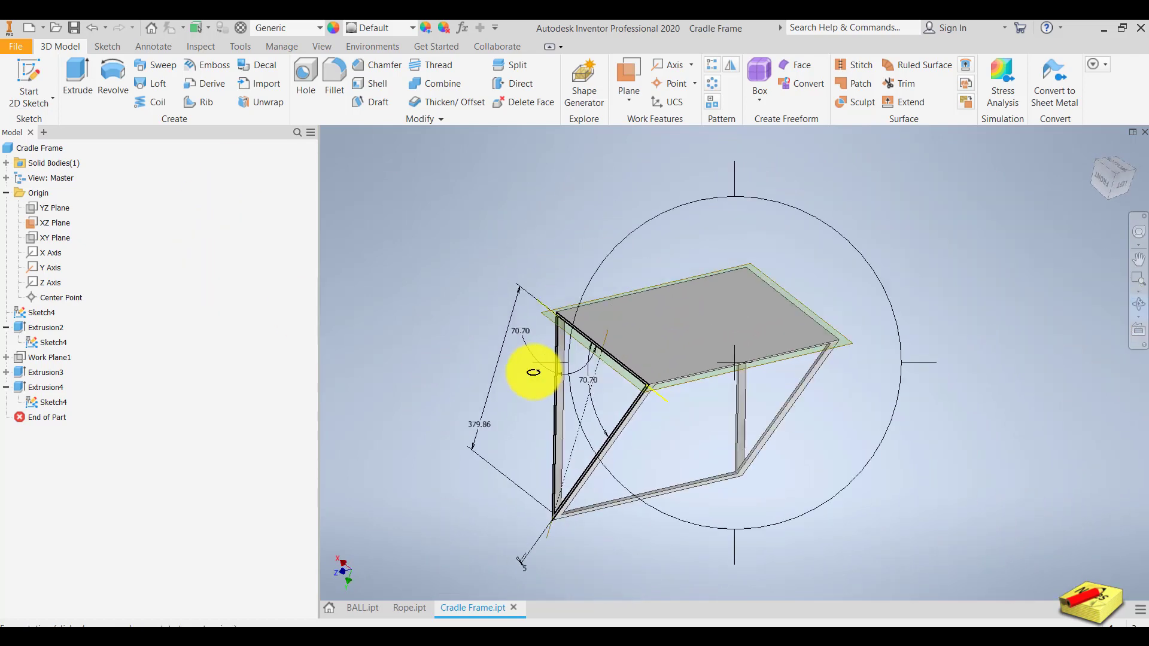
{"action": "scroll", "coordinate": [533, 372], "scroll_direction": "up", "scroll_amount": 4}
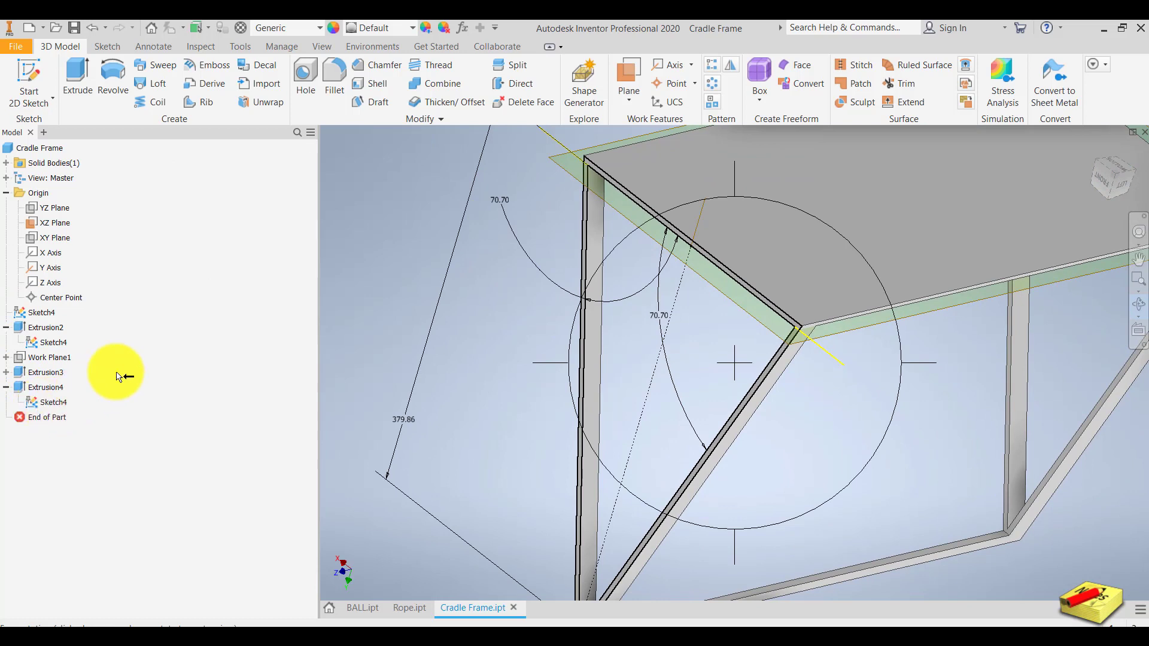
{"action": "key", "text": "Escape"}
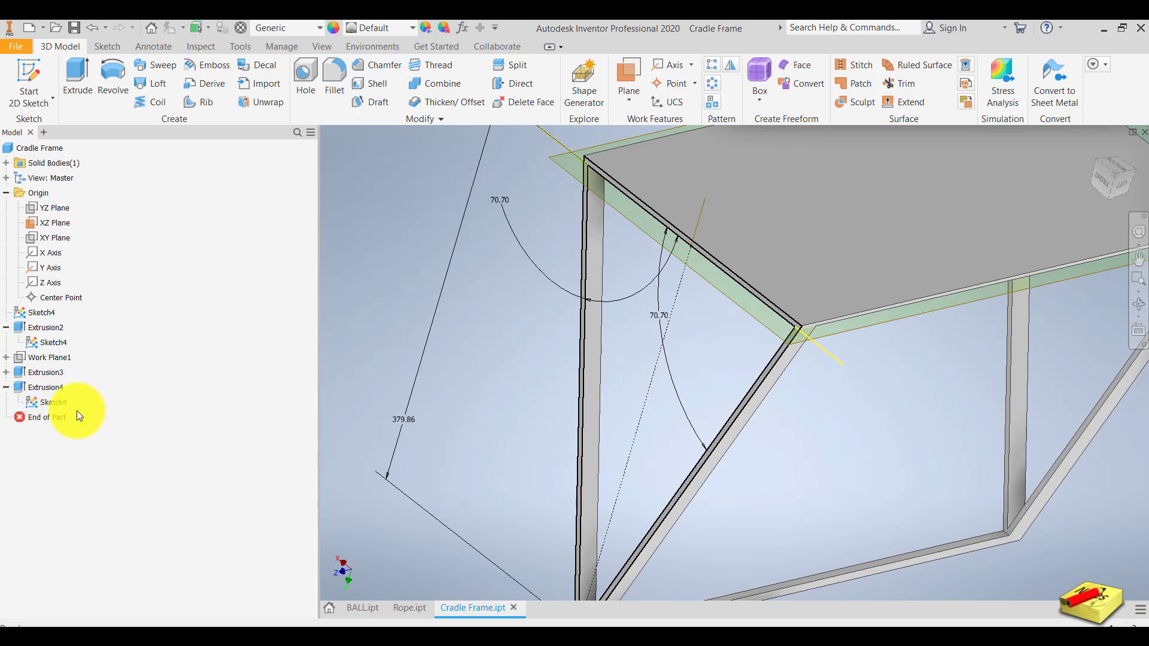
Hide the shared triangular profile sketch Sketch4
{"action": "right_click", "coordinate": [51, 402]}
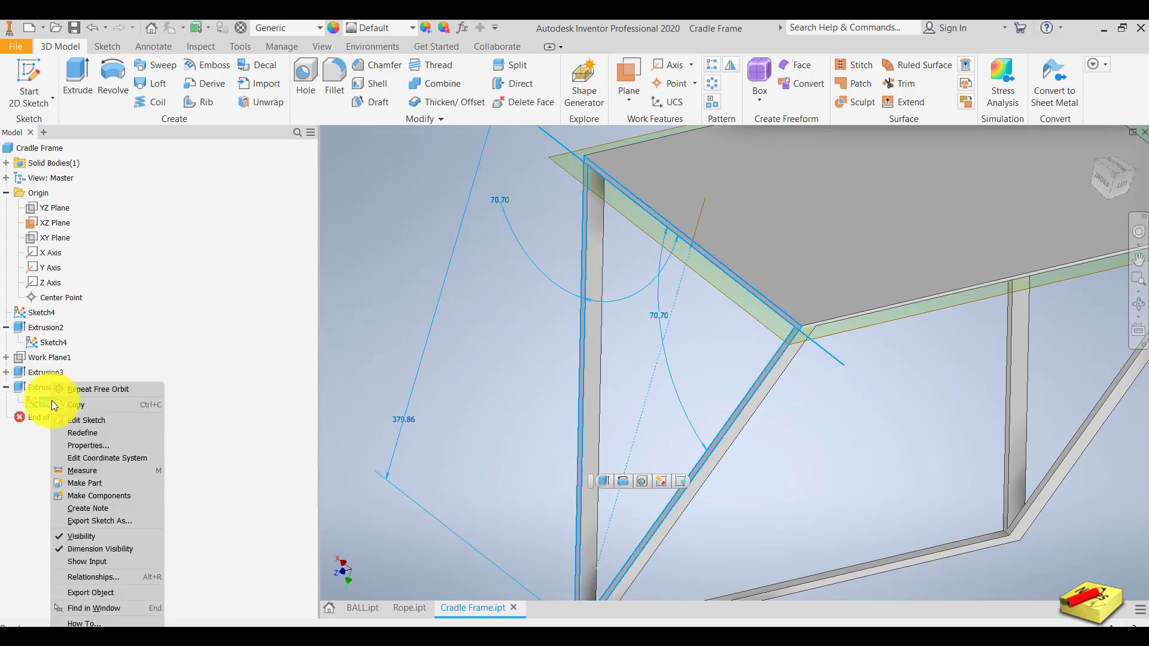
{"action": "left_click", "coordinate": [80, 538]}
{"action": "scroll", "coordinate": [515, 423], "scroll_direction": "up", "scroll_amount": 5}
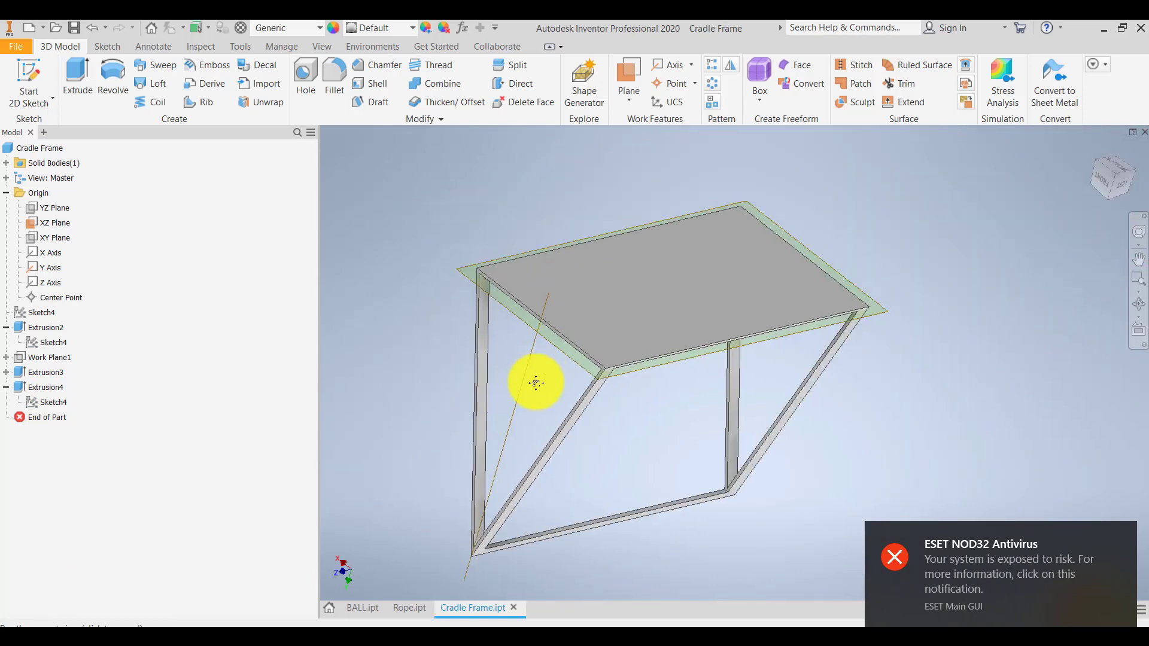
Start a sketch on the underside of the base plate and set the visual style to Wireframe
{"action": "left_click", "coordinate": [45, 73]}
{"action": "left_click", "coordinate": [526, 302]}
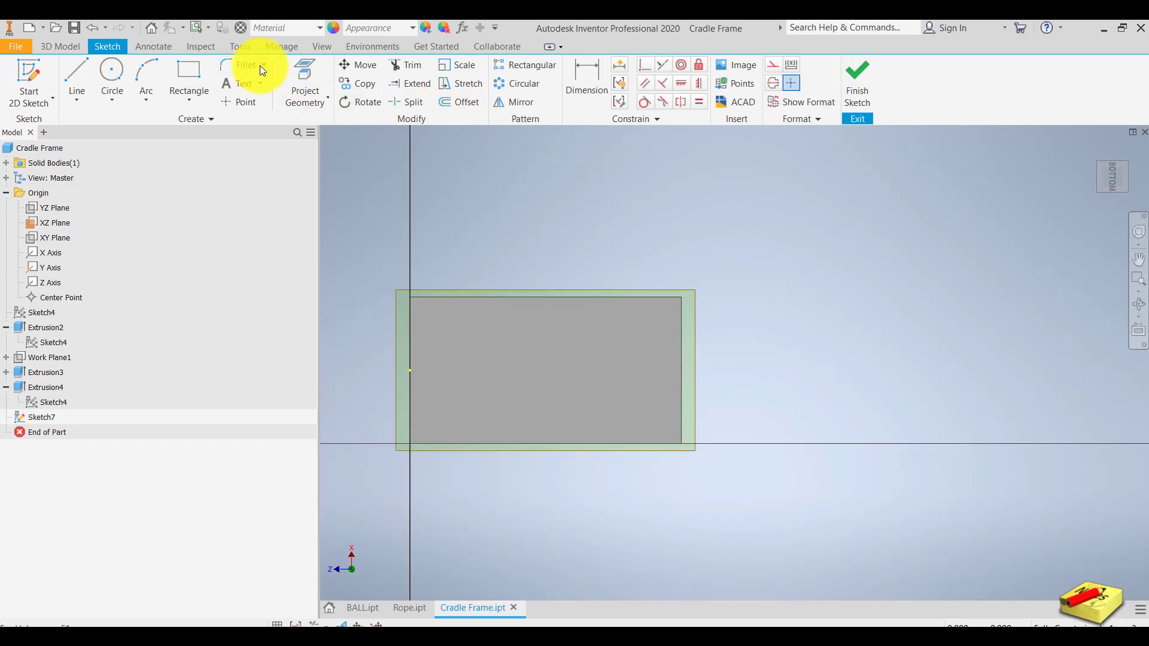
{"action": "left_click", "coordinate": [320, 48]}
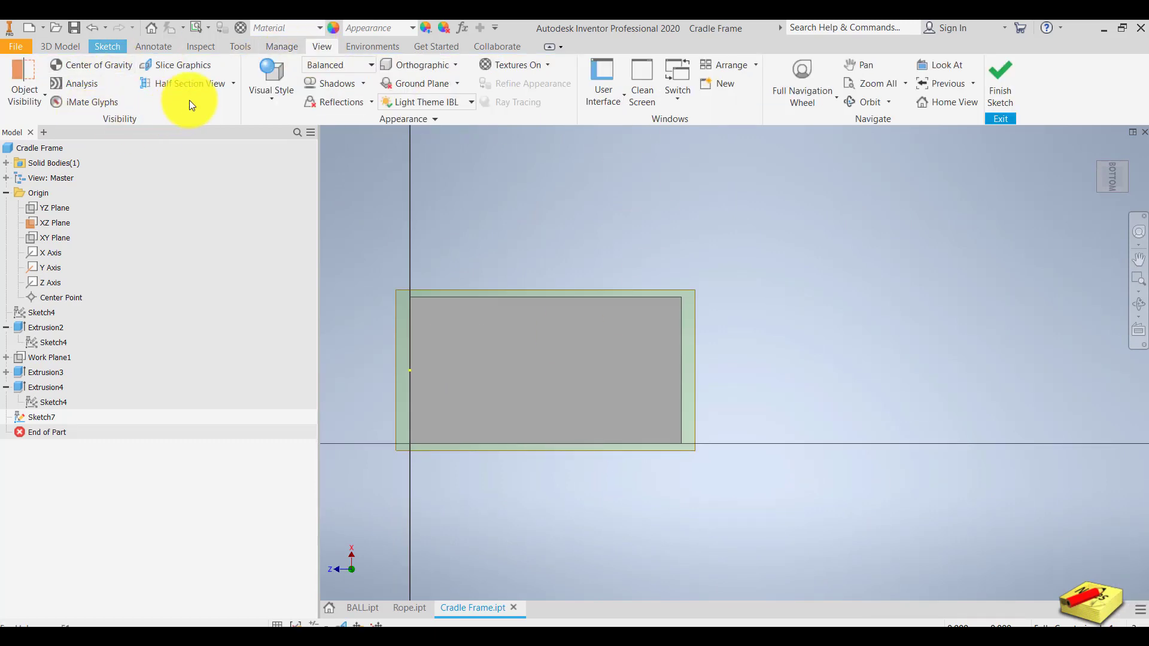
{"action": "left_click", "coordinate": [273, 93]}
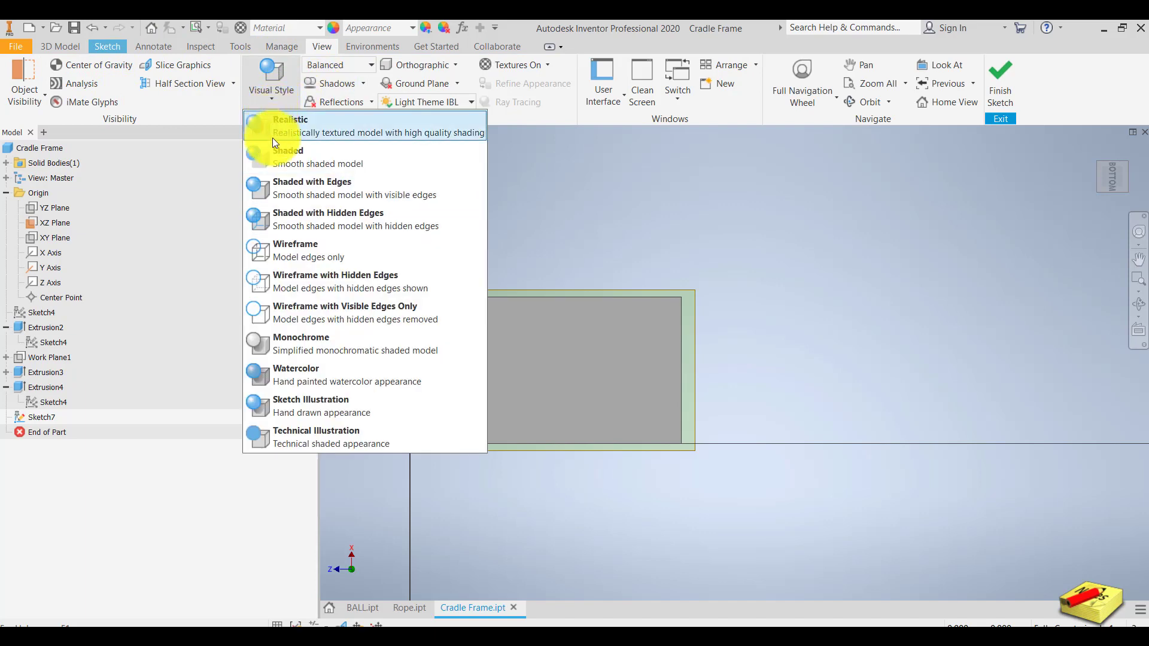
{"action": "left_click", "coordinate": [286, 249]}
{"action": "scroll", "coordinate": [427, 331], "scroll_direction": "down", "scroll_amount": 2}
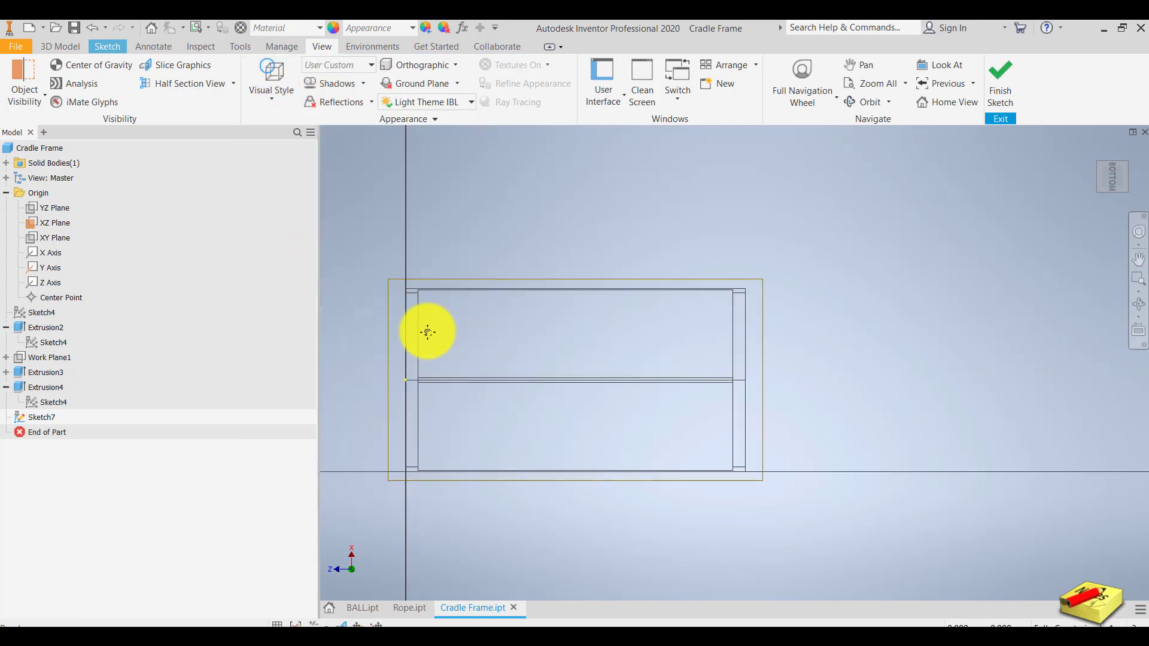
{"action": "mouse_move", "coordinate": [427, 331]}
{"action": "middle_mouse_down"}
{"action": "mouse_move", "coordinate": [354, 304]}
{"action": "mouse_move", "coordinate": [437, 270]}
{"action": "middle_mouse_up"}
{"action": "scroll", "coordinate": [364, 298], "scroll_direction": "down", "scroll_amount": 3}
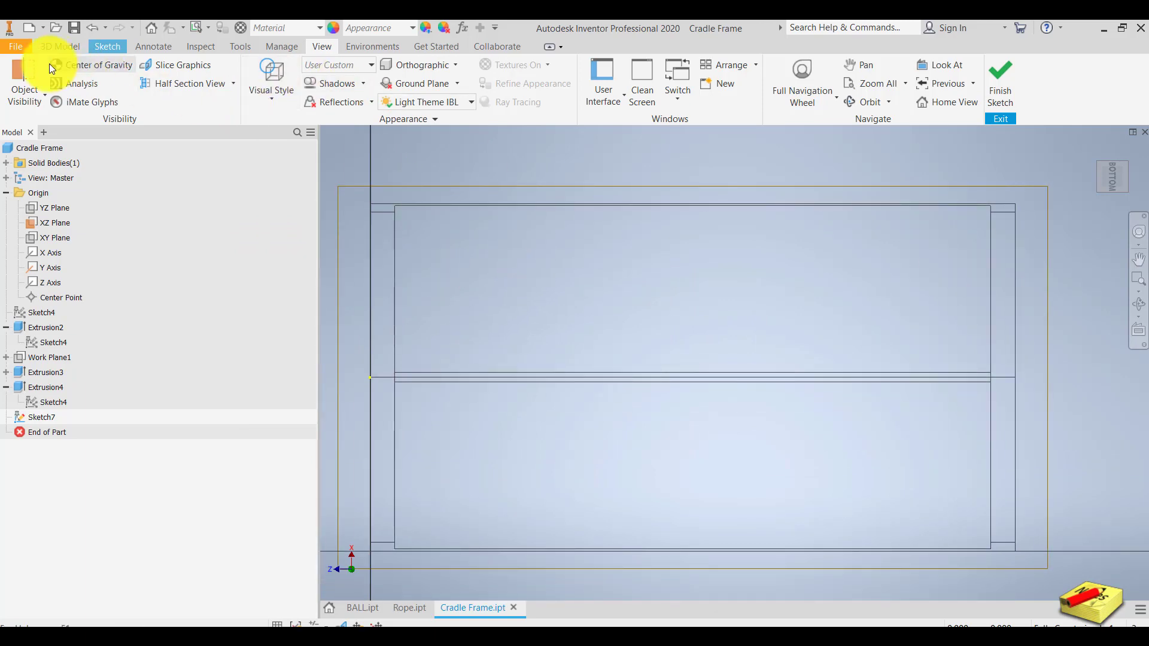
Project the inner edges of the frame at the origin end and along the first long side into the base sketch
{"action": "left_click", "coordinate": [60, 46]}
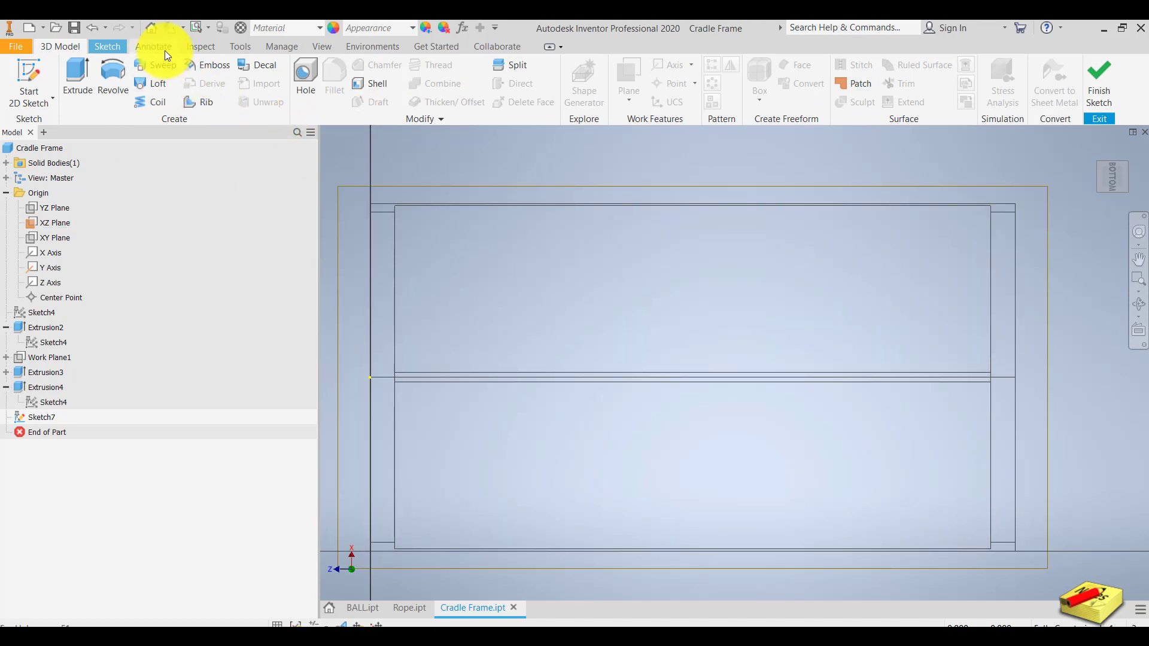
{"action": "left_click", "coordinate": [114, 47]}
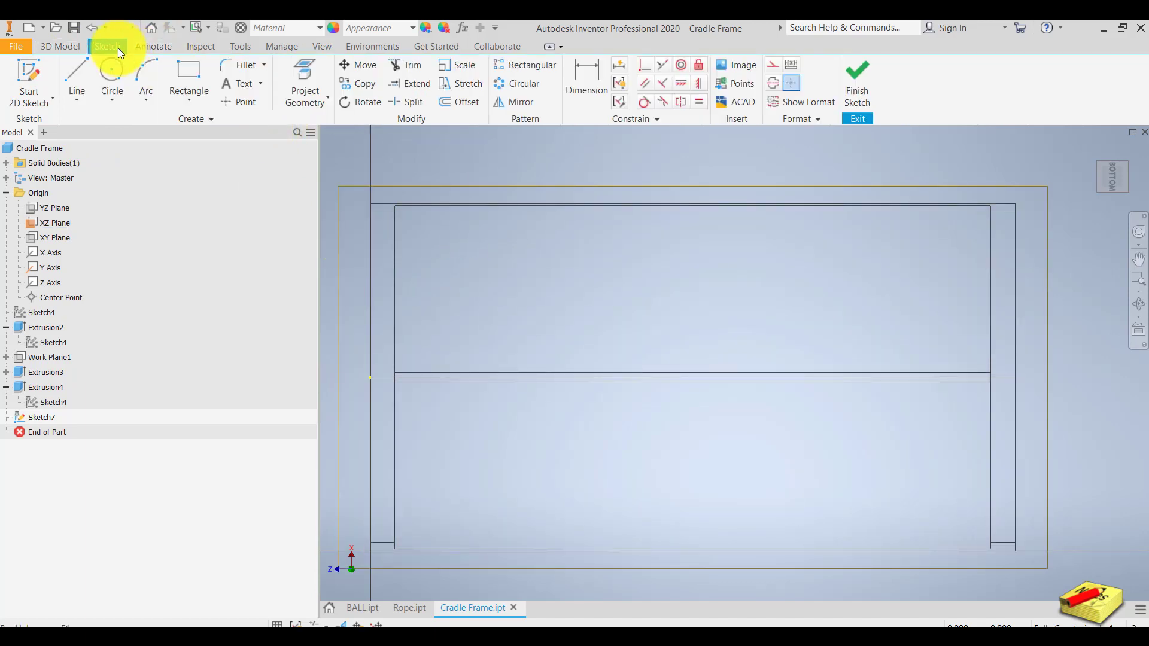
{"action": "left_click", "coordinate": [311, 77]}
{"action": "left_click", "coordinate": [395, 264]}
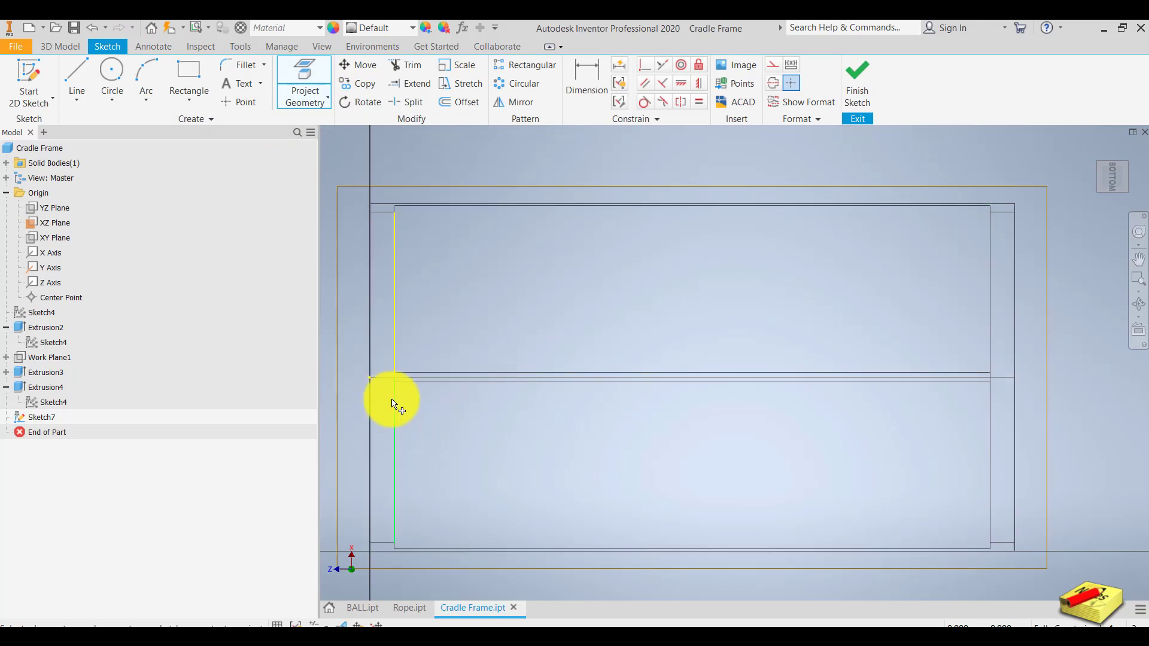
{"action": "scroll", "coordinate": [403, 233], "scroll_direction": "down", "scroll_amount": 8}
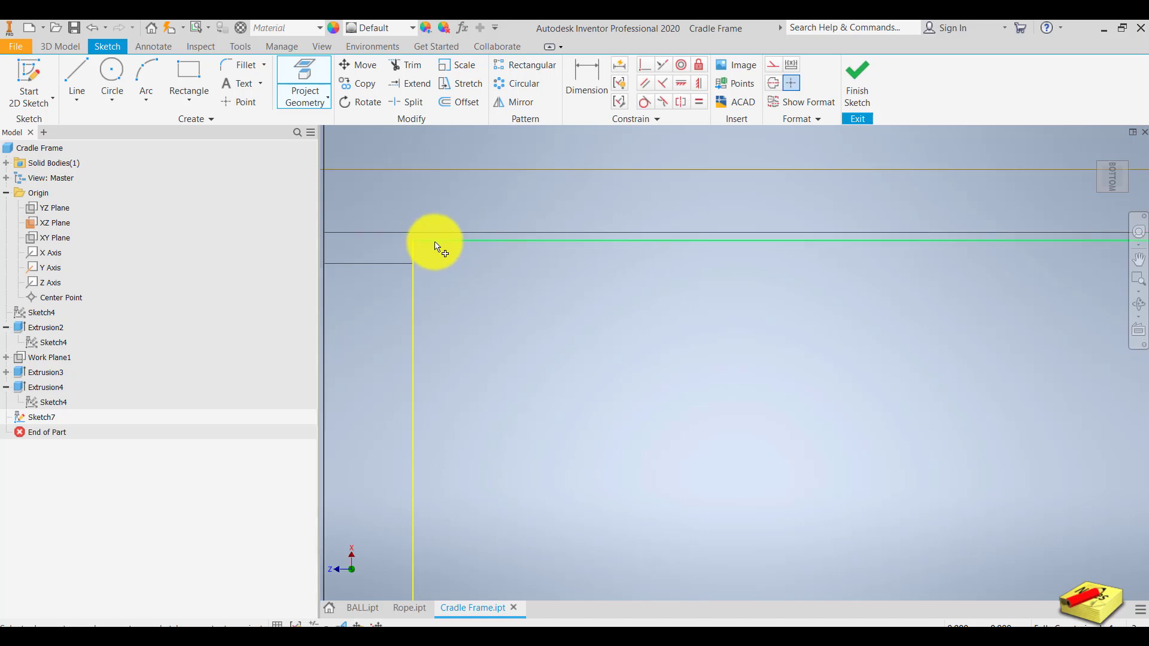
{"action": "left_click", "coordinate": [437, 236]}
Project the inner edges at the far end of the frame and along the second long side into the base sketch
{"action": "scroll", "coordinate": [440, 240], "scroll_direction": "up", "scroll_amount": 8}
{"action": "middle_click_drag", "start_coordinate": [584, 301], "coordinate": [574, 301]}
{"action": "scroll", "coordinate": [614, 261], "scroll_direction": "up", "scroll_amount": 5}
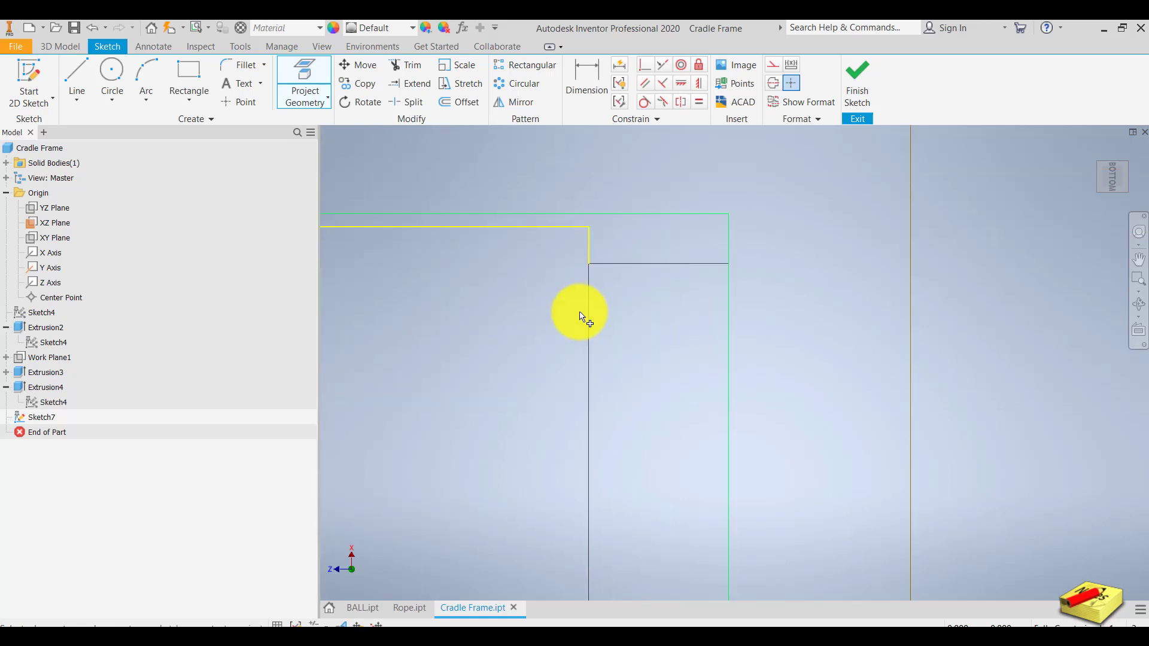
{"action": "scroll", "coordinate": [593, 320], "scroll_direction": "down", "scroll_amount": 4}
{"action": "middle_click_drag", "start_coordinate": [617, 254], "coordinate": [629, 234]}
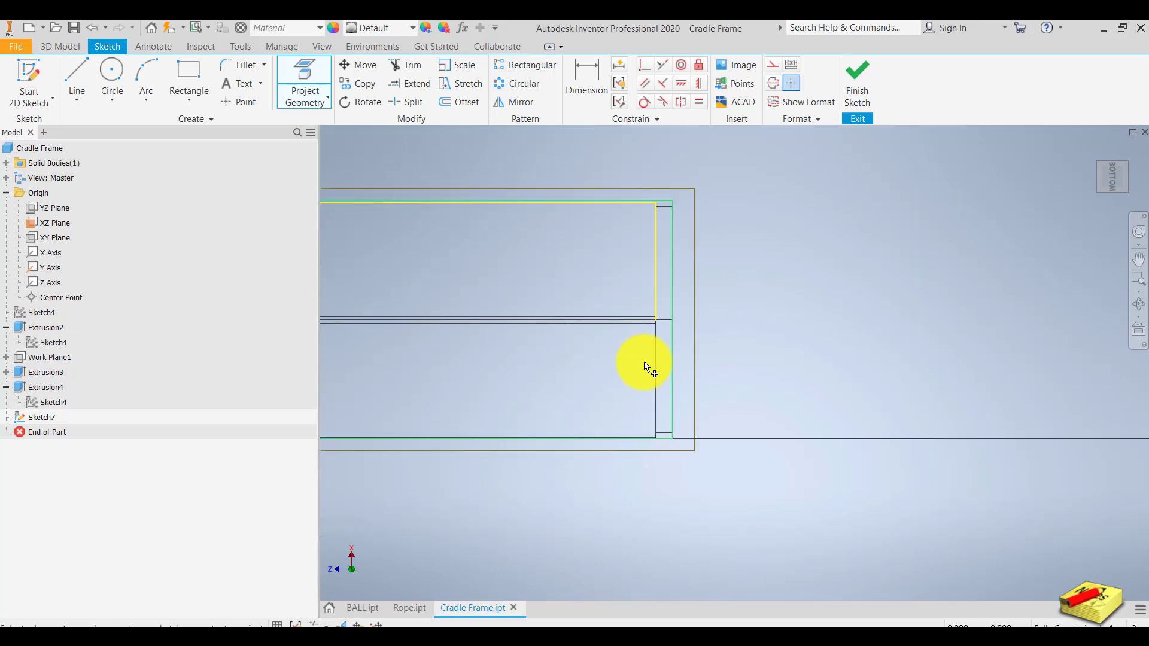
{"action": "scroll", "coordinate": [632, 439], "scroll_direction": "up", "scroll_amount": 5}
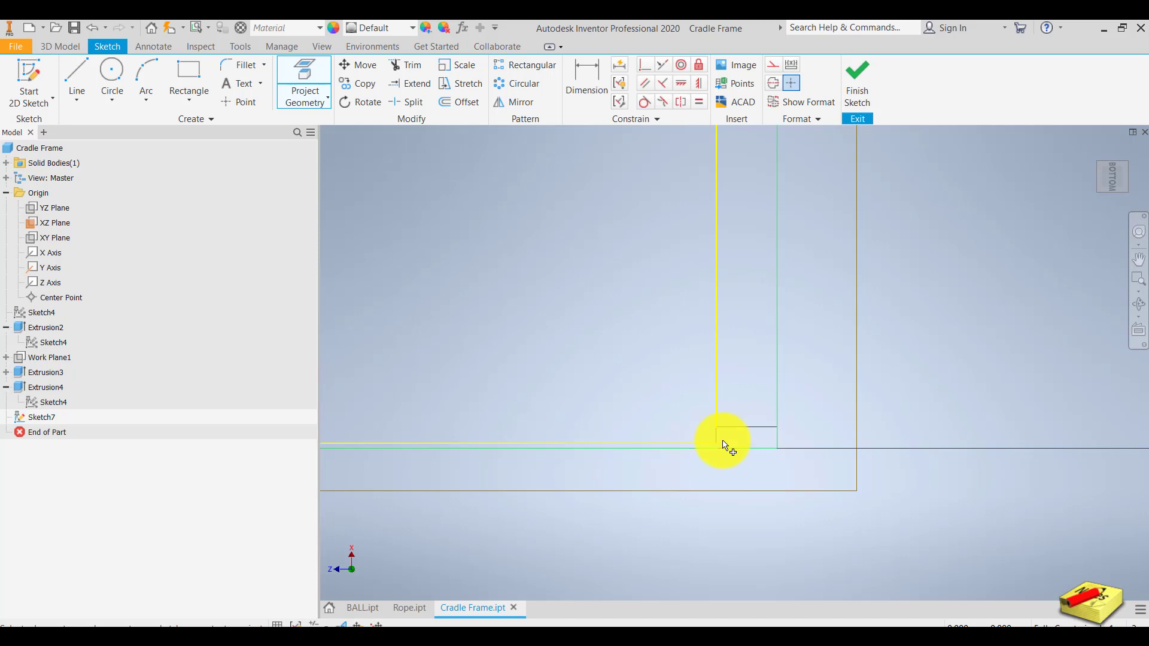
{"action": "scroll", "coordinate": [710, 438], "scroll_direction": "up", "scroll_amount": 5}
Project the short corner edge at the origin end to close the inner rectangle, and finish the base sketch
{"action": "scroll", "coordinate": [705, 427], "scroll_direction": "down", "scroll_amount": 5}
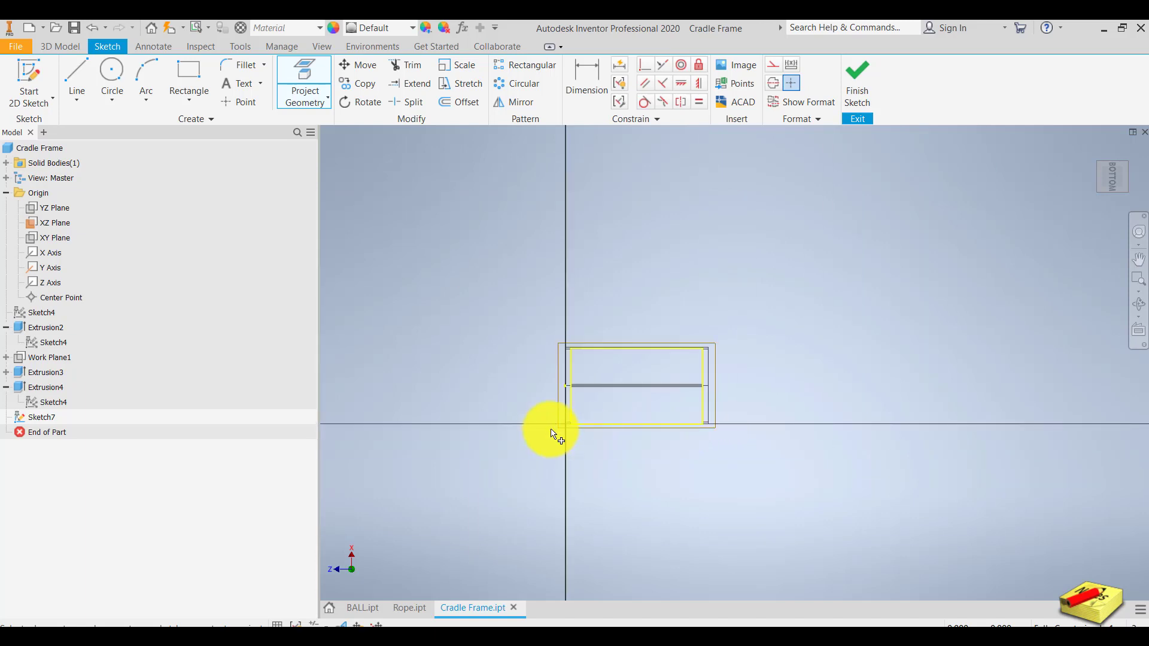
{"action": "scroll", "coordinate": [610, 403], "scroll_direction": "up", "scroll_amount": 5}
{"action": "middle_click_drag", "start_coordinate": [669, 407], "coordinate": [623, 433]}
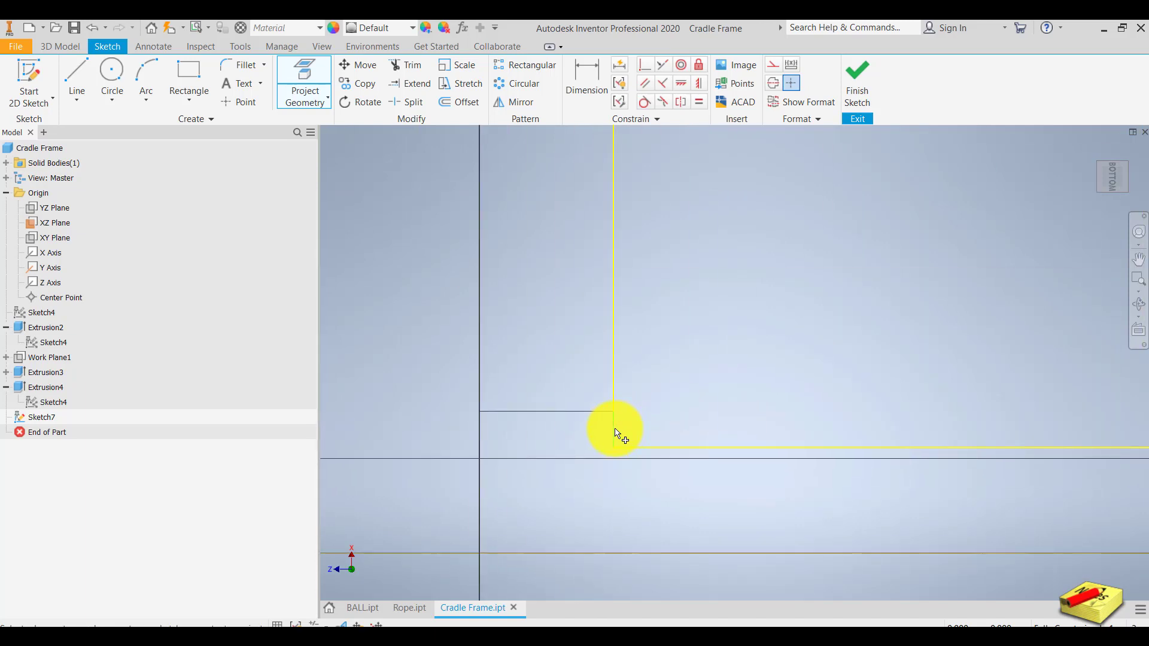
{"action": "scroll", "coordinate": [623, 413], "scroll_direction": "down", "scroll_amount": 8}
{"action": "middle_click_drag", "start_coordinate": [796, 345], "coordinate": [625, 378]}
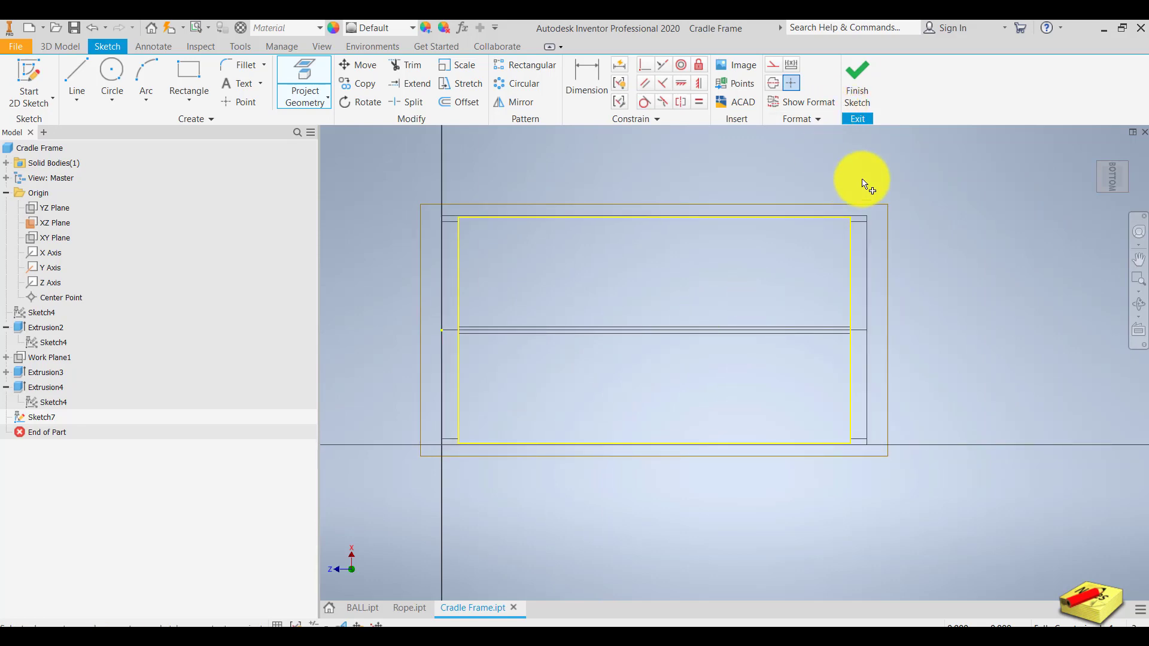
{"action": "left_click", "coordinate": [854, 96]}
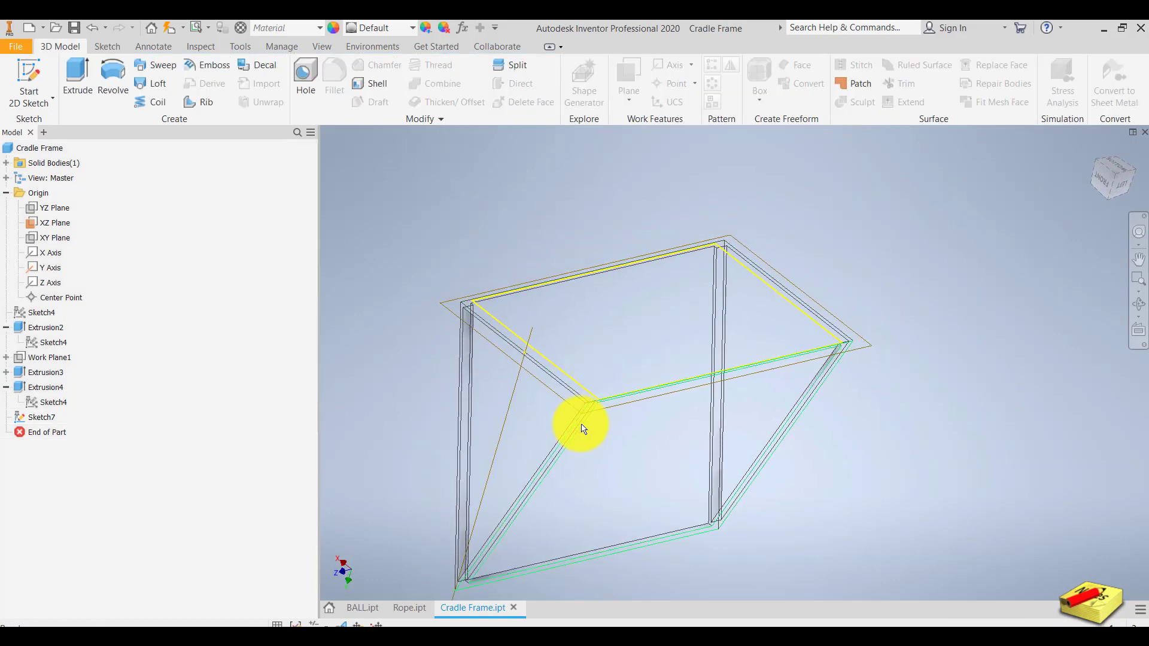
{"action": "middle_click_drag", "start_coordinate": [559, 461], "coordinate": [559, 434], "text": "shift"}
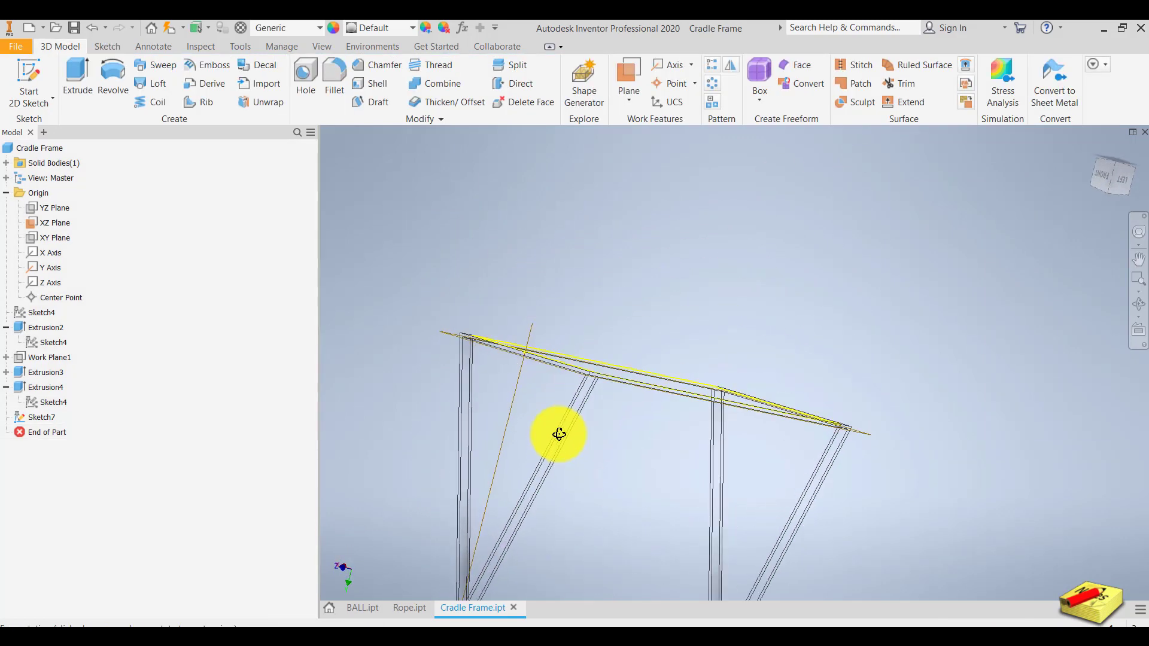
Set the visual style to Shaded with Edges
{"action": "left_click", "coordinate": [1090, 150]}
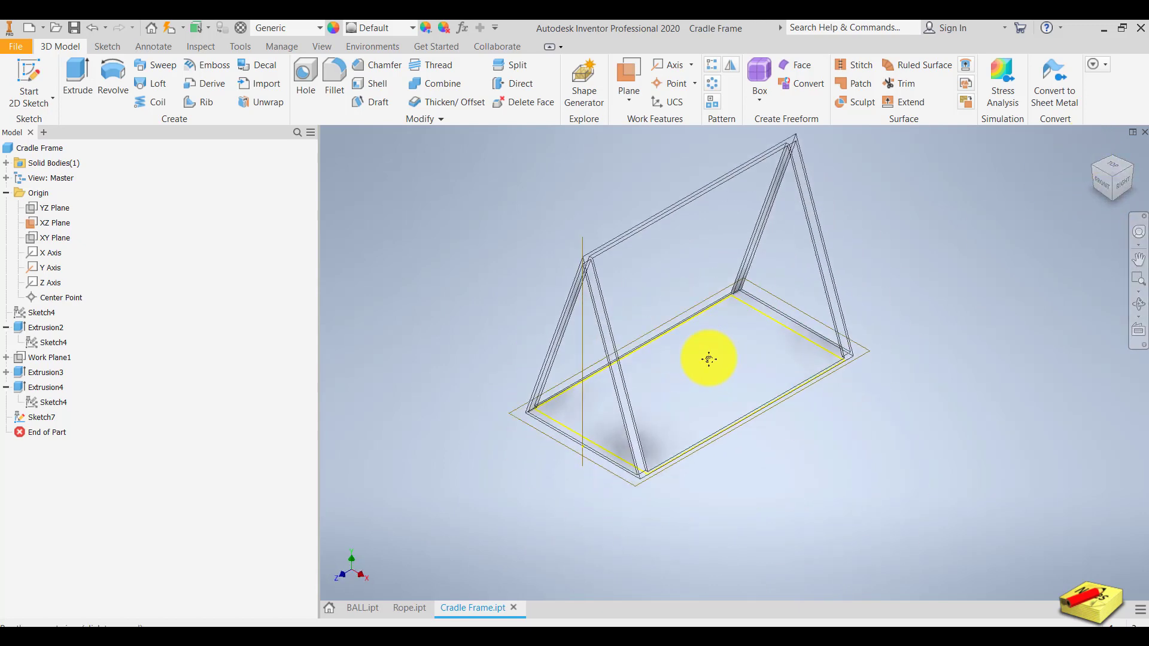
{"action": "middle_click_drag", "start_coordinate": [709, 359], "coordinate": [695, 369]}
{"action": "scroll", "coordinate": [694, 369], "scroll_direction": "up", "scroll_amount": 5}
{"action": "scroll", "coordinate": [695, 369], "scroll_direction": "down", "scroll_amount": 6}
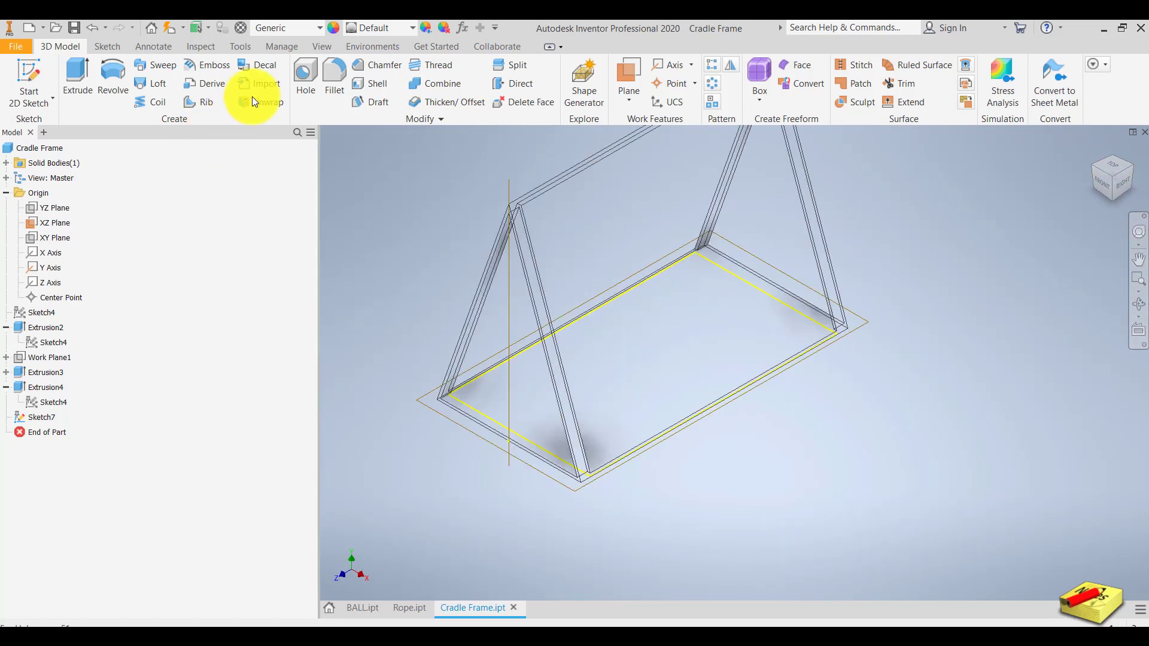
{"action": "left_click", "coordinate": [321, 46]}
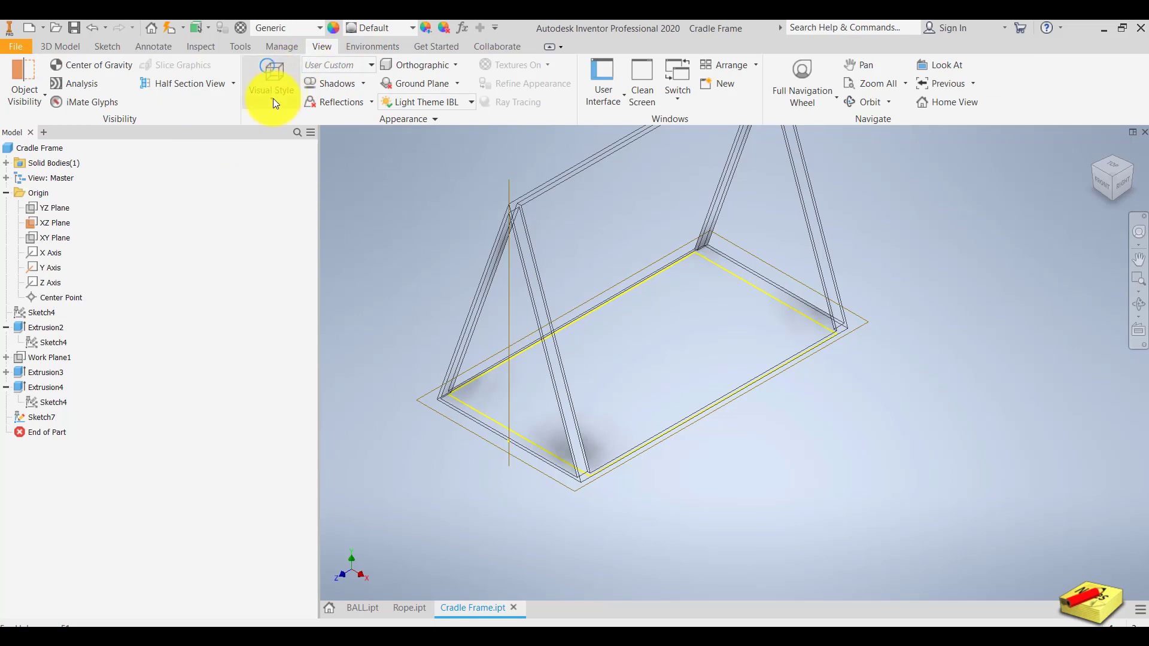
{"action": "left_click", "coordinate": [273, 97]}
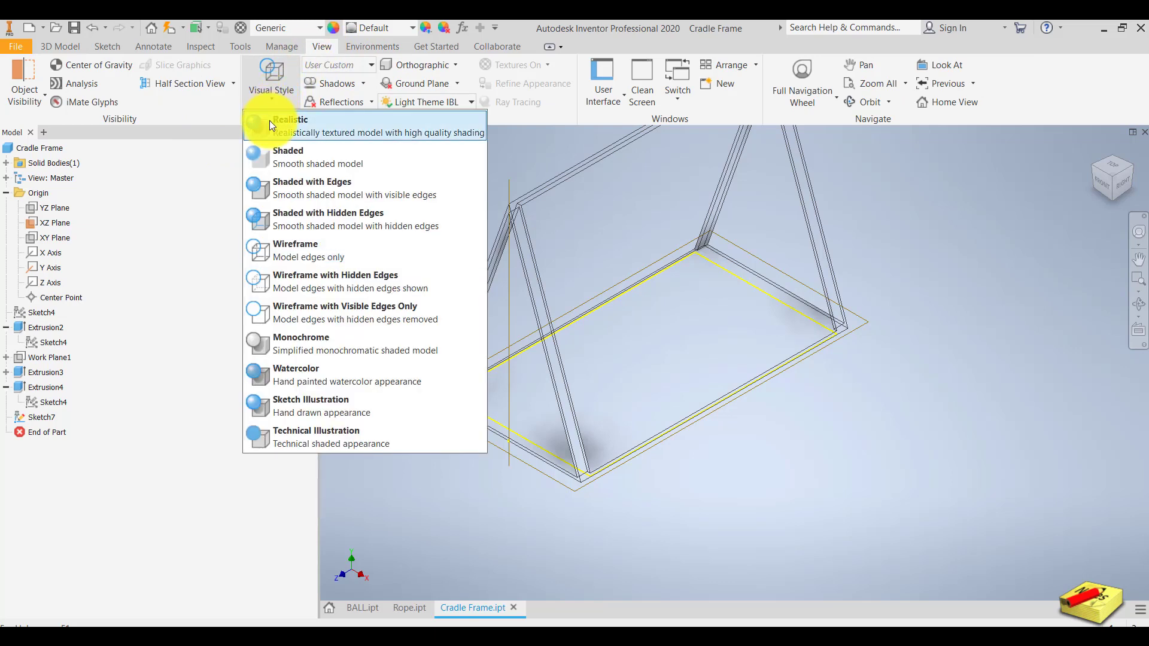
{"action": "left_click", "coordinate": [284, 178]}
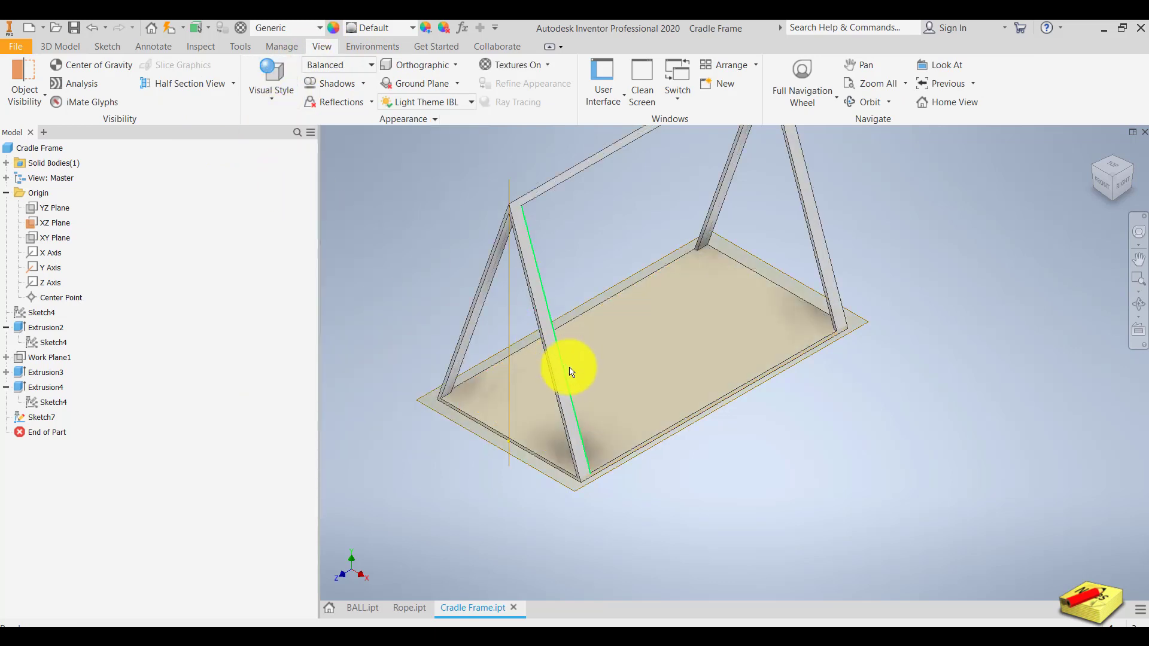
Try to cut the inner base rectangle out of the frame with a 673 mm extrusion, and undo that cut
{"action": "left_click", "coordinate": [67, 48]}
{"action": "left_click", "coordinate": [77, 80]}
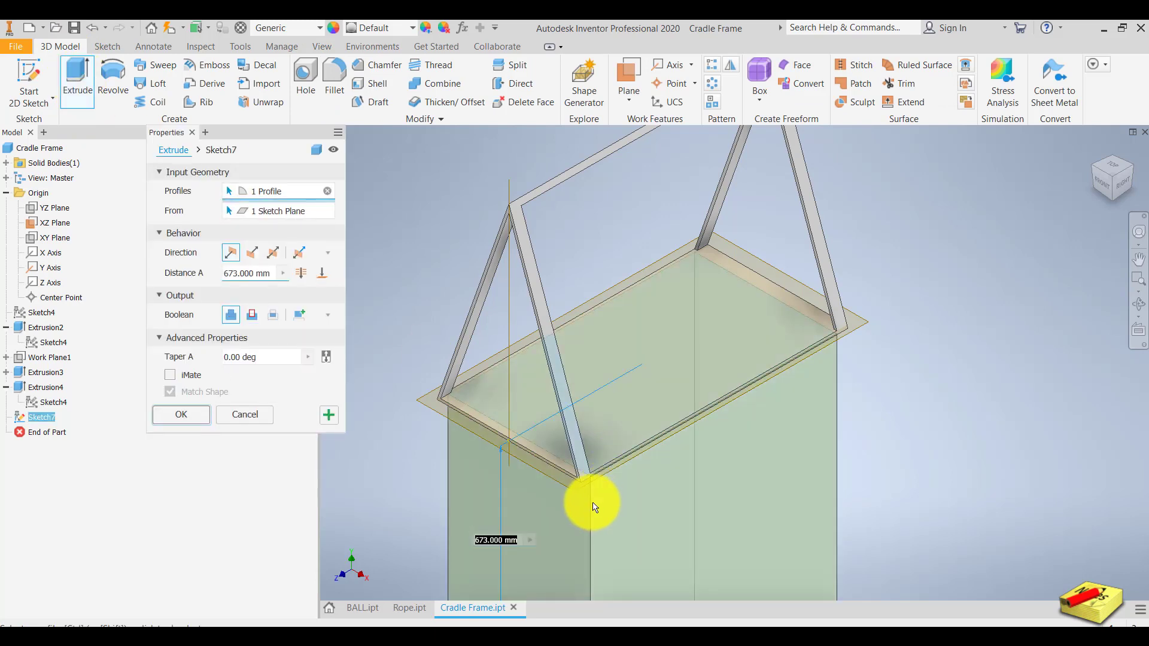
{"action": "middle_click_drag", "start_coordinate": [590, 506], "coordinate": [592, 454], "text": "shift"}
{"action": "scroll", "coordinate": [592, 453], "scroll_direction": "down", "scroll_amount": 5}
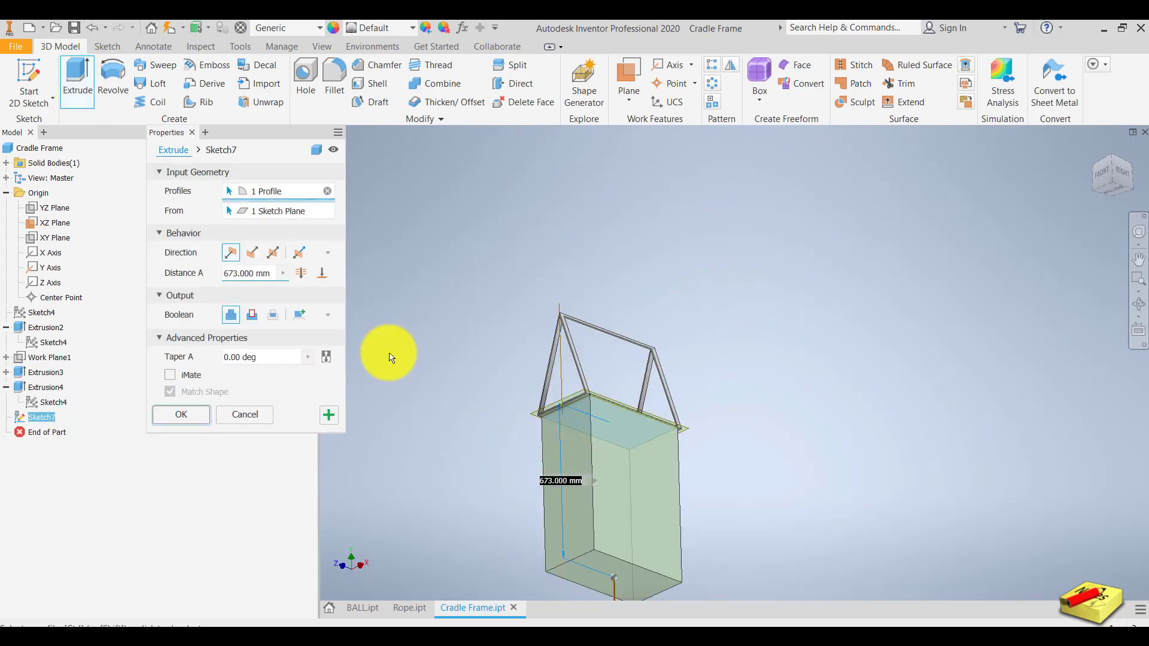
{"action": "left_click", "coordinate": [250, 316]}
{"action": "left_click", "coordinate": [189, 414]}
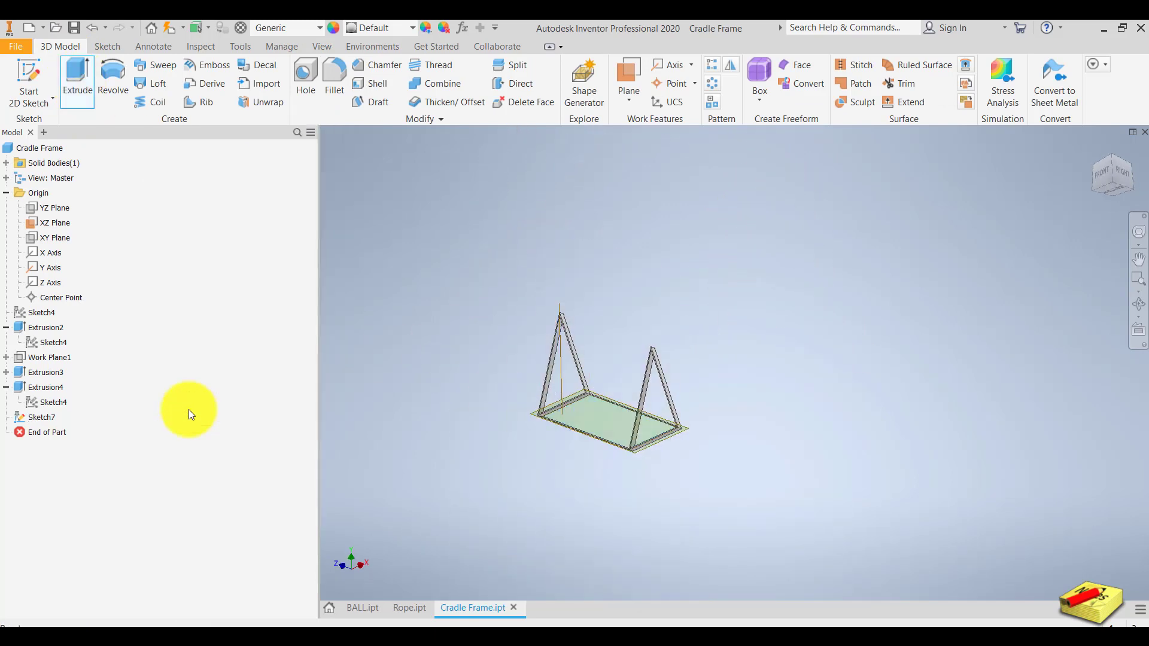
{"action": "key", "text": "ctrl+z"}
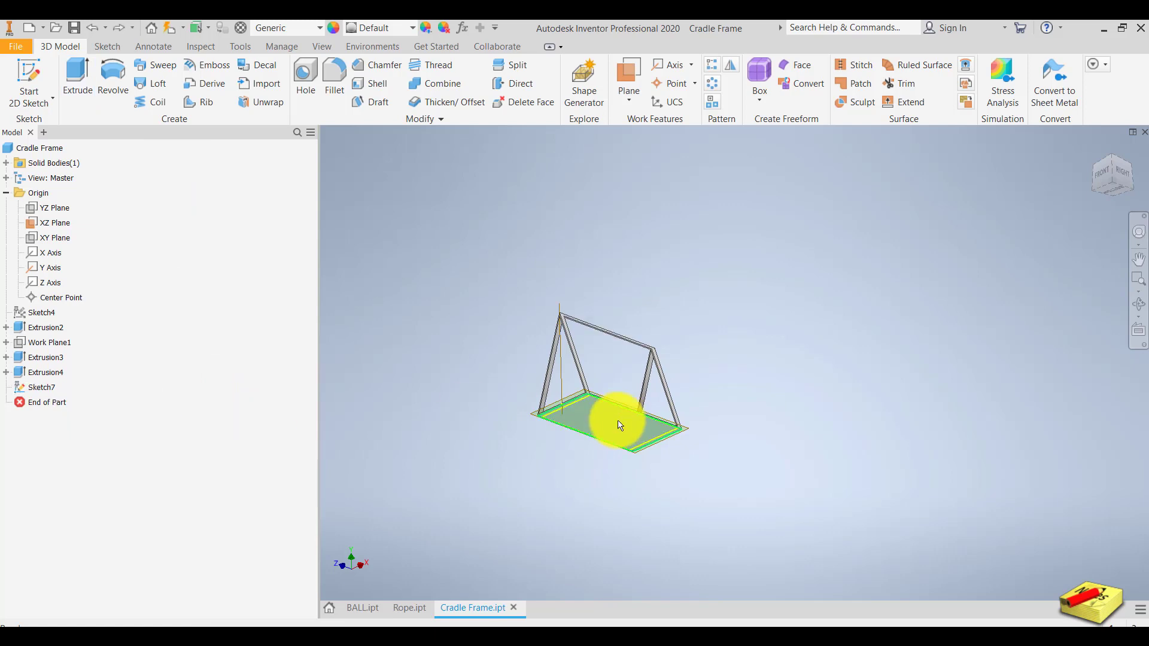
Start an extruded cut of the inner base rectangle, flipped upward through the base plate, with a distance of about 68.5 mm
{"action": "scroll", "coordinate": [591, 423], "scroll_direction": "down", "scroll_amount": 4}
{"action": "scroll", "coordinate": [584, 435], "scroll_direction": "up", "scroll_amount": 5}
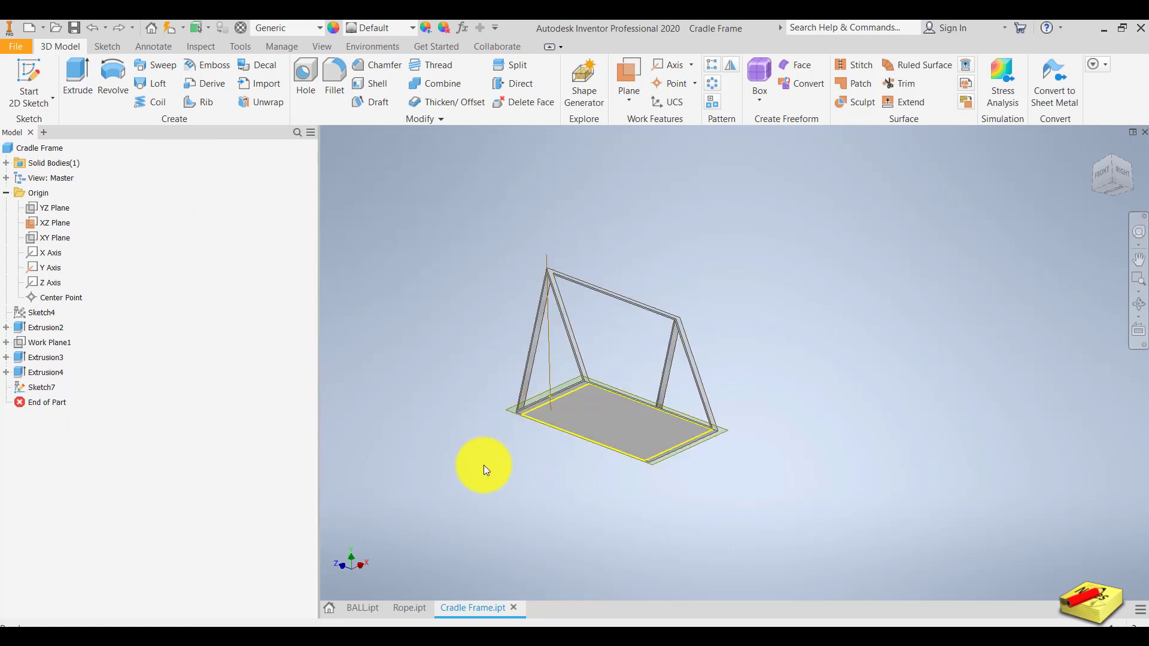
{"action": "middle_click_drag", "start_coordinate": [559, 482], "coordinate": [546, 536], "text": "shift"}
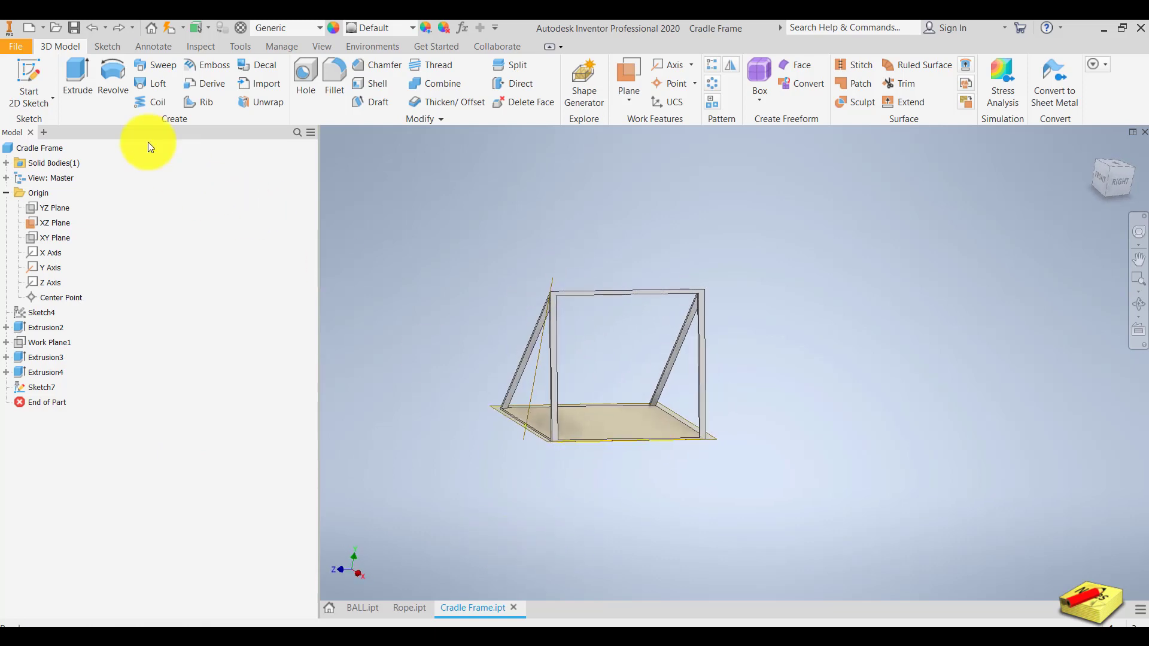
{"action": "left_click", "coordinate": [83, 76]}
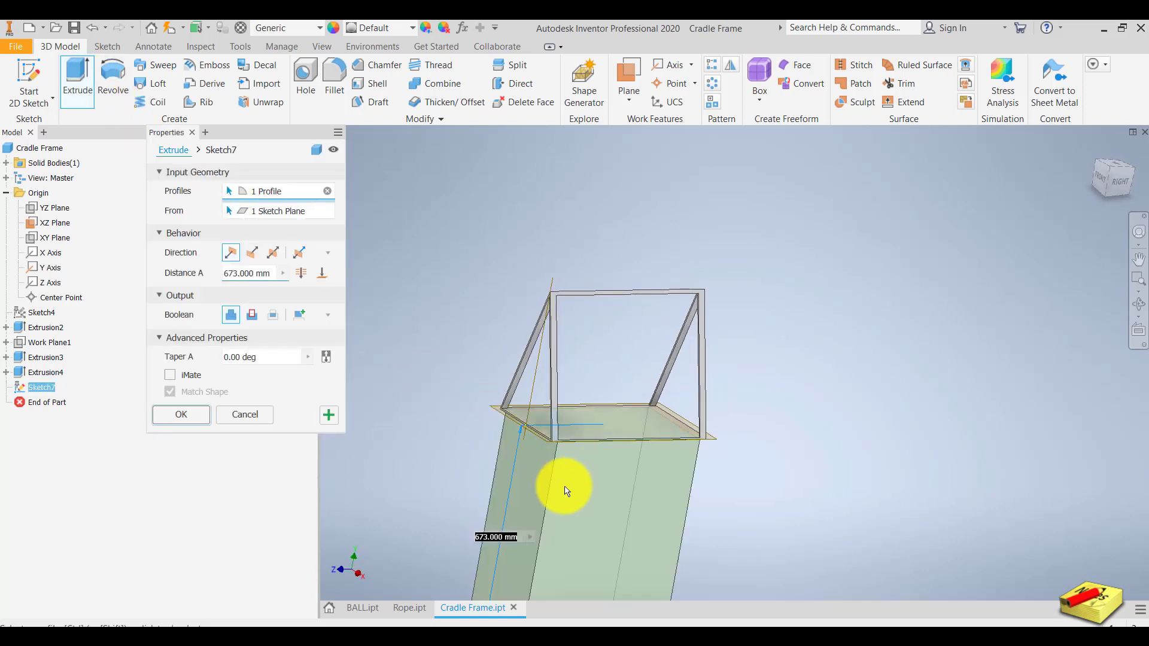
{"action": "middle_click_drag", "start_coordinate": [556, 459], "coordinate": [520, 290]}
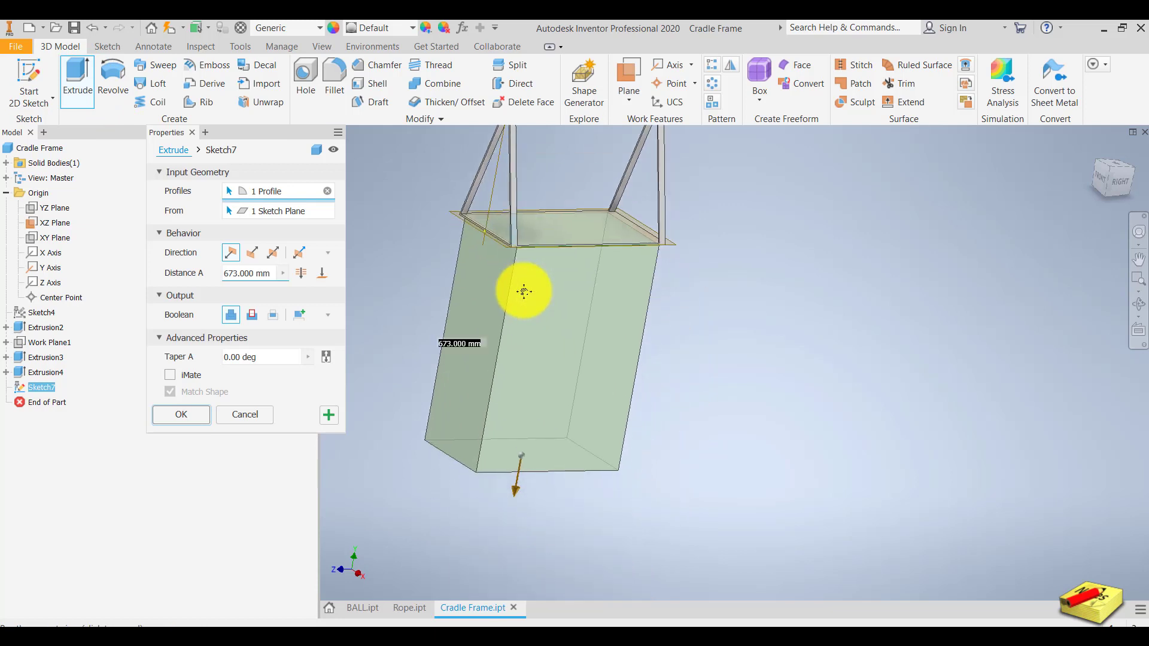
{"action": "mouse_move", "coordinate": [523, 472]}
{"action": "left_mouse_down"}
{"action": "mouse_move", "coordinate": [537, 214]}
{"action": "mouse_move", "coordinate": [555, 243]}
{"action": "mouse_move", "coordinate": [608, 218]}
{"action": "left_mouse_up"}
{"action": "scroll", "coordinate": [604, 215], "scroll_direction": "down", "scroll_amount": 3}
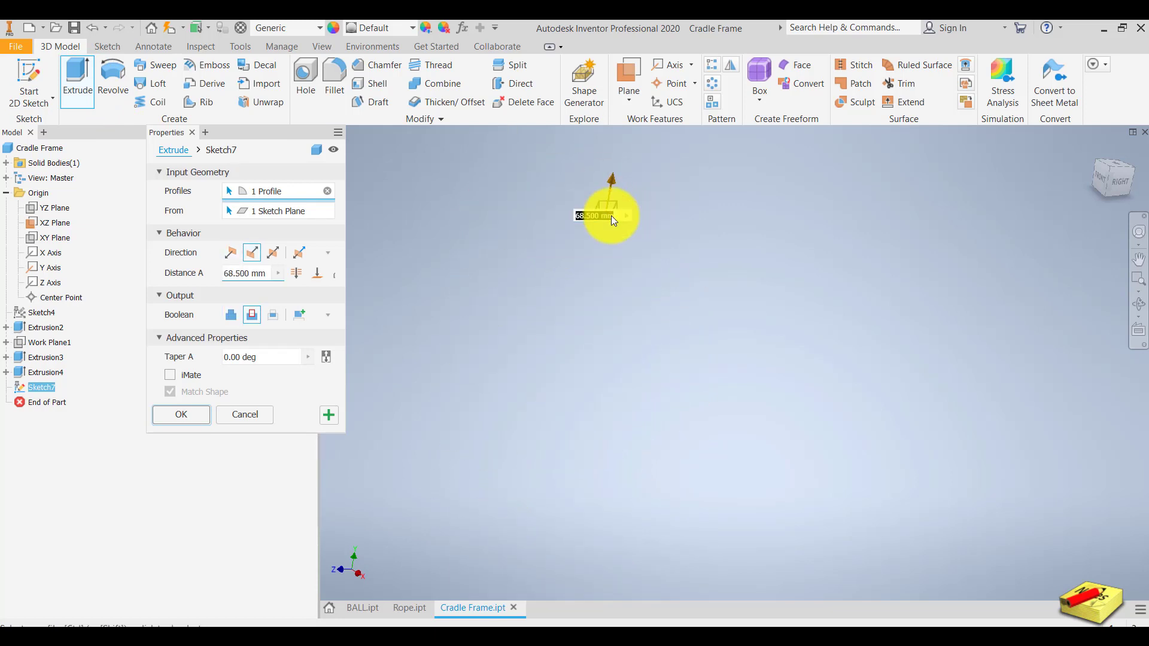
{"action": "scroll", "coordinate": [602, 239], "scroll_direction": "up", "scroll_amount": 6}
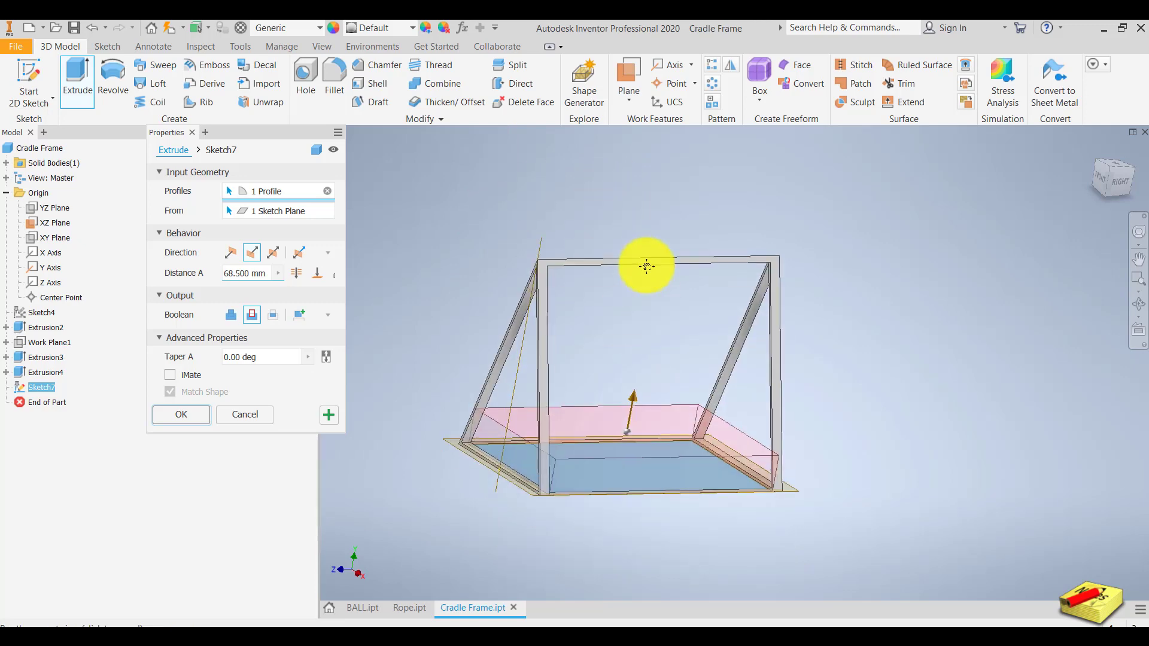
Reduce the base cut's distance to about 19 mm and complete the extrusion
{"action": "left_click", "coordinate": [1099, 178]}
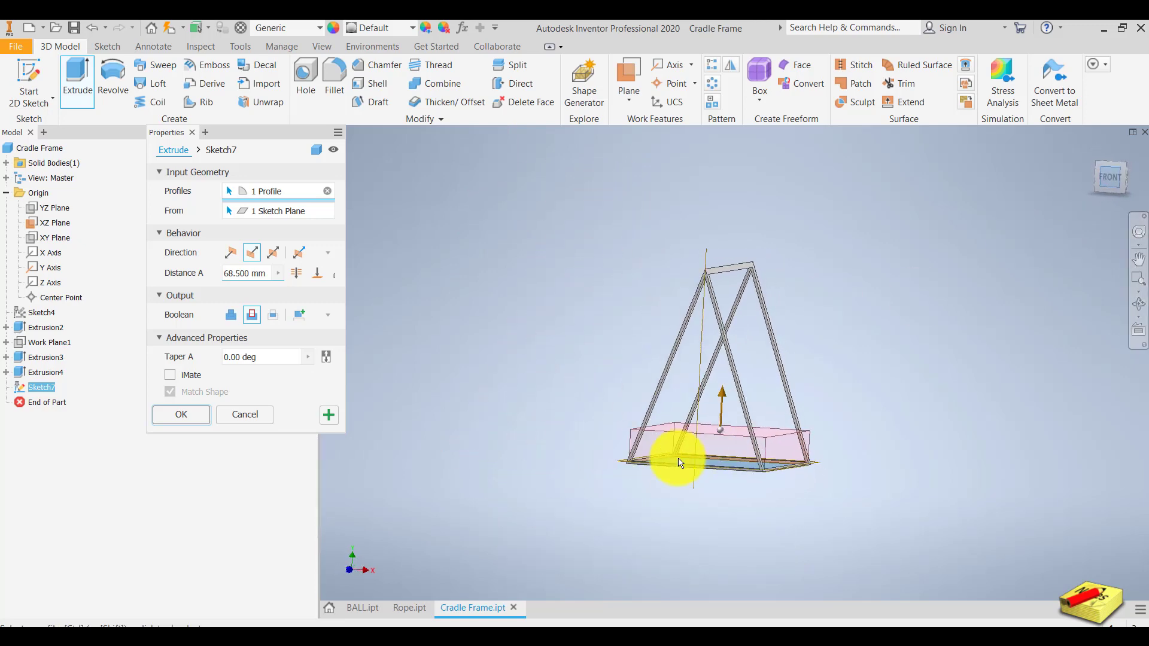
{"action": "scroll", "coordinate": [700, 458], "scroll_direction": "up", "scroll_amount": 4}
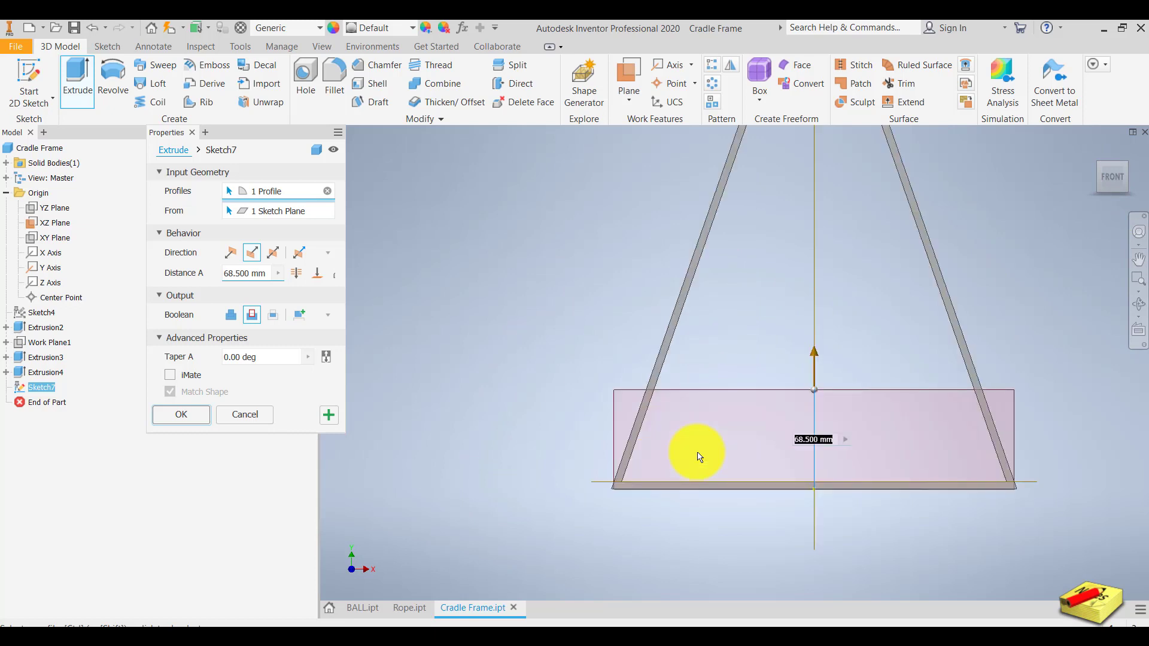
{"action": "middle_click_drag", "start_coordinate": [781, 444], "coordinate": [675, 437]}
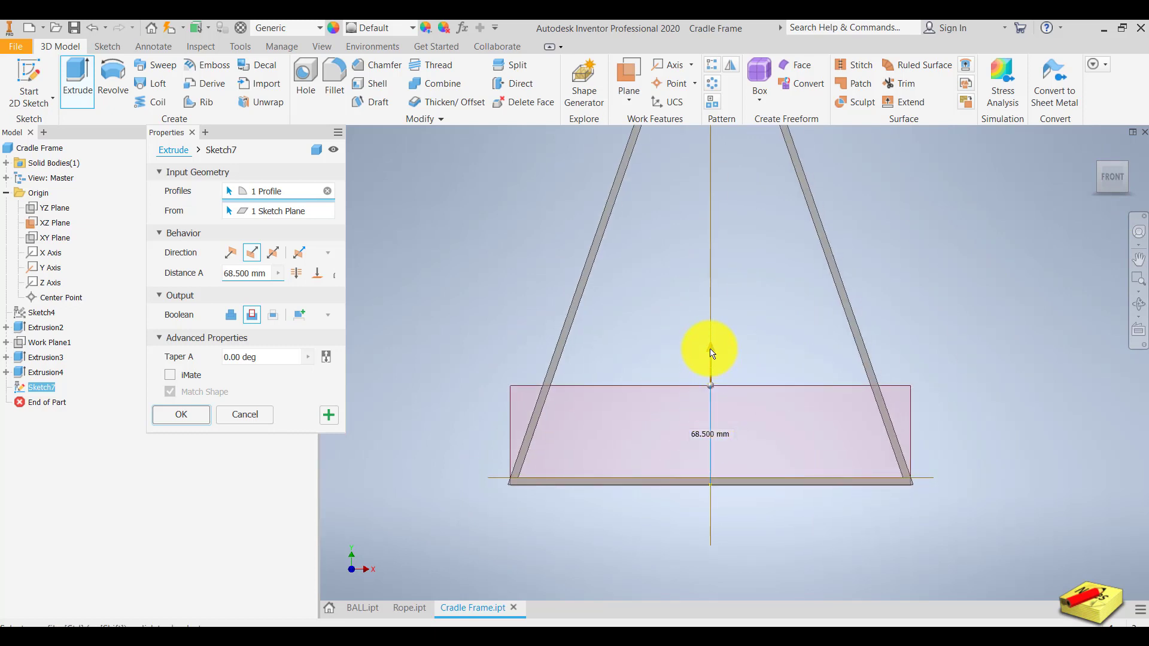
{"action": "left_click_drag", "start_coordinate": [712, 361], "coordinate": [708, 420]}
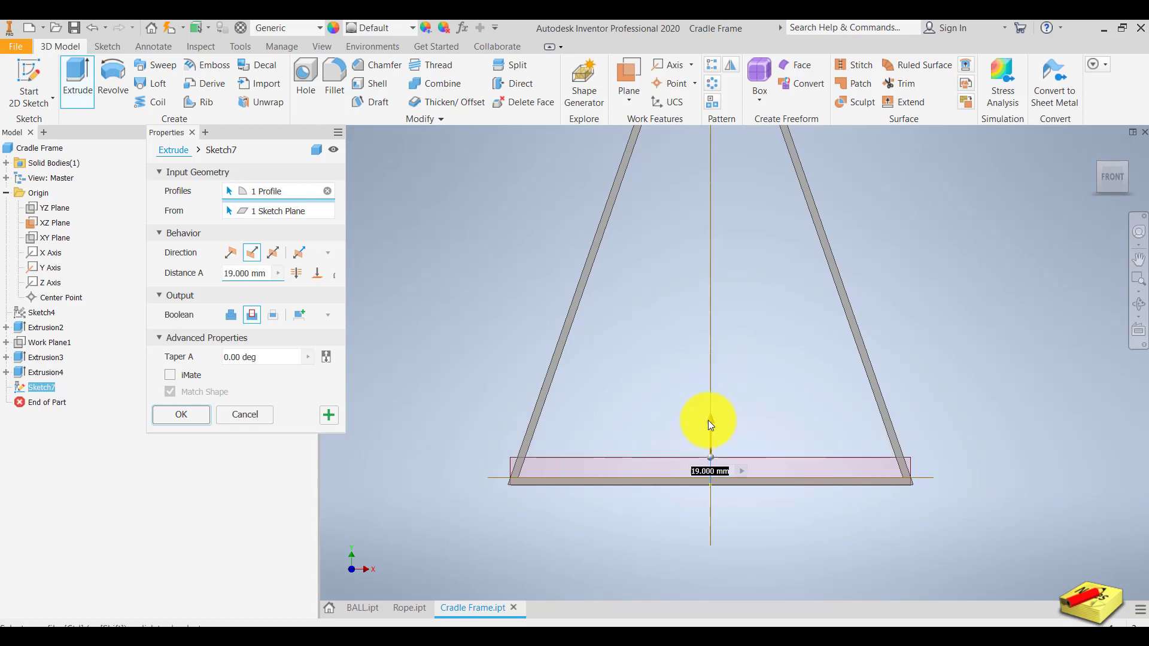
{"action": "scroll", "coordinate": [805, 391], "scroll_direction": "down", "scroll_amount": 3}
{"action": "left_click", "coordinate": [190, 415]}
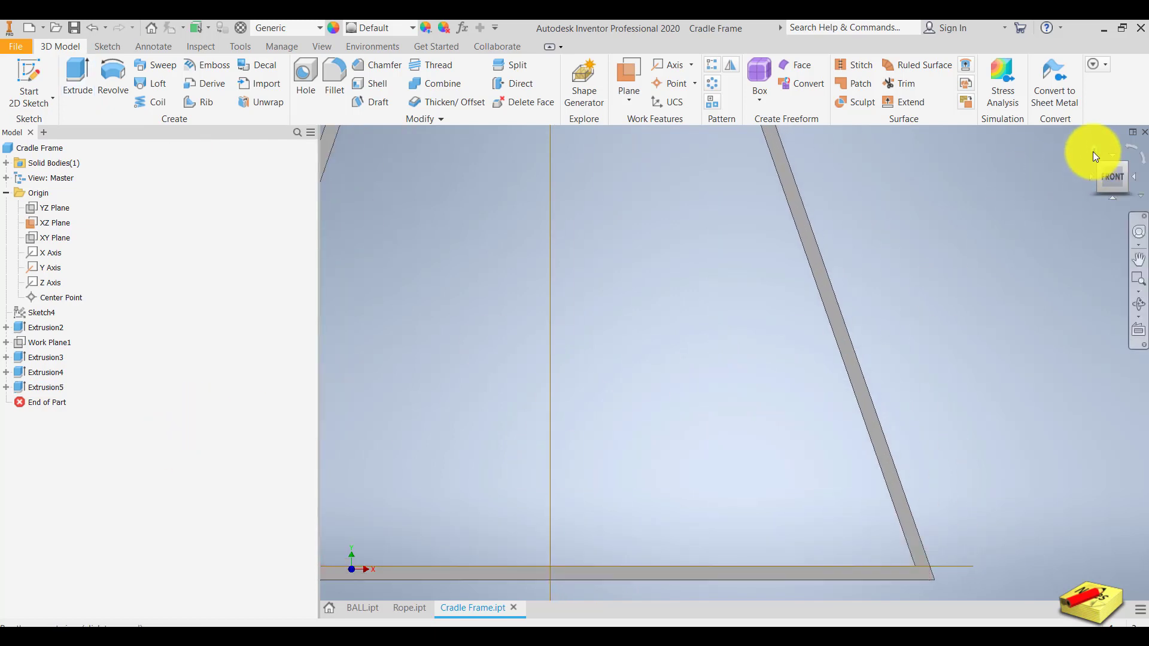
Hide the XZ origin plane
{"action": "left_click", "coordinate": [1092, 152]}
{"action": "scroll", "coordinate": [718, 482], "scroll_direction": "down", "scroll_amount": 3}
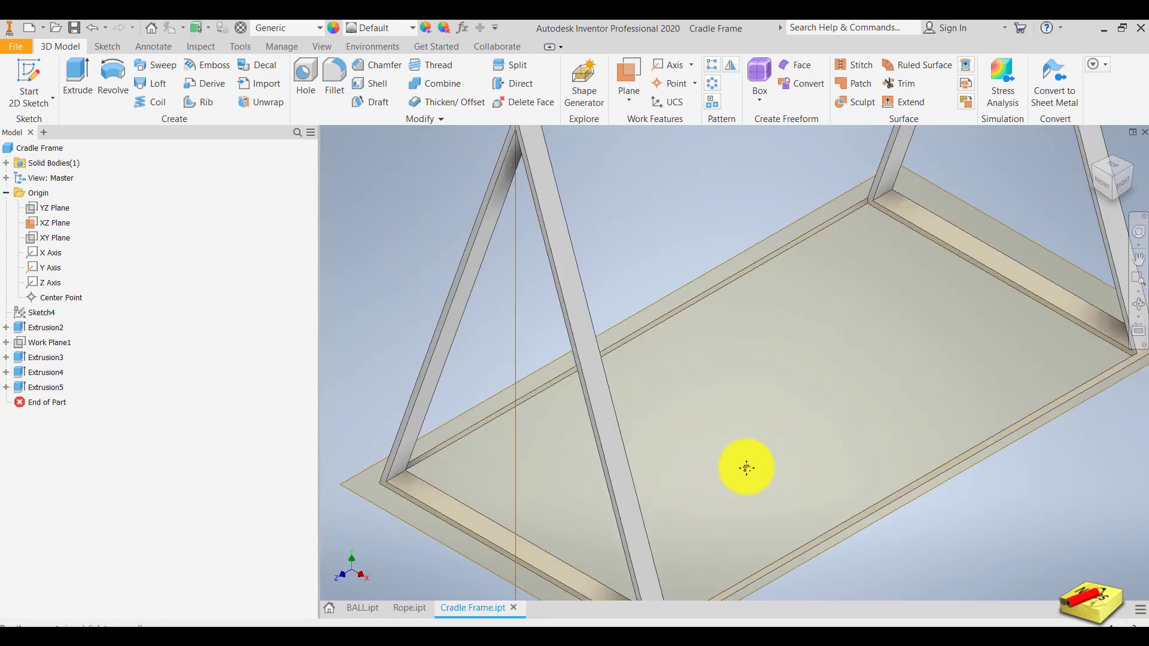
{"action": "scroll", "coordinate": [737, 461], "scroll_direction": "up", "scroll_amount": 2}
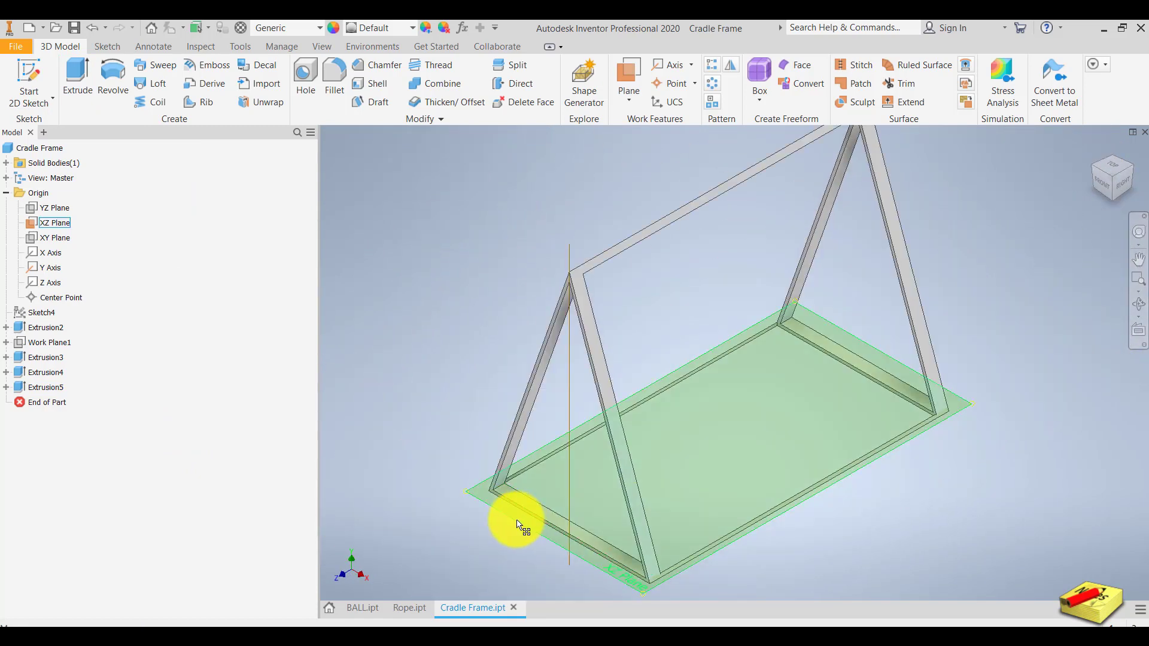
{"action": "left_click", "coordinate": [518, 525]}
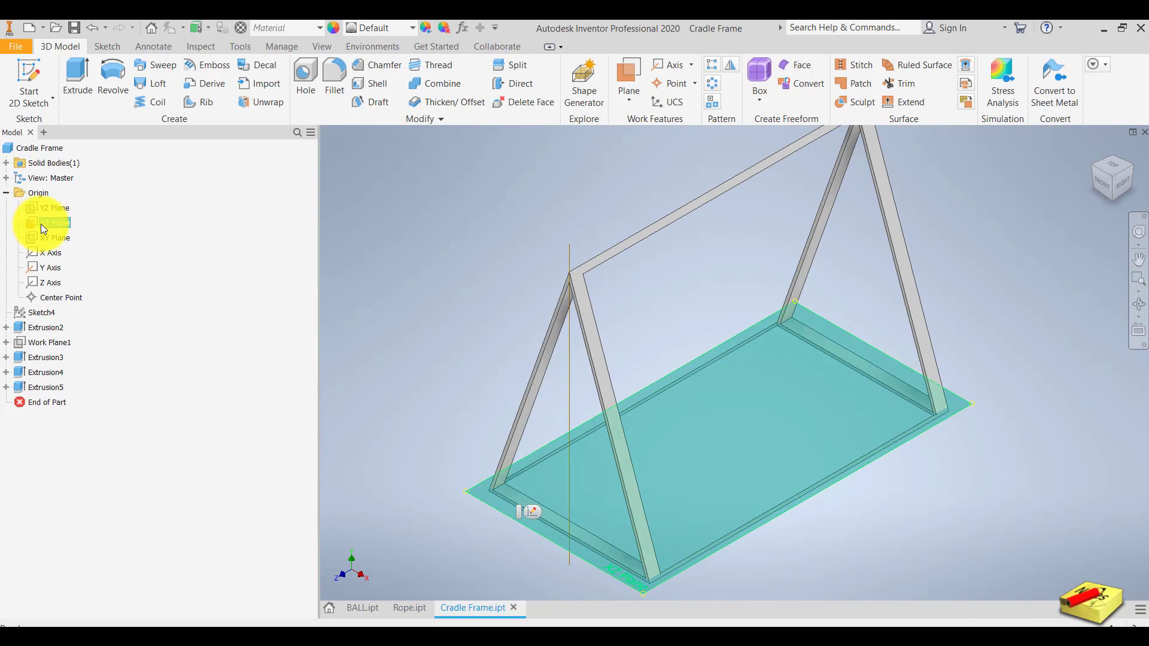
{"action": "right_click", "coordinate": [41, 224]}
{"action": "left_click", "coordinate": [58, 299]}
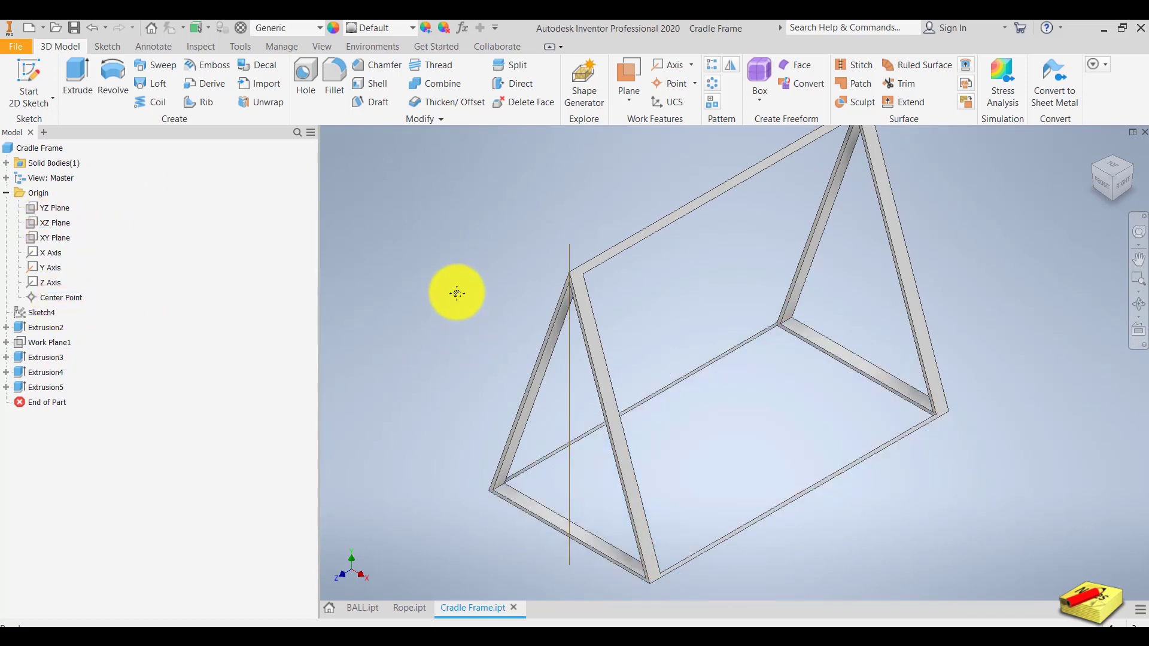
{"action": "mouse_move", "coordinate": [456, 289]}
{"action": "middle_mouse_down"}
{"action": "mouse_move", "coordinate": [451, 267]}
{"action": "mouse_move", "coordinate": [447, 294]}
{"action": "middle_mouse_up"}
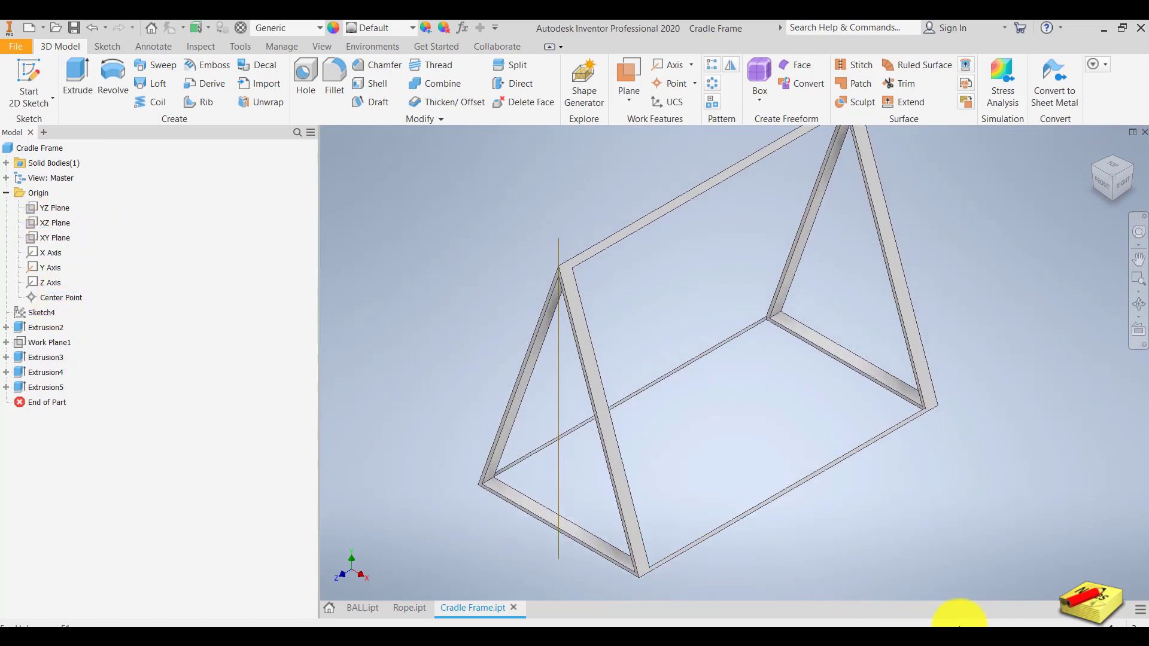
{"action": "scroll", "coordinate": [806, 406], "scroll_direction": "up", "scroll_amount": 2}
{"action": "scroll", "coordinate": [807, 406], "scroll_direction": "down", "scroll_amount": 5}
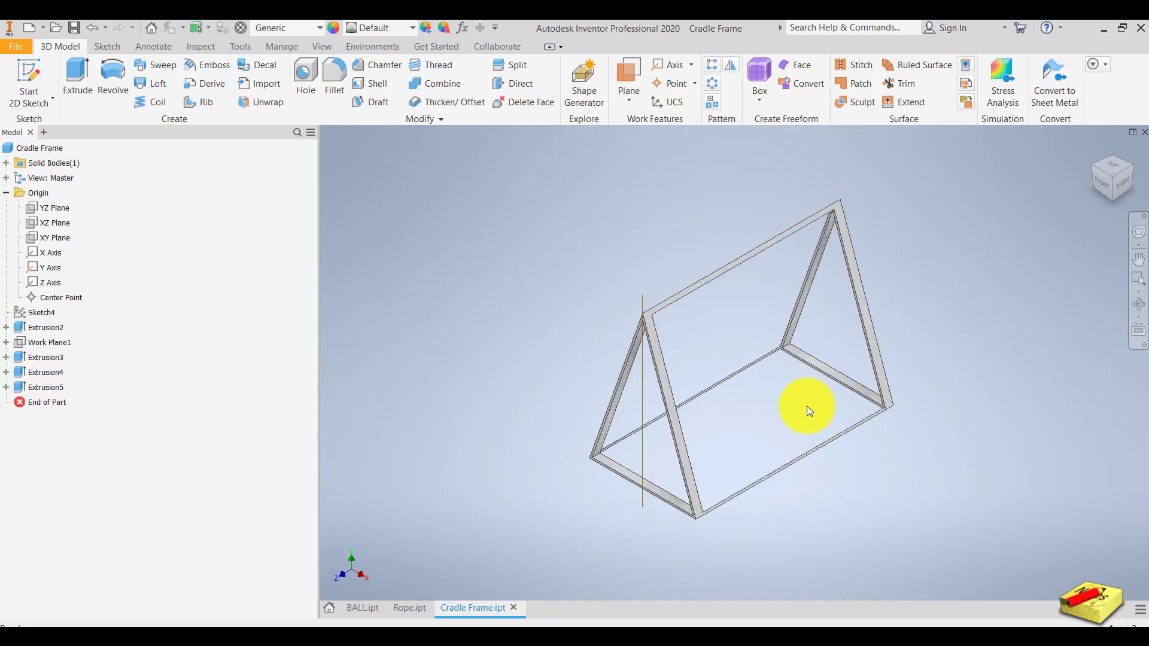
{"action": "left_click", "coordinate": [1111, 171]}
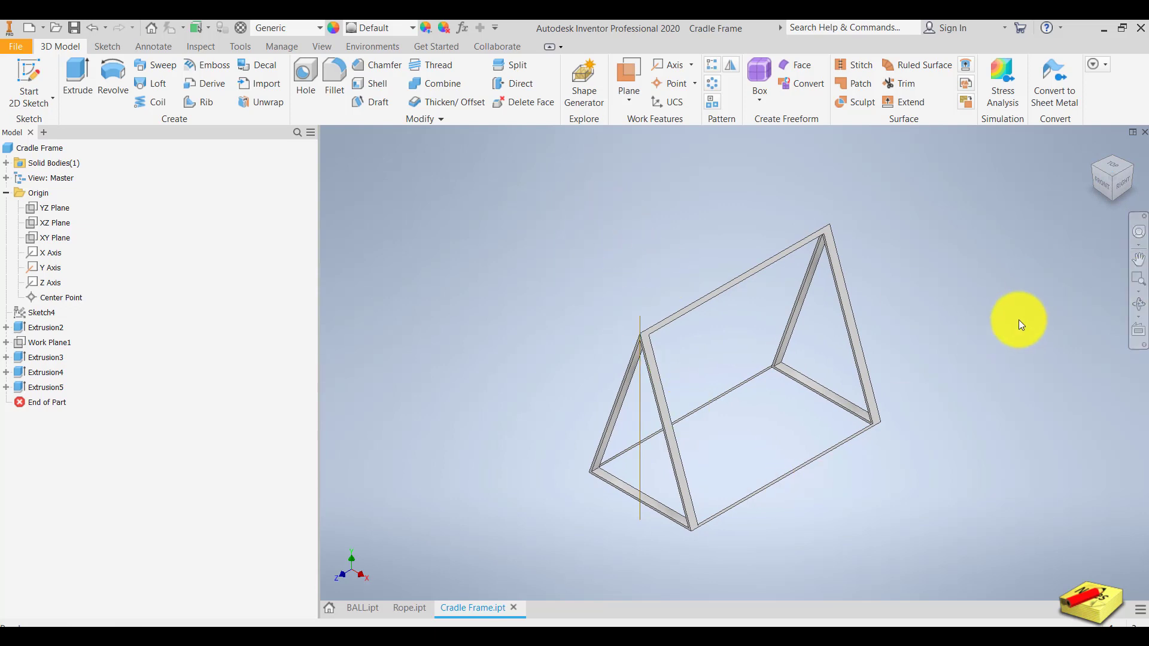
{"action": "left_click", "coordinate": [1138, 280]}
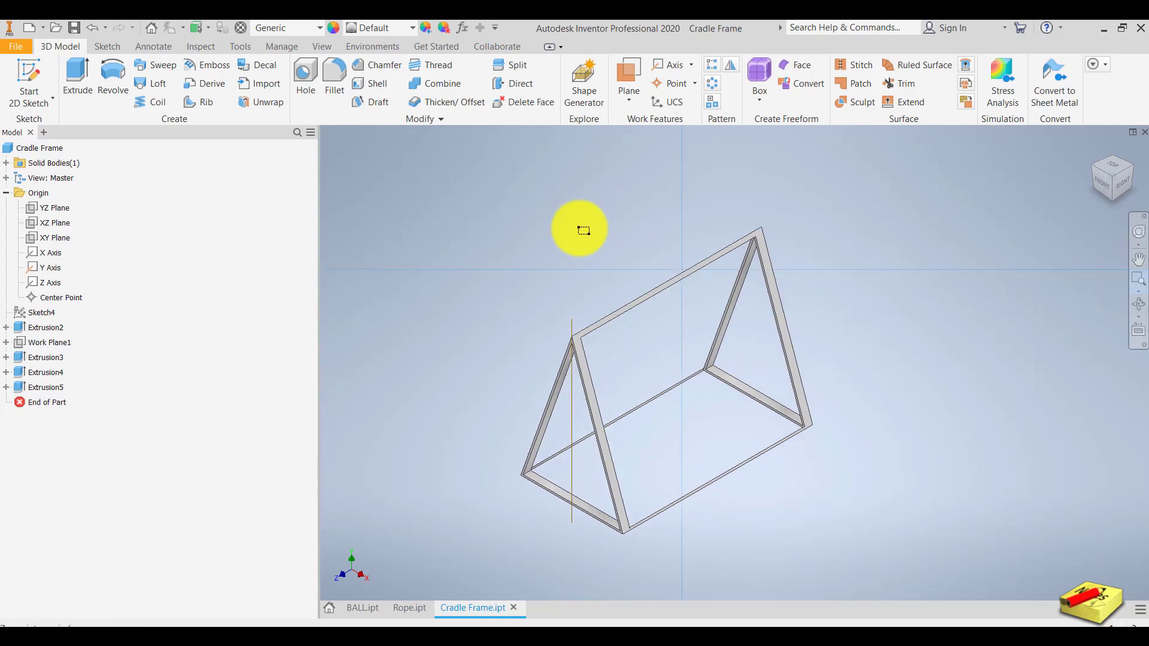
{"action": "left_click_drag", "start_coordinate": [485, 214], "coordinate": [836, 546]}
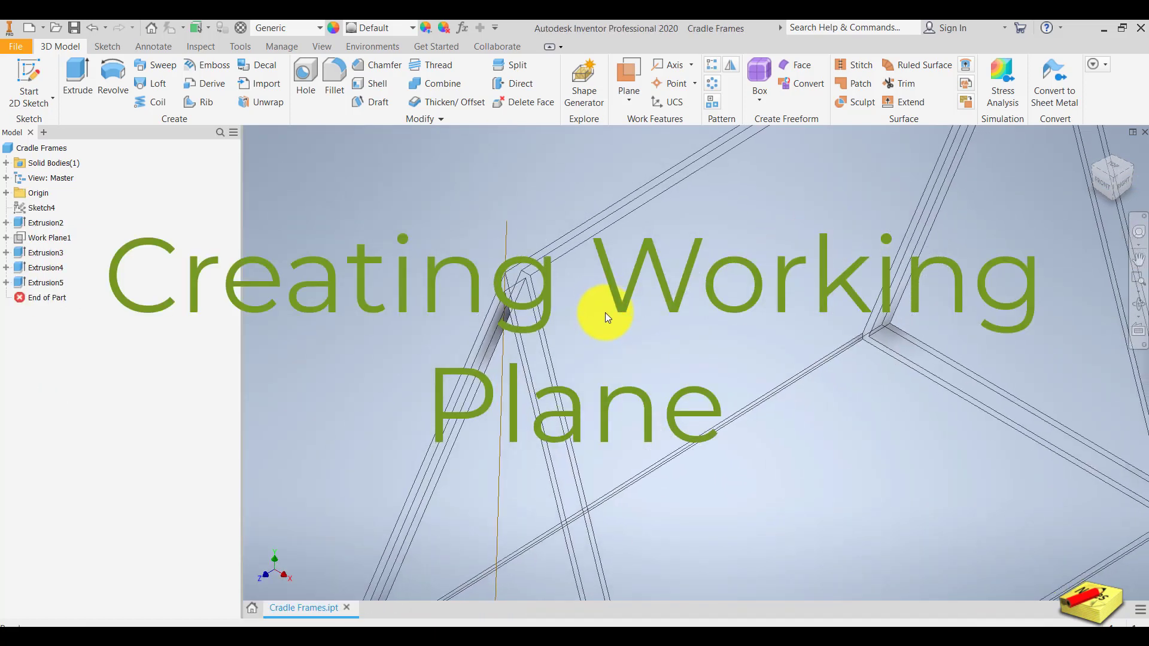
Create a work plane with Offset from Plane, based on the underside of the frame's top beam
{"action": "left_click_drag", "start_coordinate": [605, 311], "coordinate": [590, 262]}
{"action": "middle_click_drag", "start_coordinate": [590, 262], "coordinate": [586, 257], "text": "shift"}
{"action": "middle_click_drag", "start_coordinate": [638, 203], "coordinate": [680, 358]}
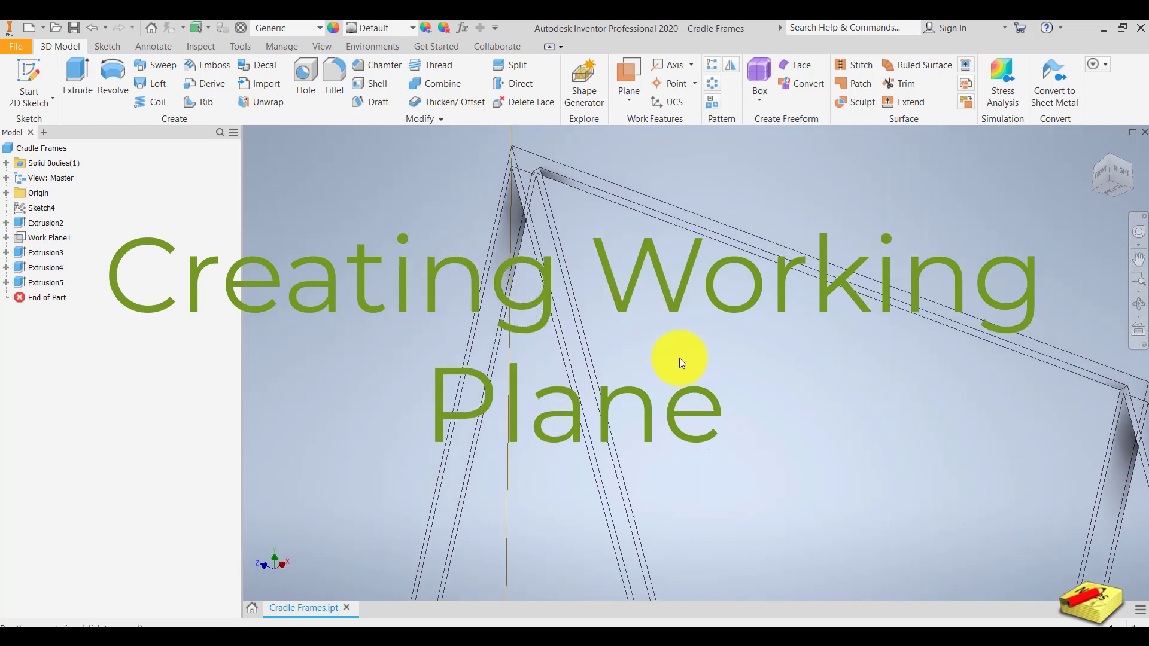
{"action": "scroll", "coordinate": [557, 179], "scroll_direction": "up", "scroll_amount": 5}
{"action": "scroll", "coordinate": [692, 328], "scroll_direction": "down", "scroll_amount": 3}
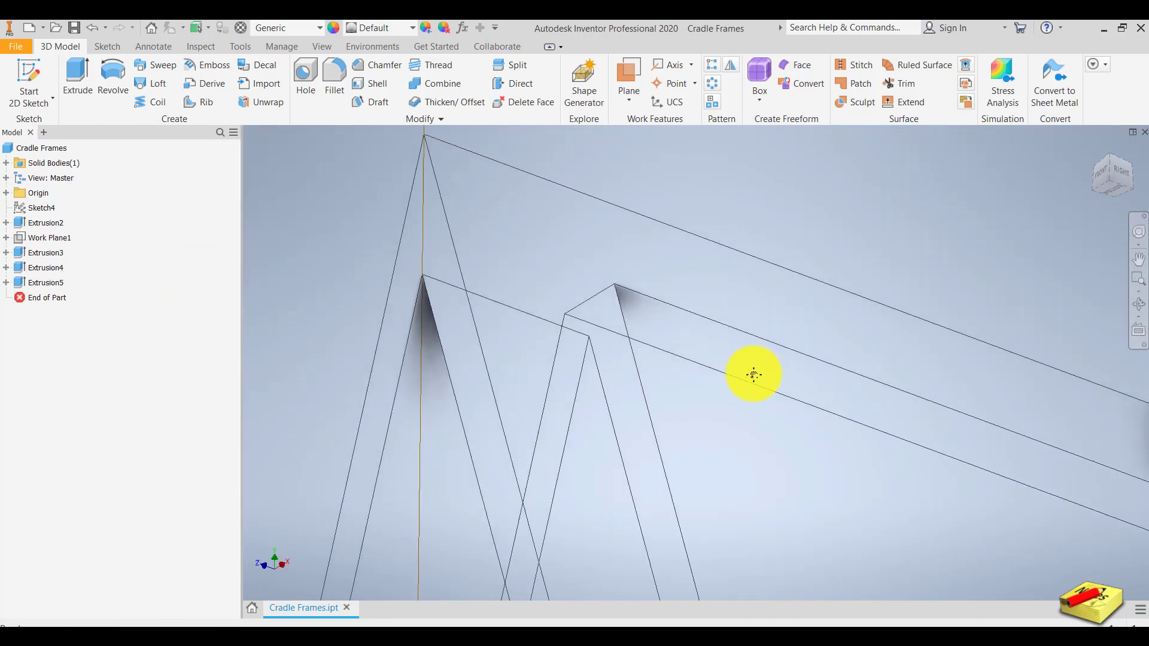
{"action": "left_click", "coordinate": [631, 94]}
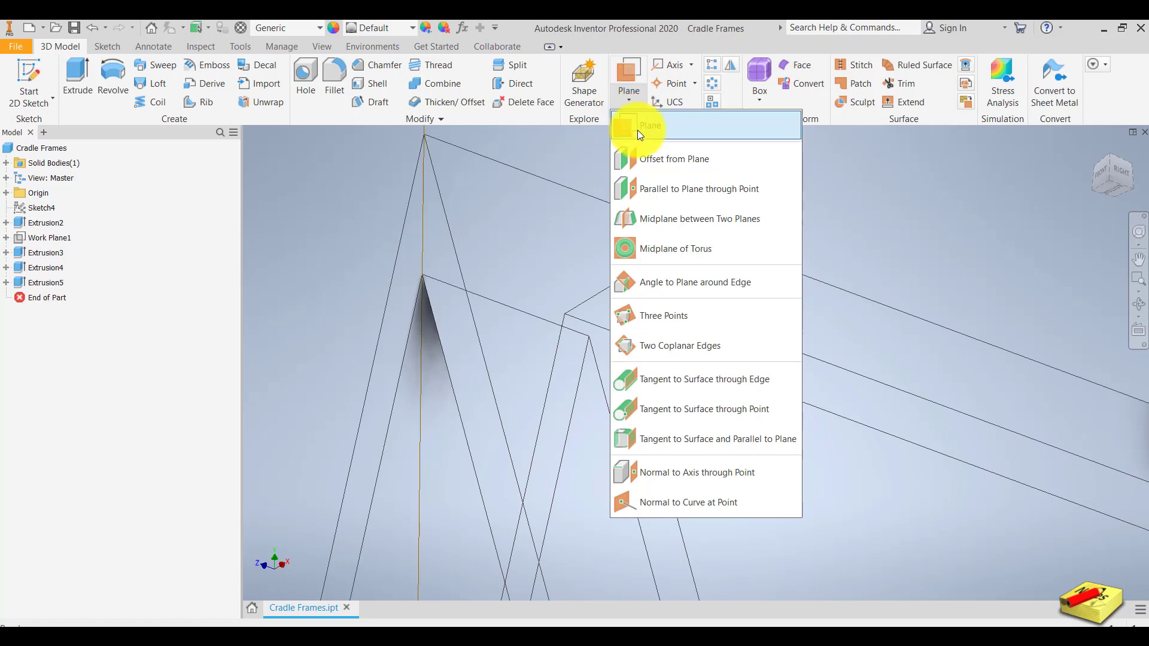
{"action": "left_click", "coordinate": [645, 159]}
{"action": "left_click_drag", "start_coordinate": [668, 336], "coordinate": [670, 428]}
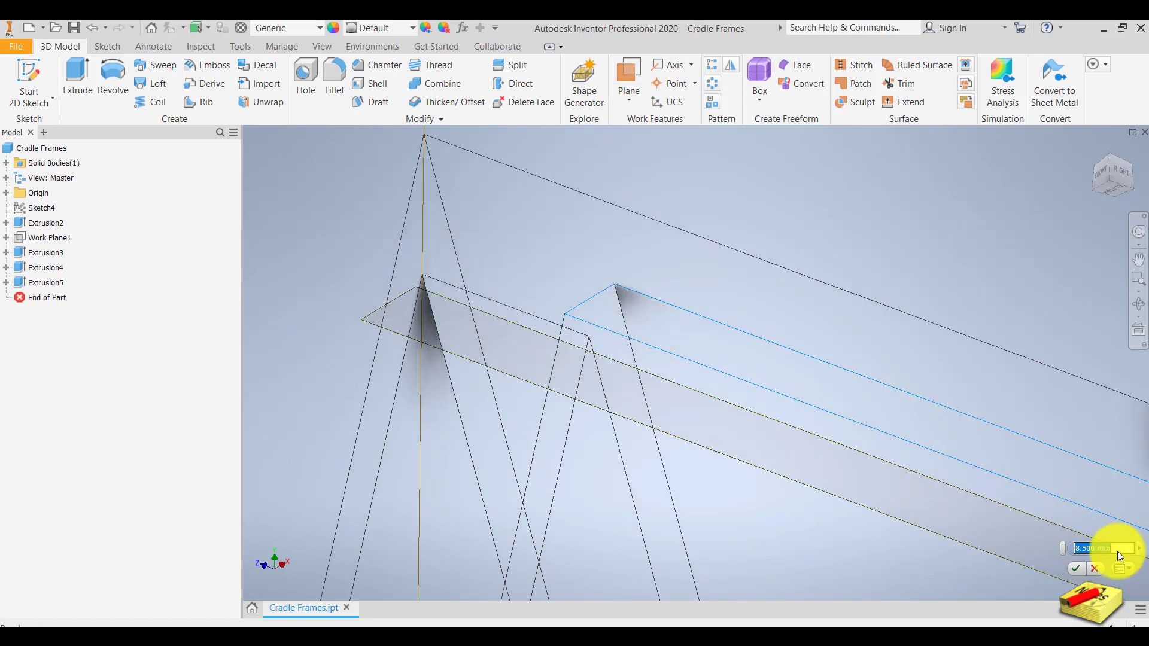
{"action": "key", "text": "Return"}
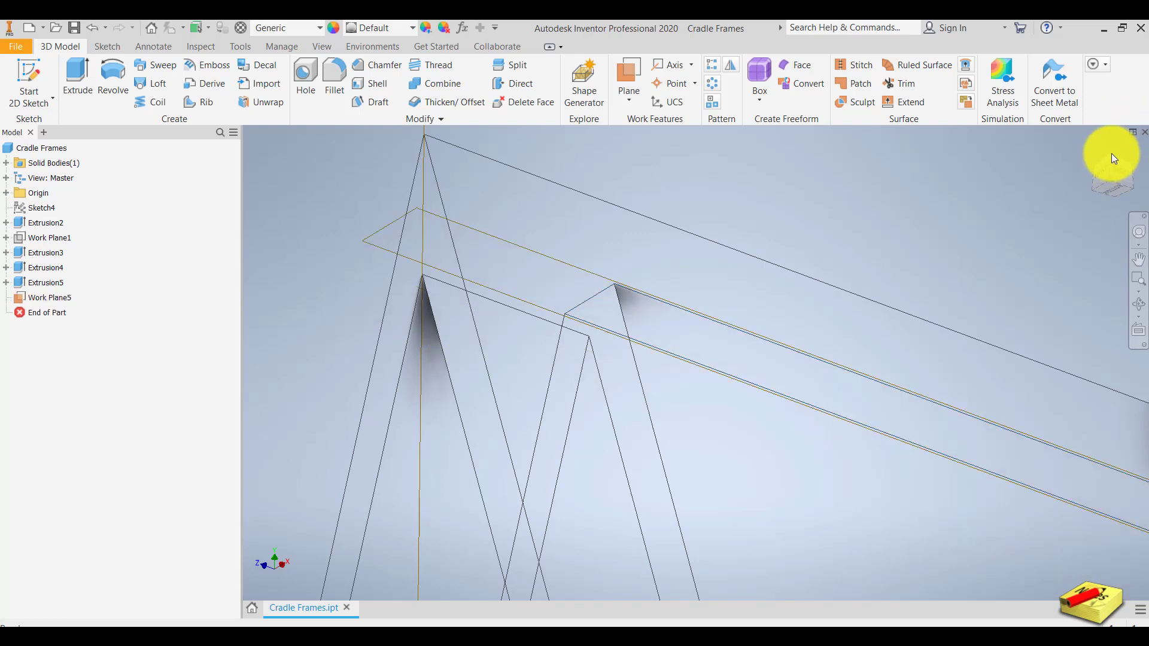
{"action": "scroll", "coordinate": [979, 261], "scroll_direction": "up", "scroll_amount": 5}
{"action": "scroll", "coordinate": [980, 261], "scroll_direction": "down", "scroll_amount": 4}
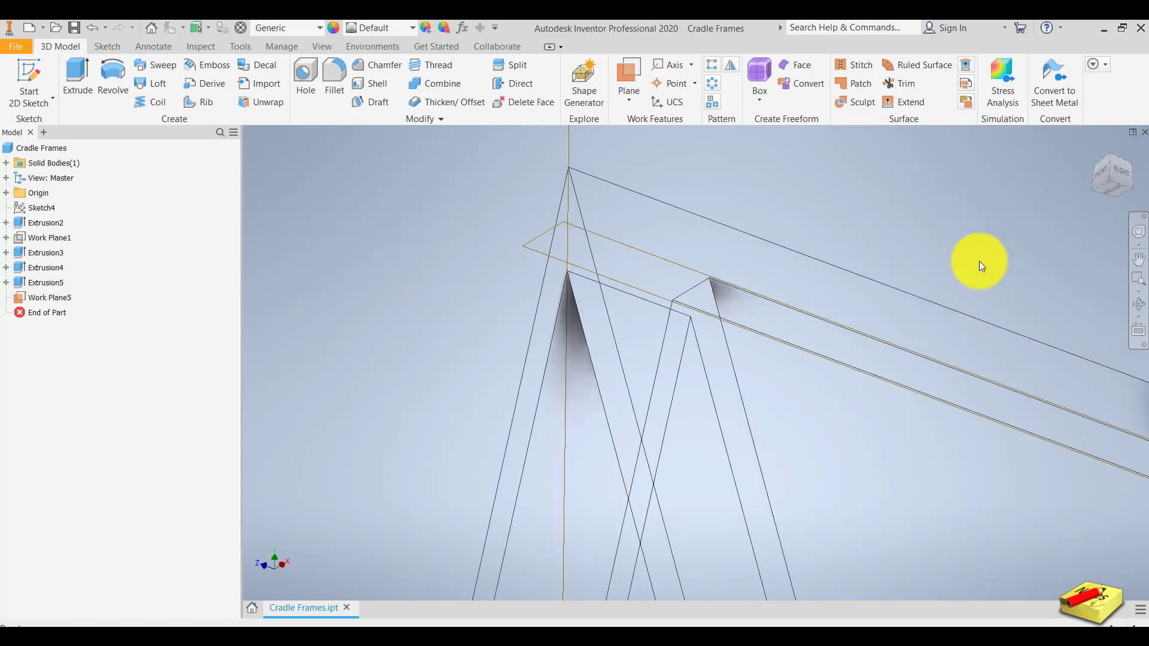
Start a 2D sketch on the work plane at the underside of the frame's top beam
{"action": "middle_click_drag", "start_coordinate": [979, 261], "coordinate": [899, 331], "text": "shift"}
{"action": "scroll", "coordinate": [901, 323], "scroll_direction": "down", "scroll_amount": 4}
{"action": "left_click", "coordinate": [906, 309]}
{"action": "left_click", "coordinate": [942, 395]}
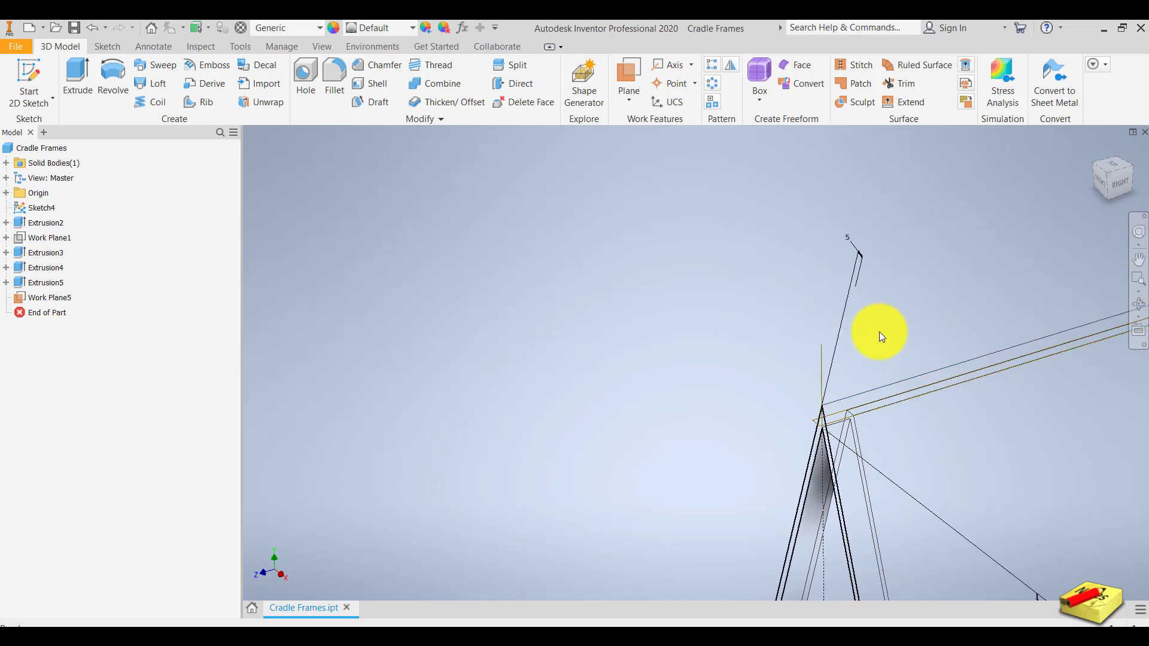
{"action": "middle_click_drag", "start_coordinate": [879, 331], "coordinate": [609, 359], "text": "shift"}
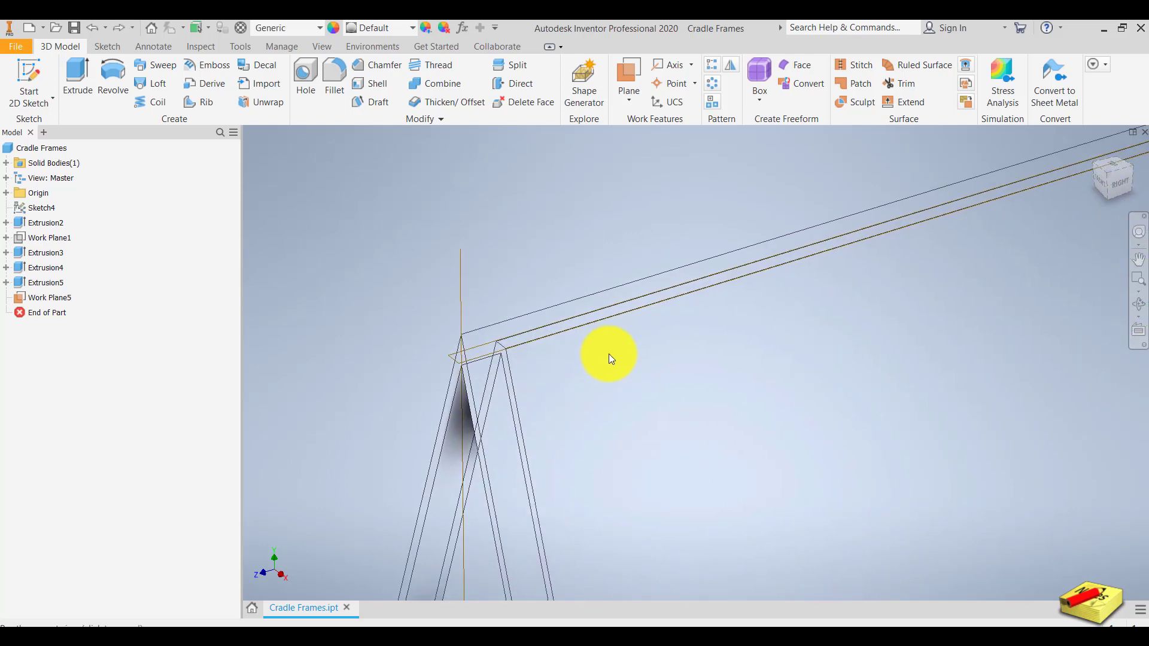
{"action": "left_click", "coordinate": [60, 297]}
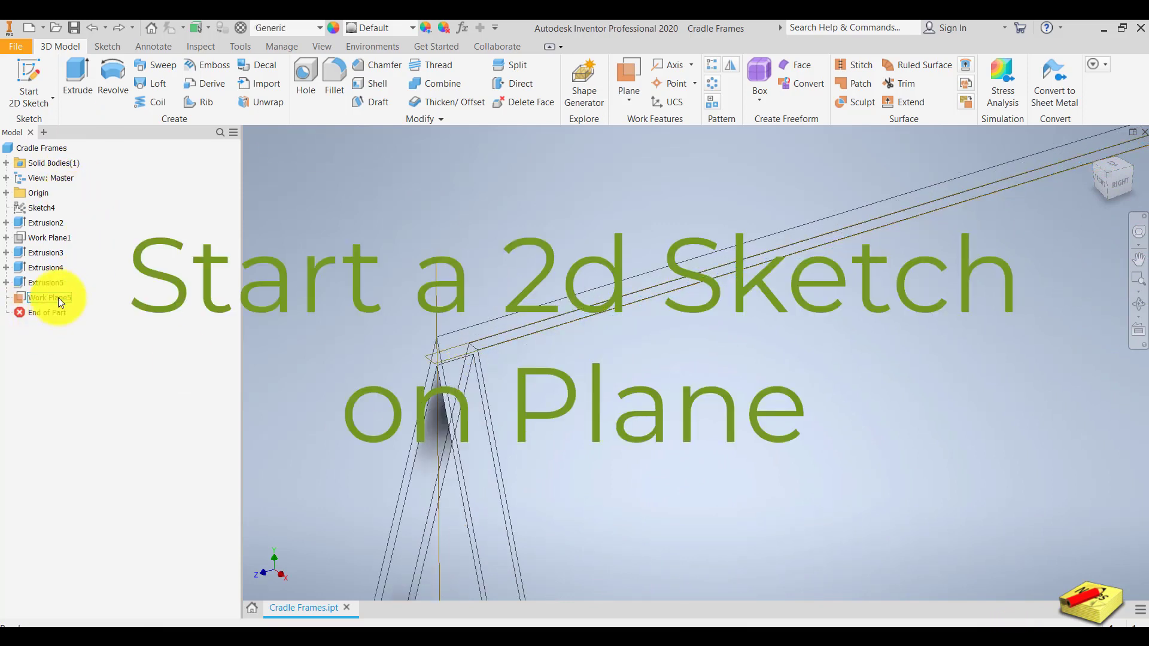
{"action": "left_click", "coordinate": [40, 103]}
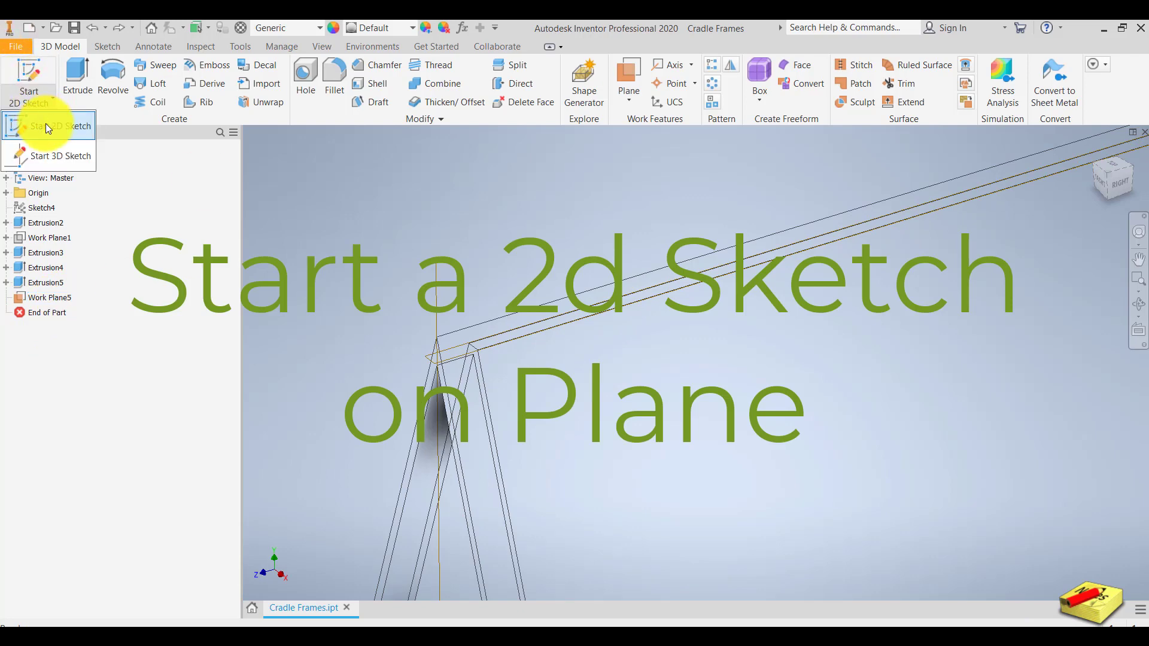
{"action": "left_click", "coordinate": [47, 125]}
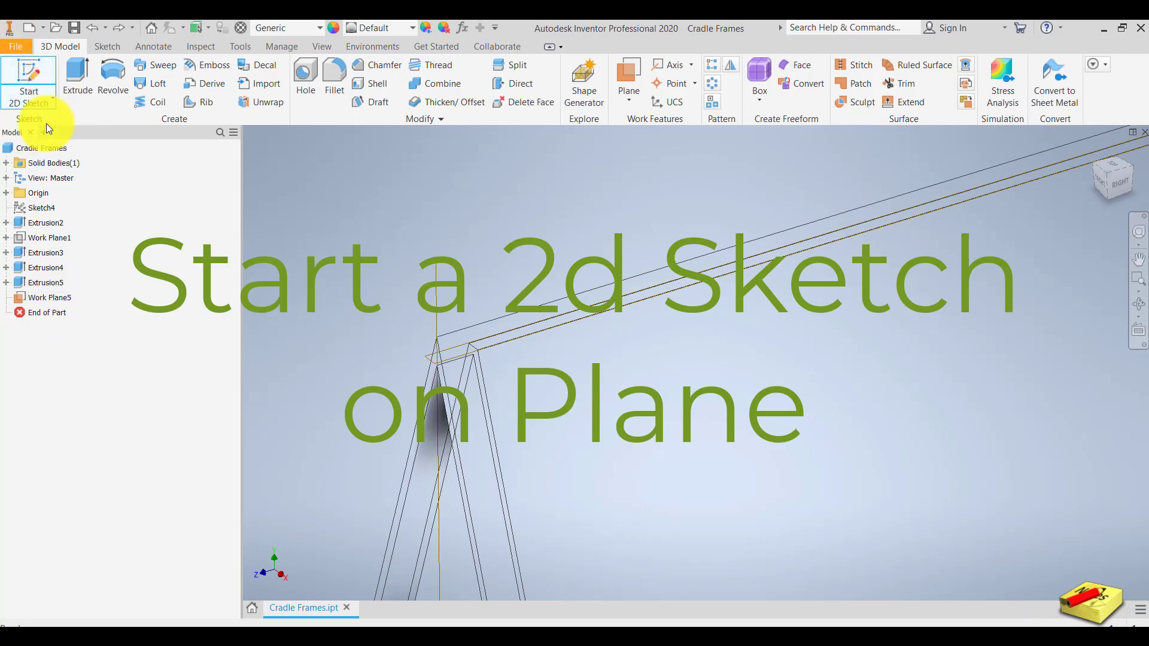
{"action": "left_click", "coordinate": [65, 297]}
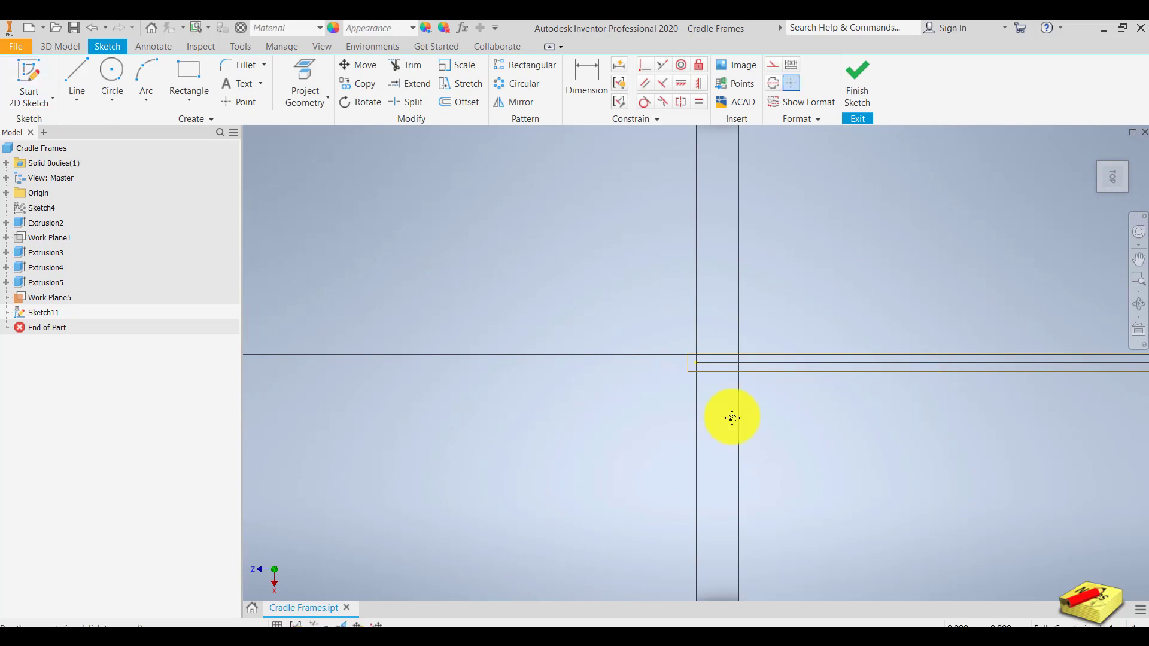
Project the short edge where the top beam meets the inner side of the end frame into the sketch
{"action": "middle_click_drag", "start_coordinate": [731, 417], "coordinate": [454, 422]}
{"action": "scroll", "coordinate": [454, 423], "scroll_direction": "up", "scroll_amount": 5}
{"action": "scroll", "coordinate": [454, 422], "scroll_direction": "down", "scroll_amount": 5}
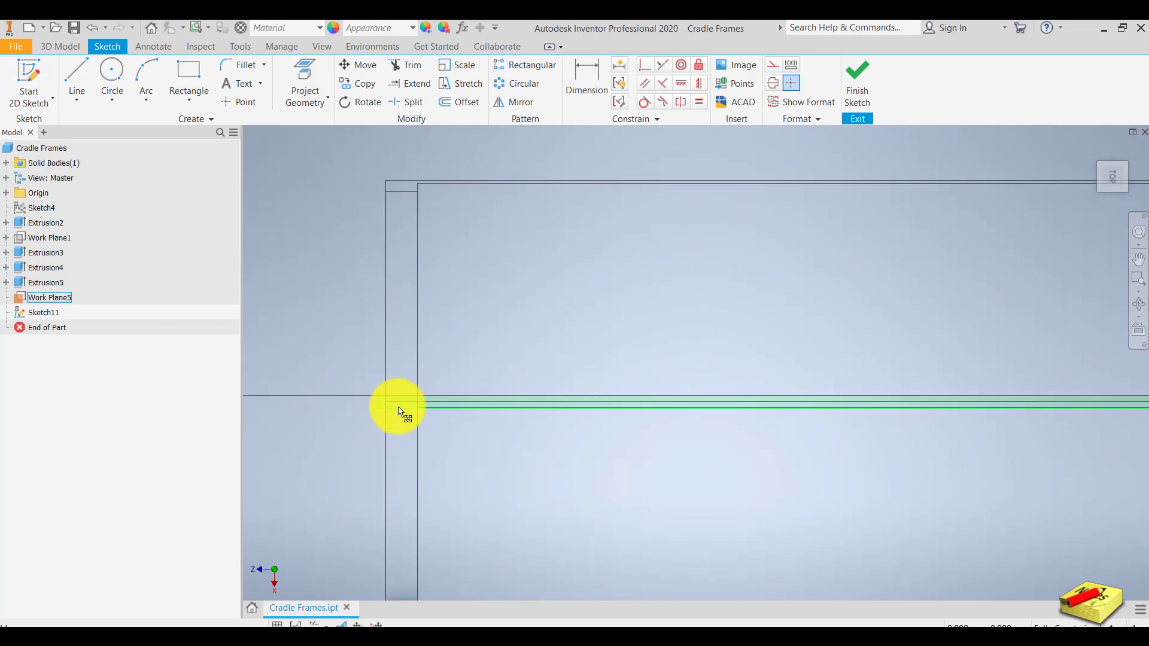
{"action": "scroll", "coordinate": [399, 409], "scroll_direction": "down", "scroll_amount": 4}
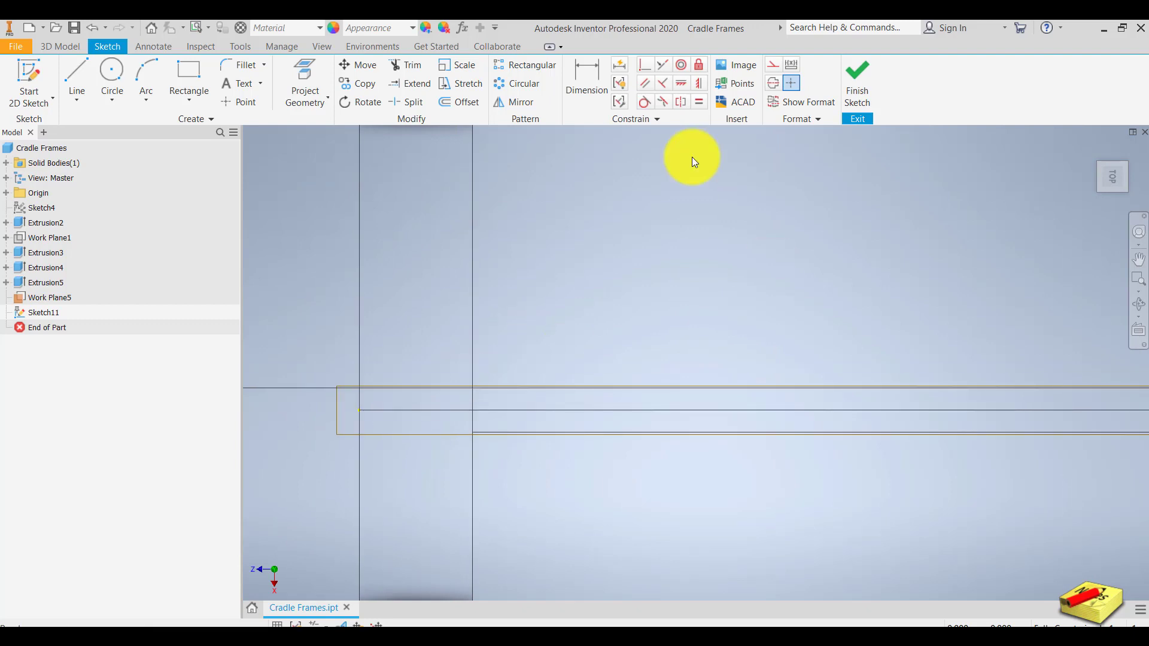
{"action": "left_click", "coordinate": [313, 81]}
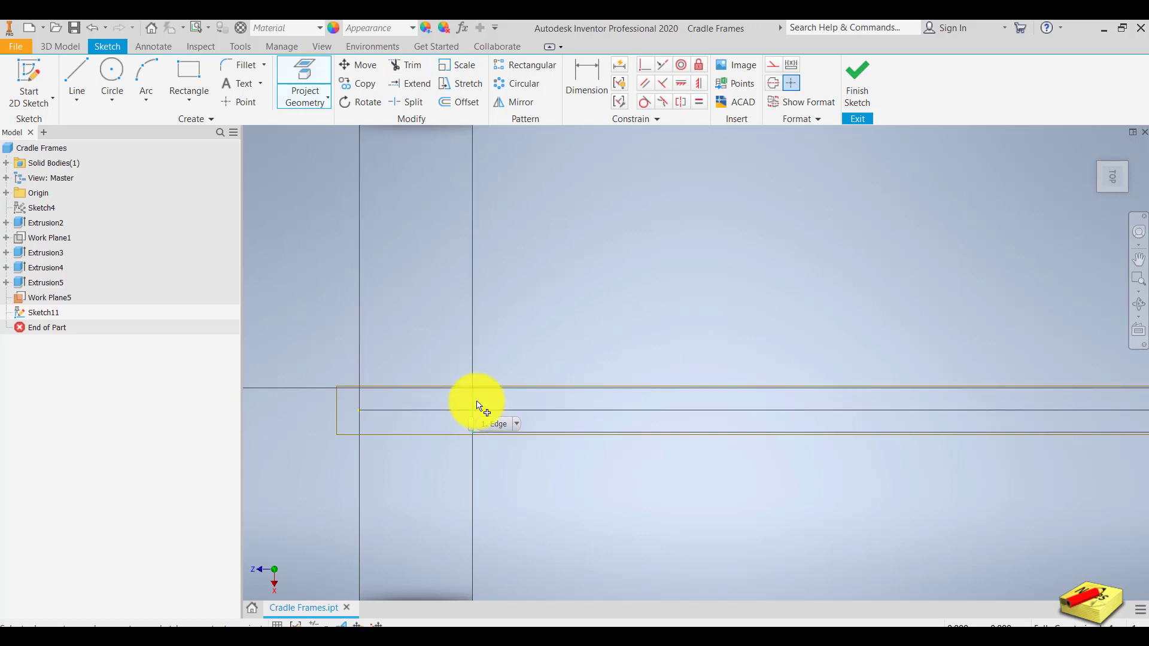
{"action": "left_click", "coordinate": [472, 398]}
{"action": "scroll", "coordinate": [482, 389], "scroll_direction": "up", "scroll_amount": 5}
{"action": "scroll", "coordinate": [482, 389], "scroll_direction": "down", "scroll_amount": 6}
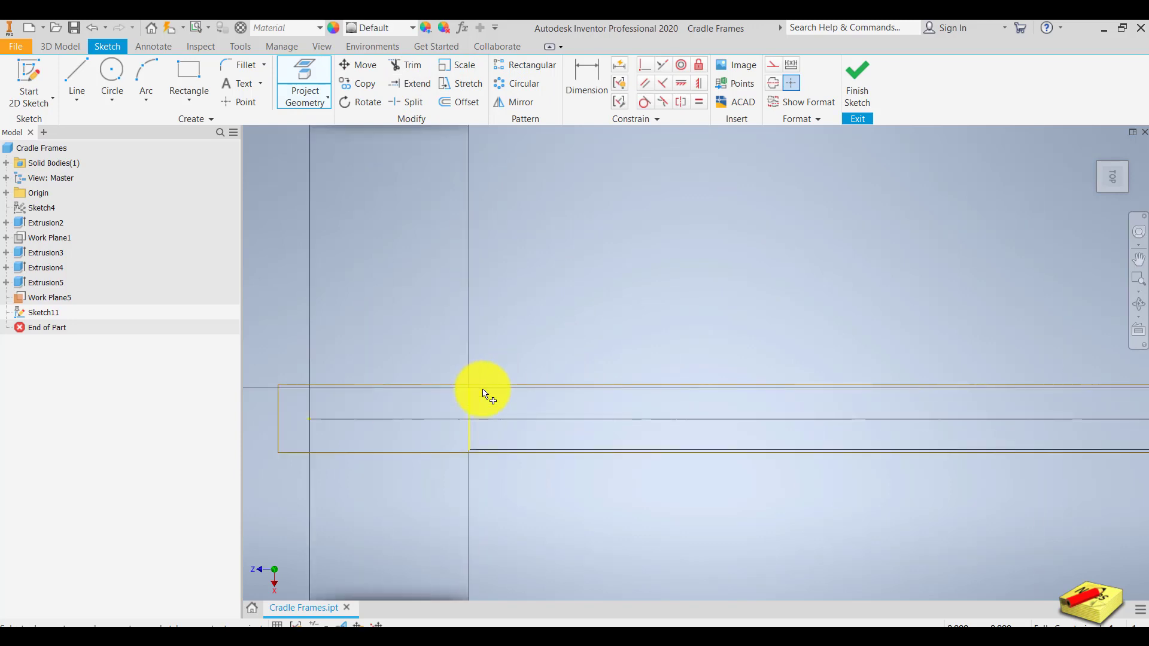
{"action": "middle_click_drag", "start_coordinate": [701, 339], "coordinate": [609, 328]}
{"action": "mouse_move", "coordinate": [410, 329]}
{"action": "middle_mouse_down"}
{"action": "mouse_move", "coordinate": [846, 363]}
{"action": "mouse_move", "coordinate": [717, 347]}
{"action": "middle_mouse_up"}
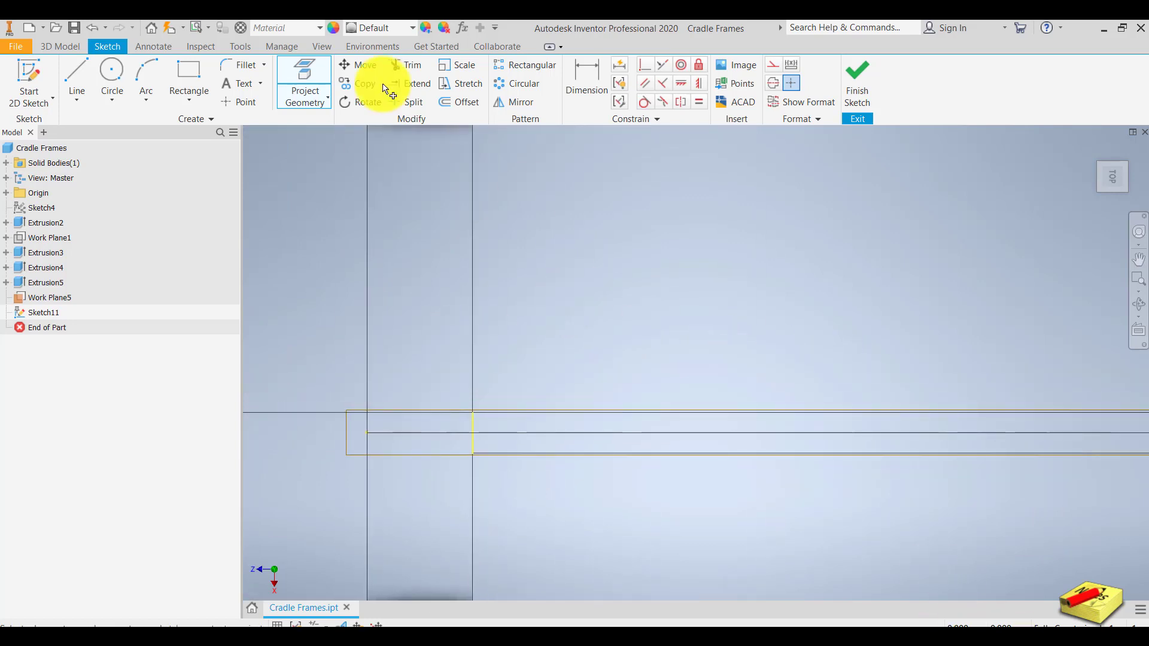
Draw a straight line across the beam's width between its two long edges, about 55 mm from the projected end edge
{"action": "left_click", "coordinate": [74, 71]}
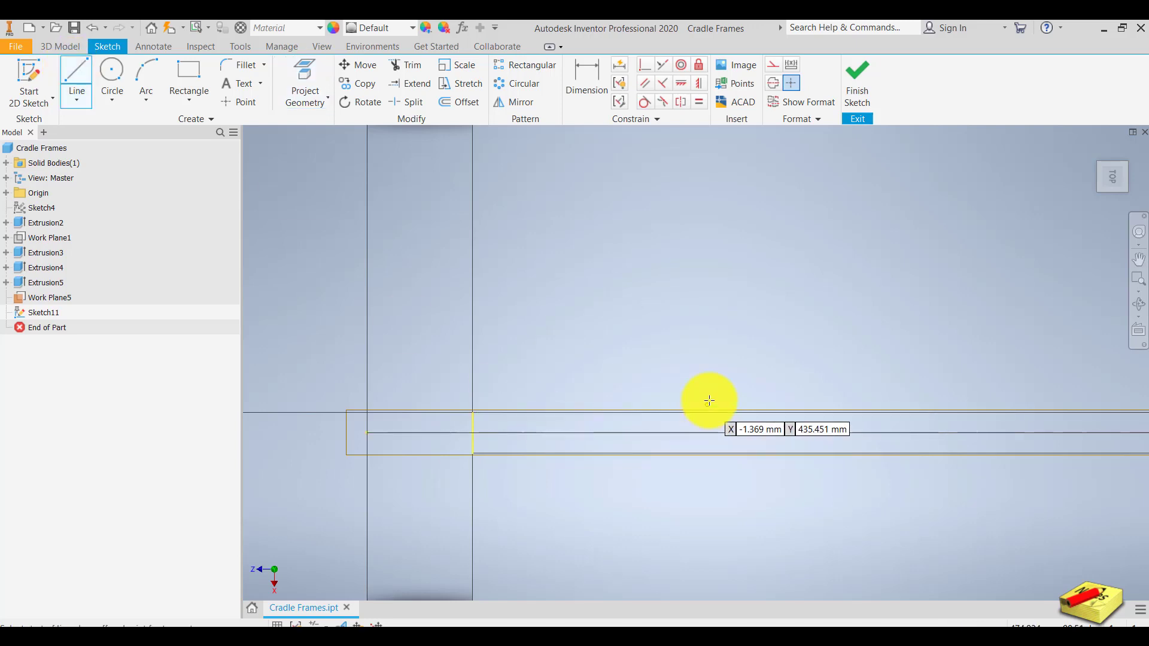
{"action": "left_click", "coordinate": [761, 413]}
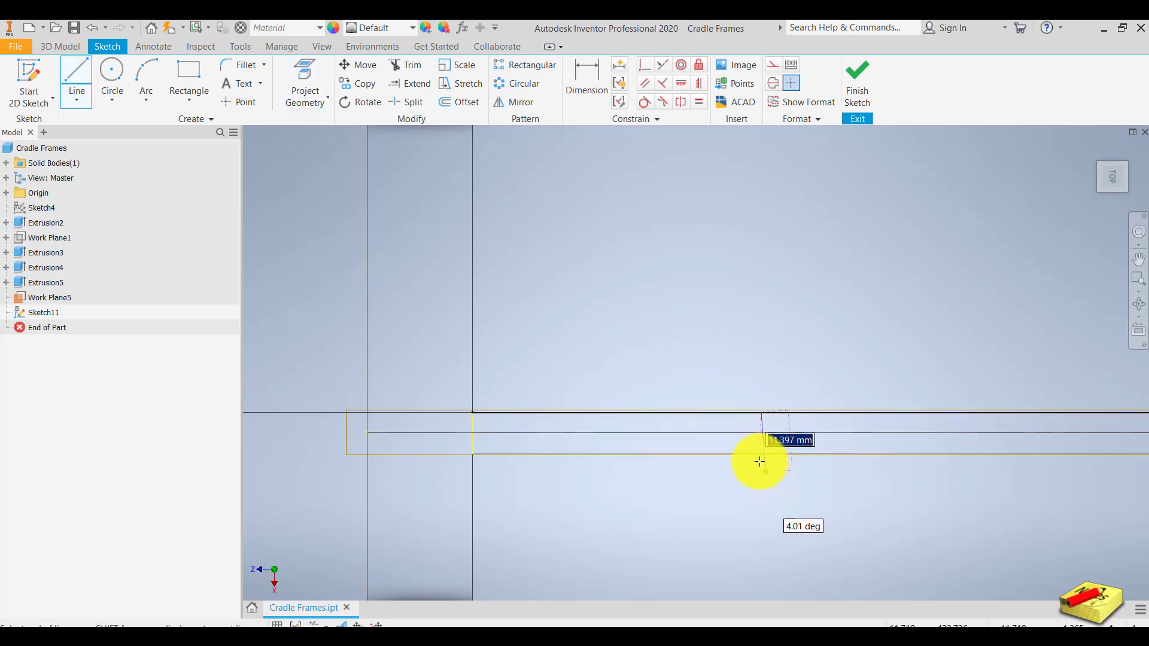
{"action": "left_click", "coordinate": [760, 453]}
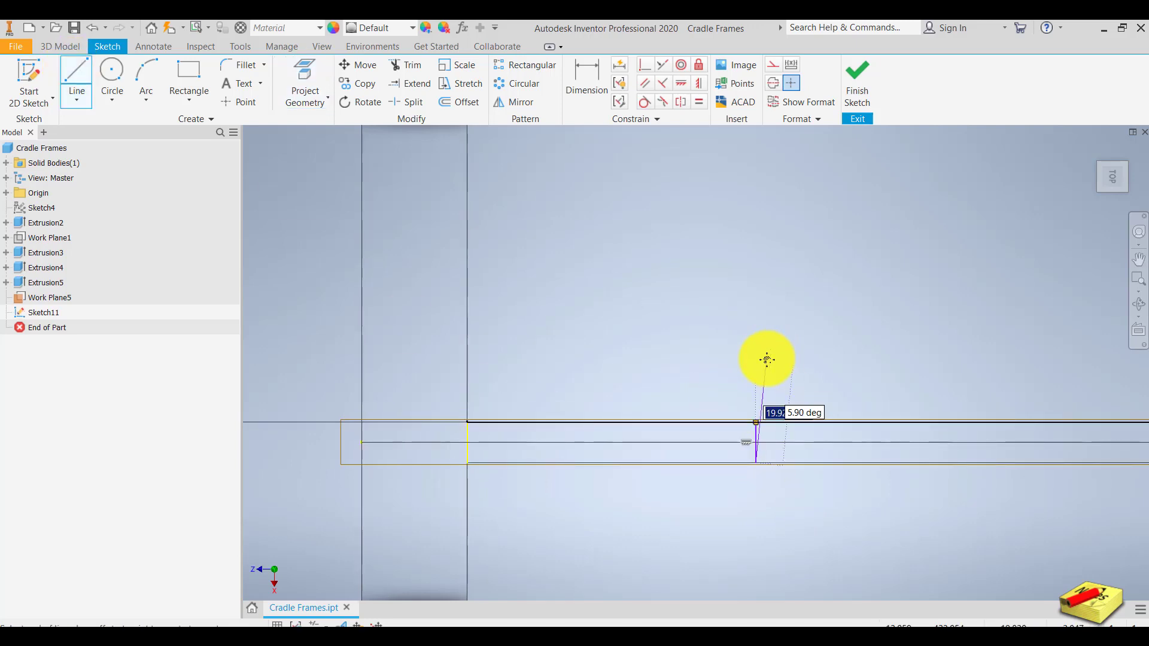
Dimension the distance between the projected end edge and the cross line, and set it to 89.4 mm
{"action": "left_click", "coordinate": [590, 72]}
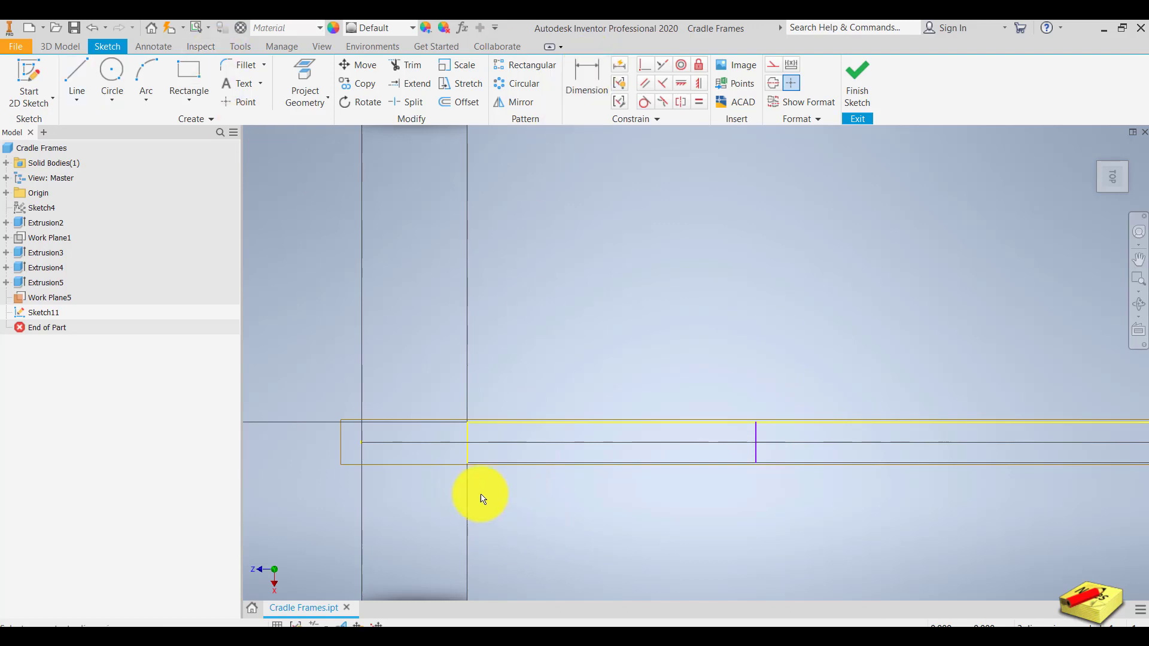
{"action": "left_click", "coordinate": [760, 453]}
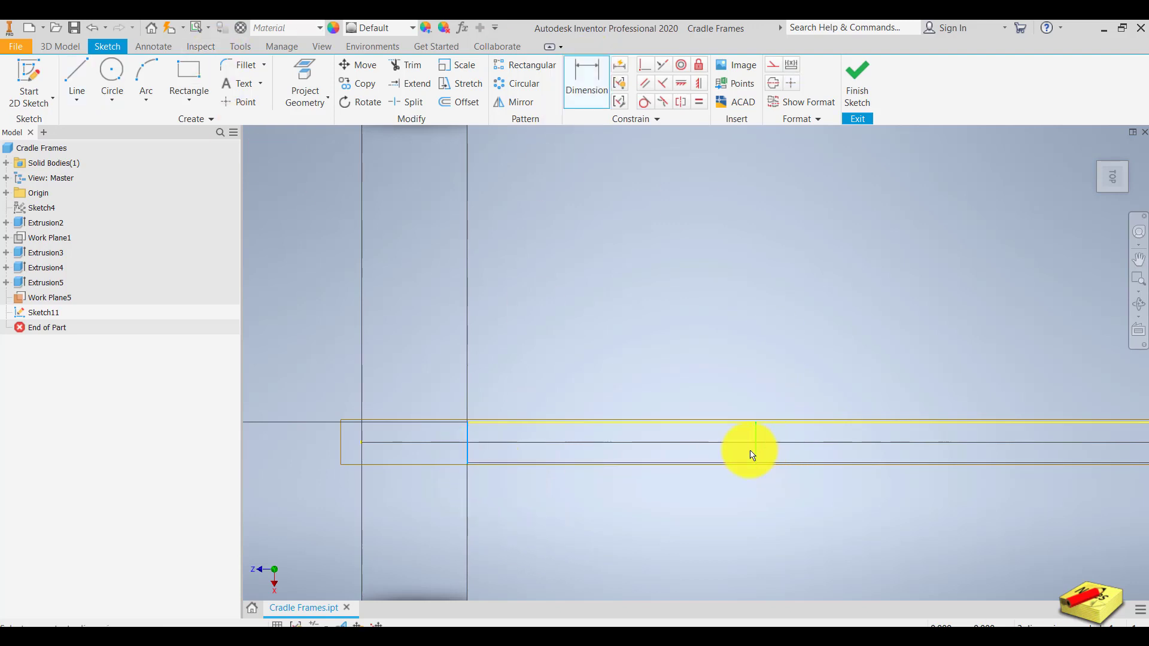
{"action": "left_click", "coordinate": [615, 367]}
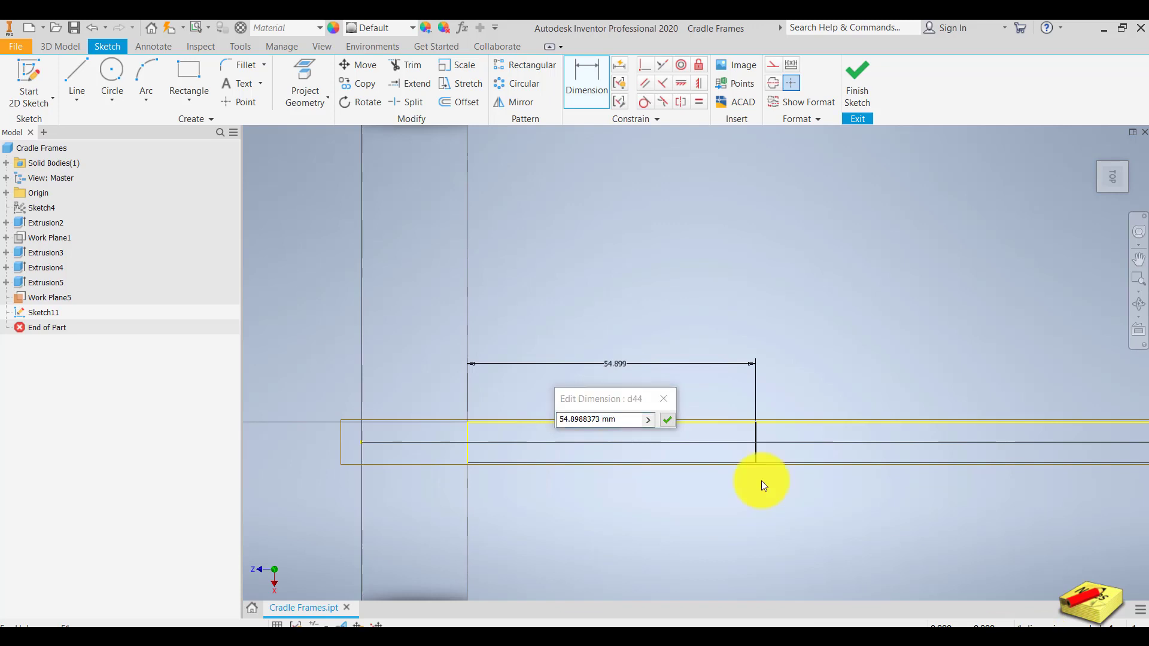
{"action": "left_click", "coordinate": [627, 421]}
{"action": "left_click_drag", "start_coordinate": [627, 422], "coordinate": [532, 420]}
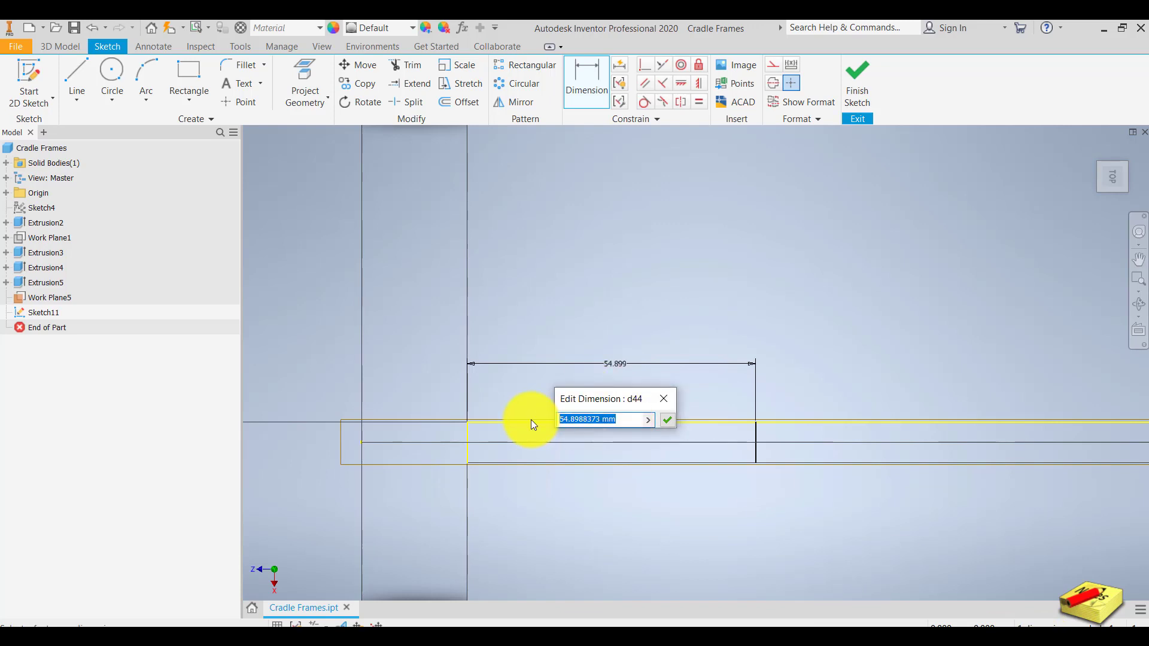
{"action": "type", "text": "89"}
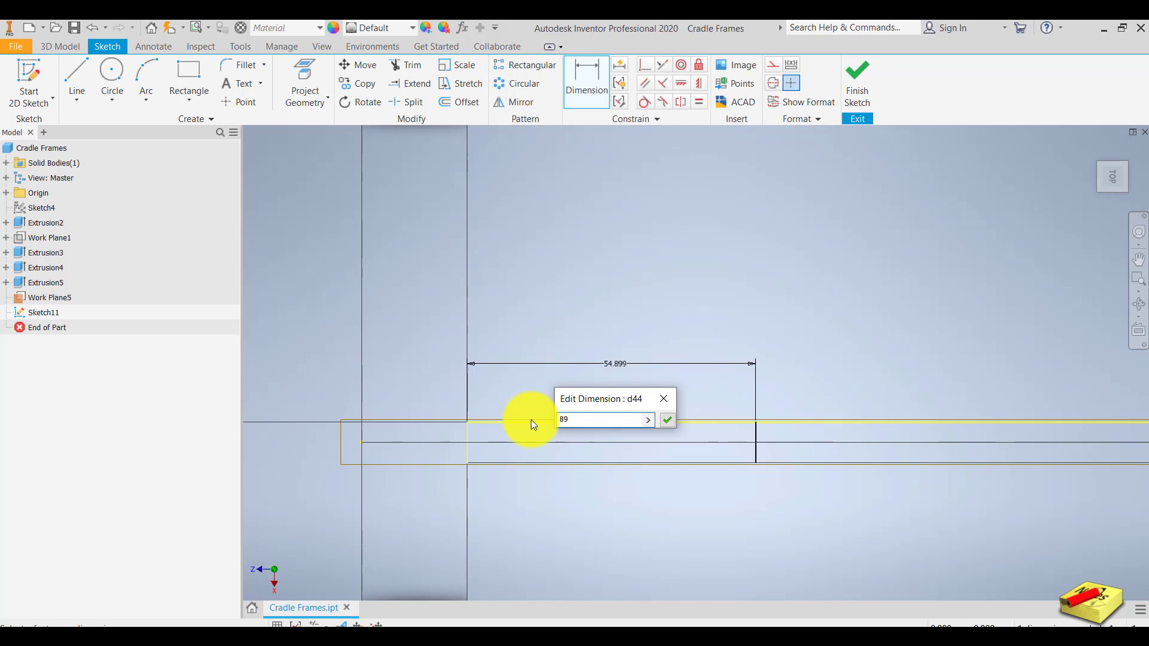
{"action": "type", "text": ".4"}
{"action": "left_click", "coordinate": [669, 420]}
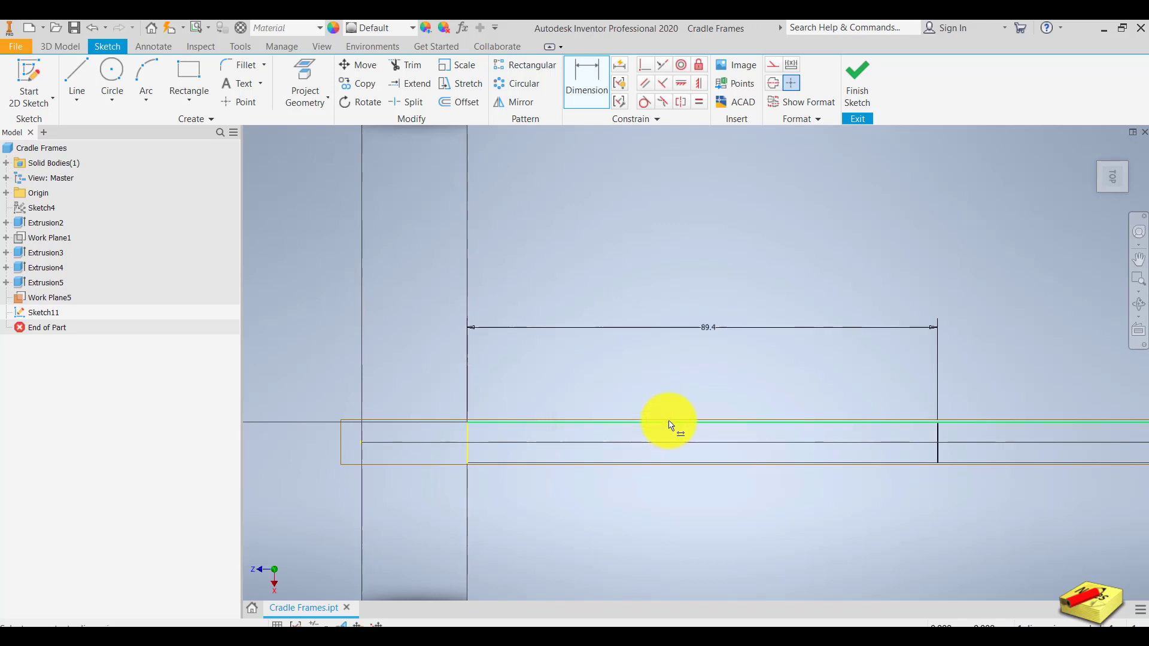
{"action": "scroll", "coordinate": [662, 423], "scroll_direction": "down", "scroll_amount": 4}
{"action": "scroll", "coordinate": [728, 419], "scroll_direction": "up", "scroll_amount": 3}
{"action": "mouse_move", "coordinate": [729, 419]}
{"action": "middle_mouse_down"}
{"action": "mouse_move", "coordinate": [585, 385]}
{"action": "mouse_move", "coordinate": [583, 359]}
{"action": "middle_mouse_up"}
{"action": "middle_click_drag", "start_coordinate": [663, 363], "coordinate": [675, 382]}
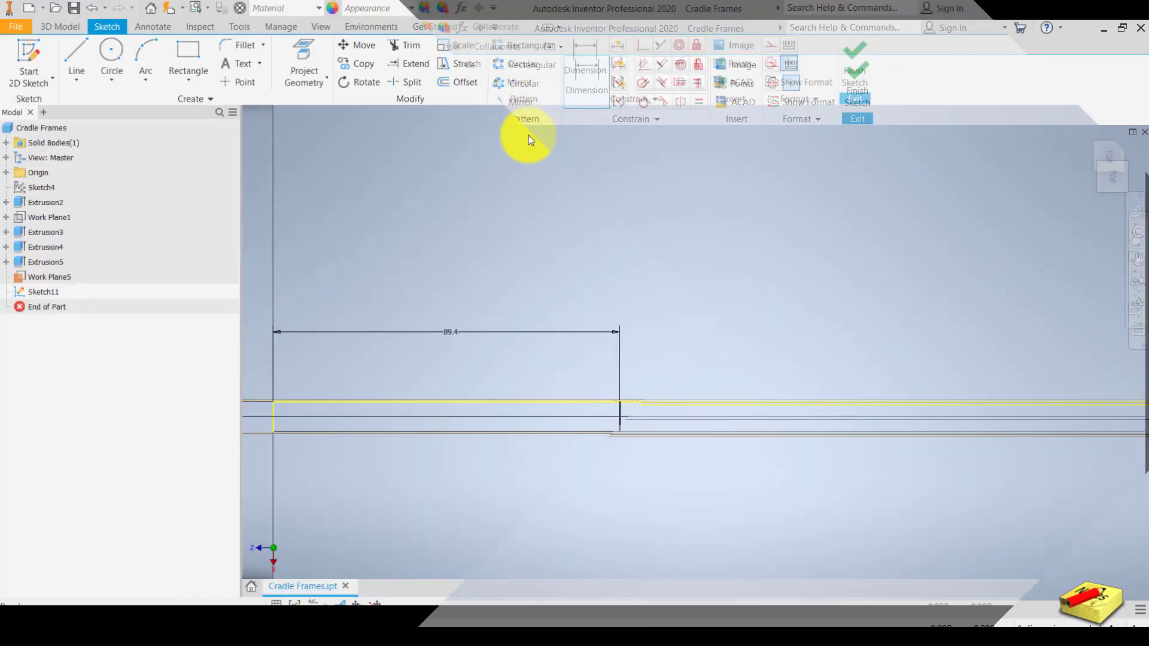
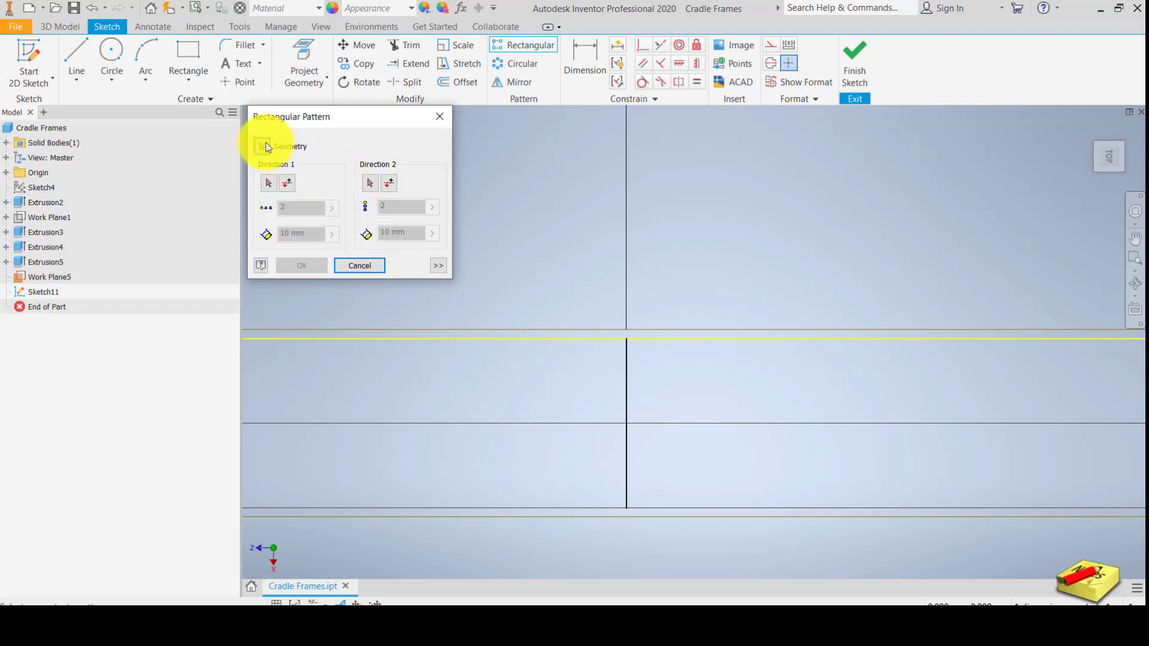
Rectangular-pattern the cross line along the beam's long edge, away from the dimensioned end, with 6 instances spaced 50.10 mm apart
{"action": "left_click", "coordinate": [624, 388]}
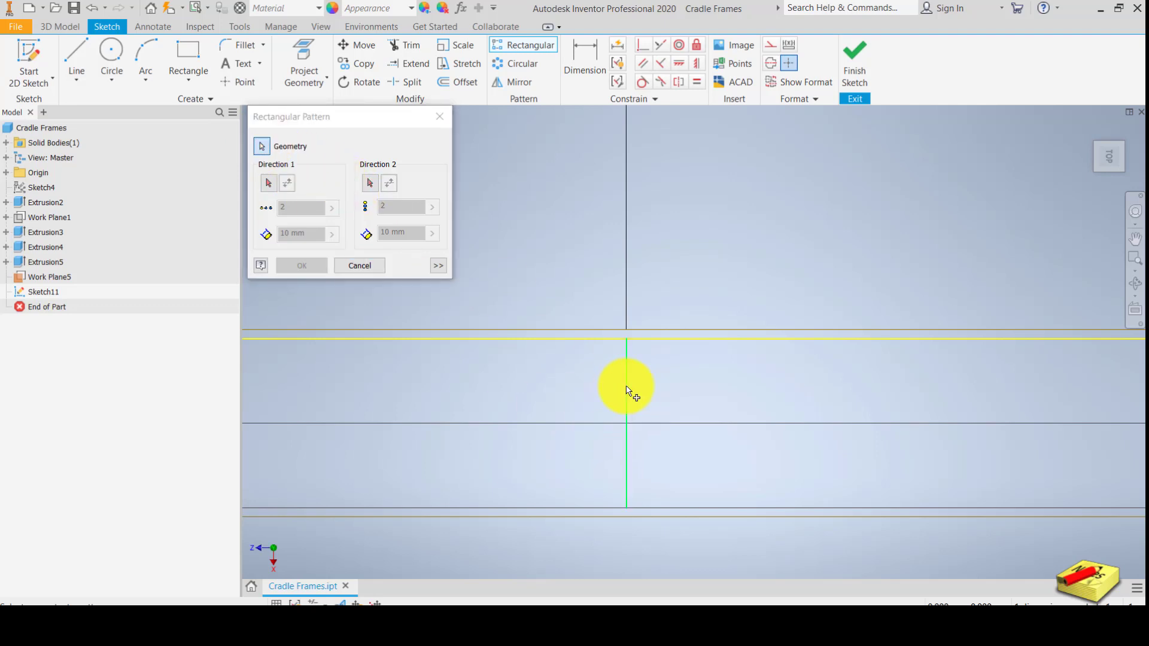
{"action": "middle_click_drag", "start_coordinate": [669, 385], "coordinate": [612, 383]}
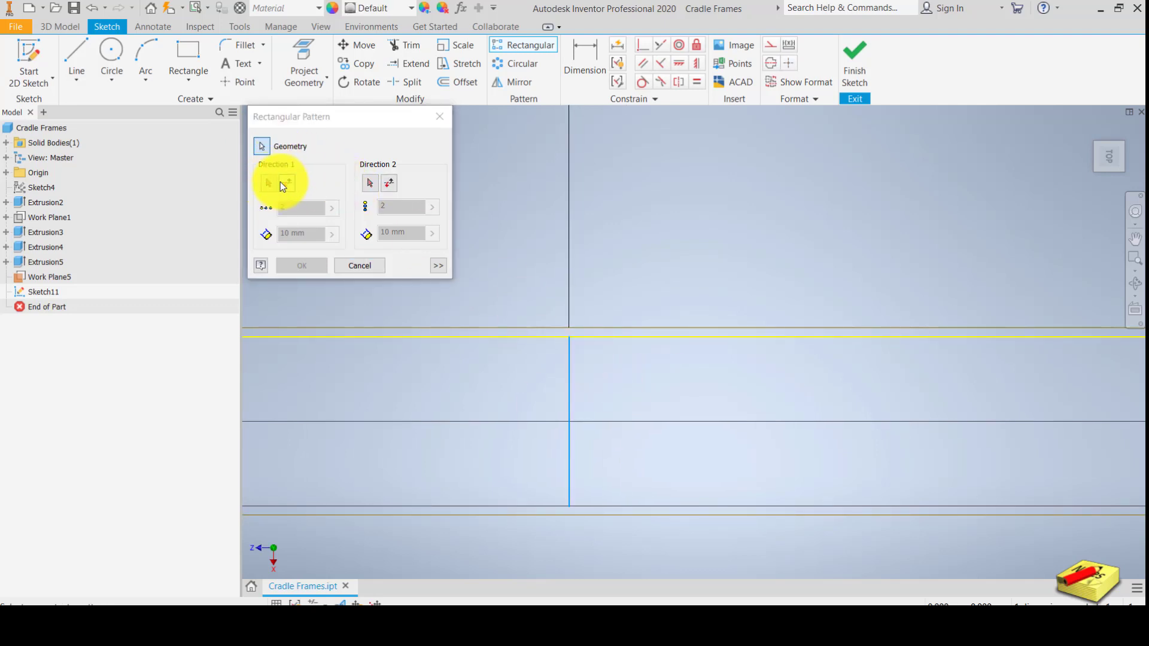
{"action": "left_click", "coordinate": [606, 337]}
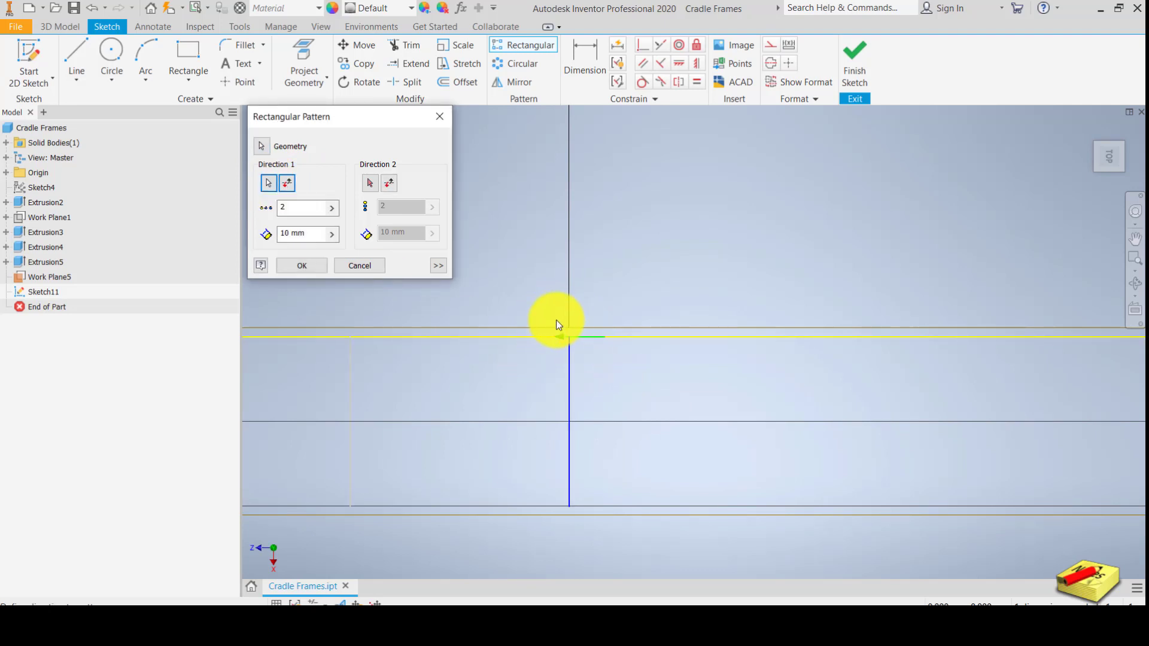
{"action": "left_click", "coordinate": [288, 184]}
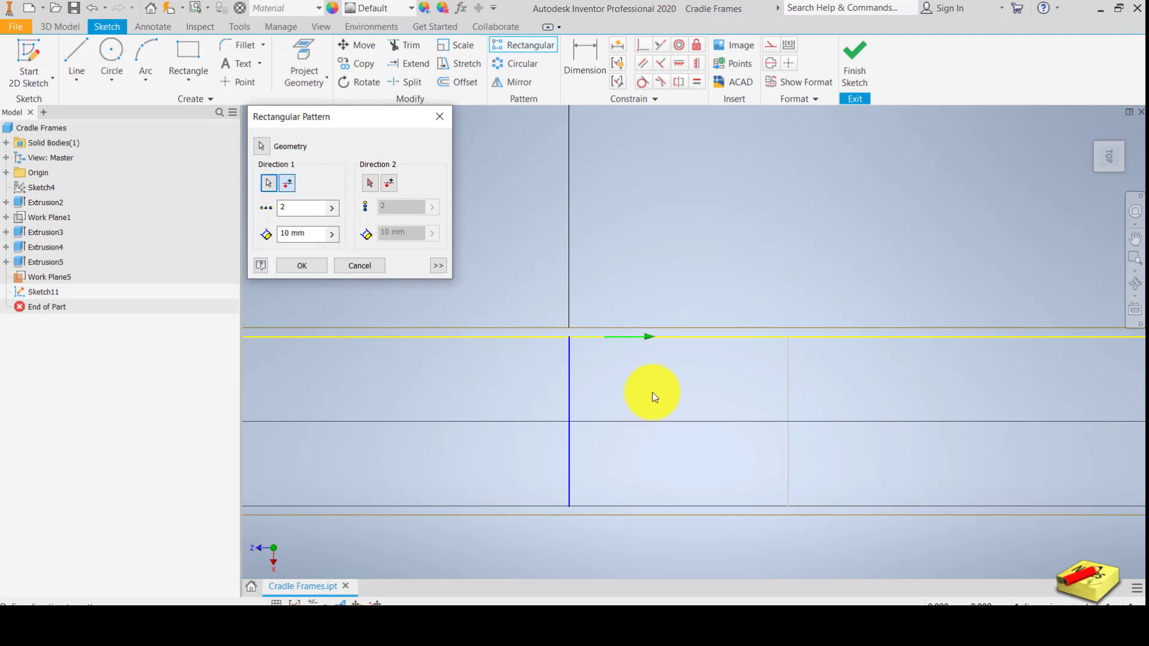
{"action": "scroll", "coordinate": [655, 393], "scroll_direction": "up", "scroll_amount": 3}
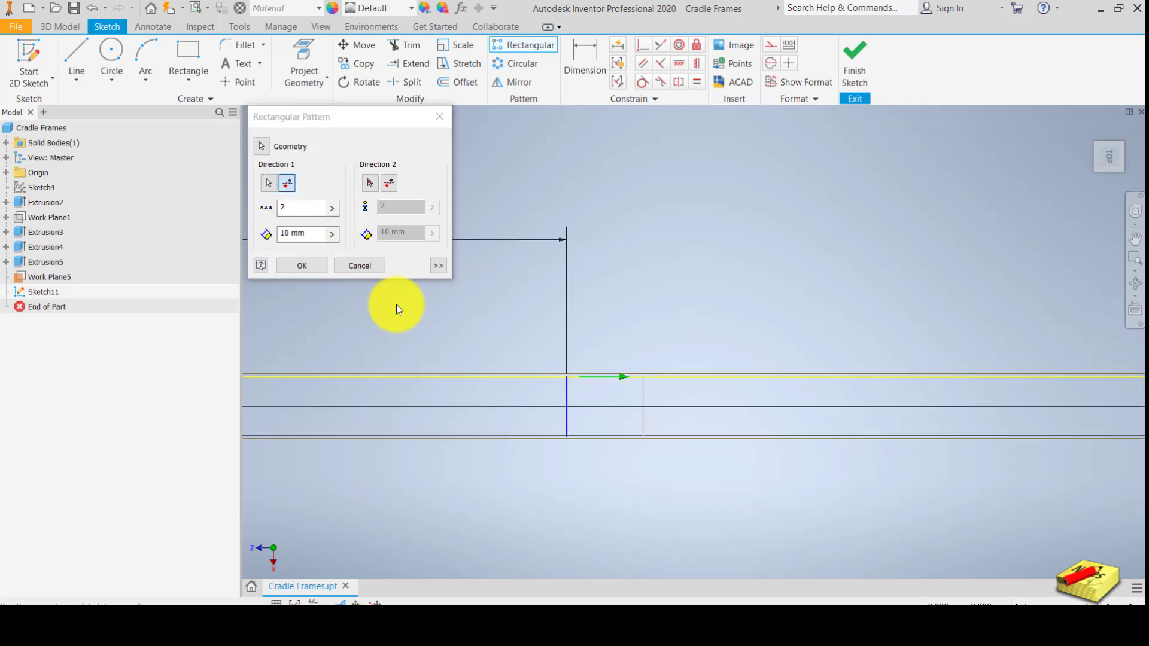
{"action": "scroll", "coordinate": [623, 389], "scroll_direction": "up", "scroll_amount": 2}
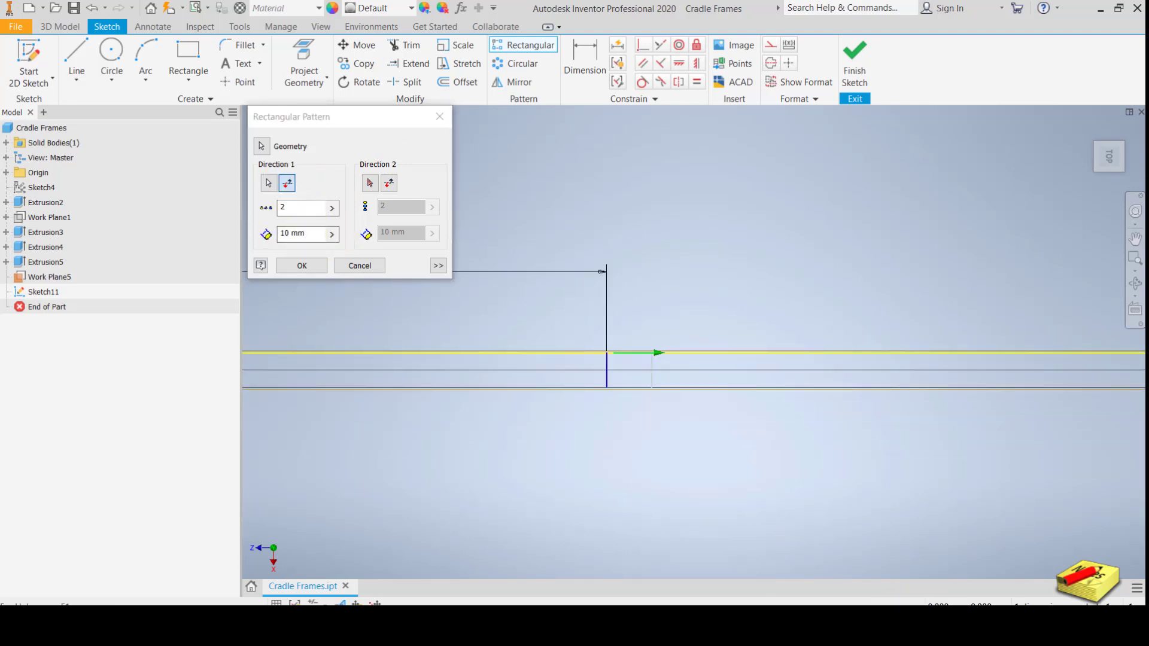
{"action": "double_click", "coordinate": [301, 207]}
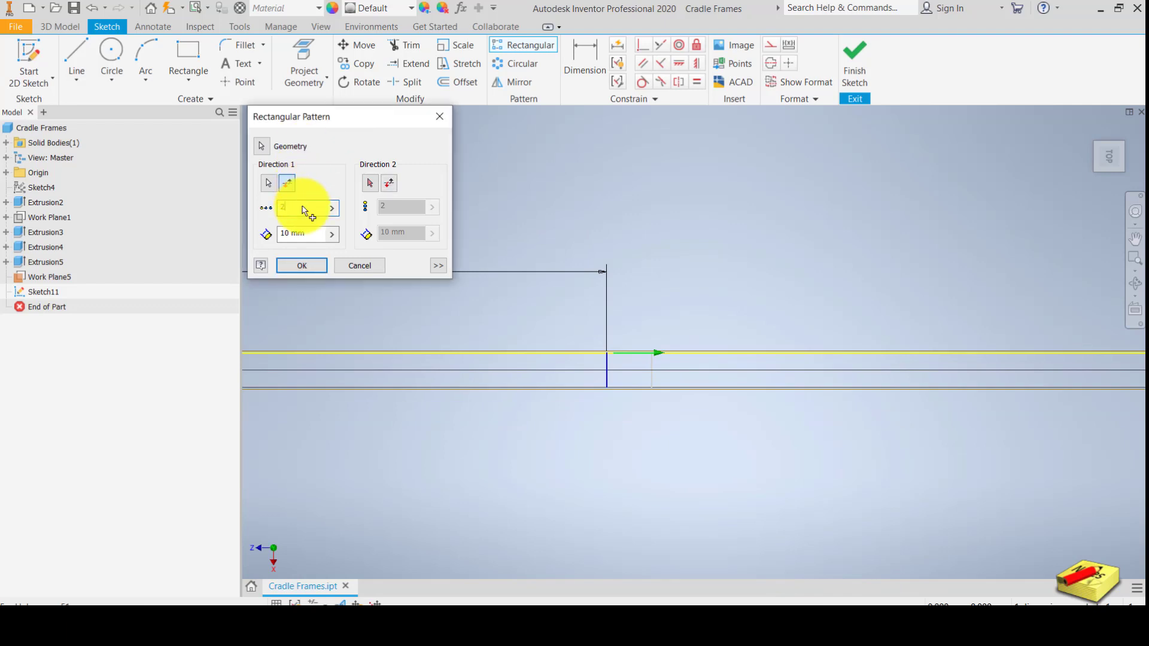
{"action": "type", "text": "6"}
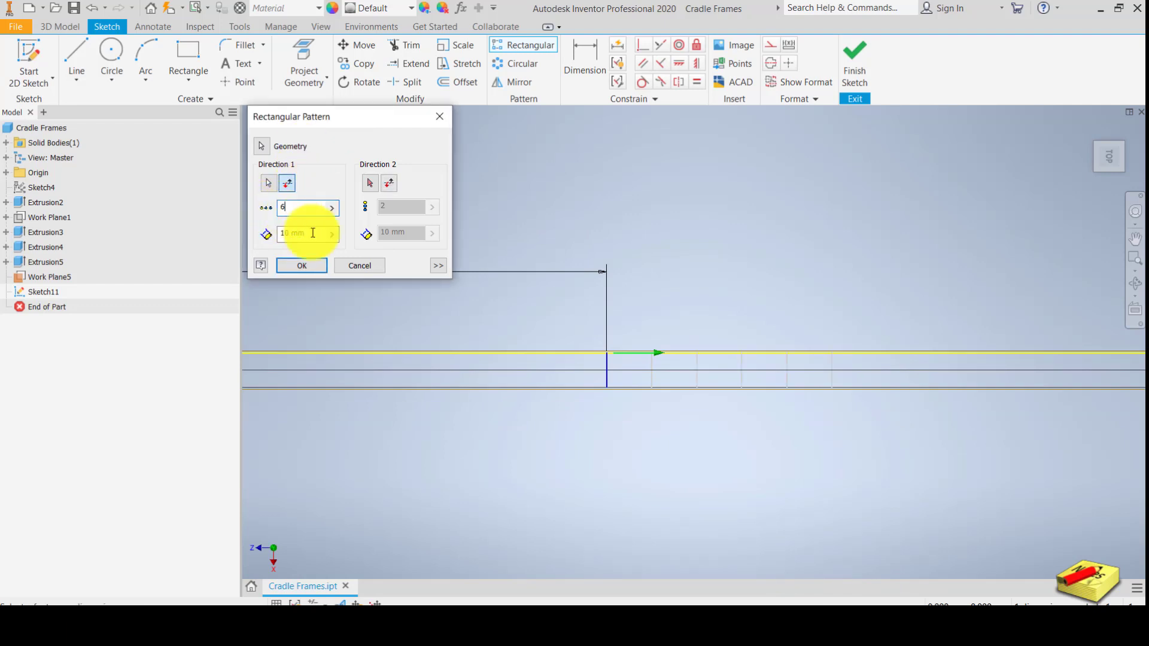
{"action": "left_click_drag", "start_coordinate": [315, 235], "coordinate": [264, 233]}
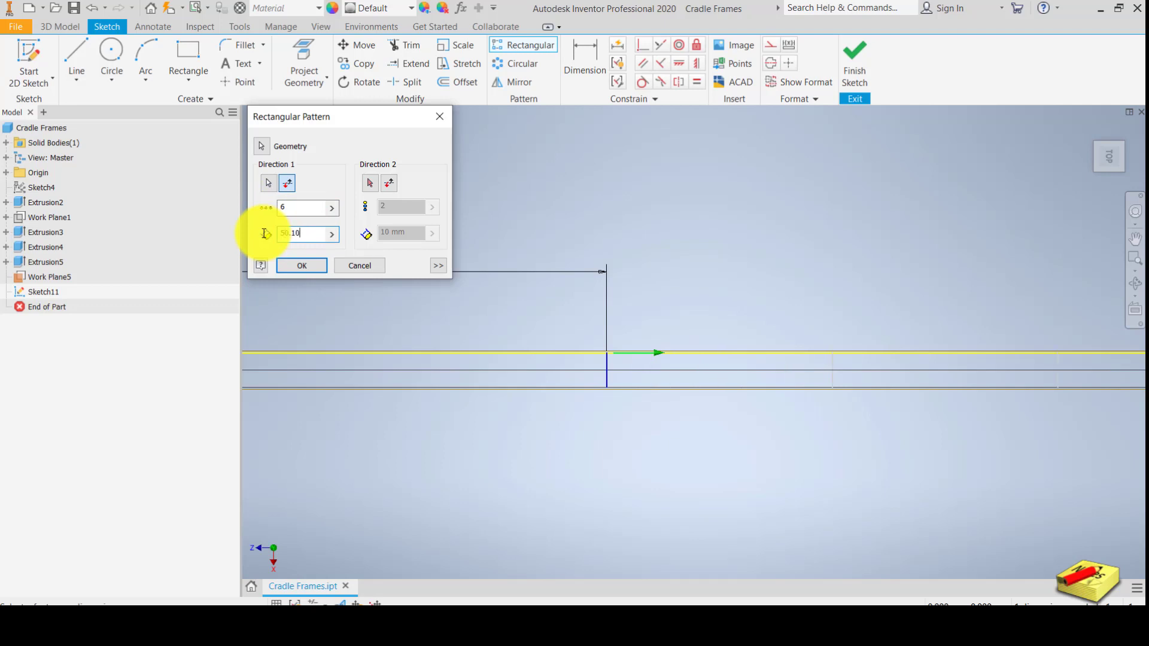
{"action": "left_click", "coordinate": [290, 266]}
Edit the cross-line pattern to have 7 instances along the beam
{"action": "scroll", "coordinate": [392, 376], "scroll_direction": "down", "scroll_amount": 2}
{"action": "scroll", "coordinate": [392, 376], "scroll_direction": "down", "scroll_amount": 4}
{"action": "scroll", "coordinate": [392, 376], "scroll_direction": "up", "scroll_amount": 2}
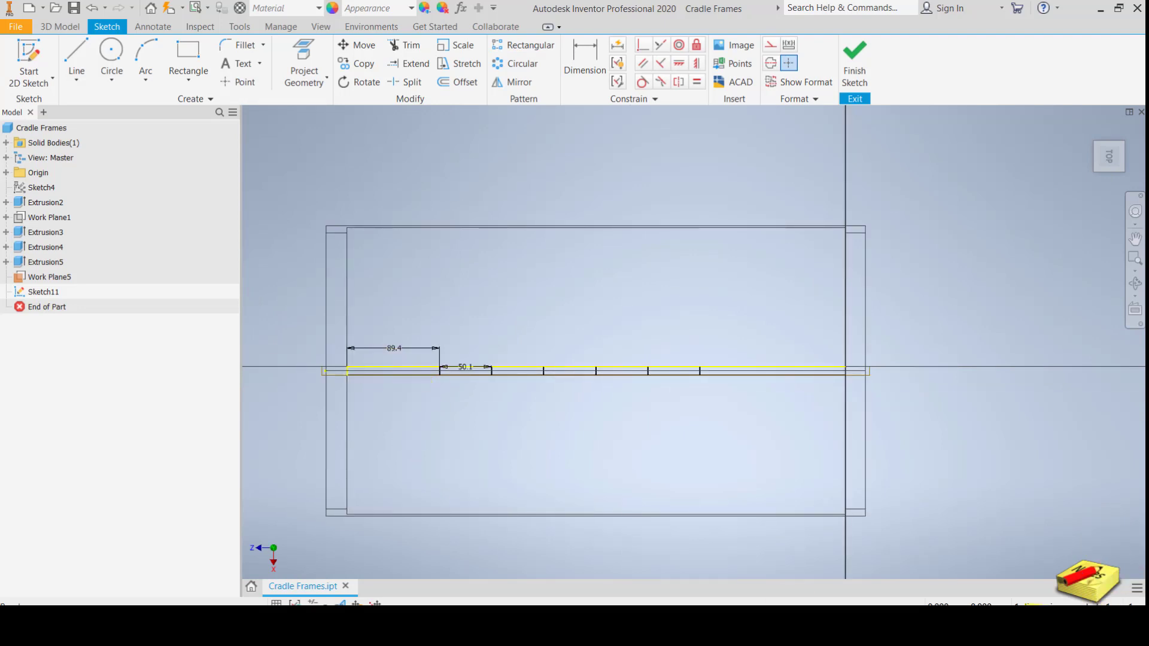
{"action": "scroll", "coordinate": [513, 354], "scroll_direction": "up", "scroll_amount": 5}
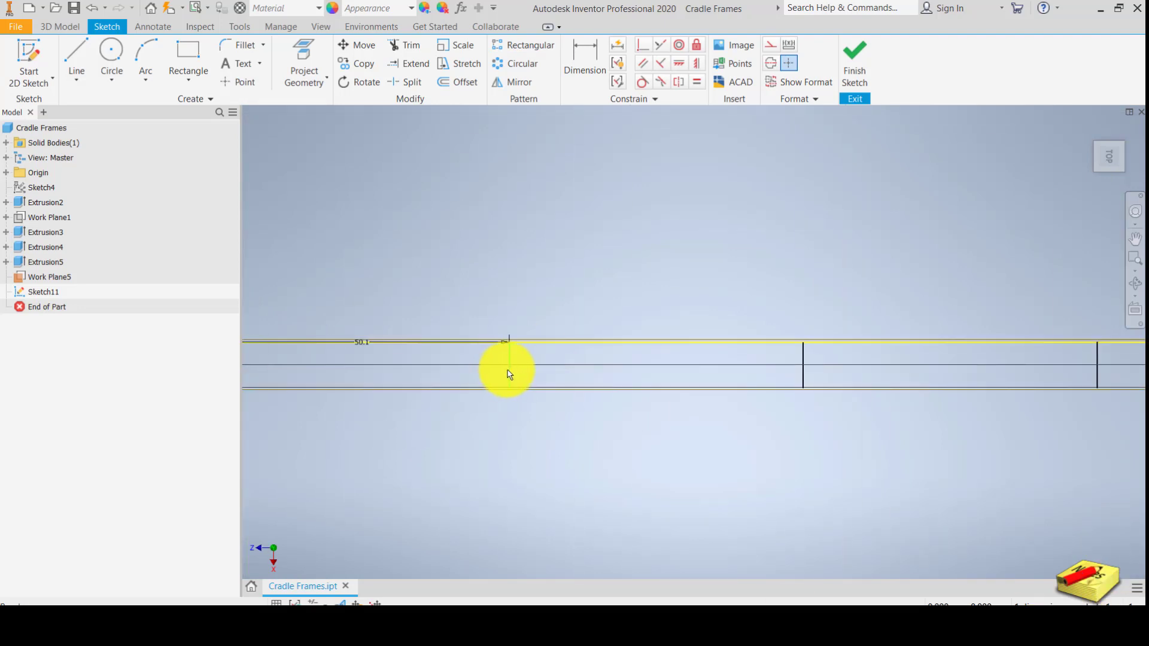
{"action": "left_click", "coordinate": [510, 370]}
{"action": "right_click", "coordinate": [510, 370]}
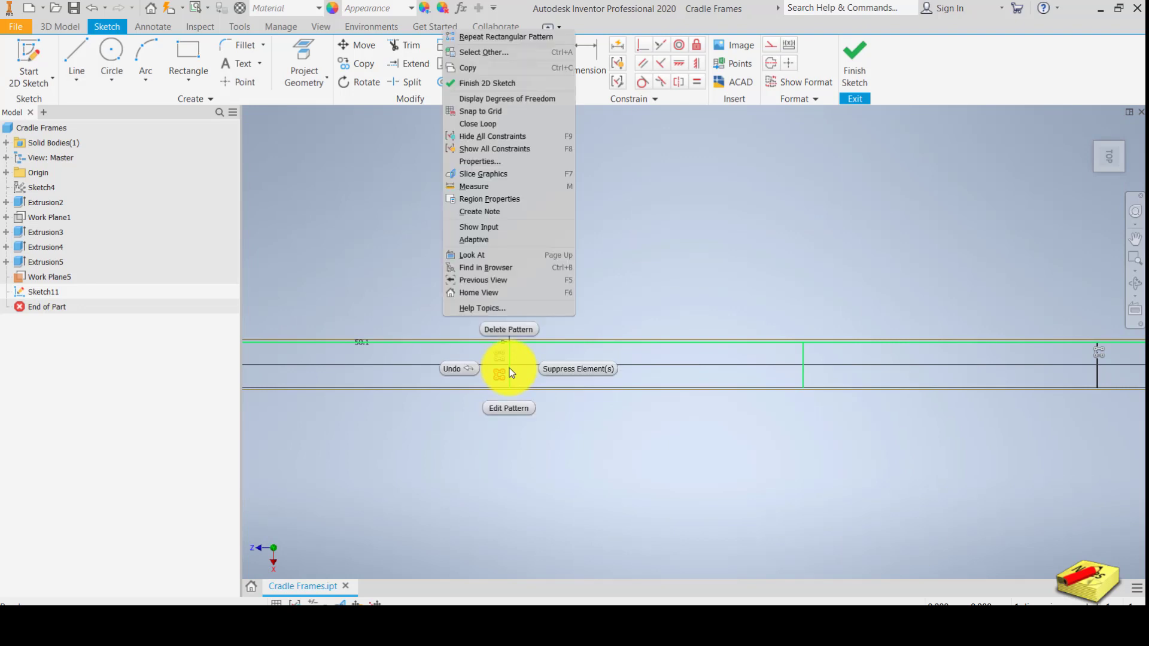
{"action": "left_click", "coordinate": [509, 409]}
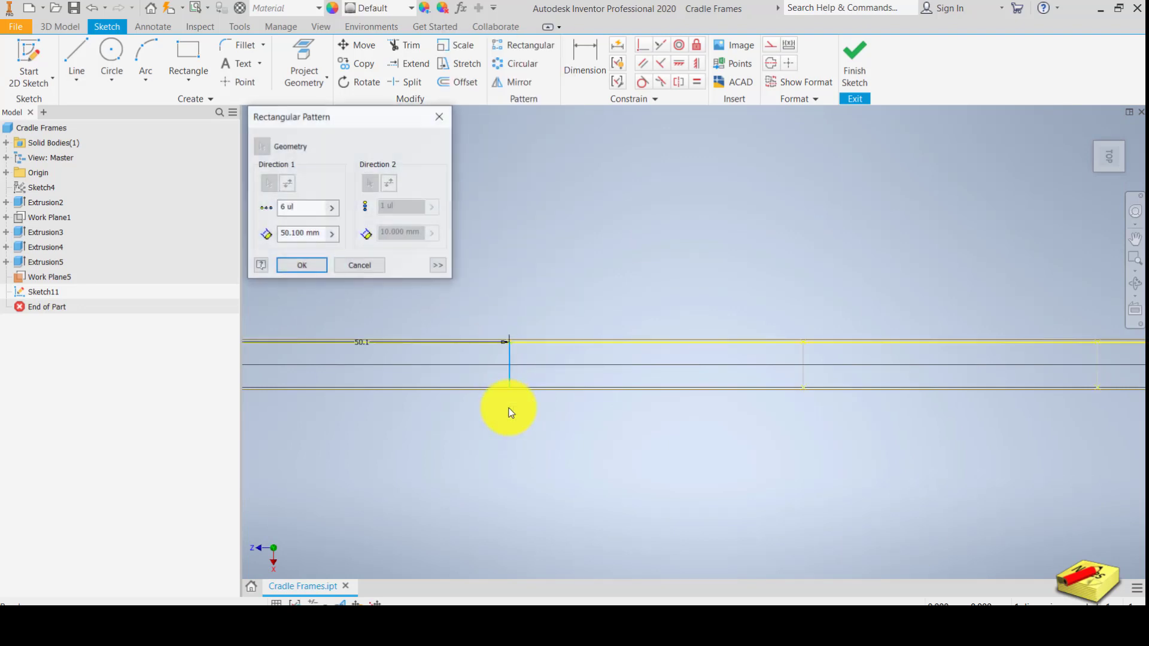
{"action": "left_click_drag", "start_coordinate": [300, 207], "coordinate": [258, 206]}
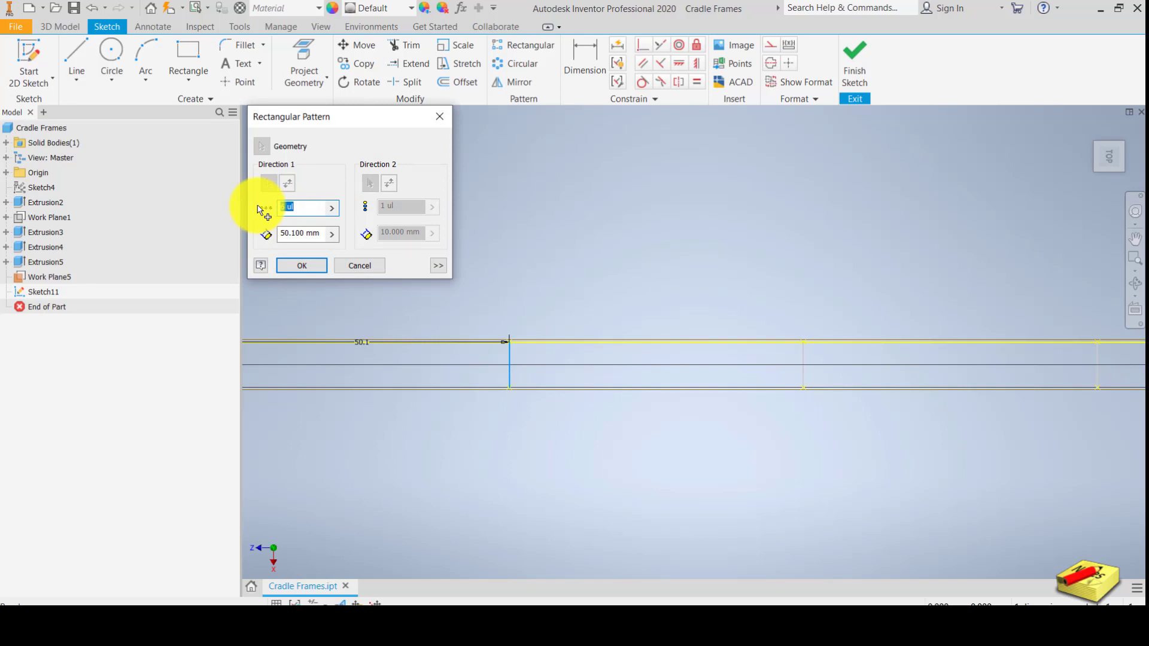
{"action": "type", "text": "7"}
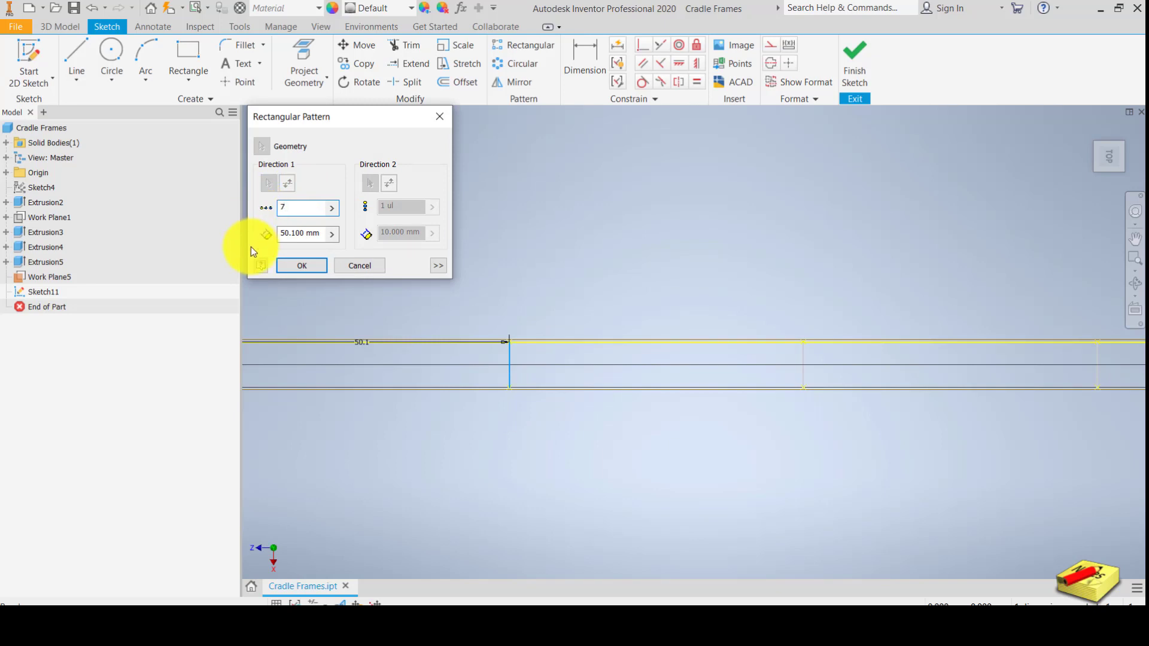
{"action": "left_click", "coordinate": [301, 266]}
Check the patterned cross lines along the beam and finish the 2D sketch
{"action": "scroll", "coordinate": [429, 356], "scroll_direction": "up", "scroll_amount": 5}
{"action": "scroll", "coordinate": [429, 356], "scroll_direction": "down", "scroll_amount": 5}
{"action": "scroll", "coordinate": [436, 411], "scroll_direction": "up", "scroll_amount": 2}
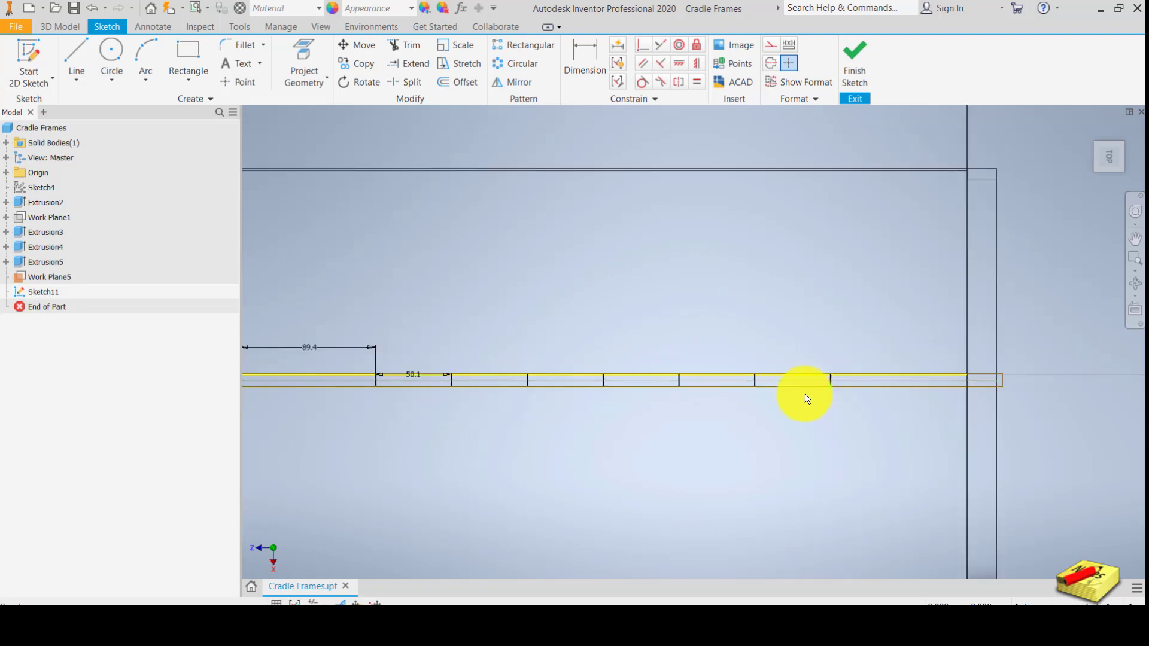
{"action": "scroll", "coordinate": [658, 453], "scroll_direction": "up", "scroll_amount": 5}
{"action": "scroll", "coordinate": [626, 454], "scroll_direction": "down", "scroll_amount": 3}
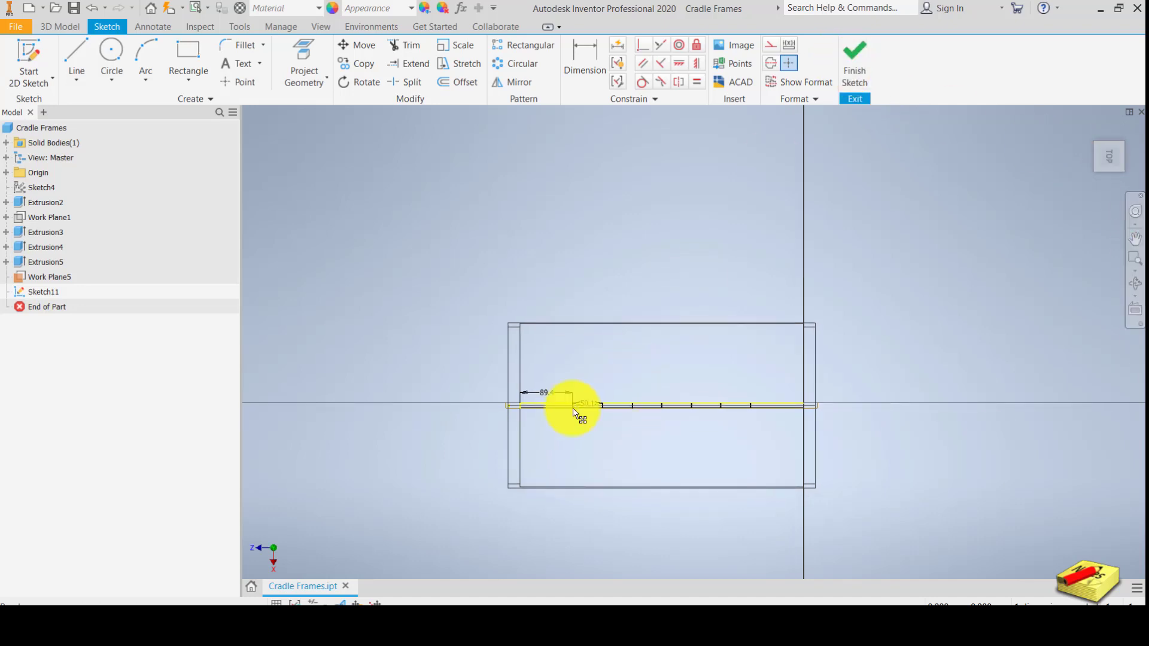
{"action": "scroll", "coordinate": [539, 418], "scroll_direction": "down", "scroll_amount": 5}
{"action": "scroll", "coordinate": [504, 408], "scroll_direction": "down", "scroll_amount": 3}
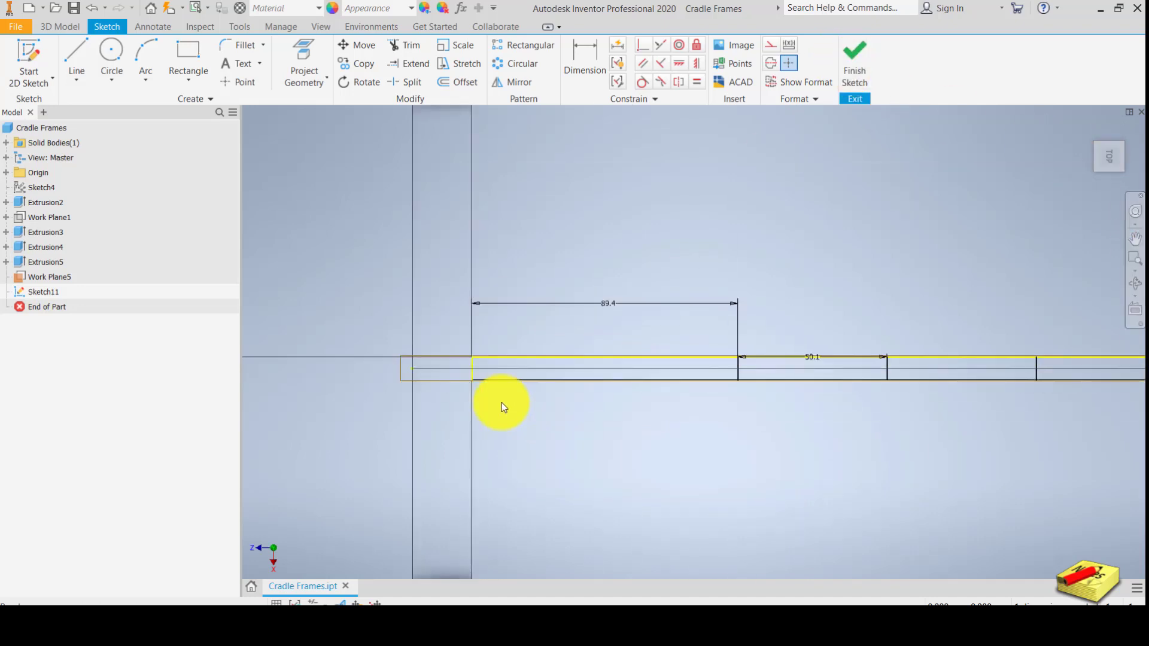
{"action": "middle_click_drag", "start_coordinate": [628, 410], "coordinate": [625, 418]}
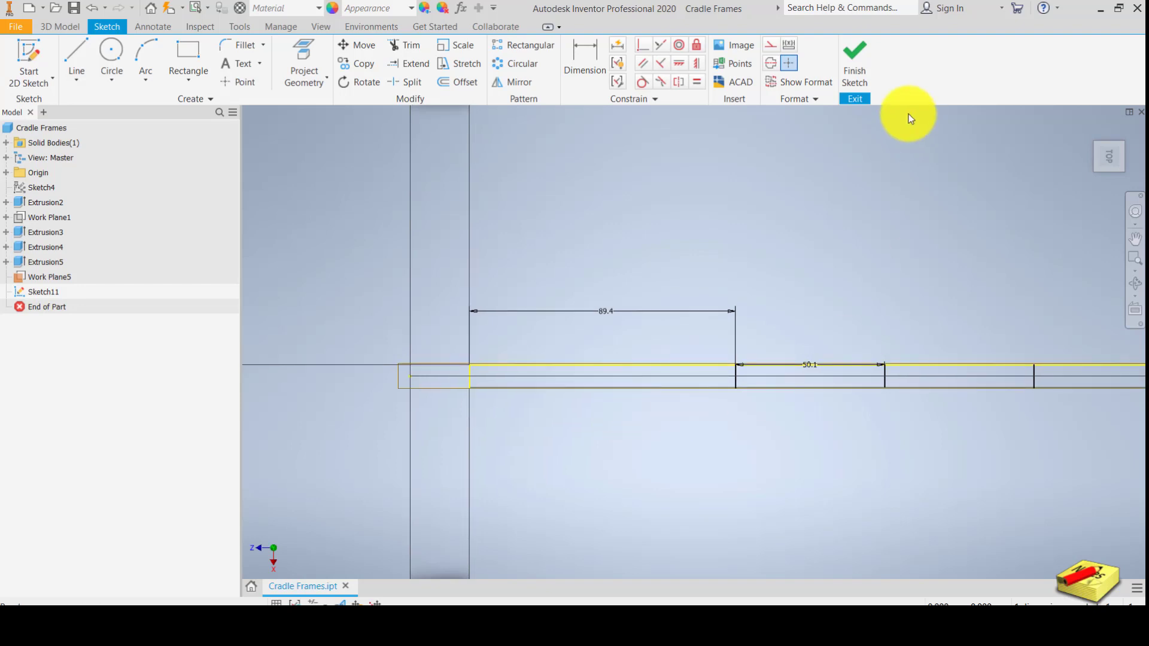
{"action": "left_click", "coordinate": [852, 67]}
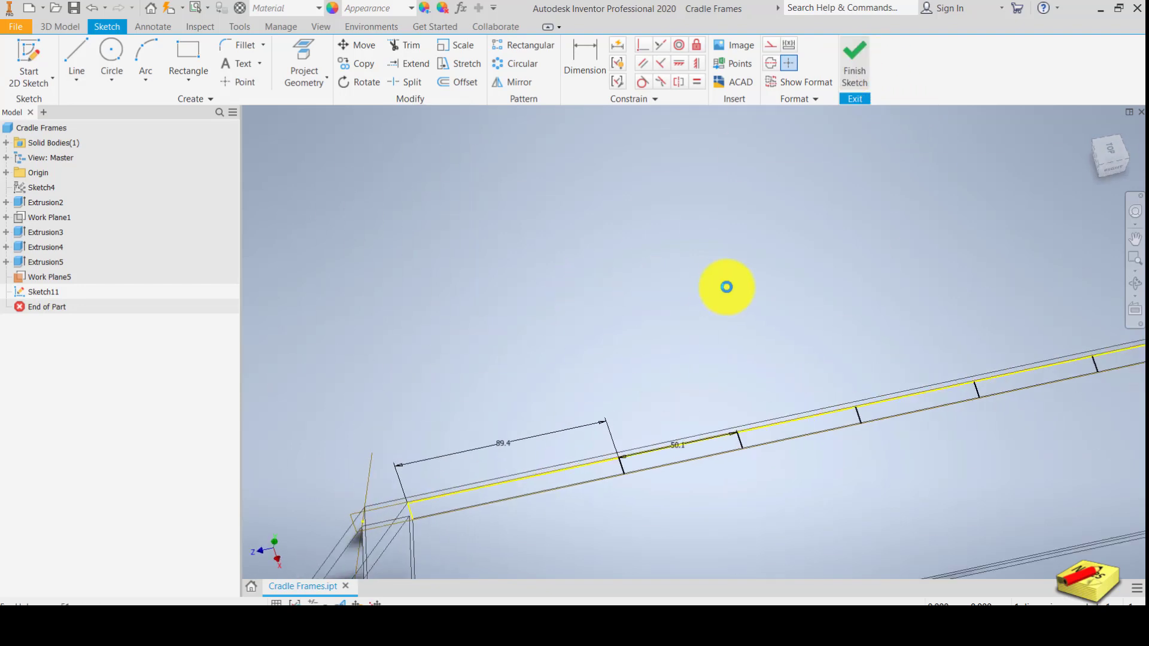
Create a work axis on the first cross line, the one nearest the dimensioned beam end, using the On Line or Edge option
{"action": "scroll", "coordinate": [627, 301], "scroll_direction": "up", "scroll_amount": 4}
{"action": "scroll", "coordinate": [630, 298], "scroll_direction": "down", "scroll_amount": 5}
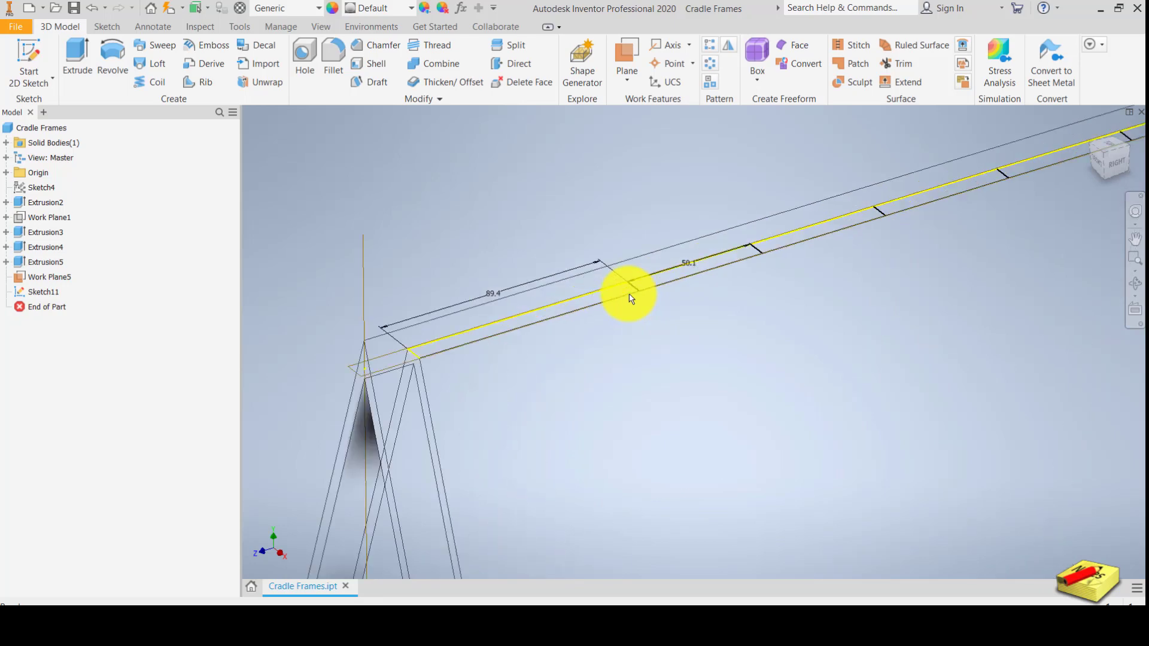
{"action": "middle_click_drag", "start_coordinate": [630, 333], "coordinate": [590, 377]}
{"action": "scroll", "coordinate": [469, 342], "scroll_direction": "down", "scroll_amount": 5}
{"action": "scroll", "coordinate": [482, 369], "scroll_direction": "up", "scroll_amount": 4}
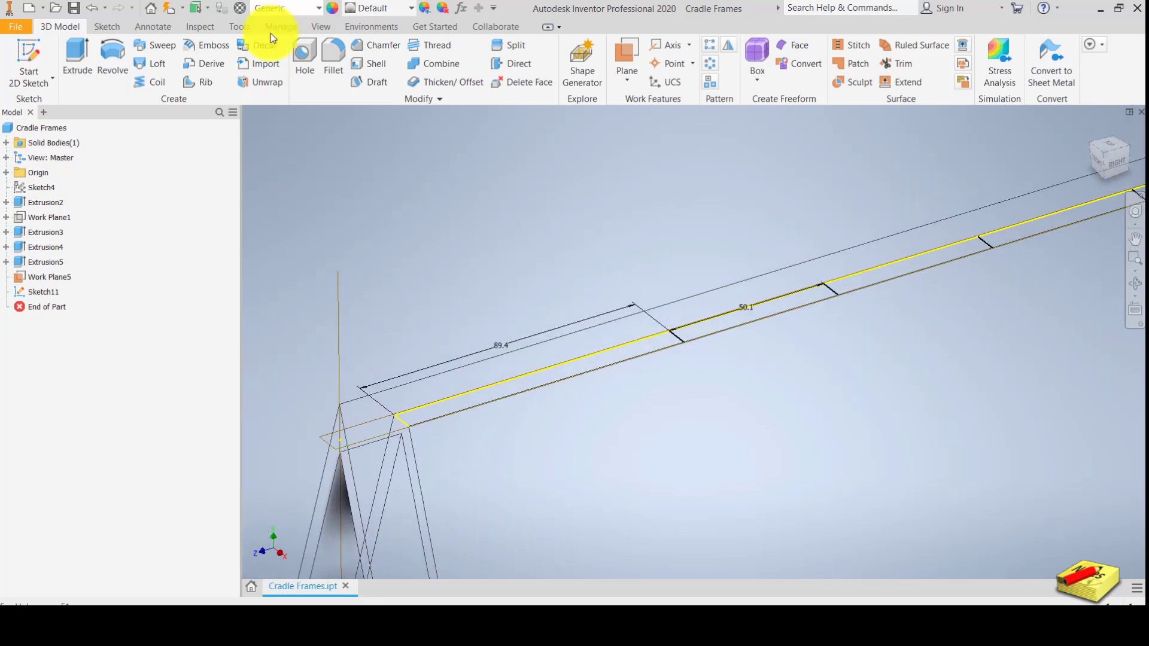
{"action": "left_click", "coordinate": [687, 43]}
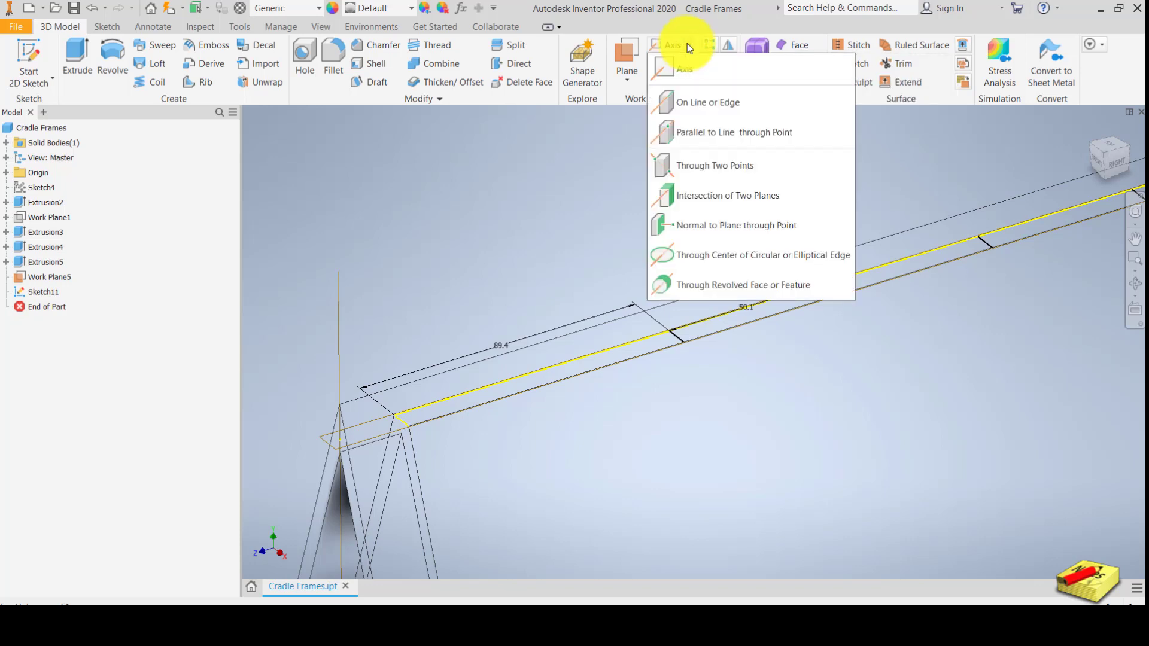
{"action": "left_click", "coordinate": [688, 102]}
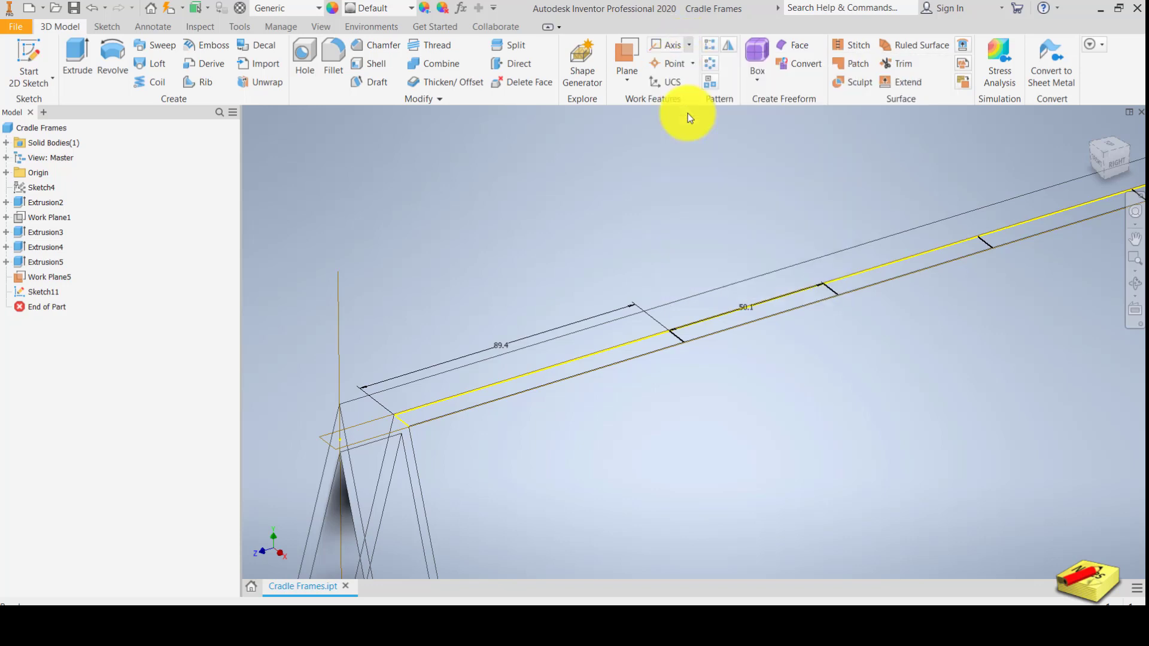
{"action": "left_click", "coordinate": [684, 342]}
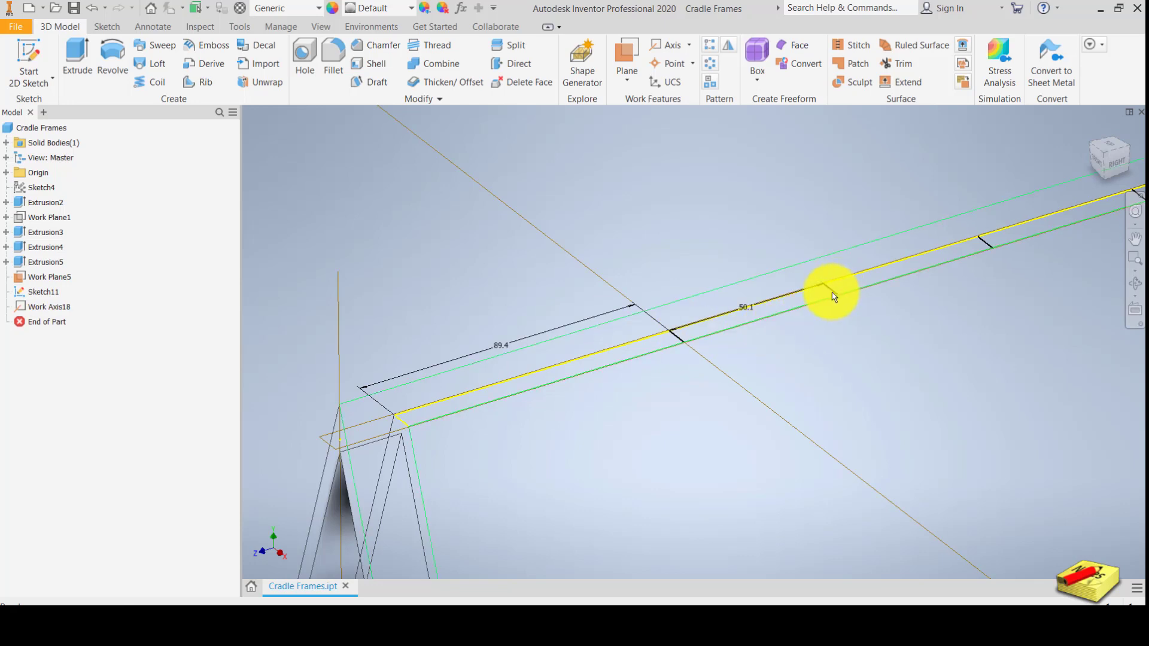
Create a work axis on the second cross line, at the far end of the 50.1 mm spacing dimension
{"action": "scroll", "coordinate": [834, 296], "scroll_direction": "down", "scroll_amount": 5}
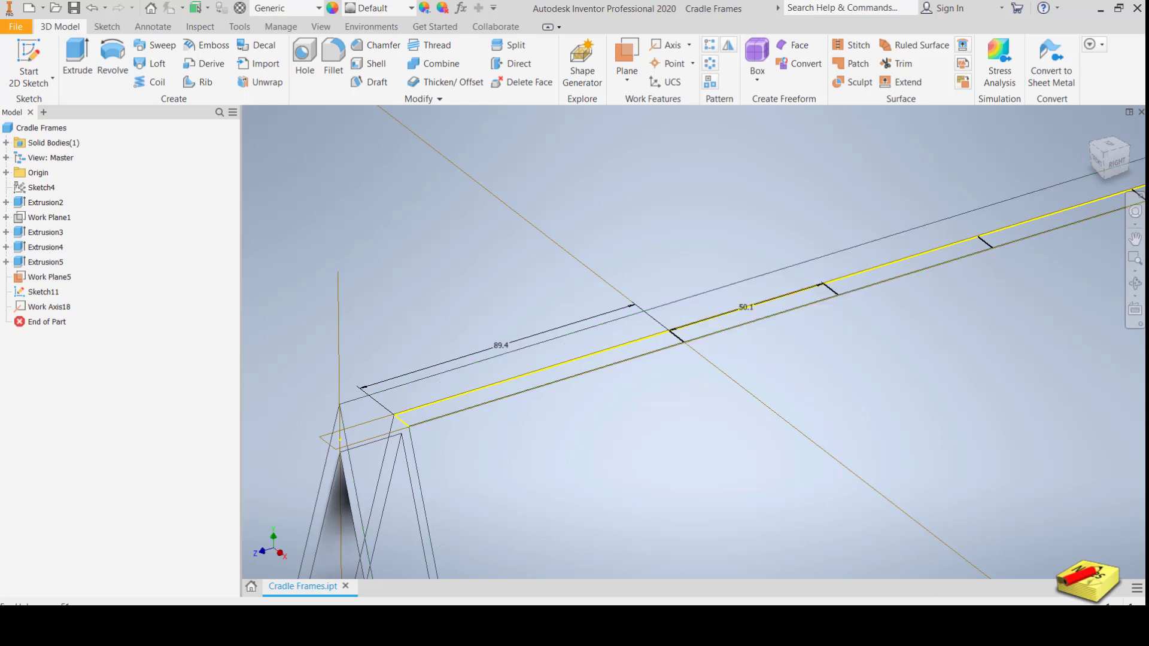
{"action": "left_click", "coordinate": [694, 45]}
{"action": "left_click", "coordinate": [748, 192]}
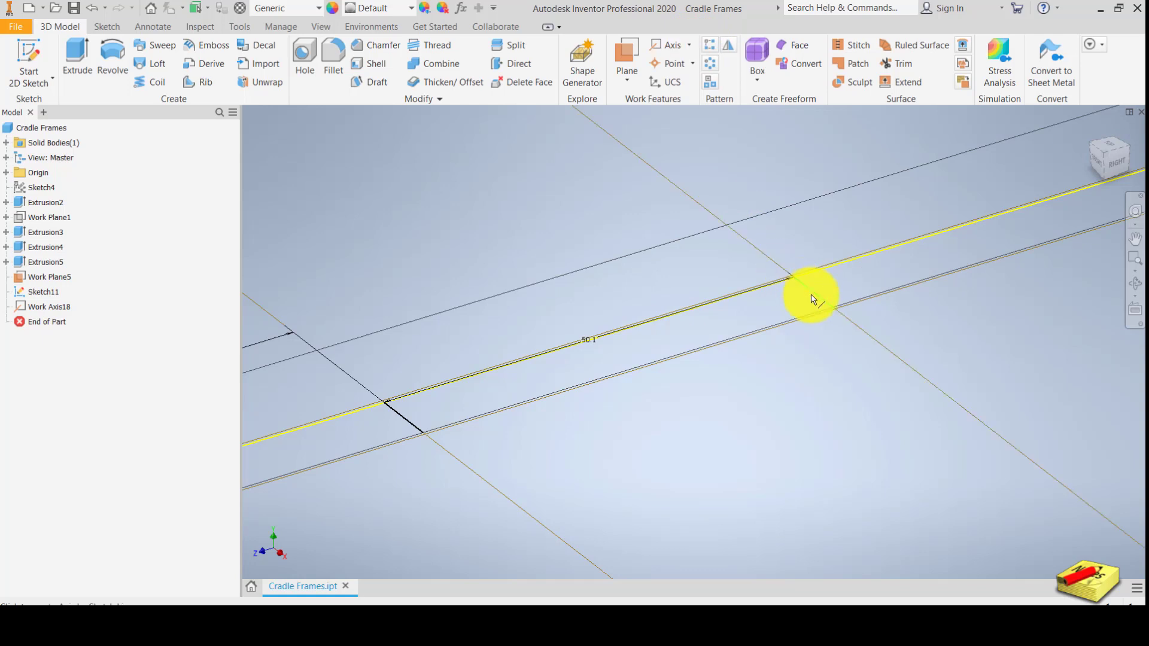
Repeat the line work axis command to place an axis on the third cross line
{"action": "middle_click_drag", "start_coordinate": [1053, 336], "coordinate": [747, 378]}
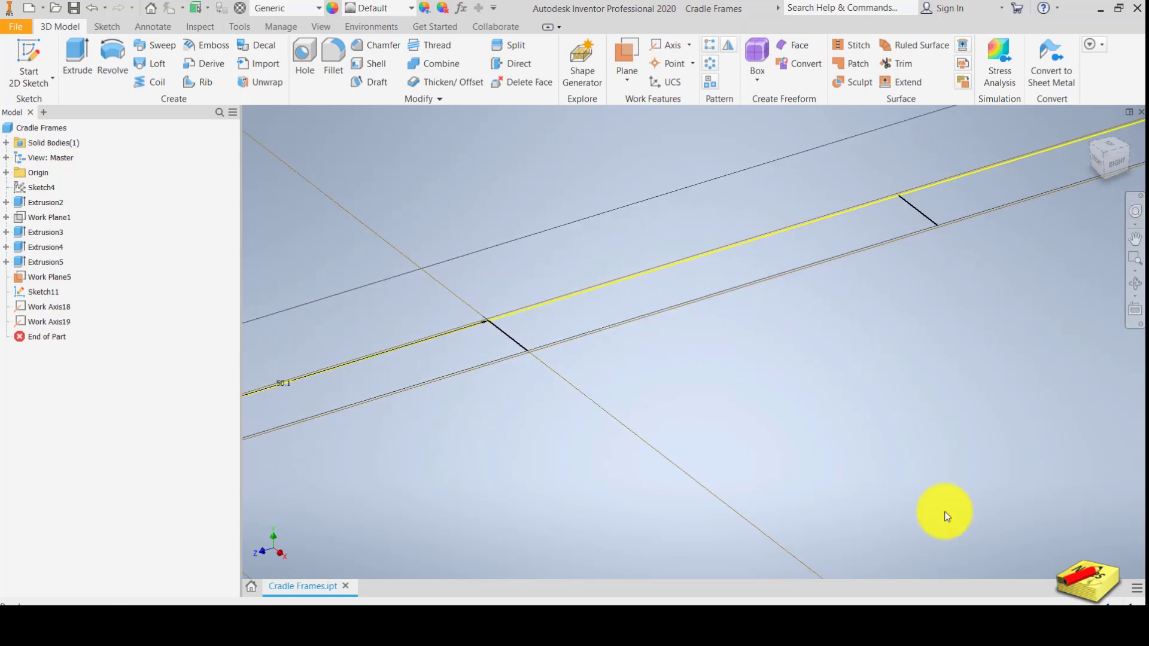
{"action": "right_click", "coordinate": [834, 274]}
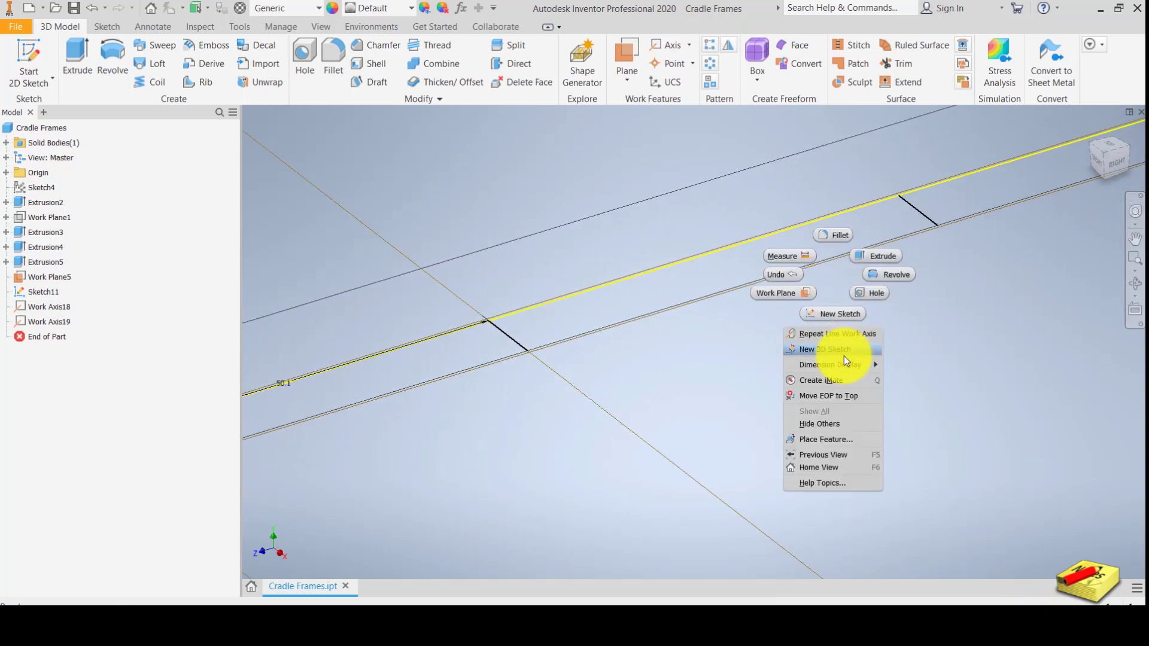
{"action": "left_click", "coordinate": [839, 334]}
{"action": "middle_click_drag", "start_coordinate": [954, 355], "coordinate": [795, 461]}
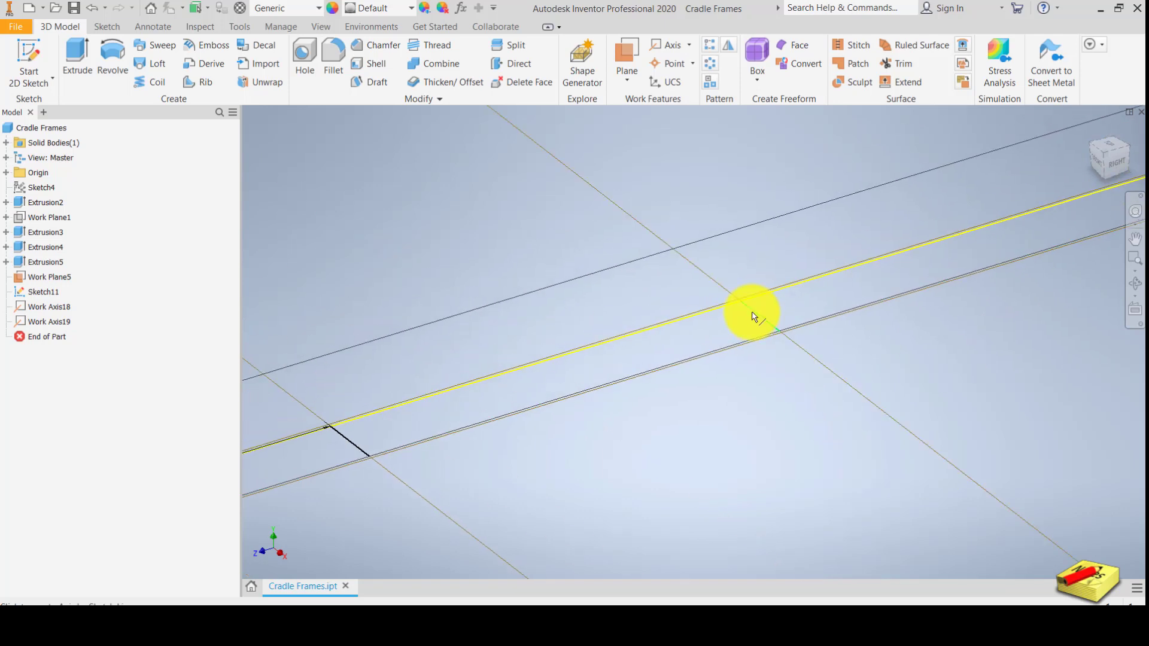
{"action": "left_click", "coordinate": [752, 313]}
Add another line-based work axis on the fourth cross line along the beam
{"action": "mouse_move", "coordinate": [810, 373]}
{"action": "middle_mouse_down"}
{"action": "mouse_move", "coordinate": [759, 391]}
{"action": "mouse_move", "coordinate": [659, 396]}
{"action": "middle_mouse_up"}
{"action": "scroll", "coordinate": [658, 397], "scroll_direction": "up", "scroll_amount": 4}
{"action": "scroll", "coordinate": [769, 352], "scroll_direction": "down", "scroll_amount": 5}
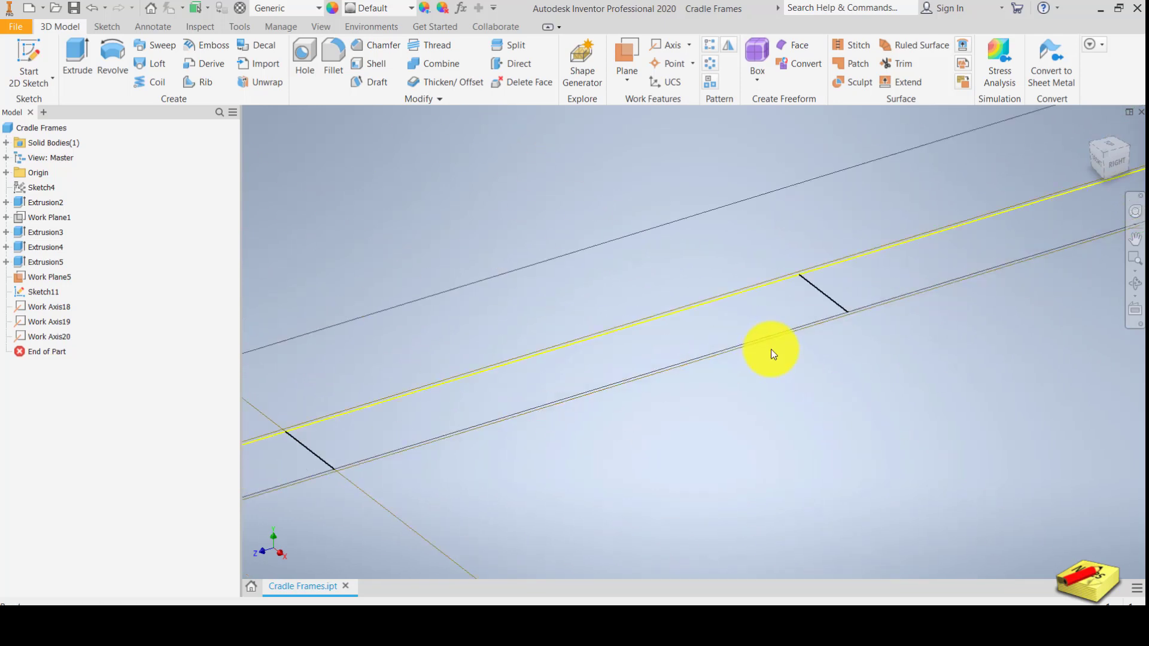
{"action": "right_click", "coordinate": [863, 336]}
{"action": "left_click", "coordinate": [874, 399]}
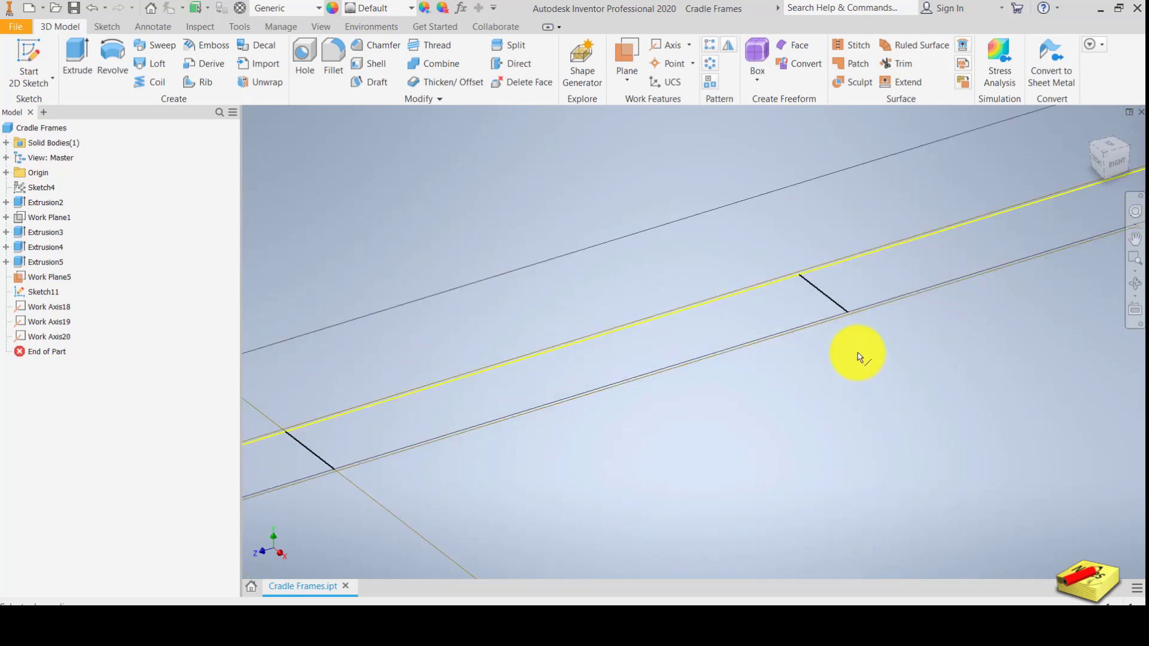
{"action": "left_click", "coordinate": [833, 298]}
Start a new 3D sketch in the frame part
{"action": "middle_click_drag", "start_coordinate": [997, 330], "coordinate": [538, 536]}
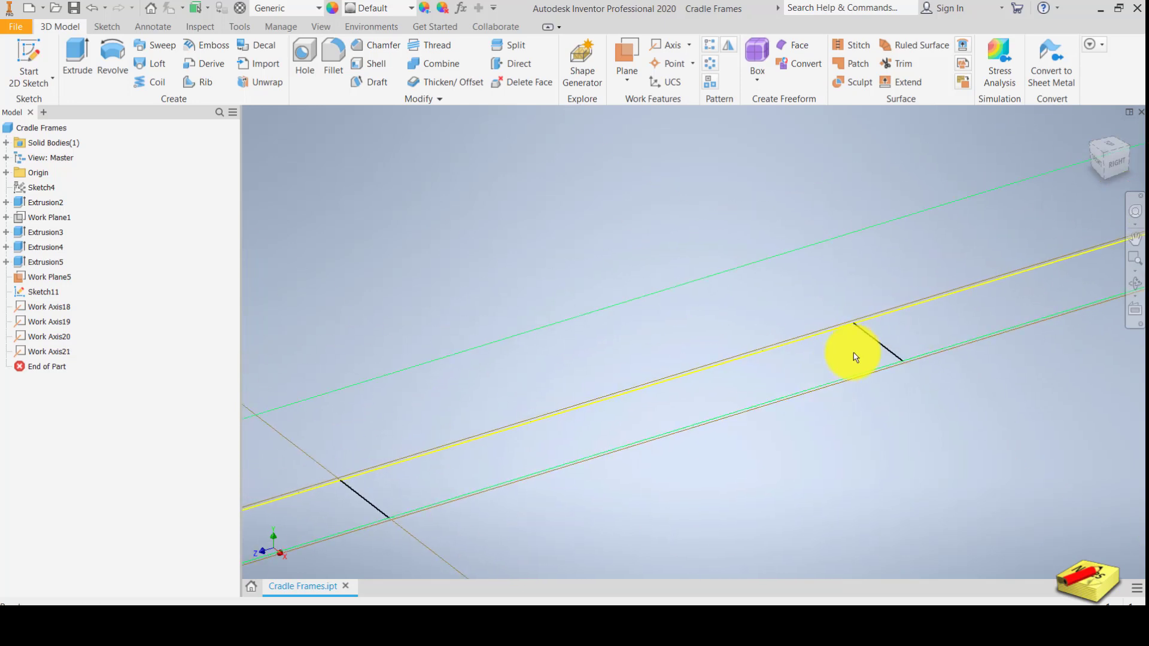
{"action": "right_click", "coordinate": [913, 392]}
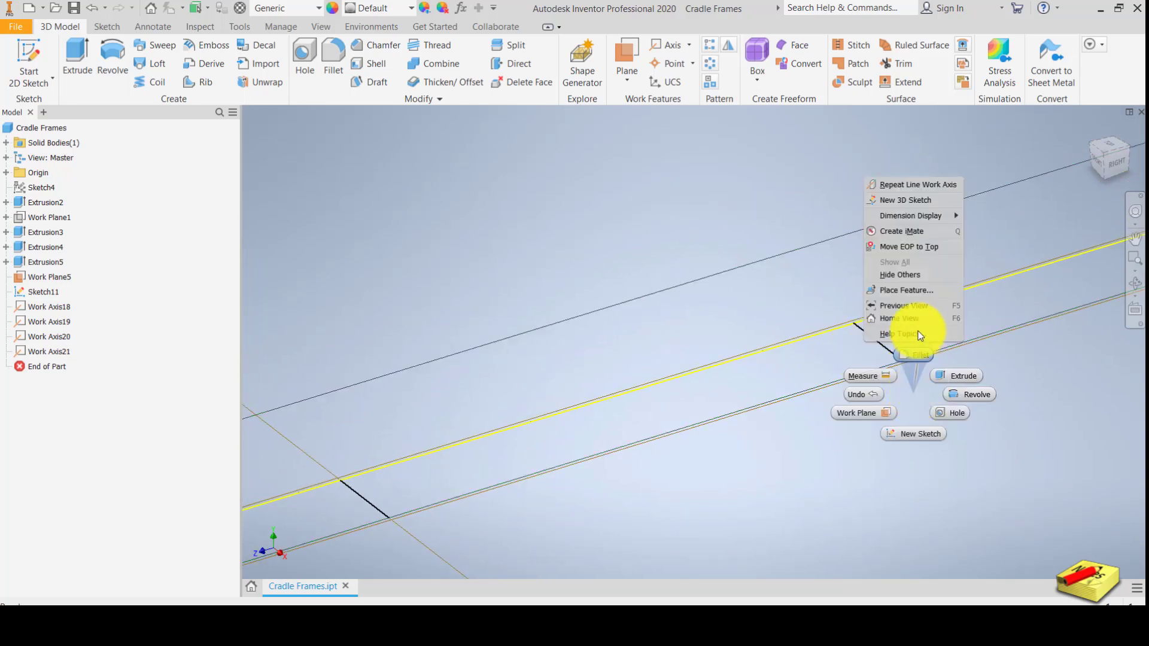
{"action": "left_click", "coordinate": [915, 205]}
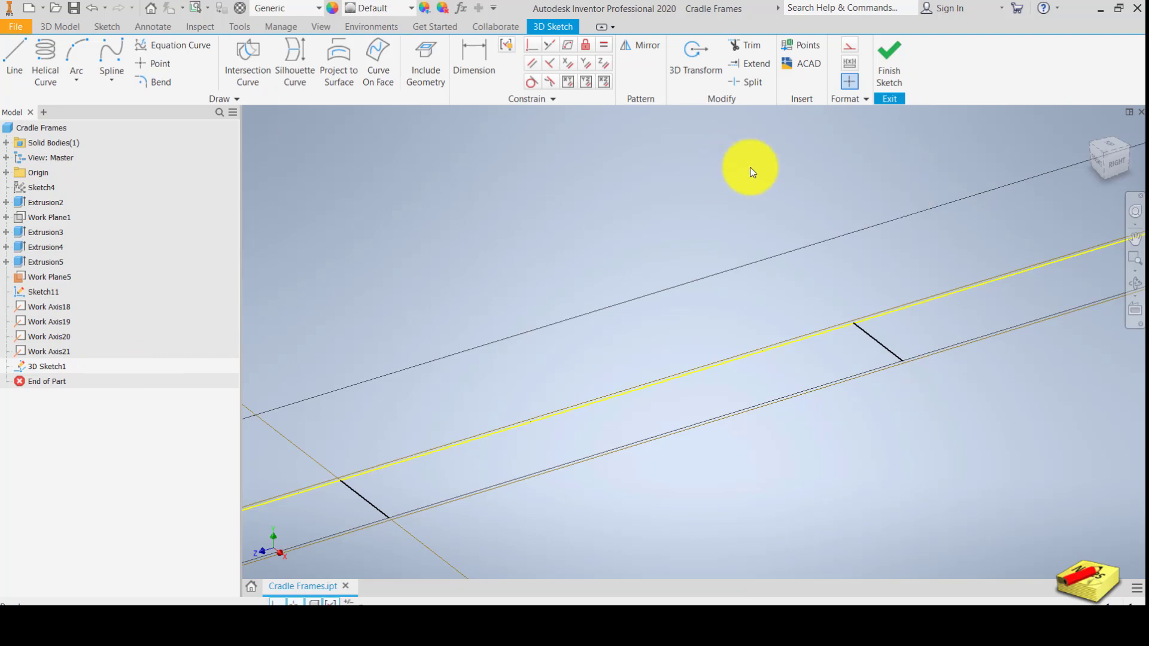
Undo the new 3D sketch and create a work axis on the fifth cross line using On Line or Edge
{"action": "key", "text": "ctrl+z"}
{"action": "right_click", "coordinate": [936, 409]}
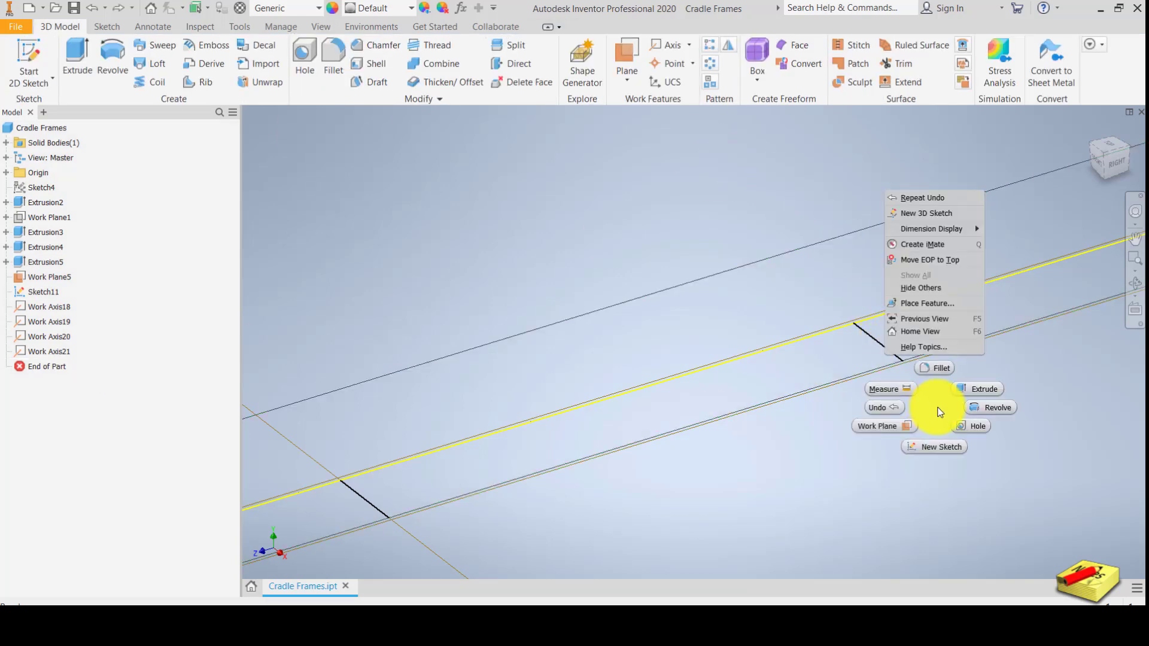
{"action": "left_click", "coordinate": [940, 404]}
{"action": "left_click", "coordinate": [688, 45]}
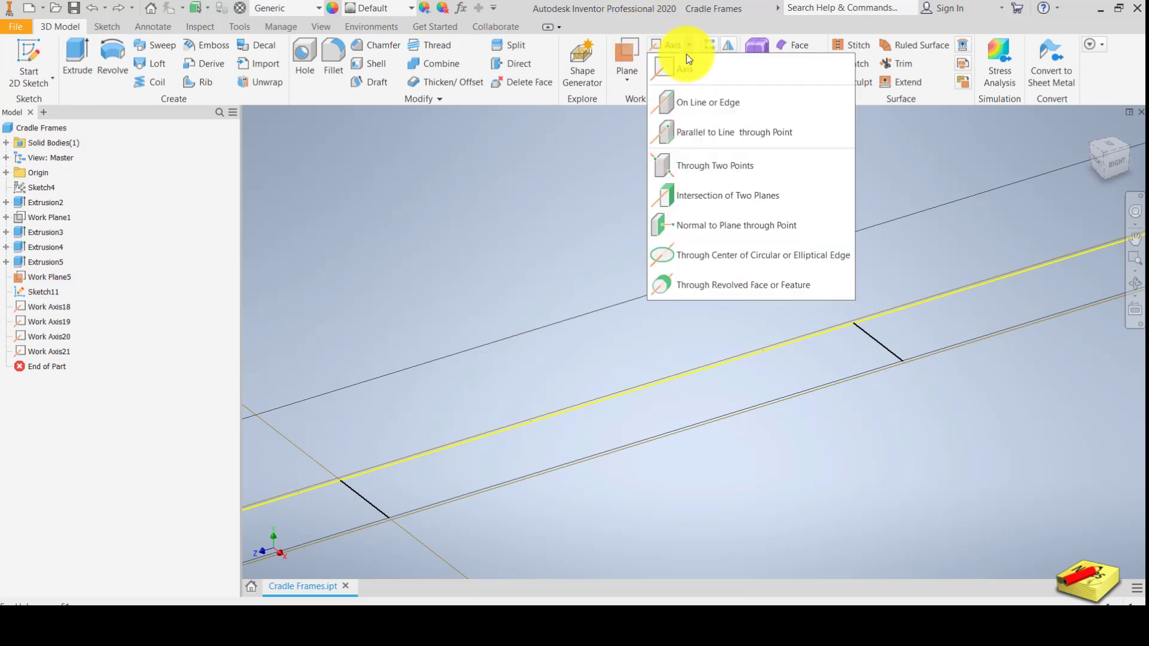
{"action": "left_click", "coordinate": [685, 82]}
{"action": "left_click", "coordinate": [881, 347]}
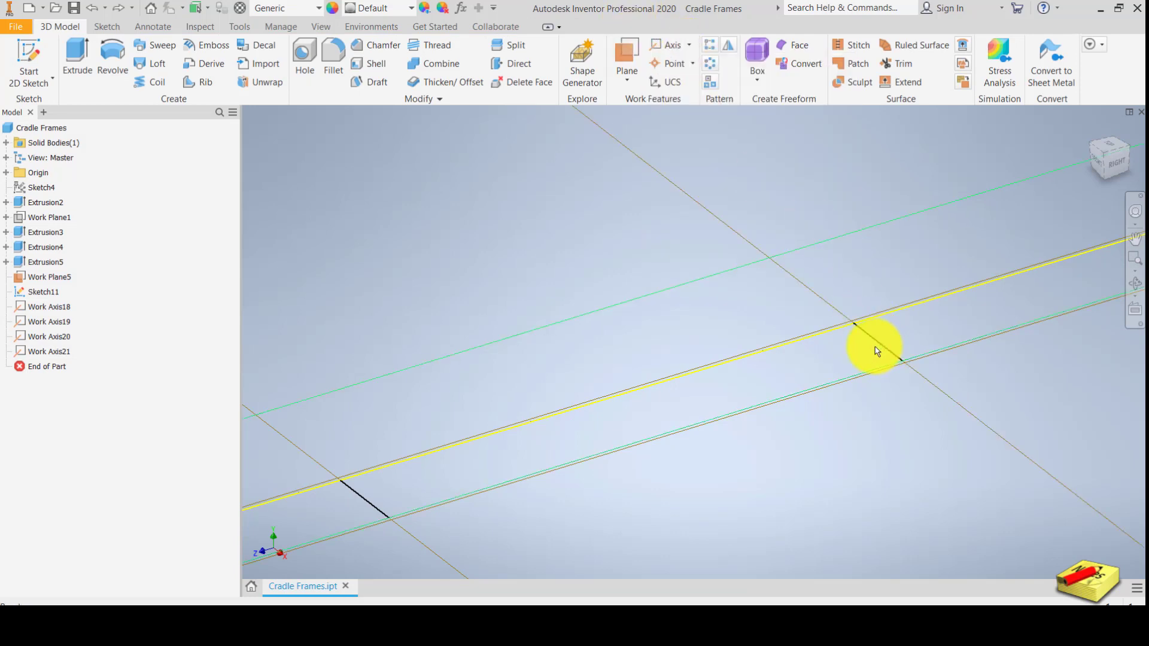
Repeat the line work axis command to place an axis on the sixth cross line
{"action": "scroll", "coordinate": [875, 352], "scroll_direction": "down", "scroll_amount": 5}
{"action": "middle_click_drag", "start_coordinate": [875, 352], "coordinate": [604, 409]}
{"action": "scroll", "coordinate": [687, 395], "scroll_direction": "up", "scroll_amount": 4}
{"action": "right_click", "coordinate": [775, 394]}
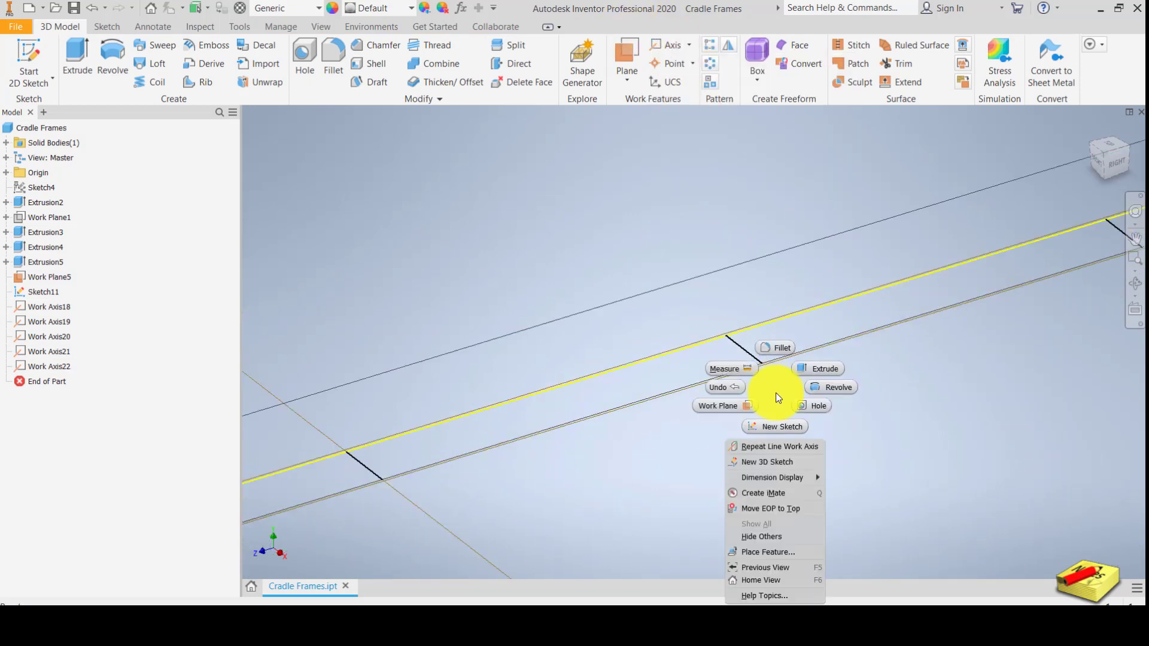
{"action": "left_click", "coordinate": [781, 449]}
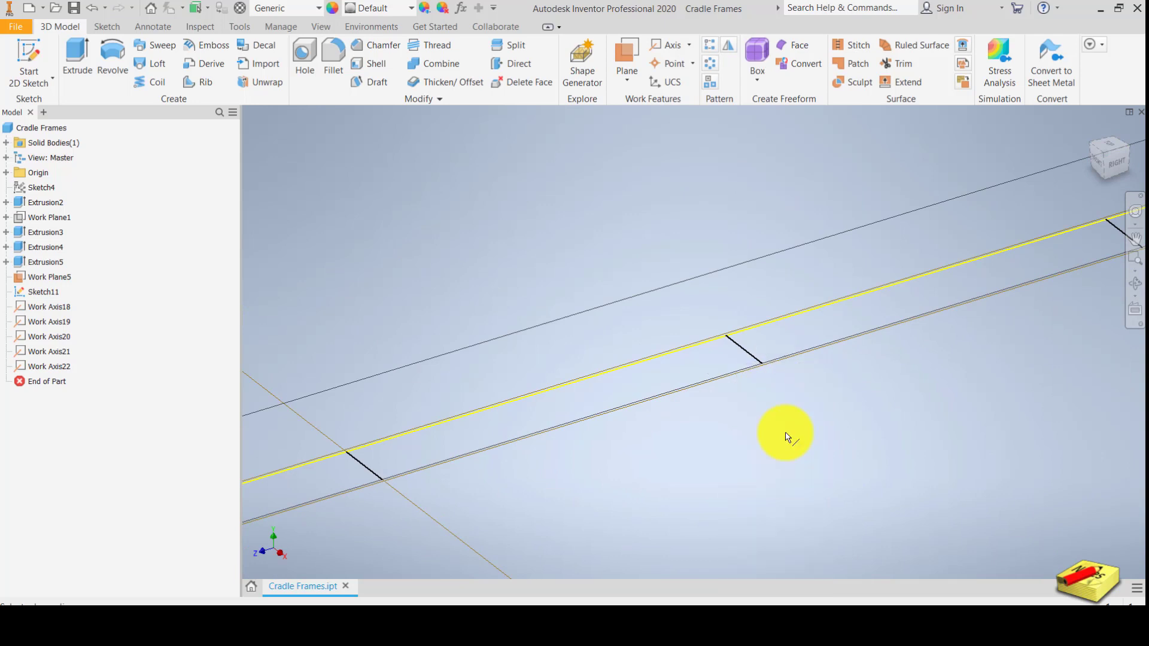
{"action": "left_click", "coordinate": [747, 351]}
Add the last line-based work axis on the seventh cross line along the beam
{"action": "middle_click_drag", "start_coordinate": [1097, 381], "coordinate": [778, 479]}
{"action": "right_click", "coordinate": [846, 400]}
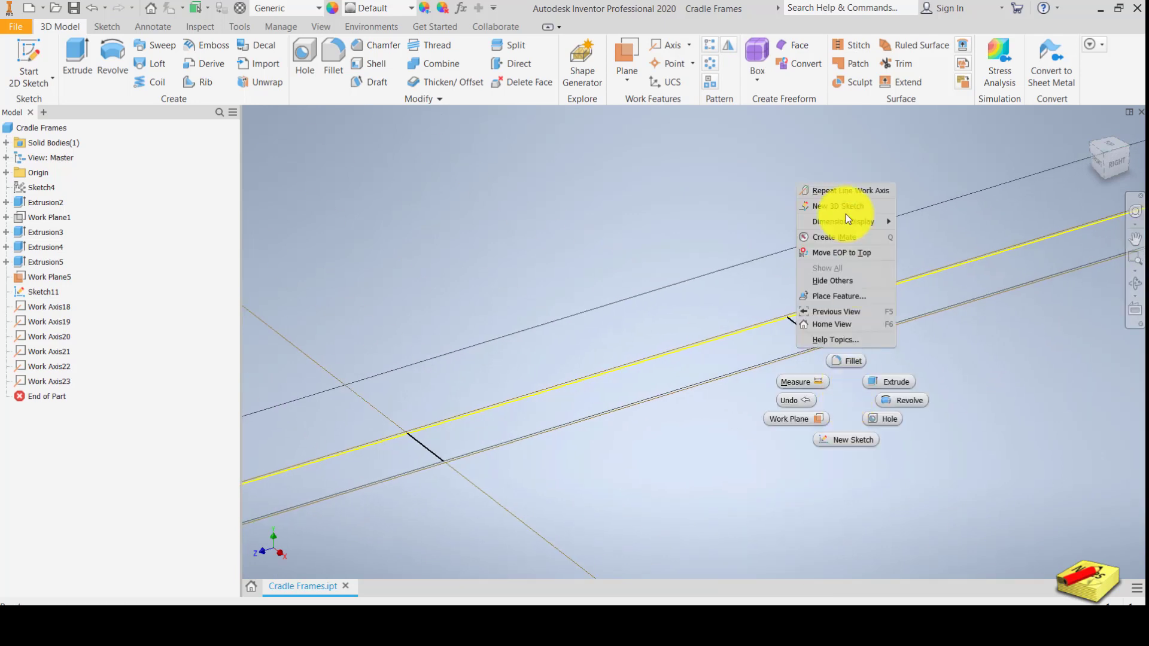
{"action": "left_click", "coordinate": [853, 190]}
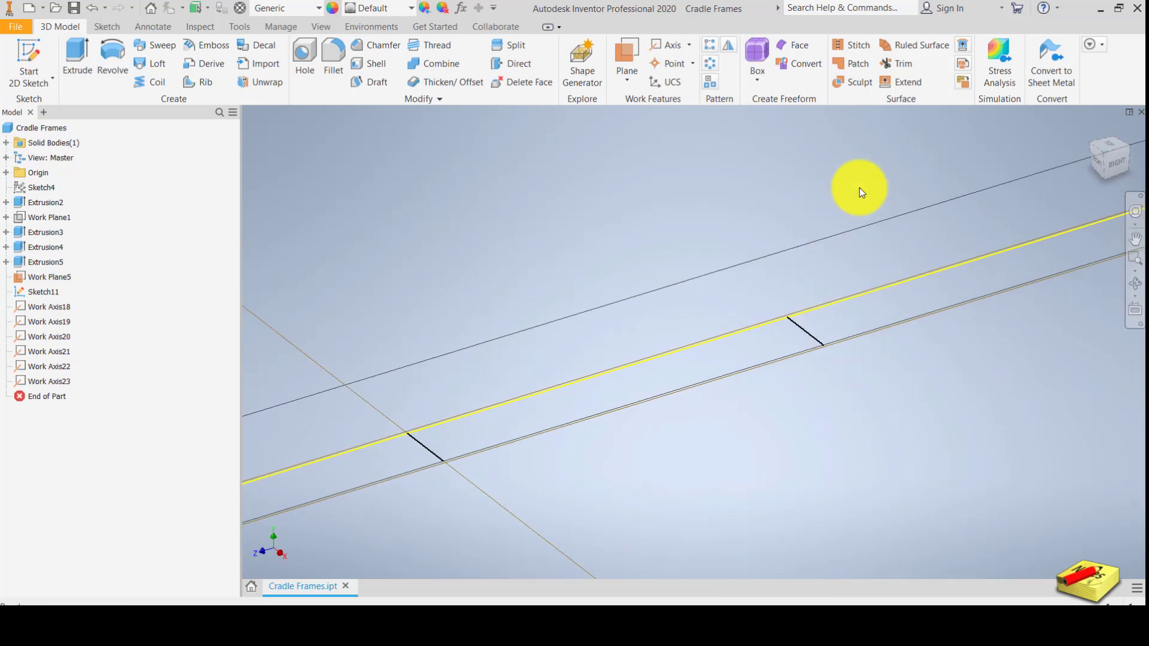
{"action": "left_click", "coordinate": [809, 334]}
Open Sketch11, which holds the cross lines on the beam, for editing
{"action": "scroll", "coordinate": [811, 335], "scroll_direction": "down", "scroll_amount": 5}
{"action": "scroll", "coordinate": [746, 390], "scroll_direction": "up", "scroll_amount": 3}
{"action": "scroll", "coordinate": [646, 397], "scroll_direction": "up", "scroll_amount": 3}
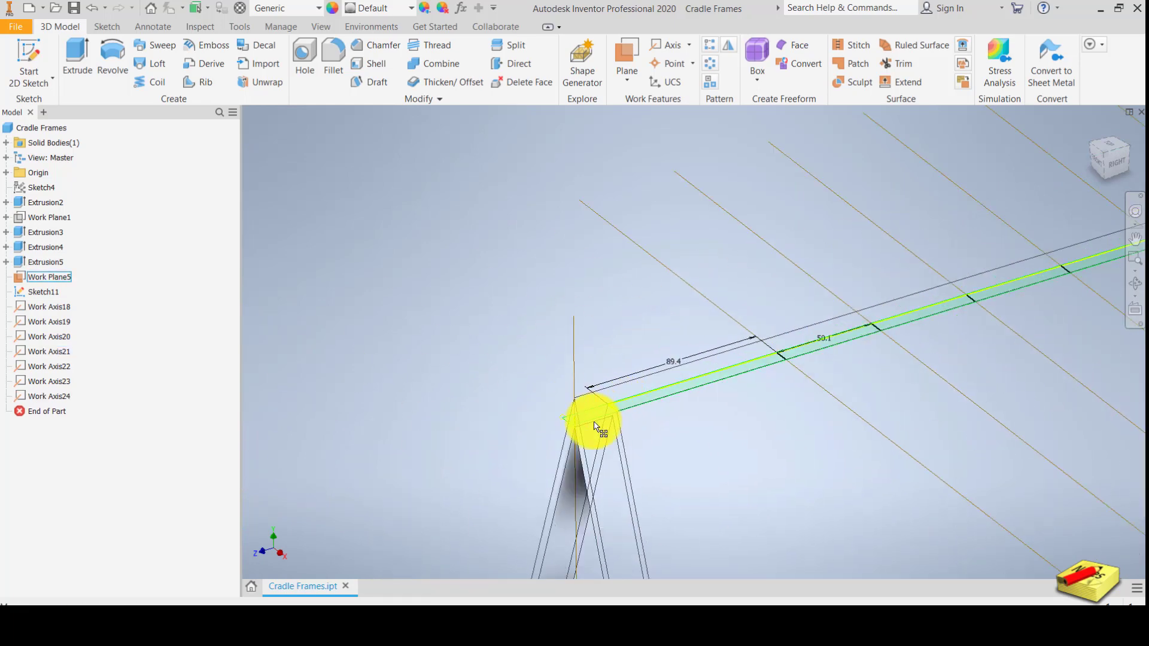
{"action": "scroll", "coordinate": [597, 426], "scroll_direction": "up", "scroll_amount": 2}
{"action": "scroll", "coordinate": [748, 395], "scroll_direction": "up", "scroll_amount": 3}
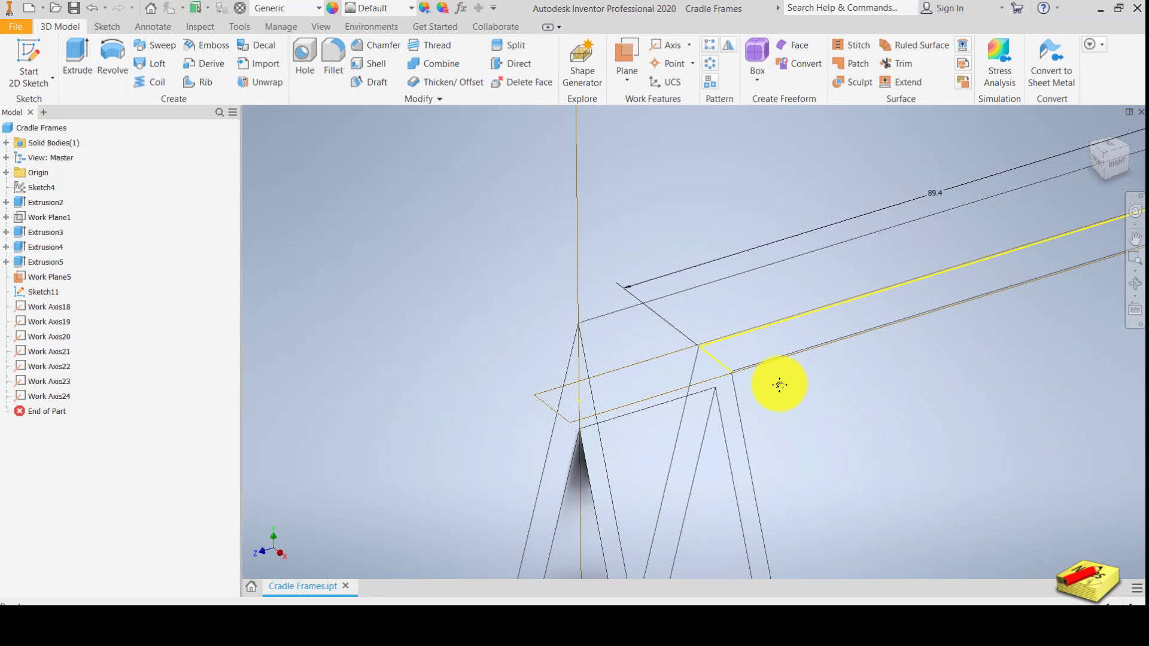
{"action": "left_click", "coordinate": [50, 279]}
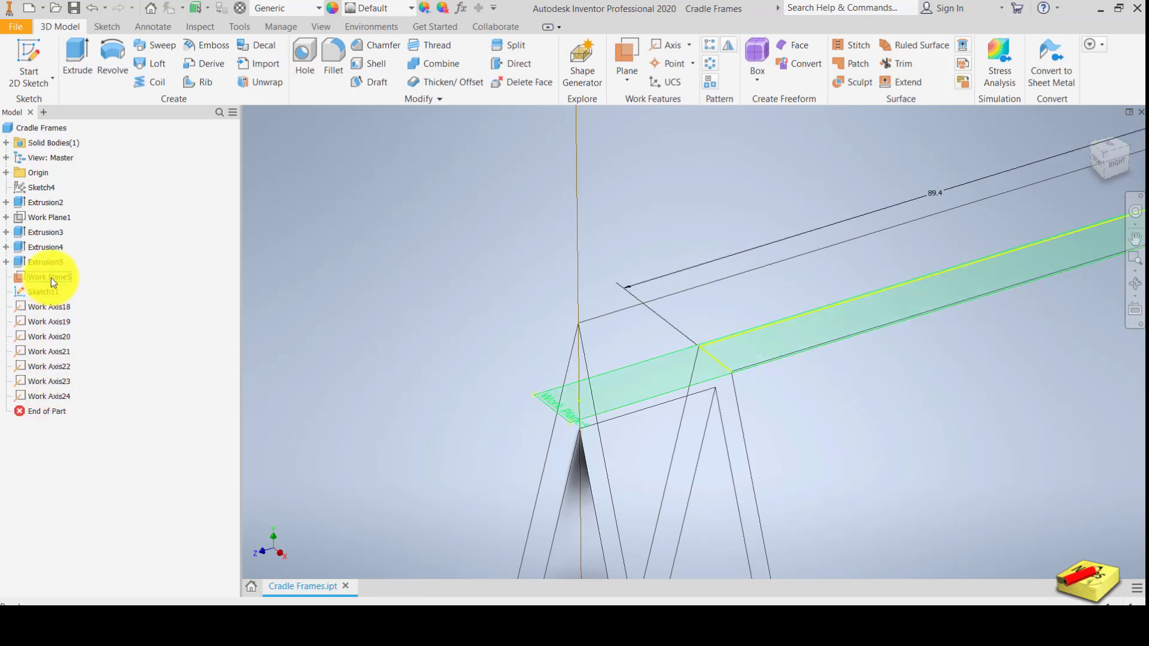
{"action": "double_click", "coordinate": [46, 289]}
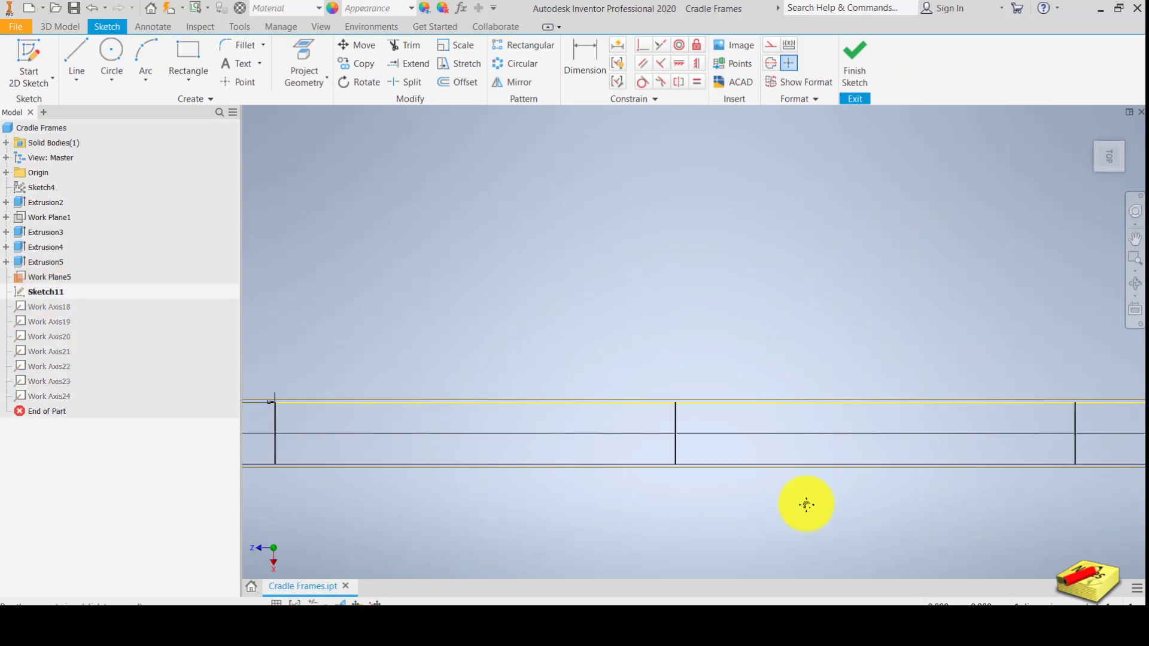
Project the beam's lengthwise centre line into the cross-line sketch and finish the sketch
{"action": "left_click", "coordinate": [308, 72]}
{"action": "left_click", "coordinate": [304, 51]}
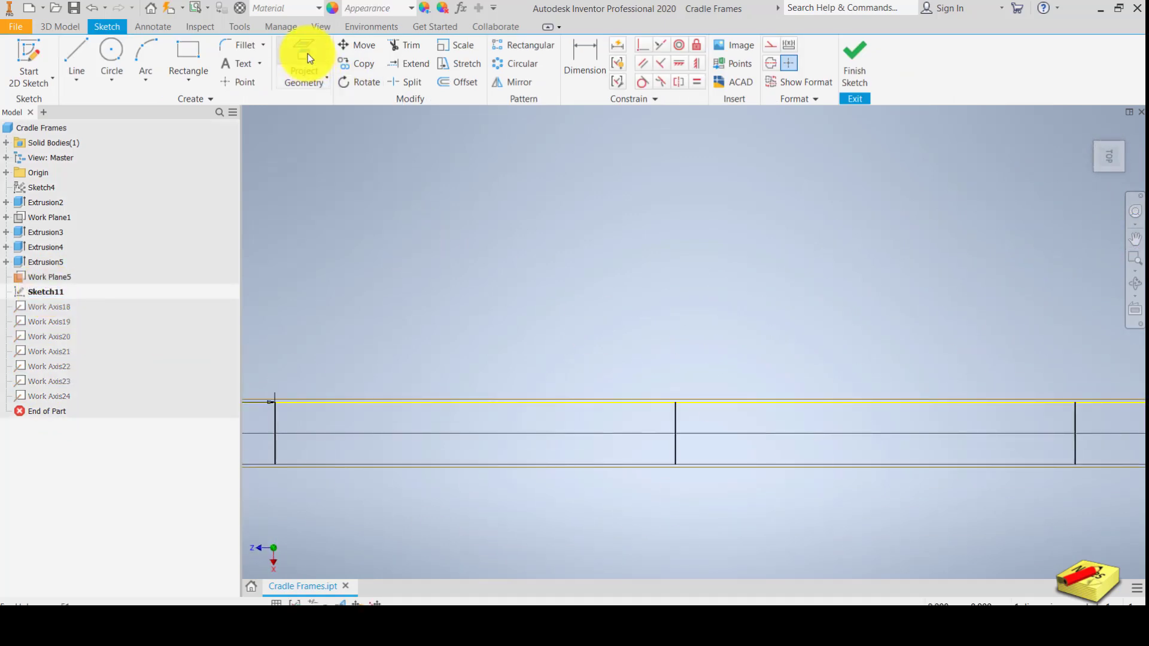
{"action": "left_click", "coordinate": [527, 435]}
{"action": "scroll", "coordinate": [565, 385], "scroll_direction": "down", "scroll_amount": 5}
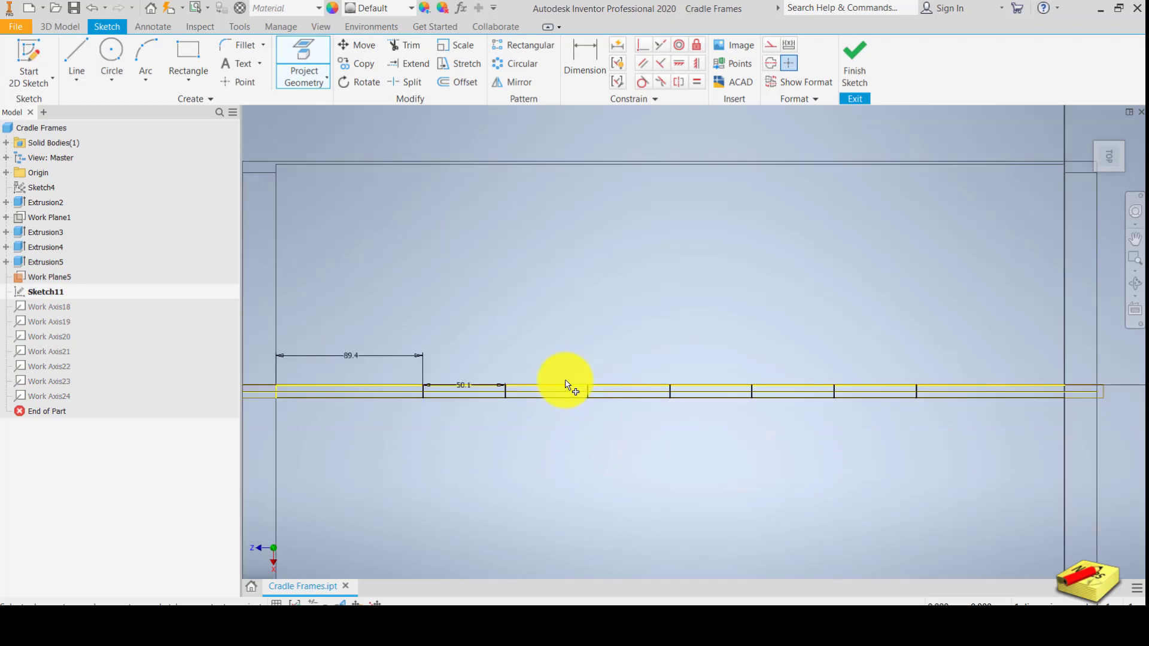
{"action": "middle_click_drag", "start_coordinate": [566, 385], "coordinate": [762, 421]}
{"action": "left_click", "coordinate": [847, 72]}
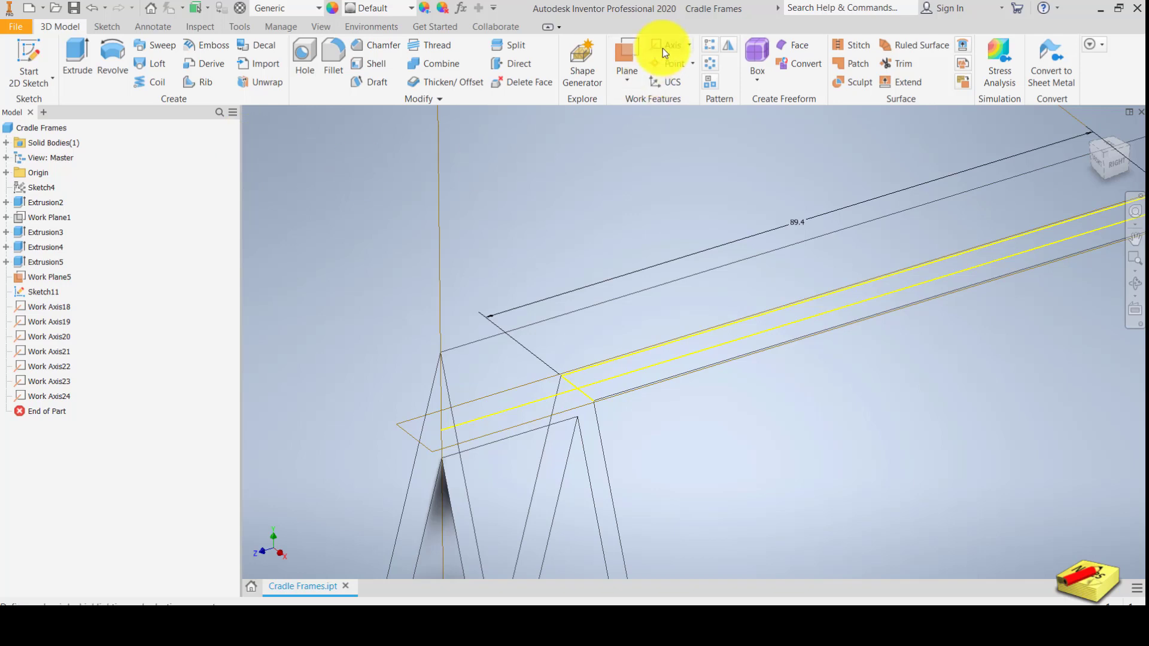
Create a work axis on the projected centre line of the beam using On Line or Edge
{"action": "left_click", "coordinate": [692, 45]}
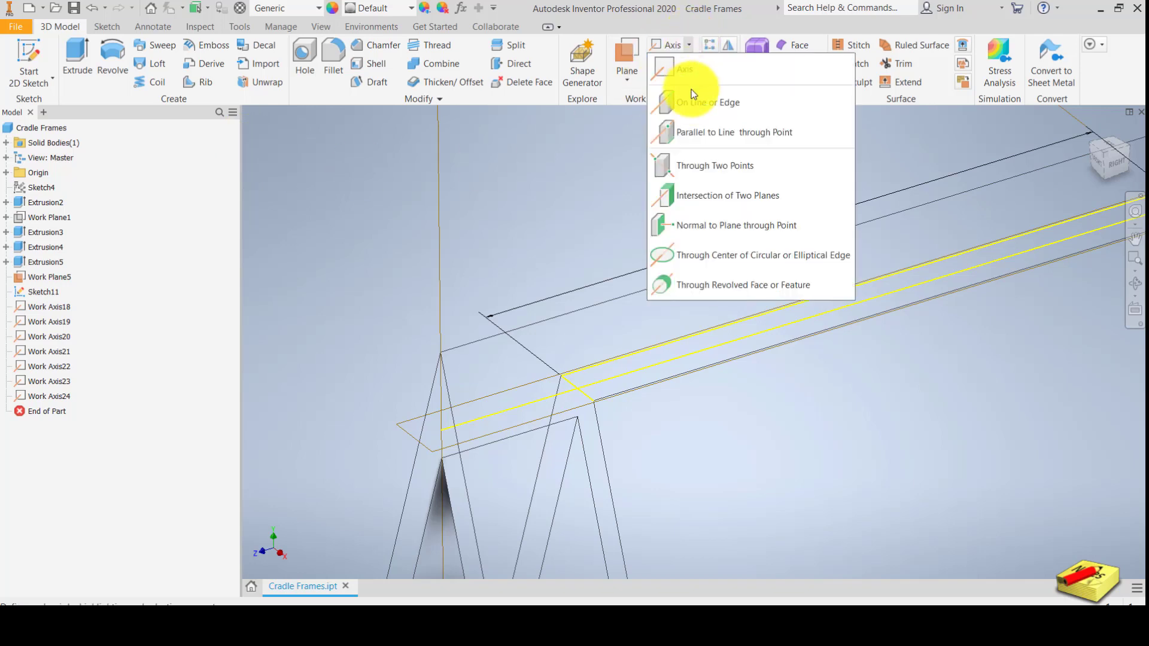
{"action": "left_click", "coordinate": [704, 102]}
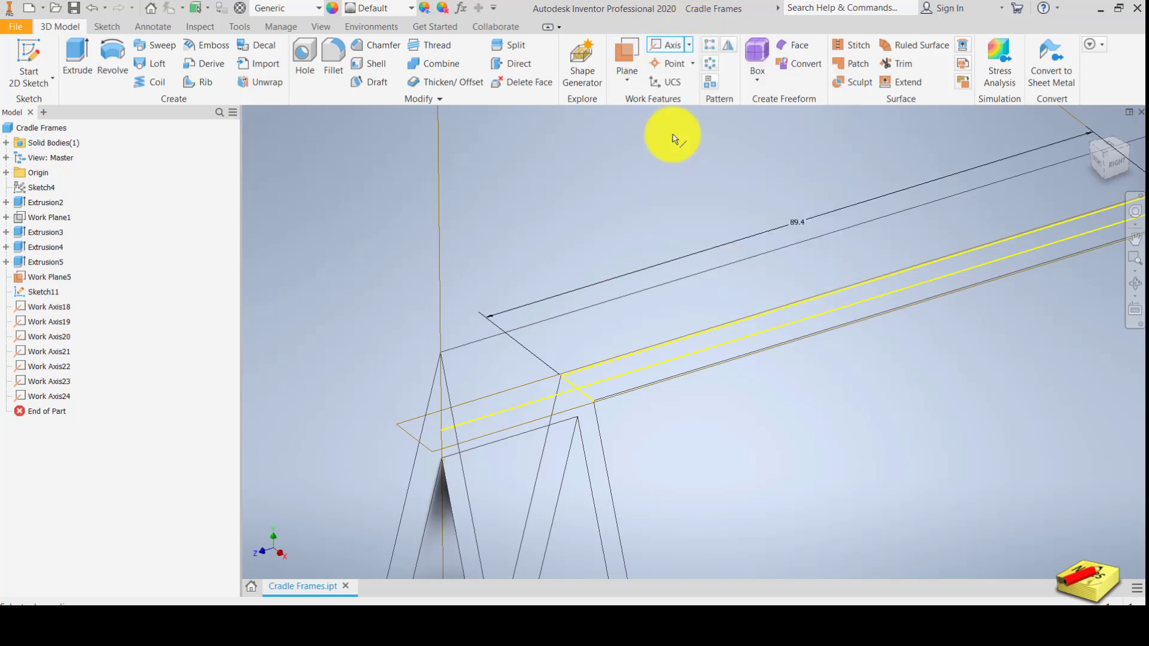
{"action": "left_click", "coordinate": [512, 415]}
{"action": "scroll", "coordinate": [744, 398], "scroll_direction": "up", "scroll_amount": 5}
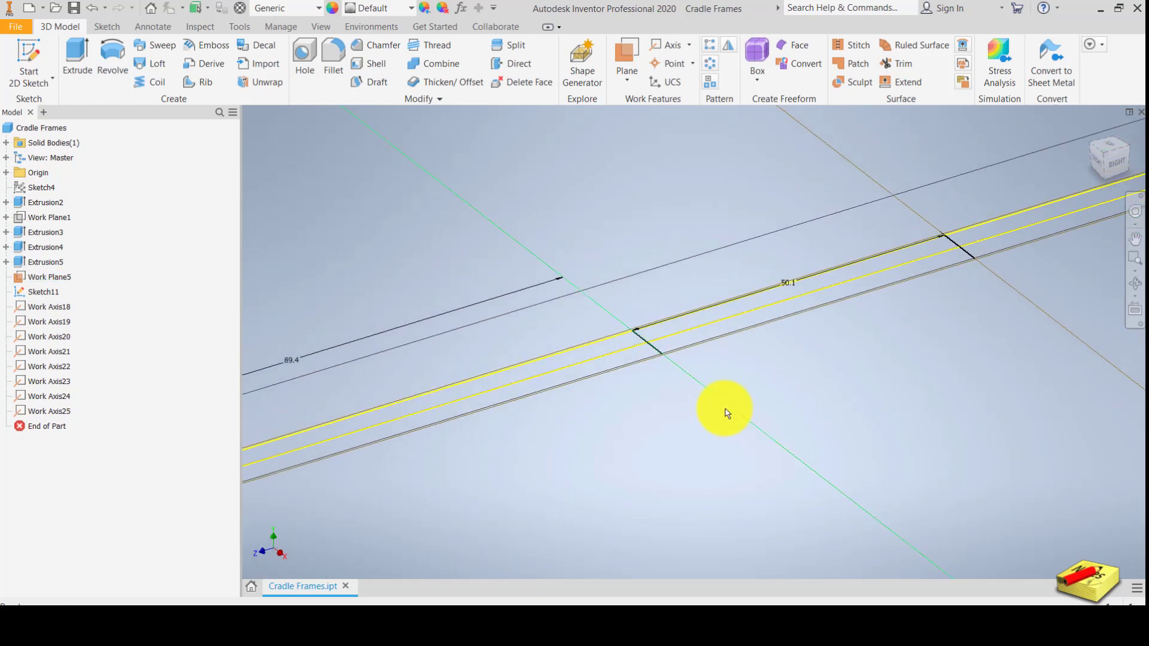
Create a work point at the intersection of the centre work axis and the first cross-line axis, using Intersection of Two Lines
{"action": "middle_click_drag", "start_coordinate": [688, 397], "coordinate": [718, 402]}
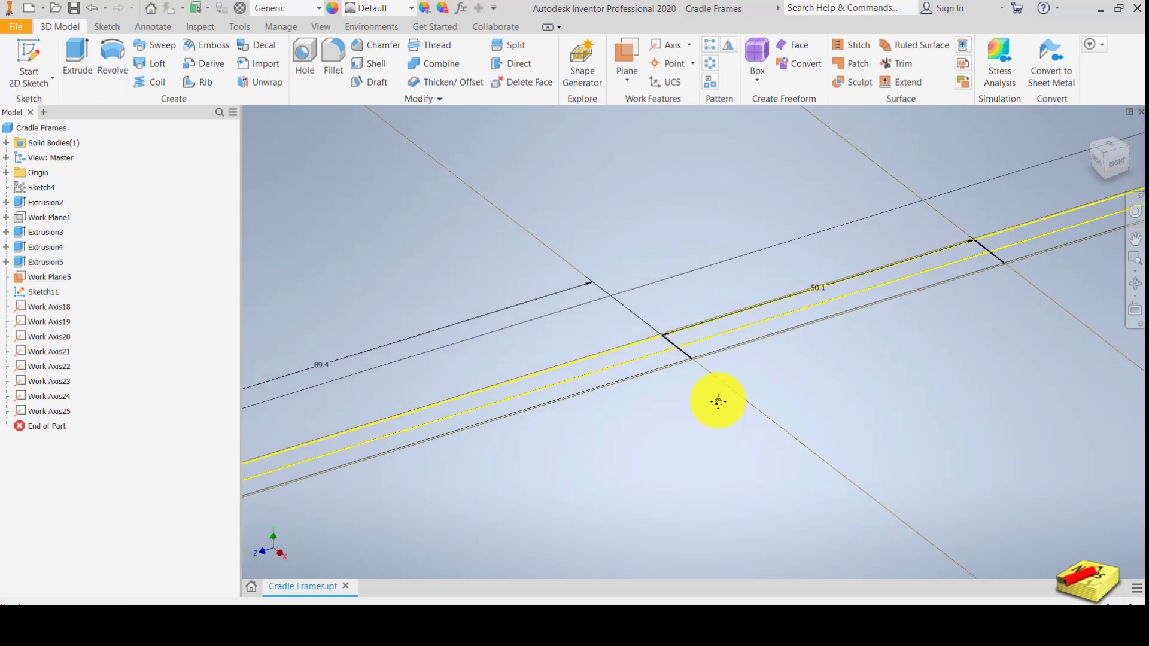
{"action": "left_click", "coordinate": [690, 61]}
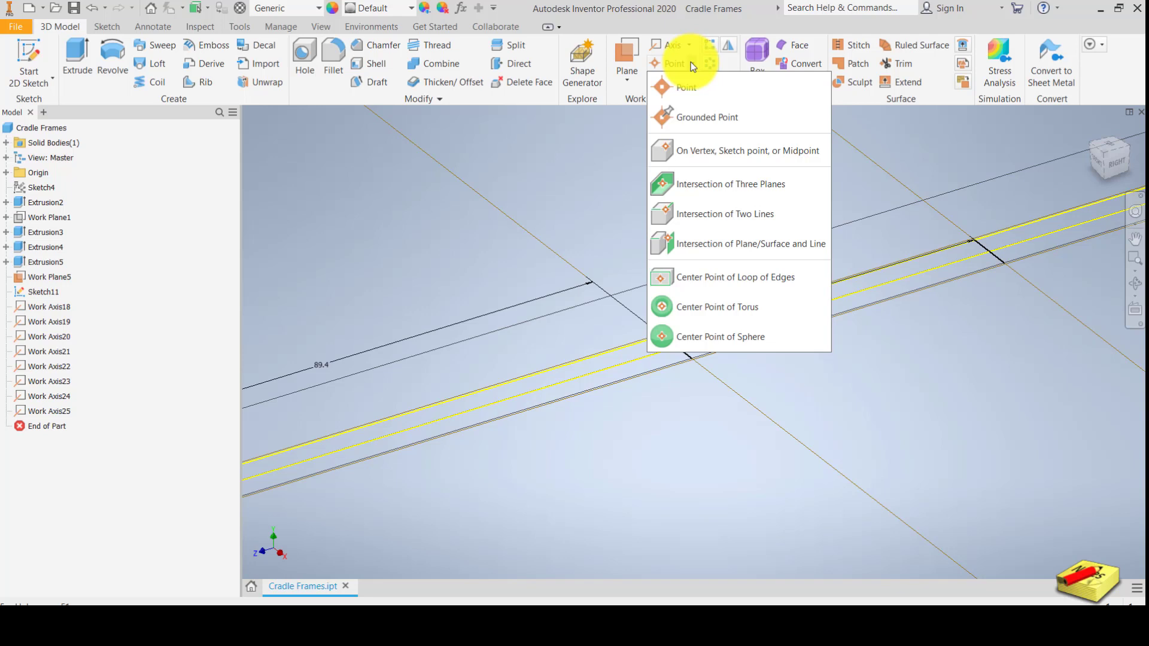
{"action": "left_click", "coordinate": [726, 215]}
{"action": "scroll", "coordinate": [673, 355], "scroll_direction": "down", "scroll_amount": 3}
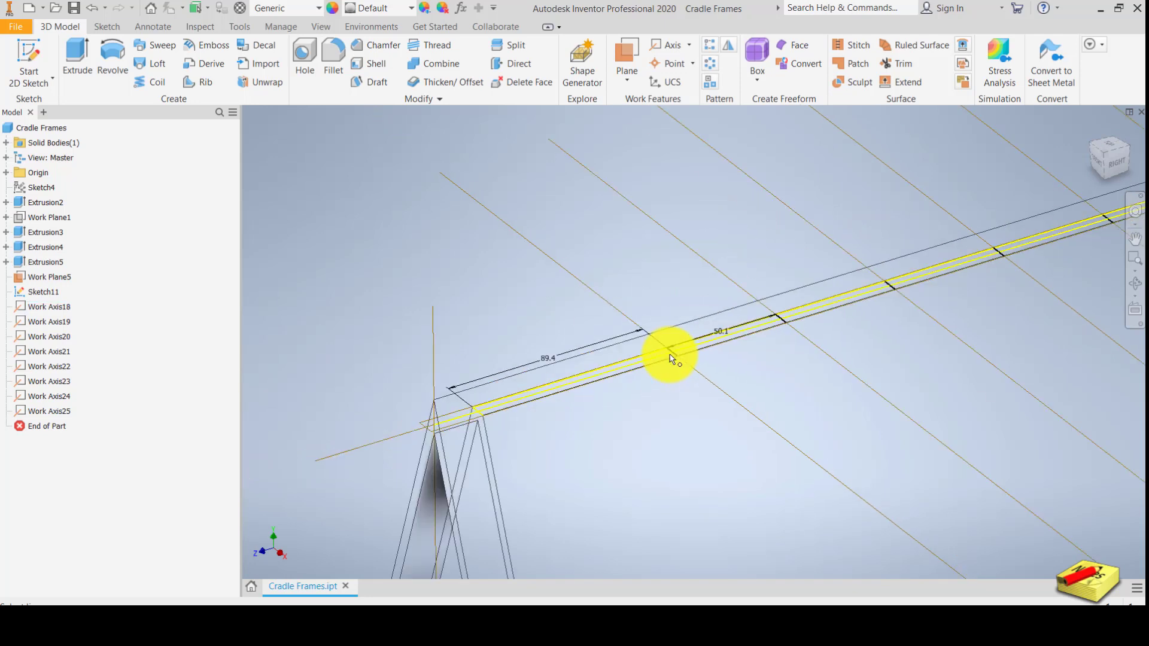
{"action": "left_click", "coordinate": [672, 346]}
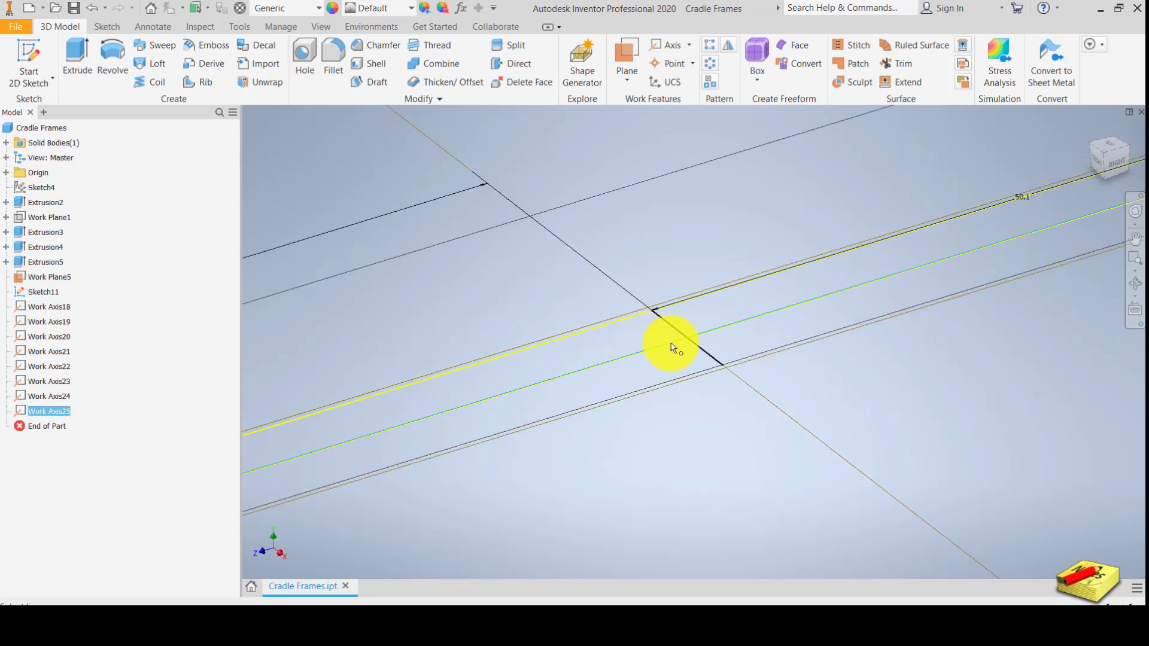
{"action": "left_click", "coordinate": [760, 393]}
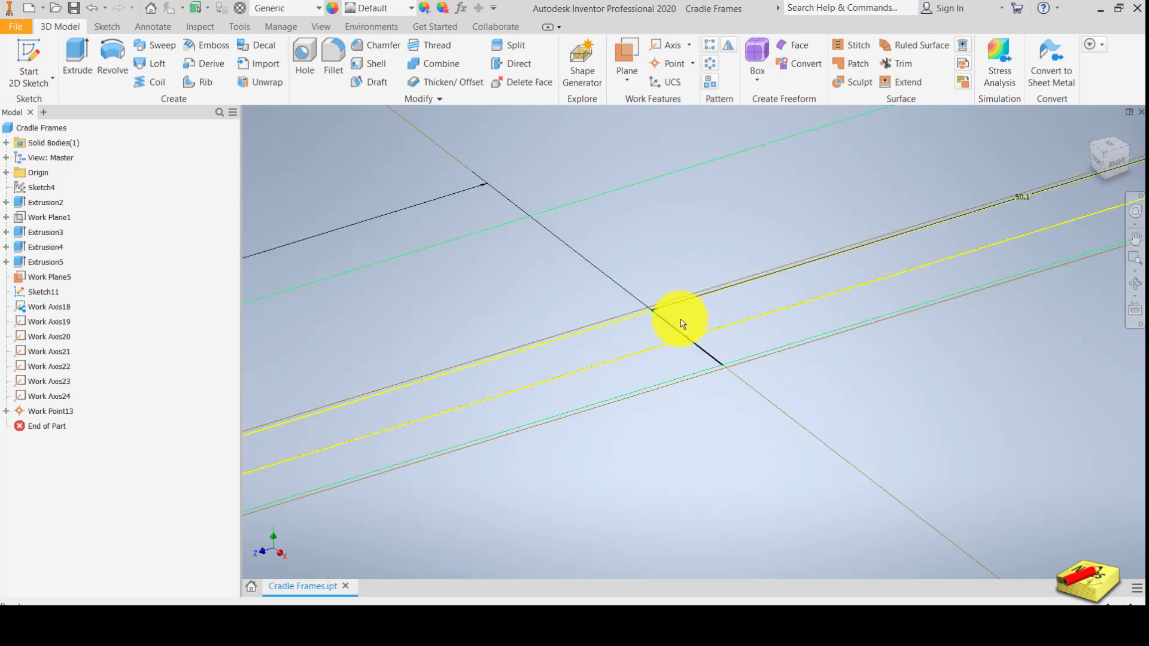
Repeat the two-line work point command where the centre axis meets the second cross-line axis
{"action": "middle_click_drag", "start_coordinate": [859, 313], "coordinate": [477, 410]}
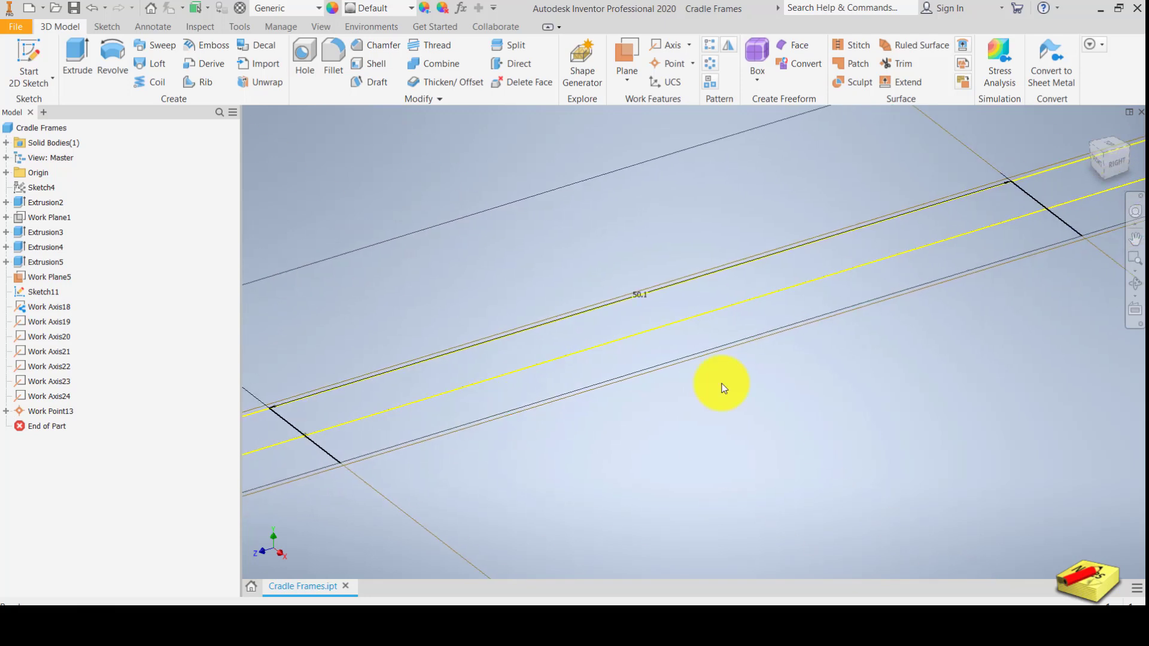
{"action": "right_click", "coordinate": [853, 380]}
{"action": "left_click", "coordinate": [865, 439]}
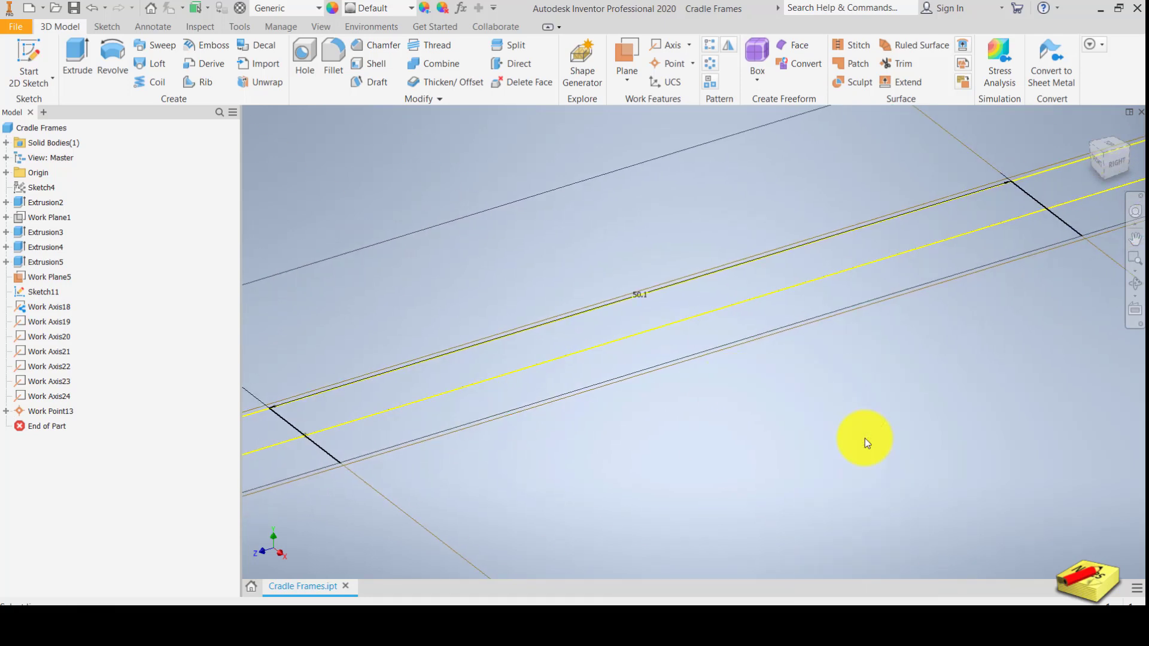
{"action": "middle_click_drag", "start_coordinate": [977, 353], "coordinate": [540, 488]}
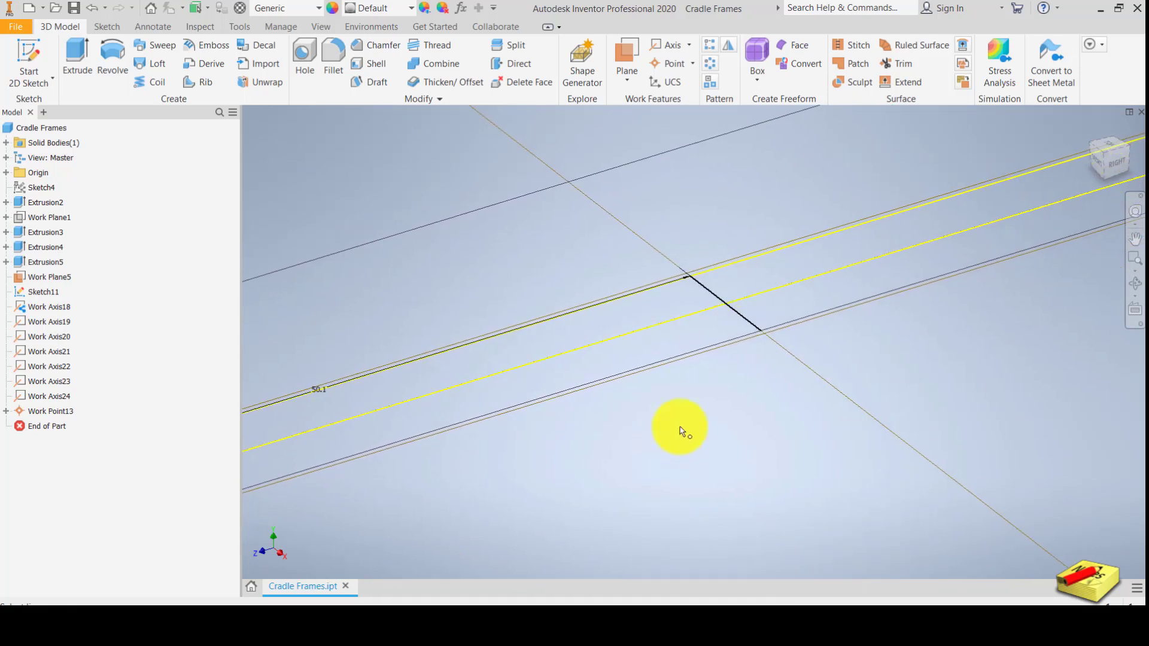
{"action": "left_click", "coordinate": [683, 318]}
{"action": "left_click", "coordinate": [800, 361]}
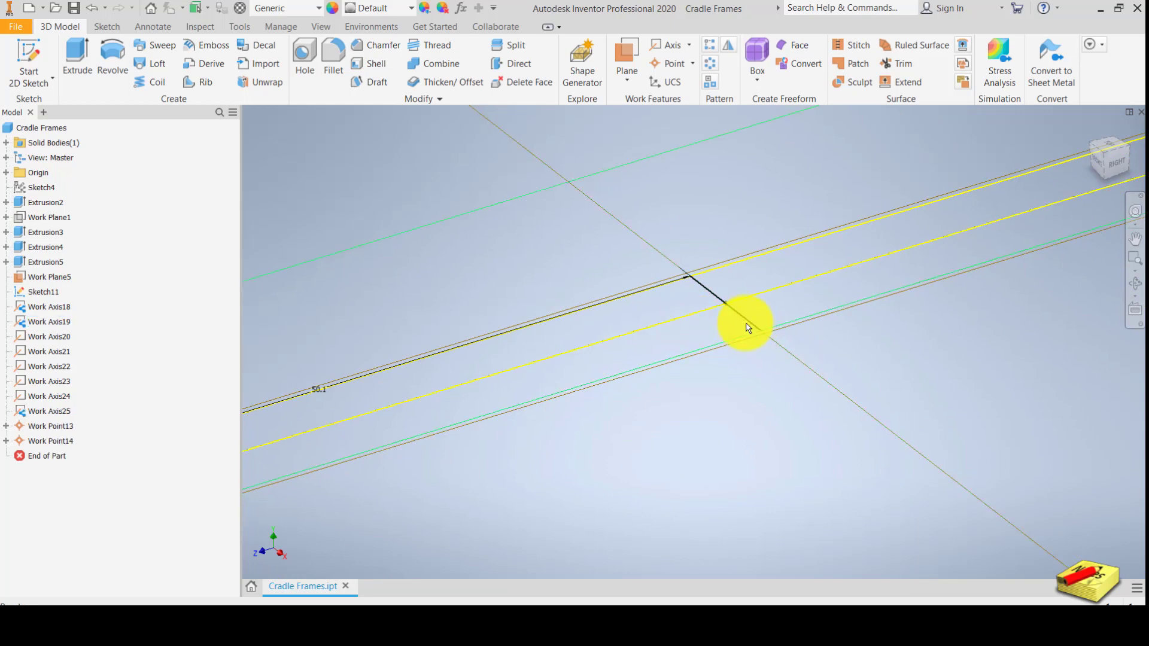
Add another two-line work point where the centre axis crosses the third cross-line axis
{"action": "scroll", "coordinate": [725, 306], "scroll_direction": "down", "scroll_amount": 3}
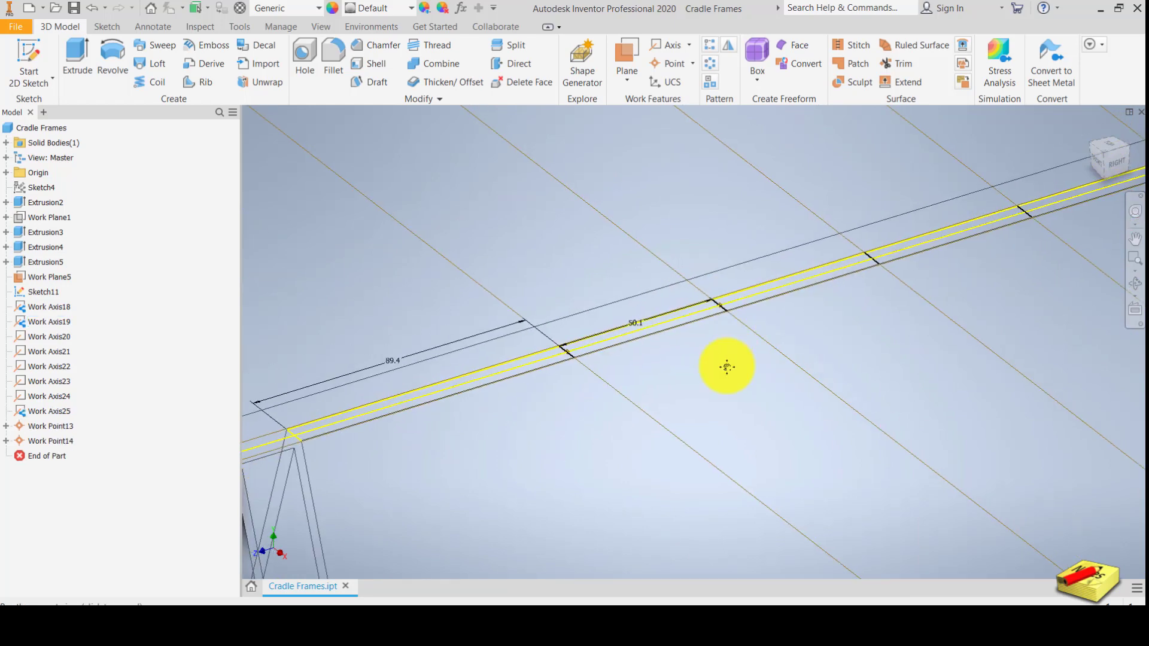
{"action": "scroll", "coordinate": [770, 321], "scroll_direction": "up", "scroll_amount": 5}
{"action": "middle_click_drag", "start_coordinate": [751, 443], "coordinate": [742, 311]}
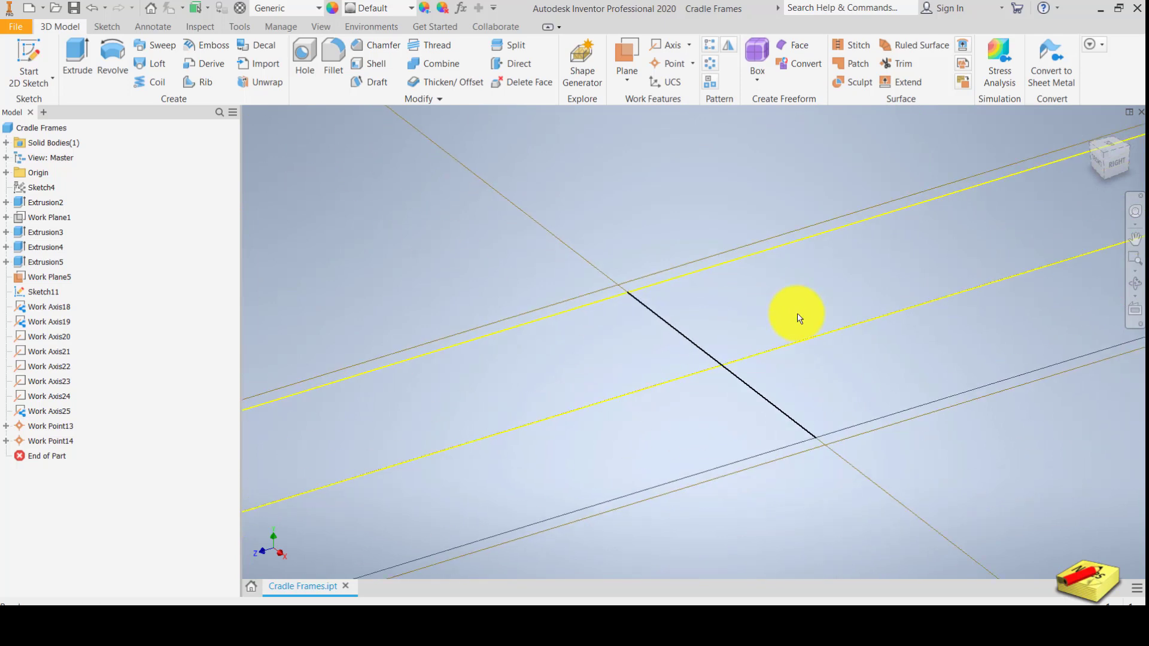
{"action": "right_click", "coordinate": [798, 316]}
{"action": "left_click", "coordinate": [813, 373]}
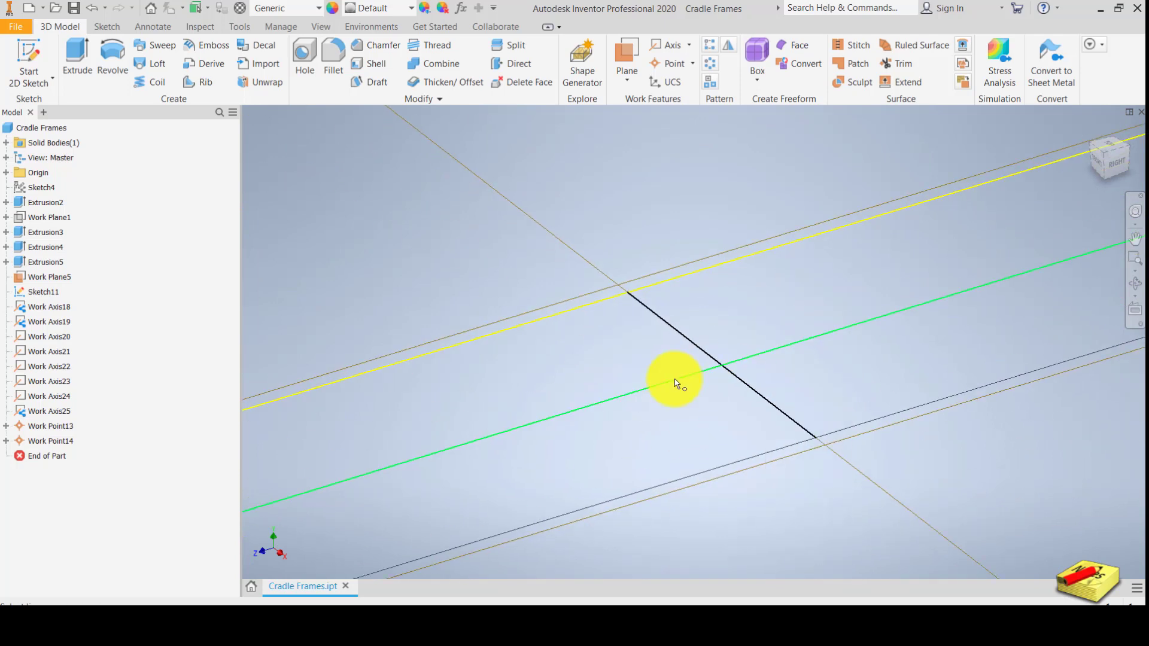
{"action": "left_click", "coordinate": [732, 375]}
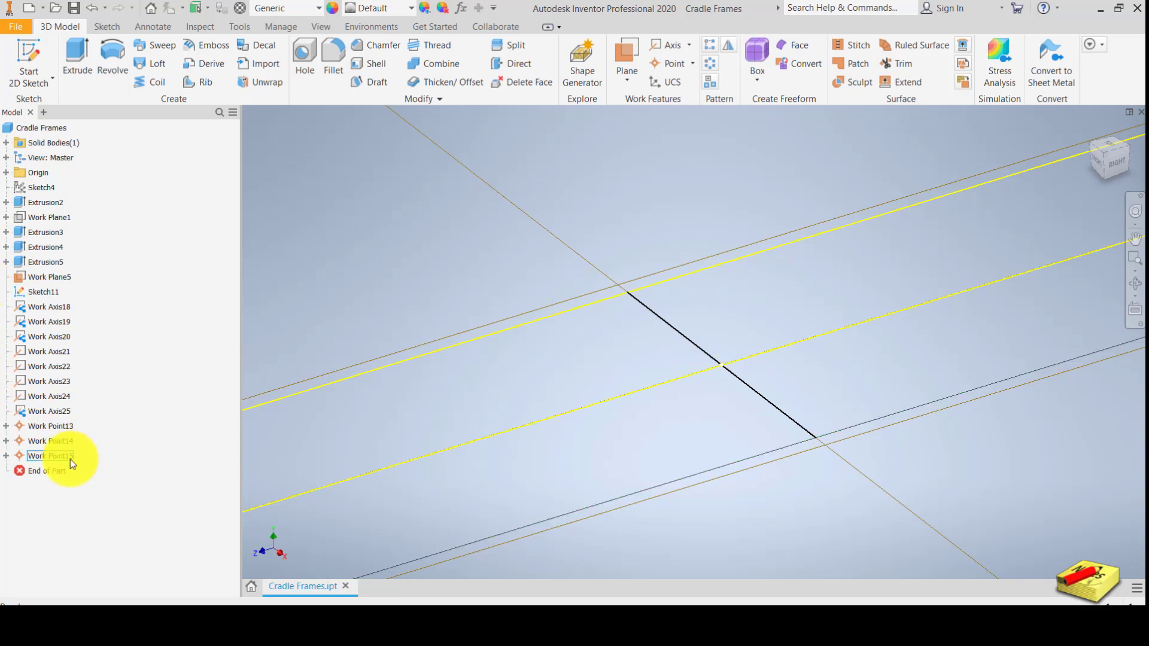
Place a two-line work point at the intersection of the centre axis and the fourth cross-line axis
{"action": "middle_click_drag", "start_coordinate": [728, 395], "coordinate": [530, 418]}
{"action": "middle_click_drag", "start_coordinate": [793, 334], "coordinate": [795, 368]}
{"action": "scroll", "coordinate": [702, 344], "scroll_direction": "down", "scroll_amount": 8}
{"action": "right_click", "coordinate": [795, 368]}
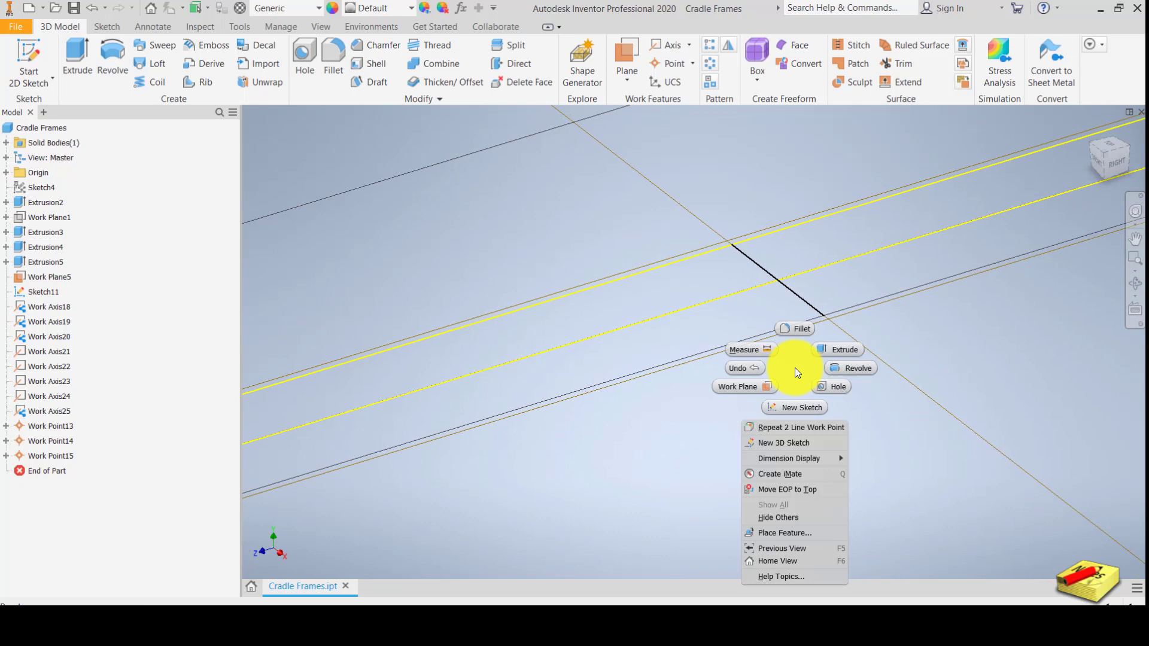
{"action": "left_click", "coordinate": [822, 430]}
{"action": "left_click", "coordinate": [748, 293]}
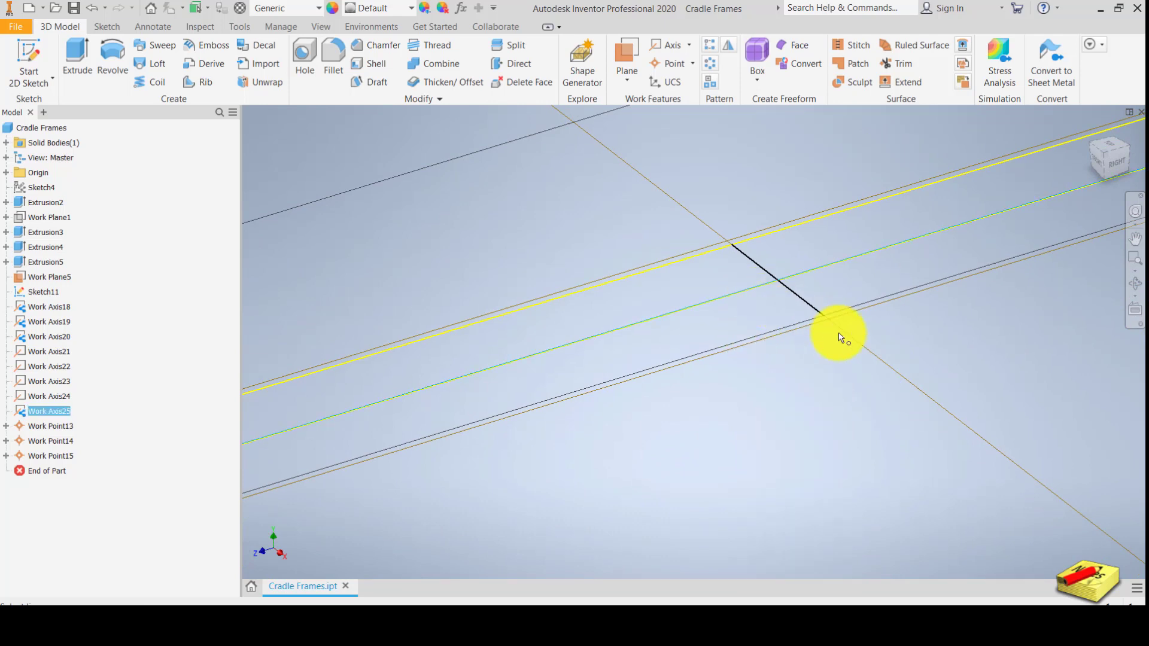
{"action": "left_click", "coordinate": [865, 344]}
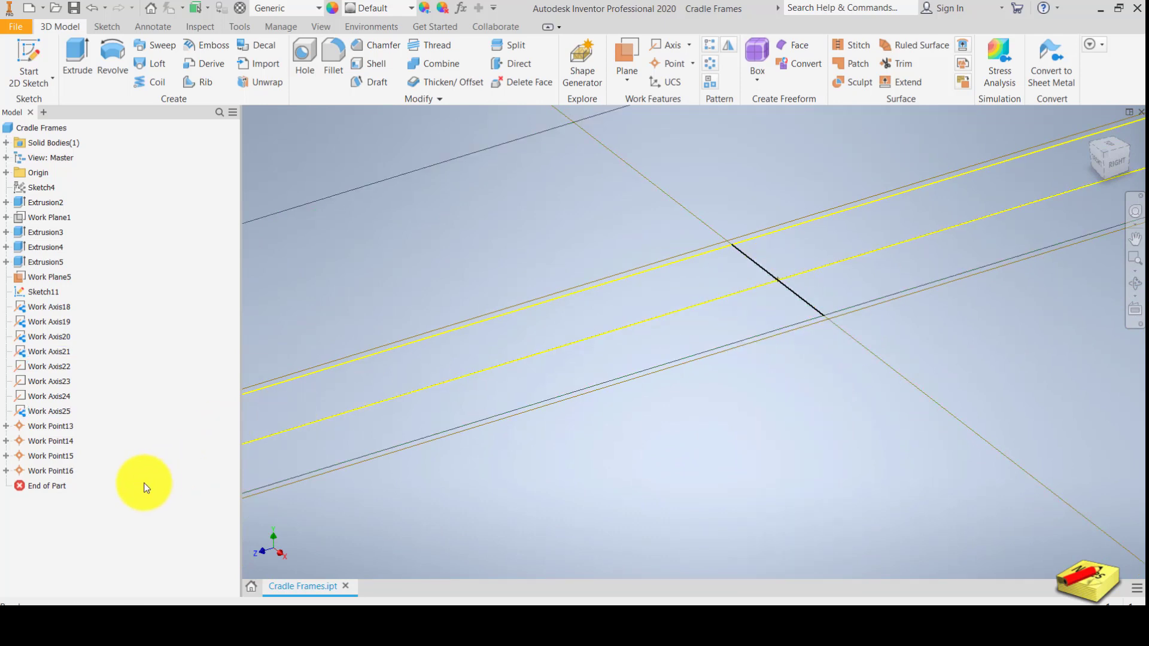
{"action": "double_click", "coordinate": [70, 470]}
Create a two-line work point where the centre axis crosses the fifth cross-line axis
{"action": "middle_click_drag", "start_coordinate": [987, 317], "coordinate": [523, 466]}
{"action": "scroll", "coordinate": [1011, 326], "scroll_direction": "down", "scroll_amount": 5}
{"action": "middle_click_drag", "start_coordinate": [1012, 326], "coordinate": [767, 386]}
{"action": "scroll", "coordinate": [771, 390], "scroll_direction": "up", "scroll_amount": 4}
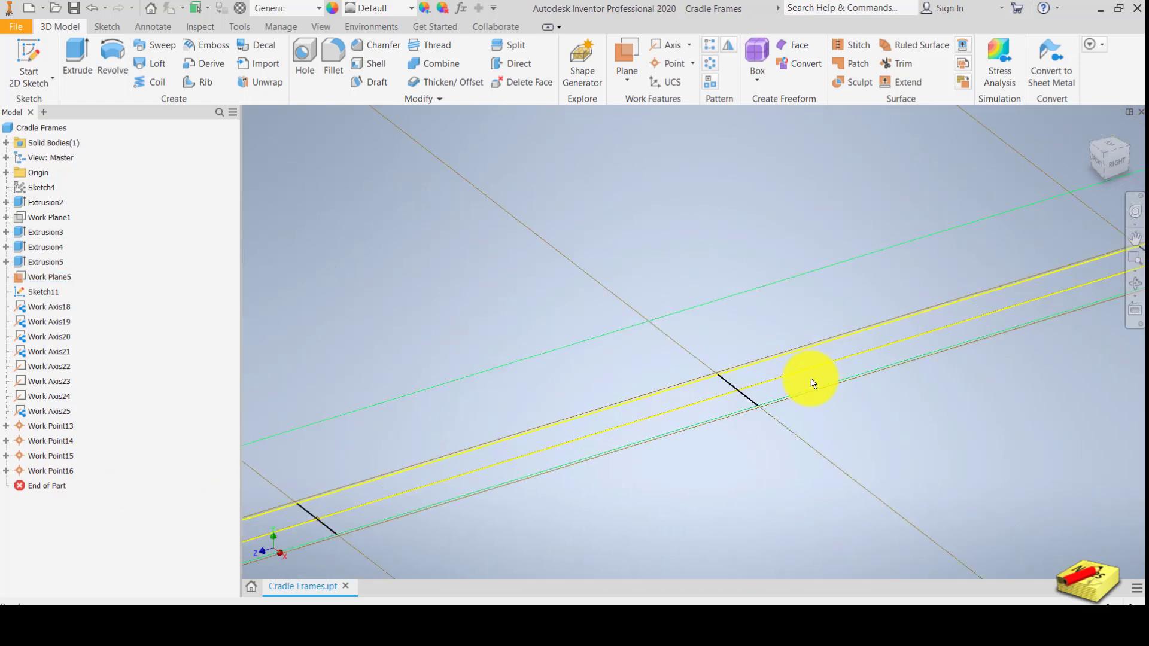
{"action": "right_click", "coordinate": [791, 406]}
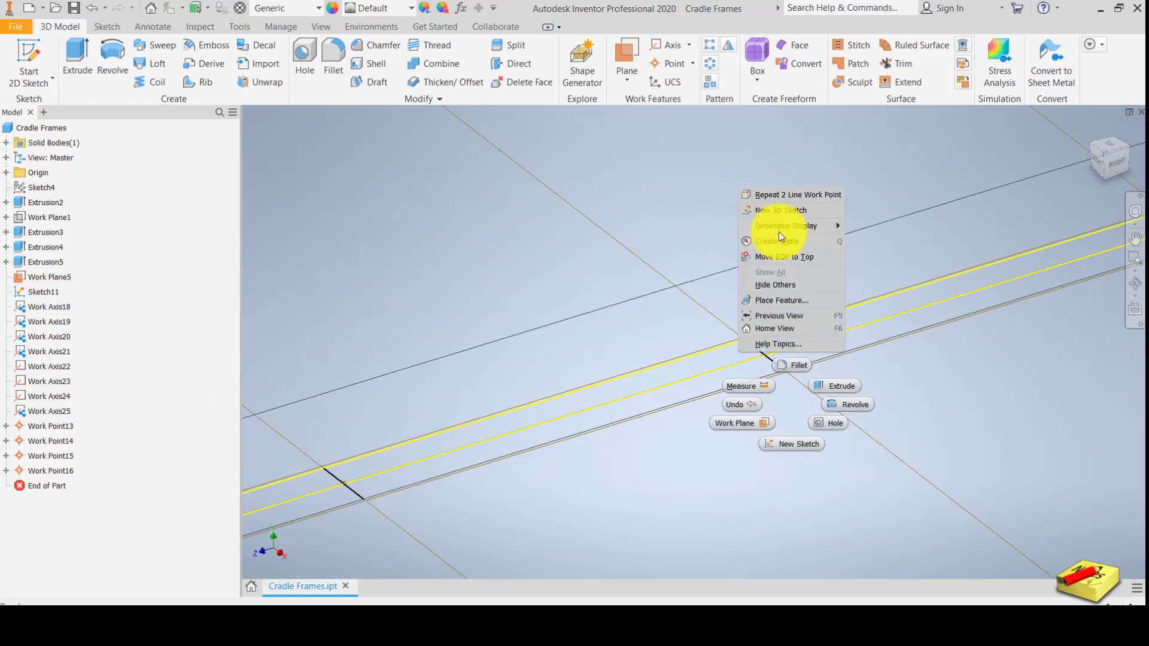
{"action": "left_click", "coordinate": [791, 195]}
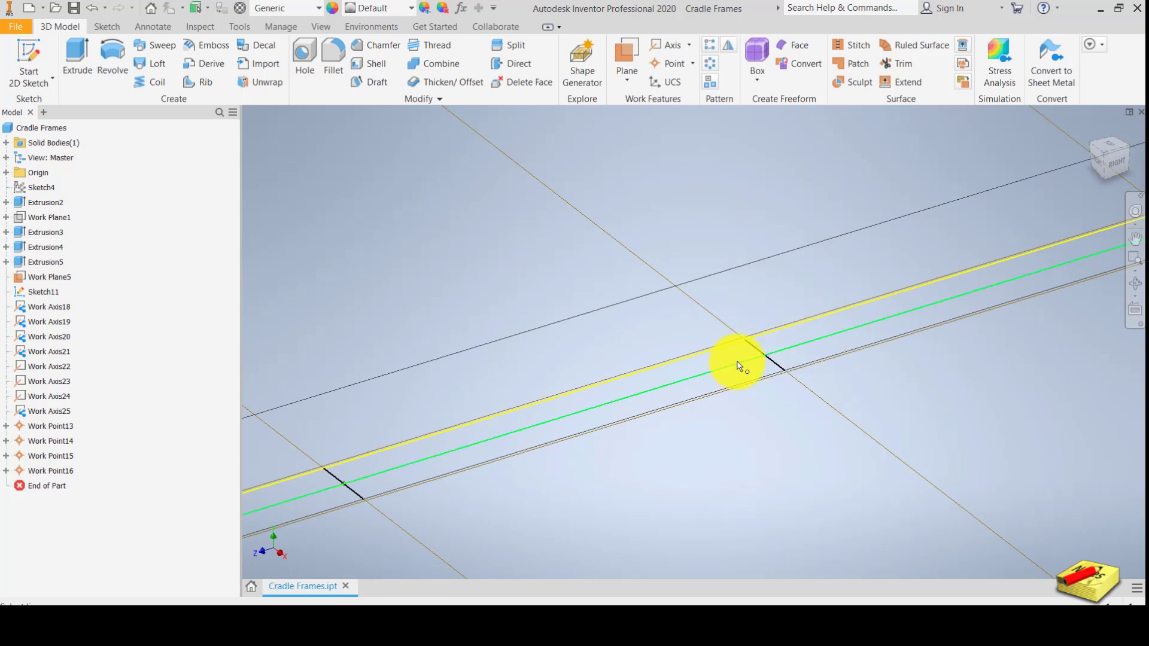
{"action": "left_click", "coordinate": [815, 392]}
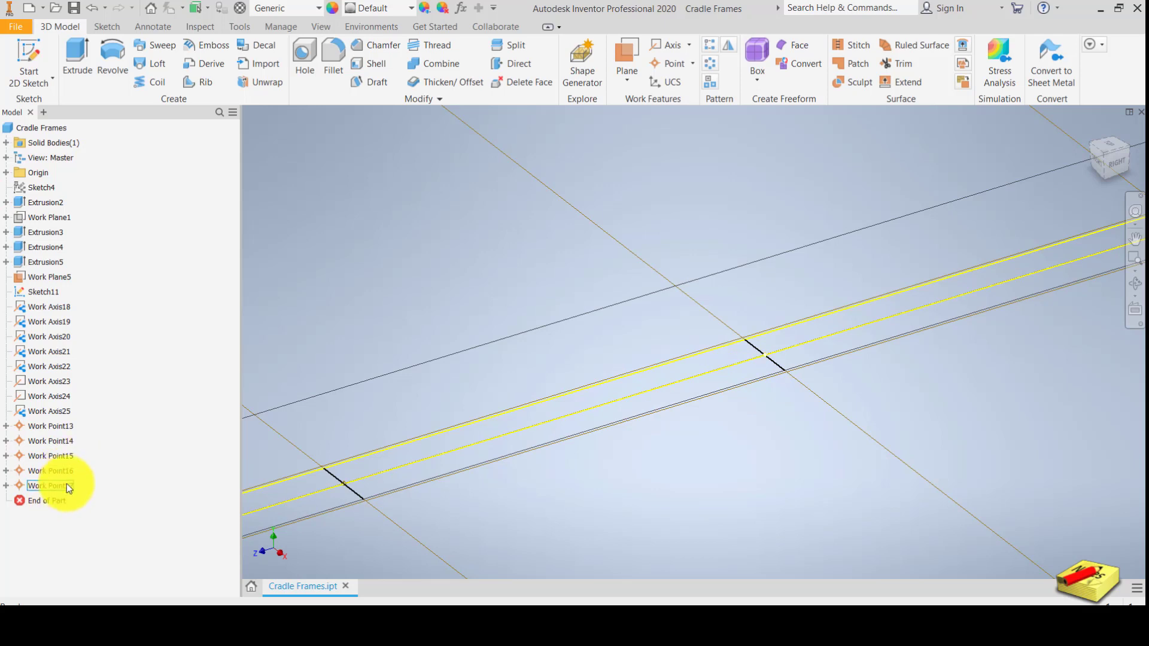
Add a two-line work point at the intersection of the centre axis and the sixth cross-line axis
{"action": "middle_click_drag", "start_coordinate": [837, 395], "coordinate": [742, 375]}
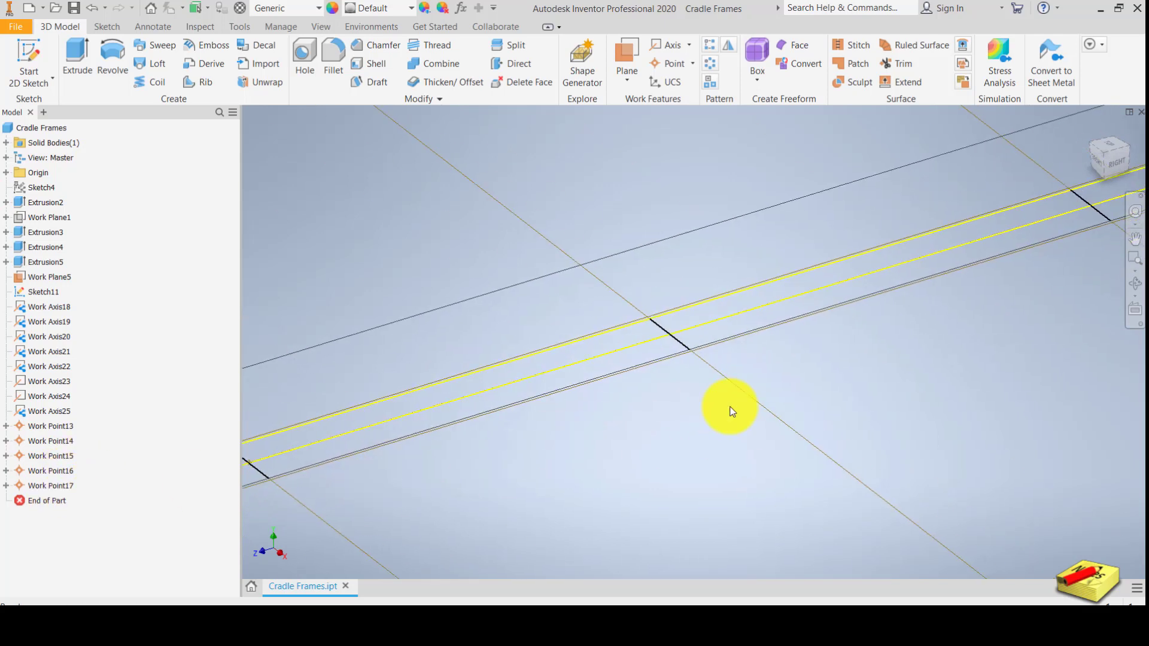
{"action": "right_click", "coordinate": [649, 409]}
{"action": "left_click", "coordinate": [659, 203]}
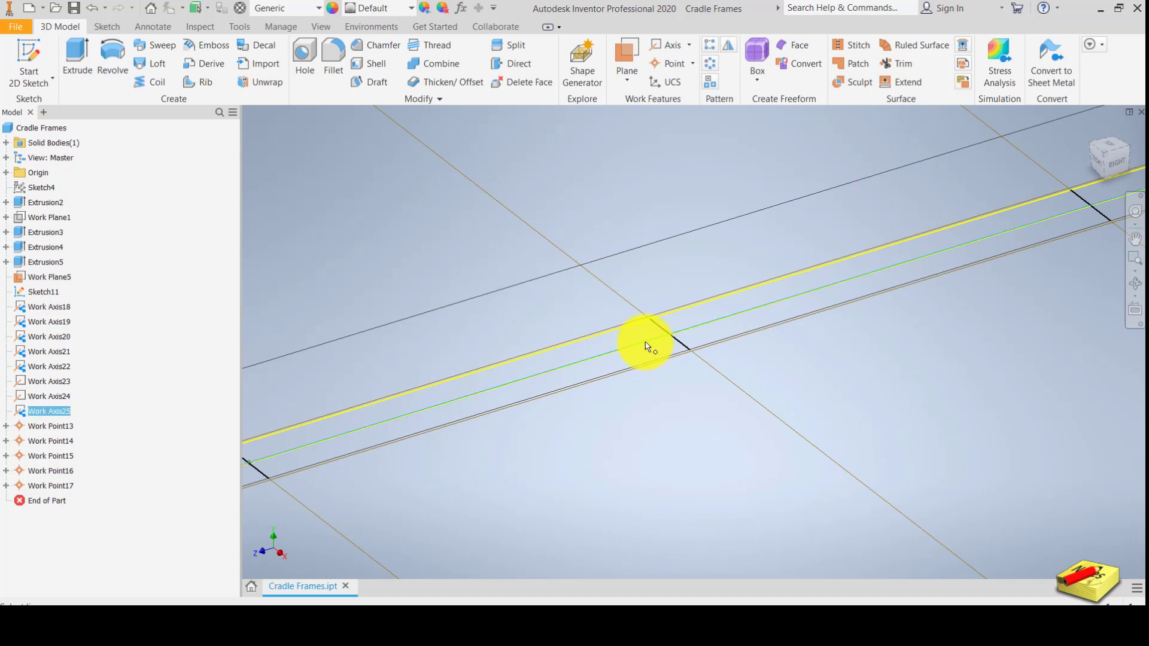
{"action": "left_click", "coordinate": [735, 385]}
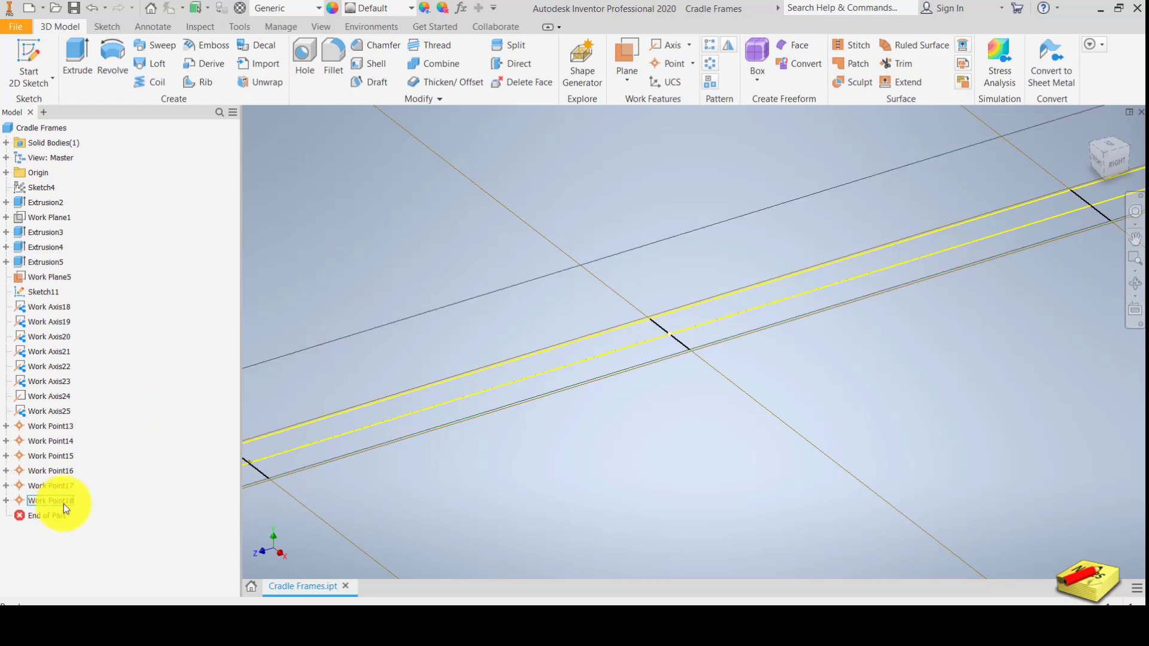
Place the last two-line work point where the centre axis meets the seventh cross-line axis
{"action": "middle_click_drag", "start_coordinate": [859, 373], "coordinate": [524, 475]}
{"action": "scroll", "coordinate": [509, 467], "scroll_direction": "down", "scroll_amount": 5}
{"action": "scroll", "coordinate": [764, 388], "scroll_direction": "up", "scroll_amount": 6}
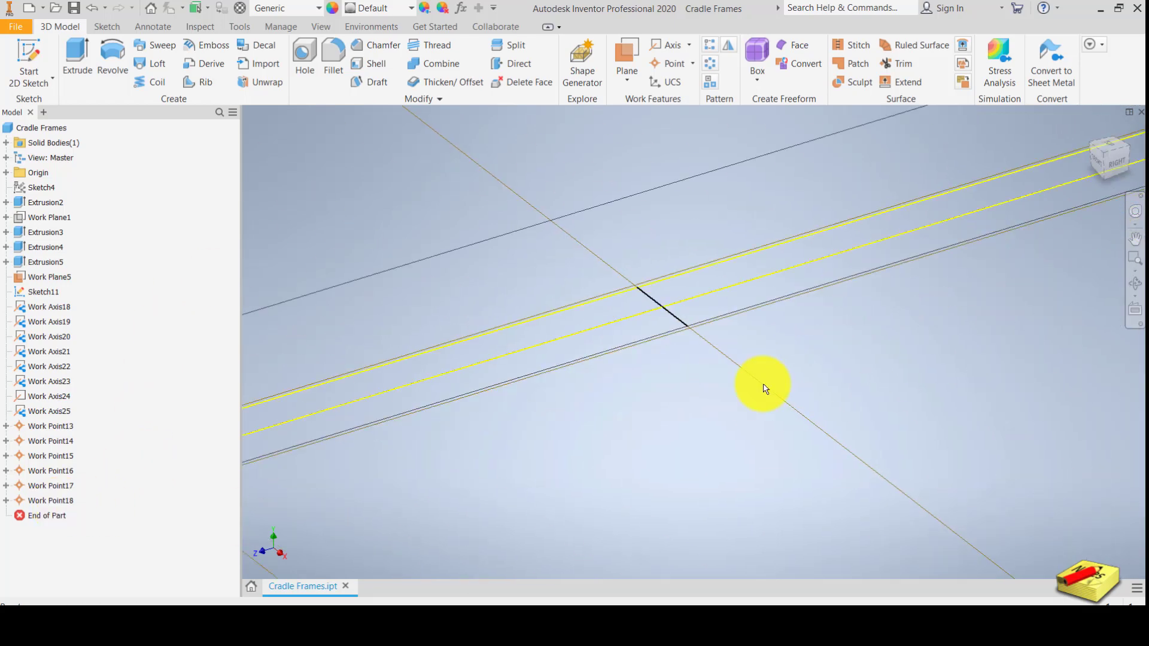
{"action": "right_click", "coordinate": [675, 378]}
{"action": "left_click", "coordinate": [688, 437]}
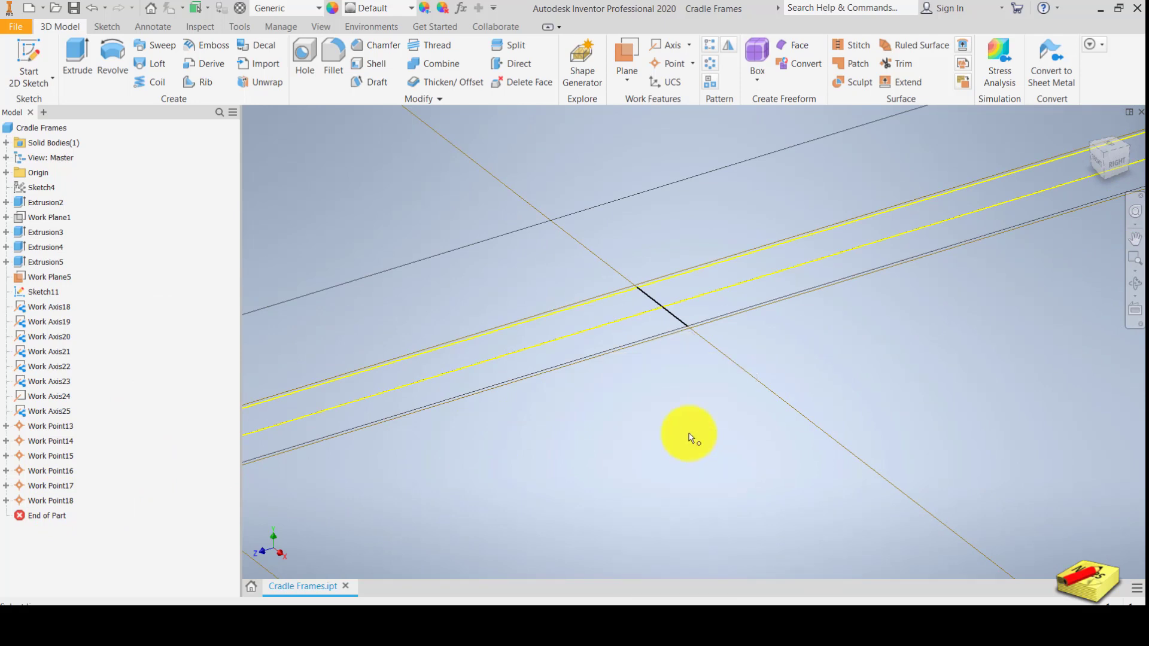
{"action": "left_click", "coordinate": [645, 320]}
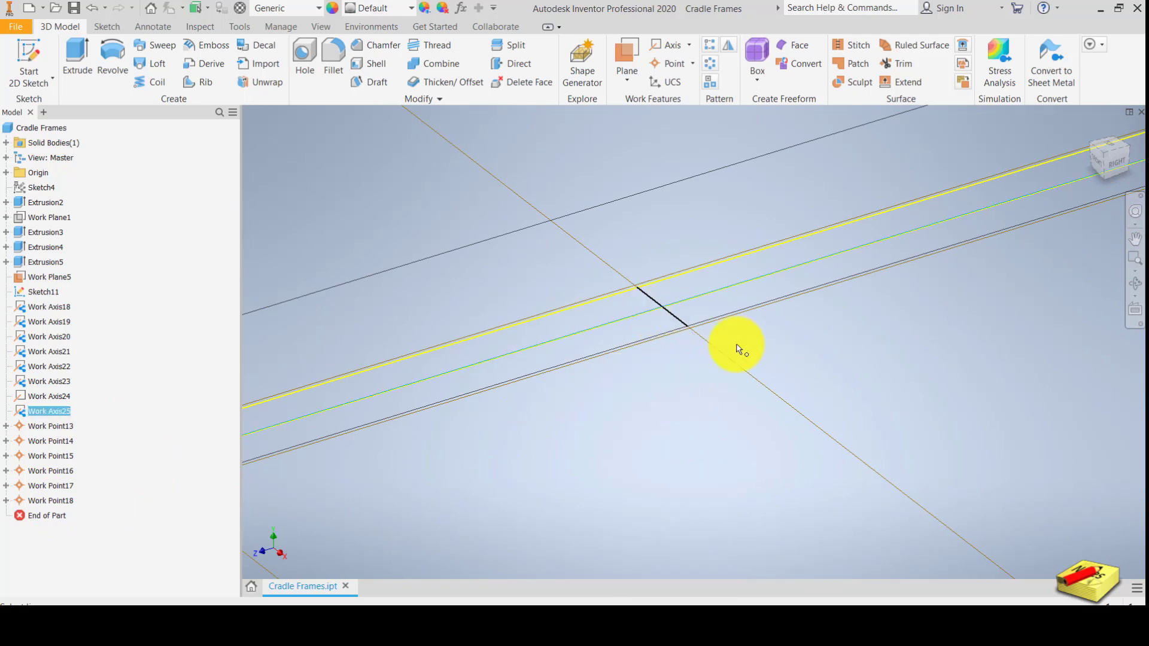
{"action": "left_click", "coordinate": [746, 378]}
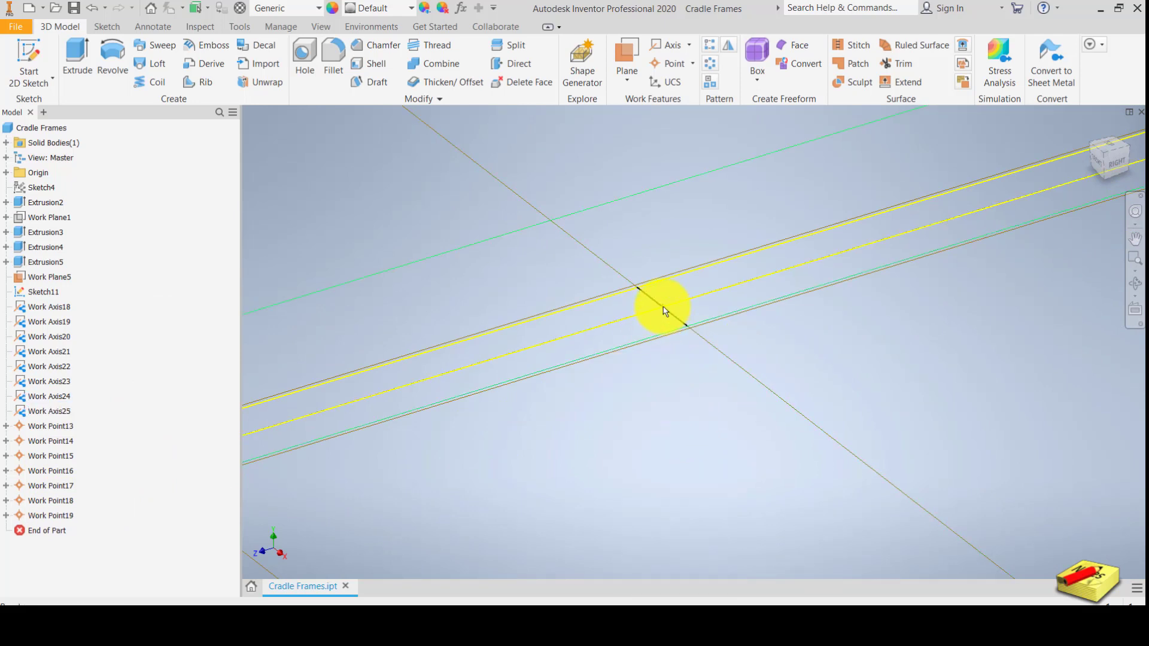
{"action": "left_click", "coordinate": [27, 555]}
{"action": "scroll", "coordinate": [613, 476], "scroll_direction": "up", "scroll_amount": 5}
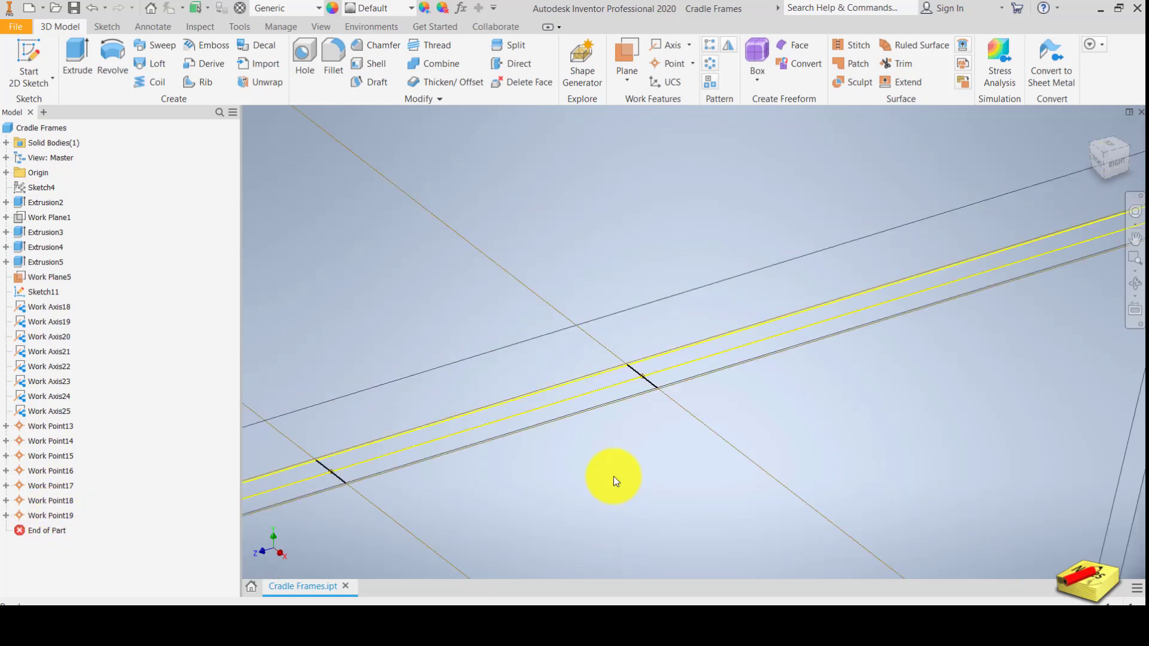
{"action": "middle_click_drag", "start_coordinate": [738, 344], "coordinate": [745, 340]}
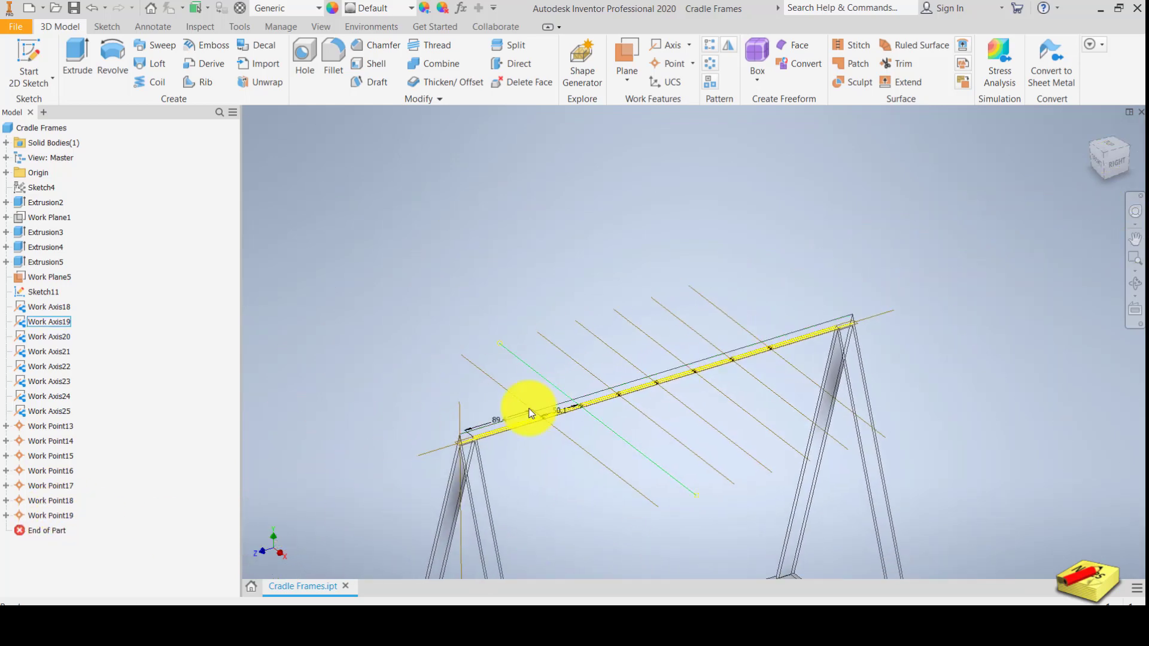
{"action": "scroll", "coordinate": [527, 416], "scroll_direction": "up", "scroll_amount": 2}
{"action": "middle_click_drag", "start_coordinate": [527, 458], "coordinate": [535, 454]}
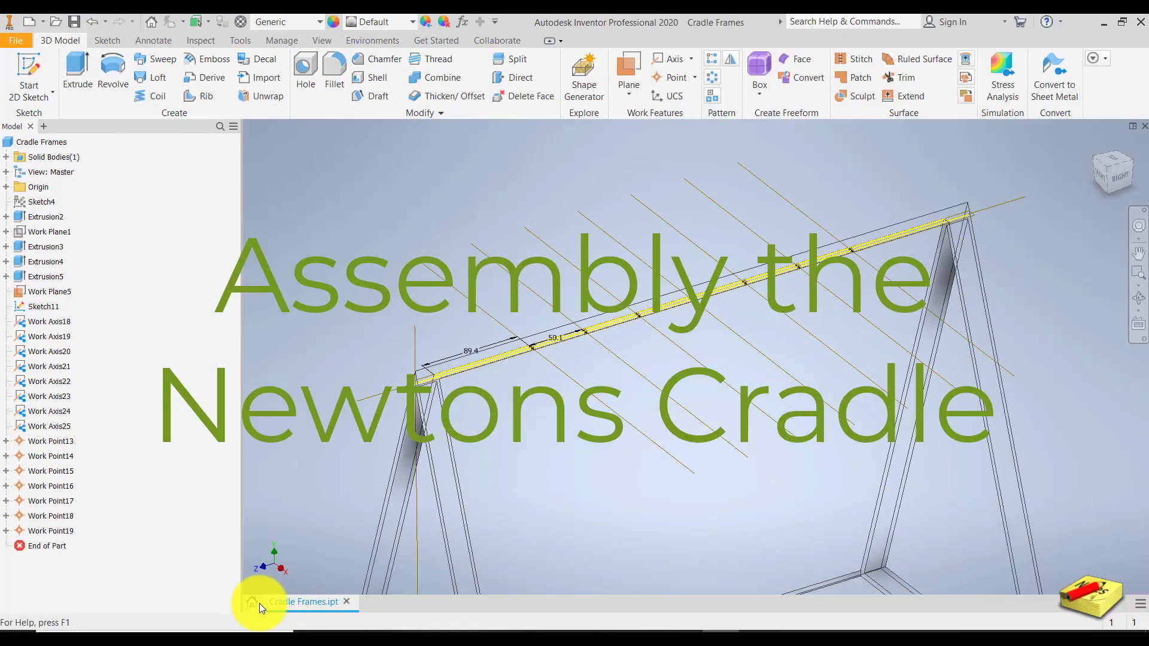
Start a new assembly and save it in the project workspace as NewtonsCradle-1
{"action": "left_click", "coordinate": [254, 602]}
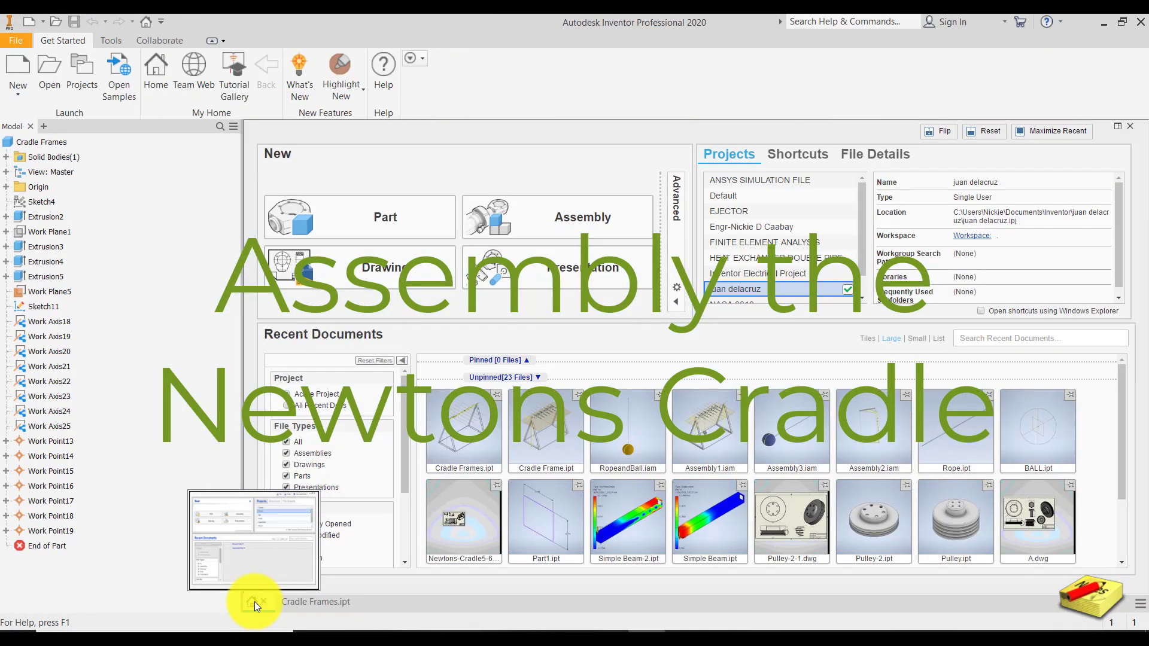
{"action": "left_click", "coordinate": [551, 225]}
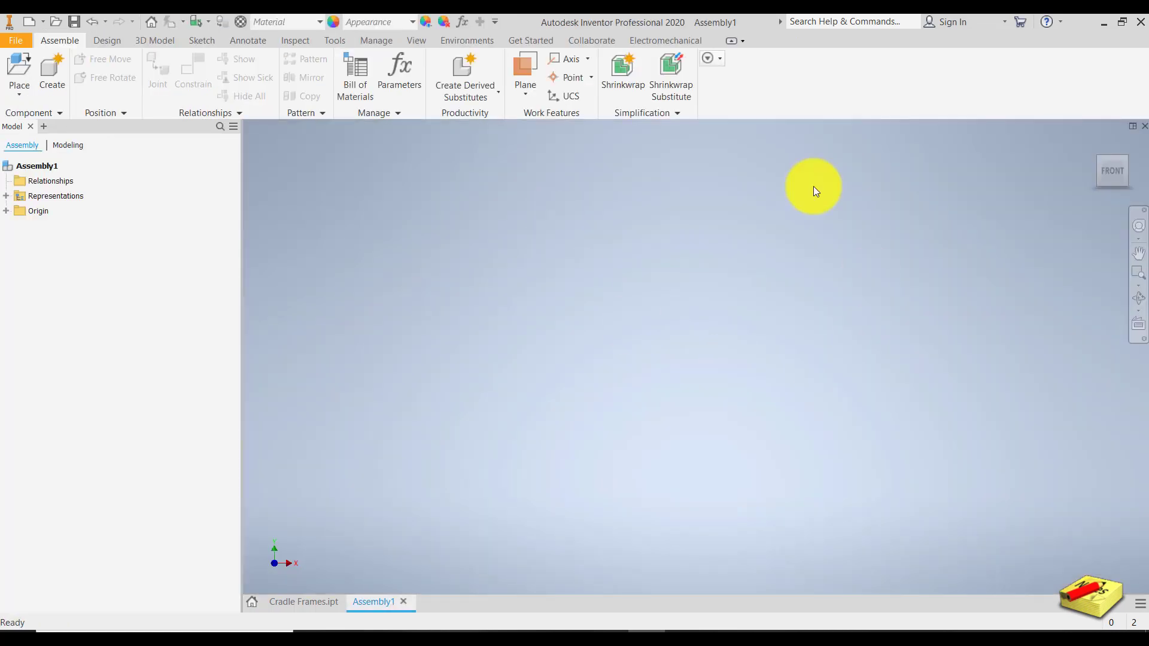
{"action": "left_click", "coordinate": [20, 44]}
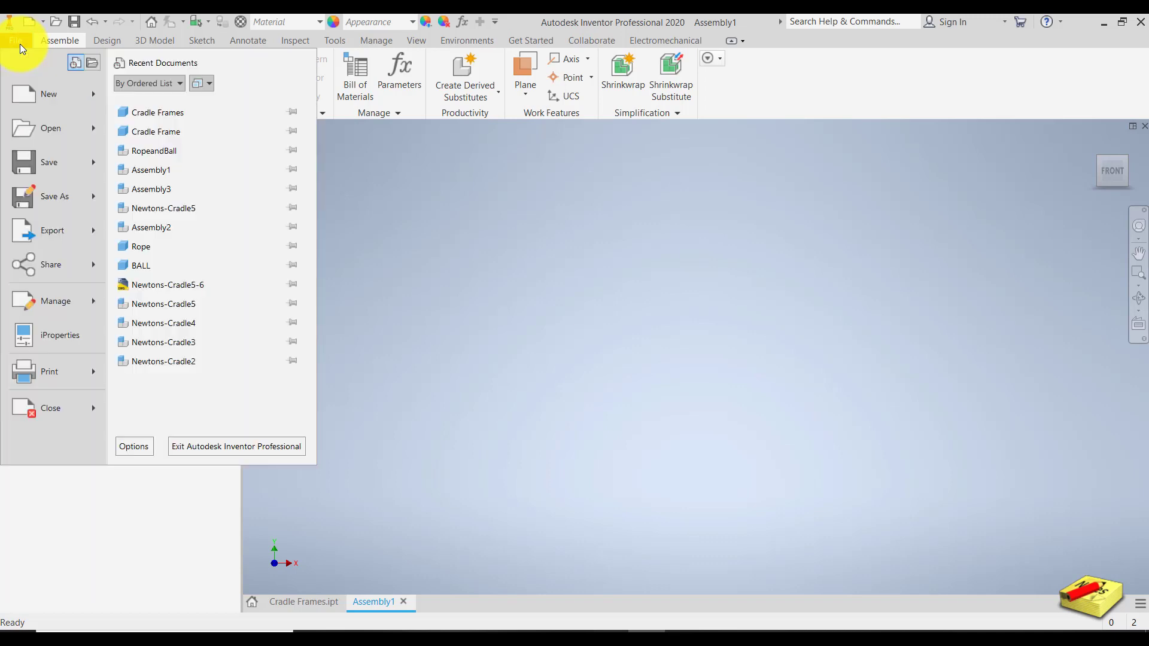
{"action": "left_click", "coordinate": [62, 203]}
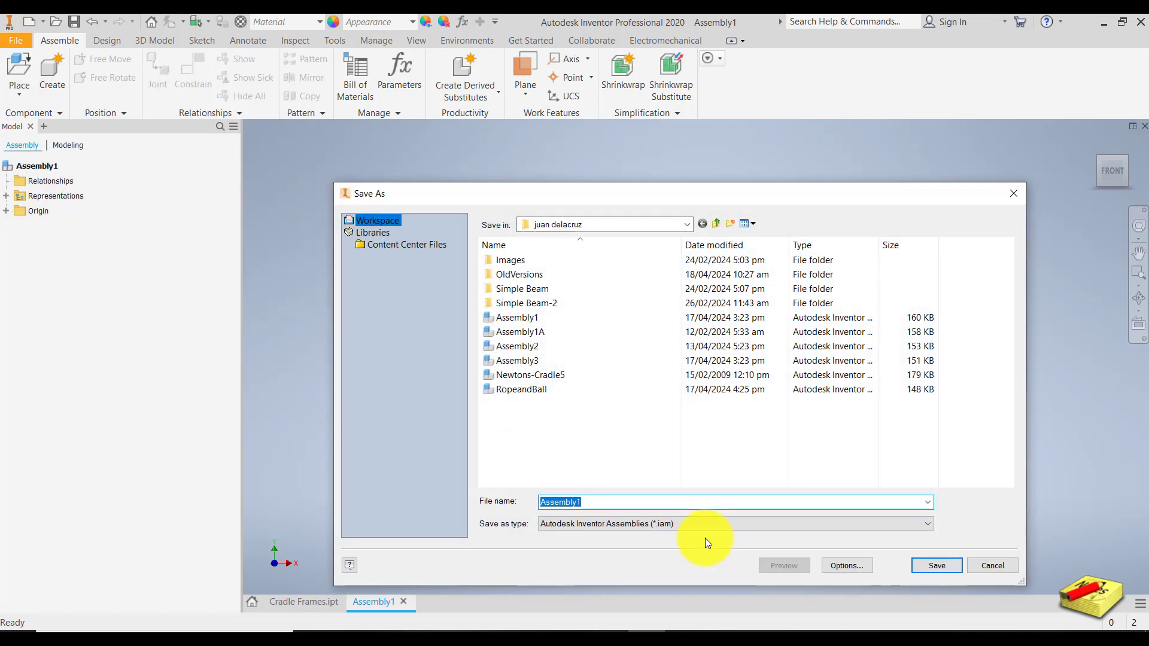
{"action": "type", "text": "N"}
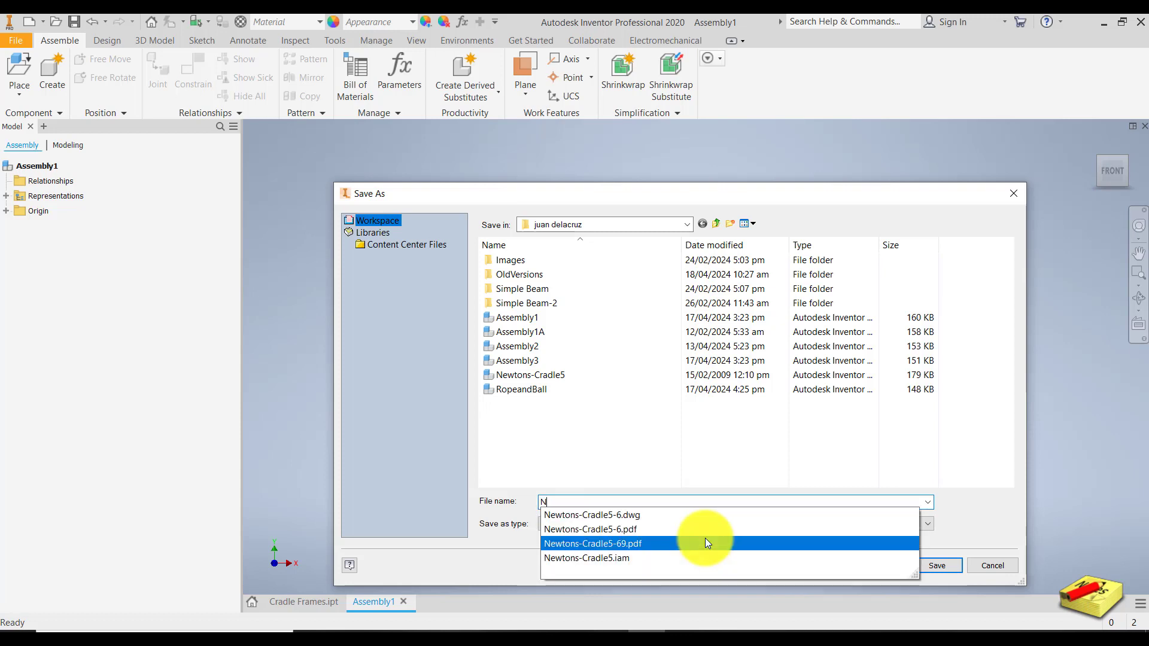
{"action": "type", "text": "ew"}
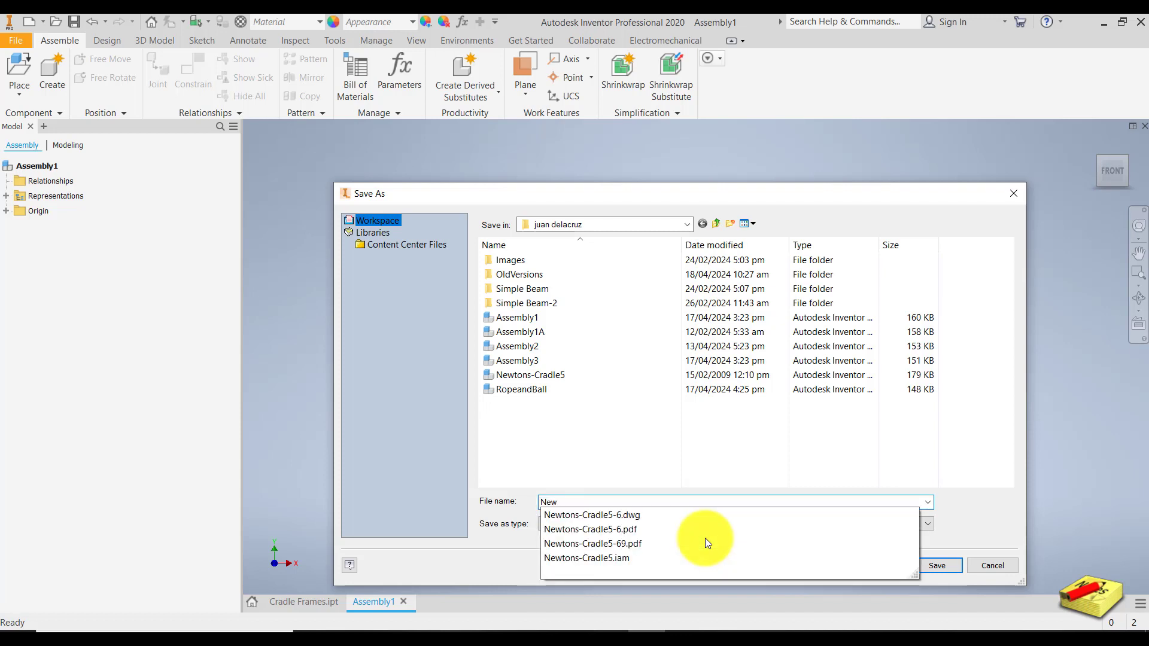
{"action": "type", "text": "tons"}
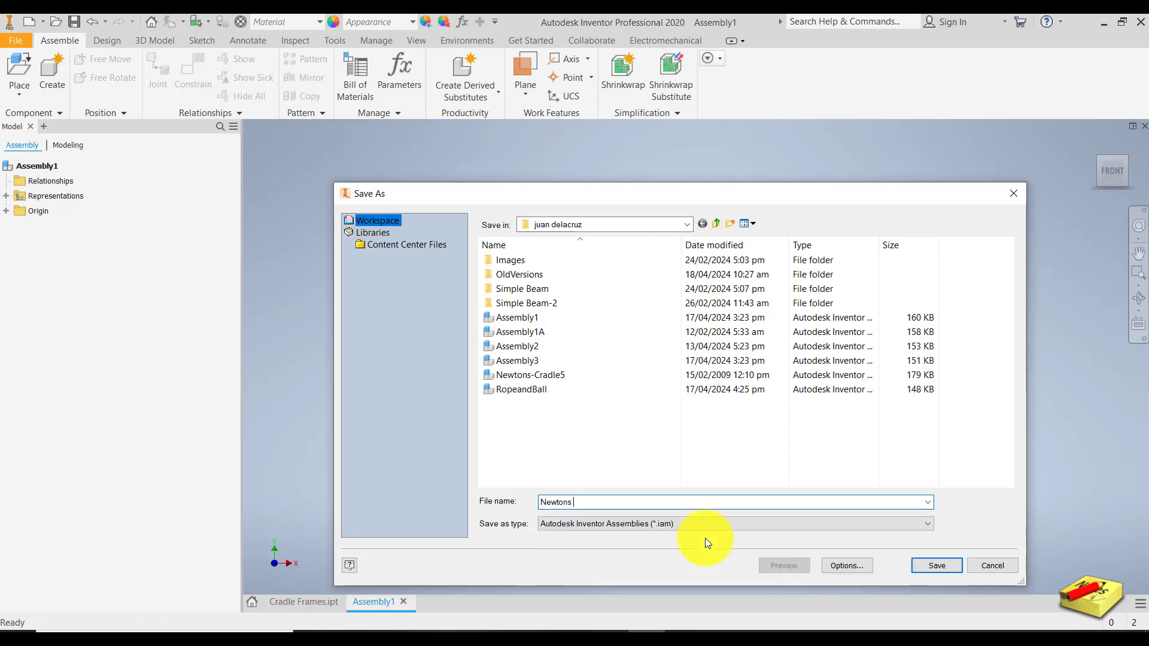
{"action": "key", "text": "BackSpace"}
{"action": "type", "text": "Ca"}
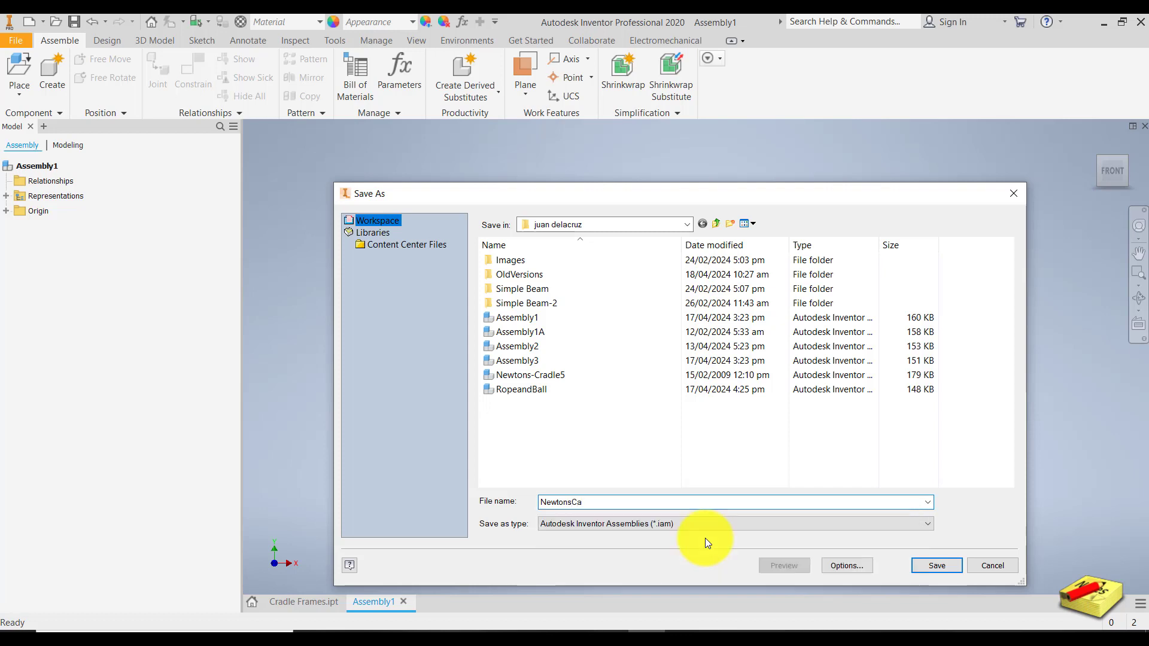
{"action": "key", "text": "BackSpace"}
{"action": "type", "text": "radle-1"}
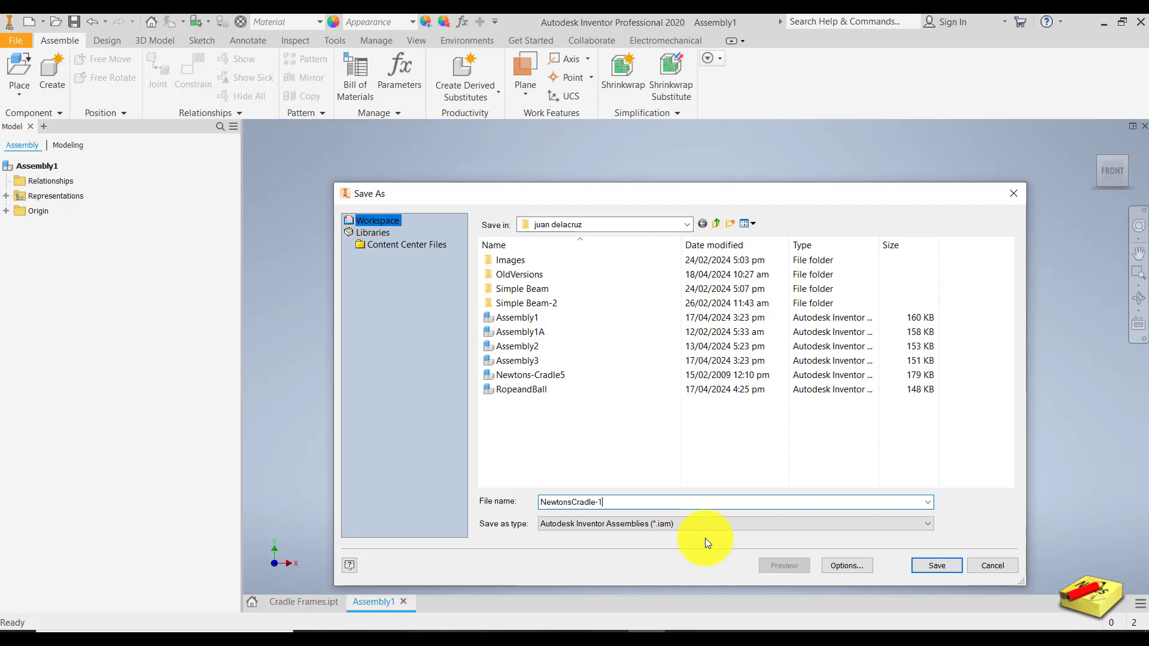
{"action": "left_click", "coordinate": [921, 566]}
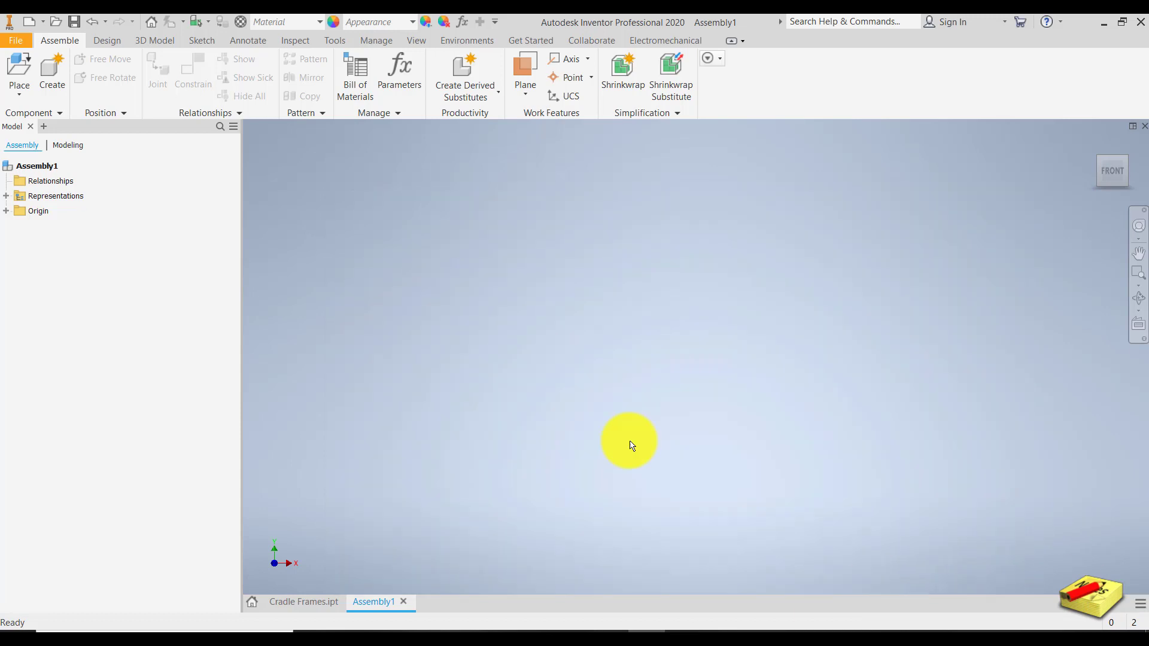
Try placing the Cradle Frames part in the empty assembly, and undo the placement
{"action": "left_click", "coordinate": [19, 87]}
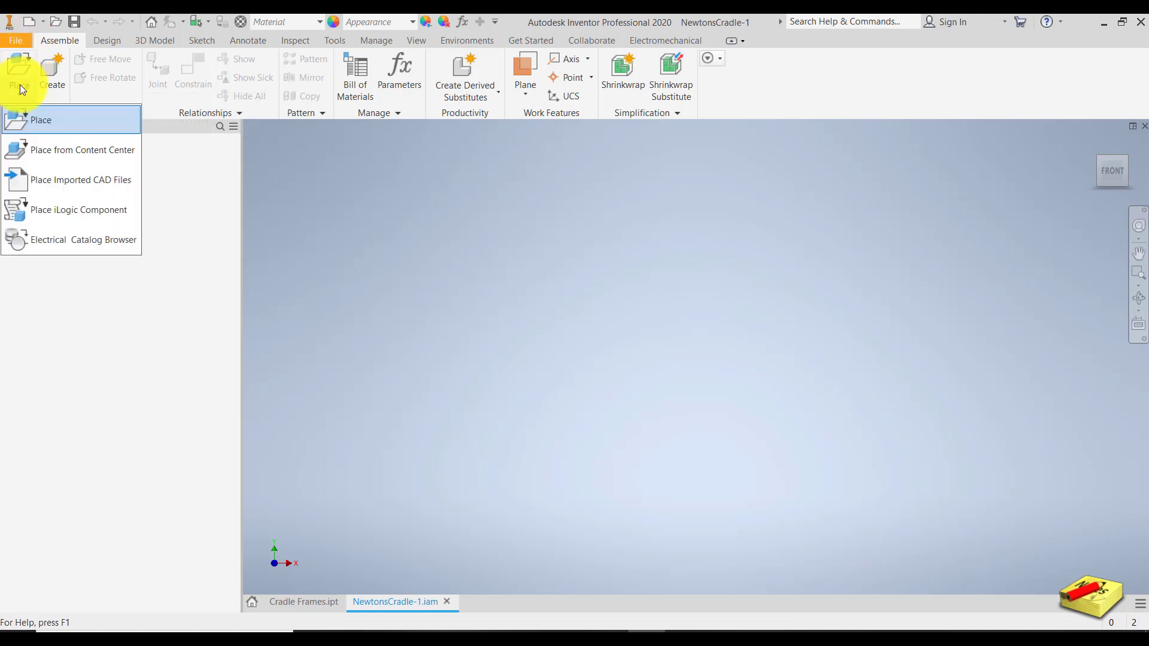
{"action": "left_click", "coordinate": [27, 120]}
{"action": "scroll", "coordinate": [521, 340], "scroll_direction": "down", "scroll_amount": 2}
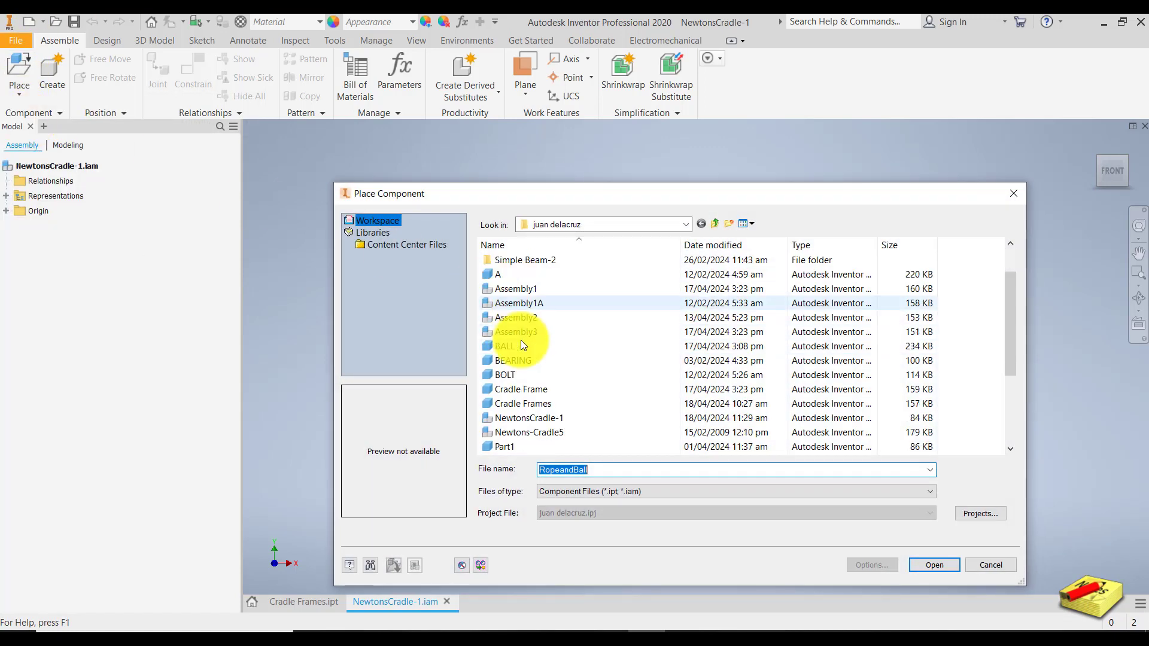
{"action": "scroll", "coordinate": [521, 340], "scroll_direction": "down", "scroll_amount": 1}
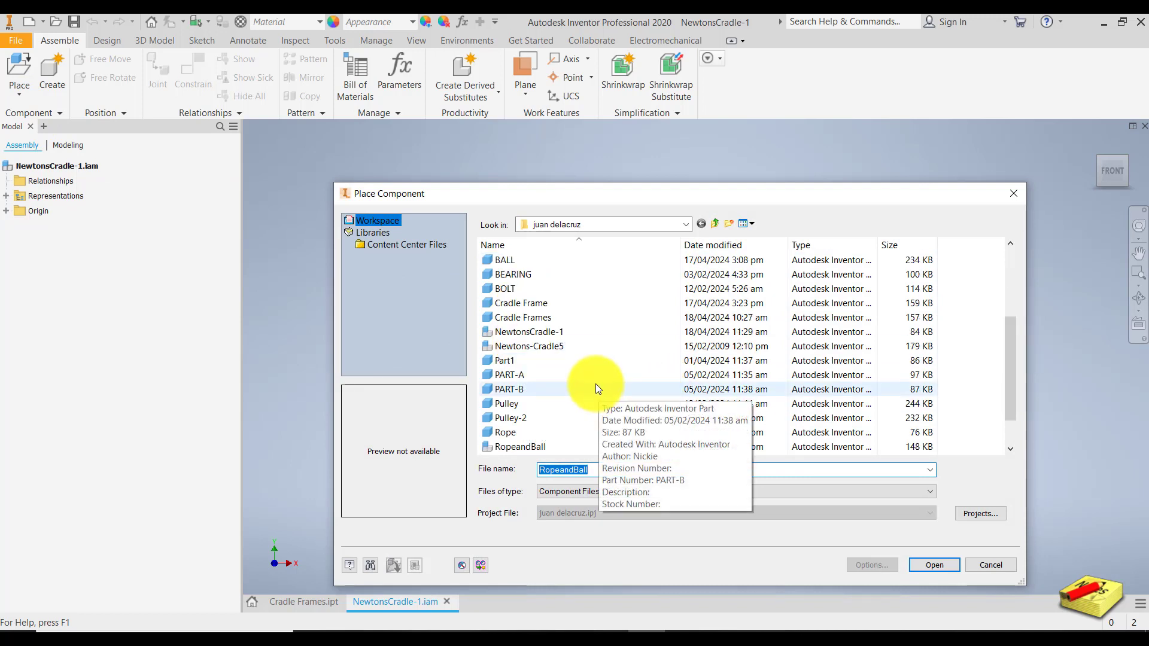
{"action": "left_click", "coordinate": [524, 318]}
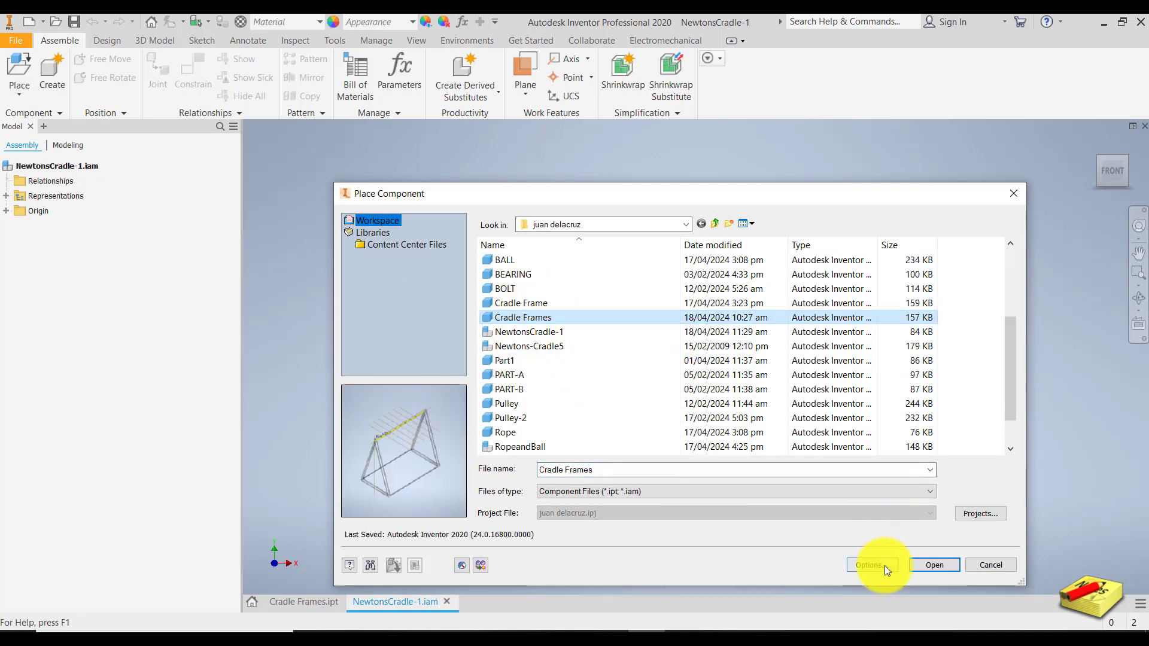
{"action": "left_click", "coordinate": [935, 566]}
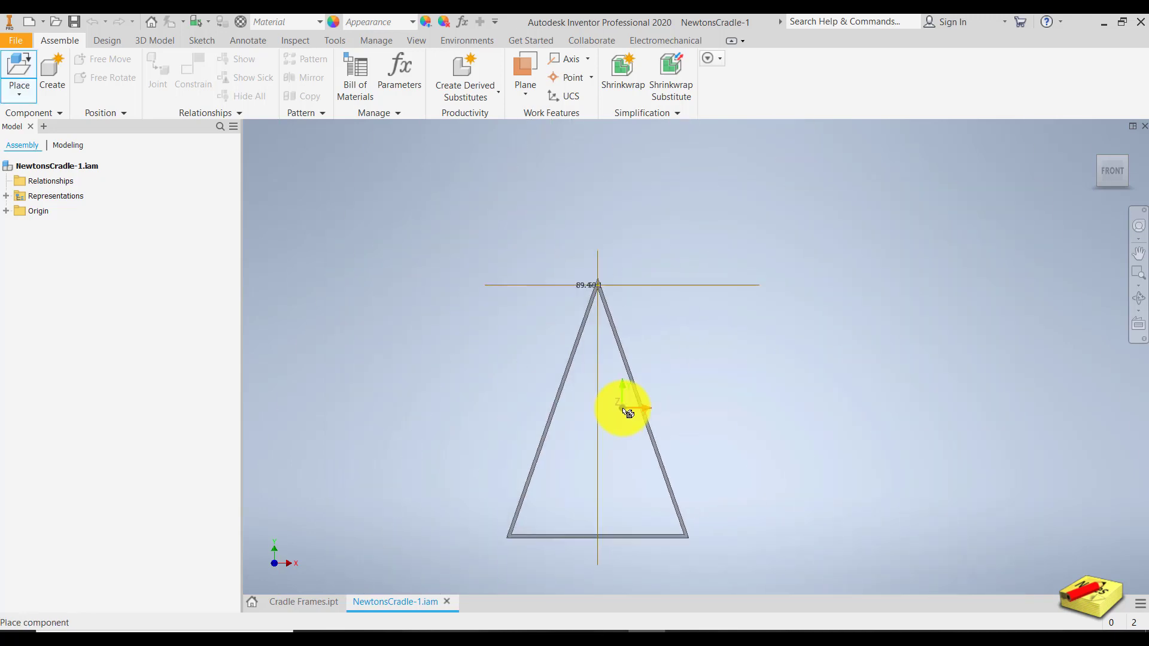
{"action": "left_click", "coordinate": [626, 410]}
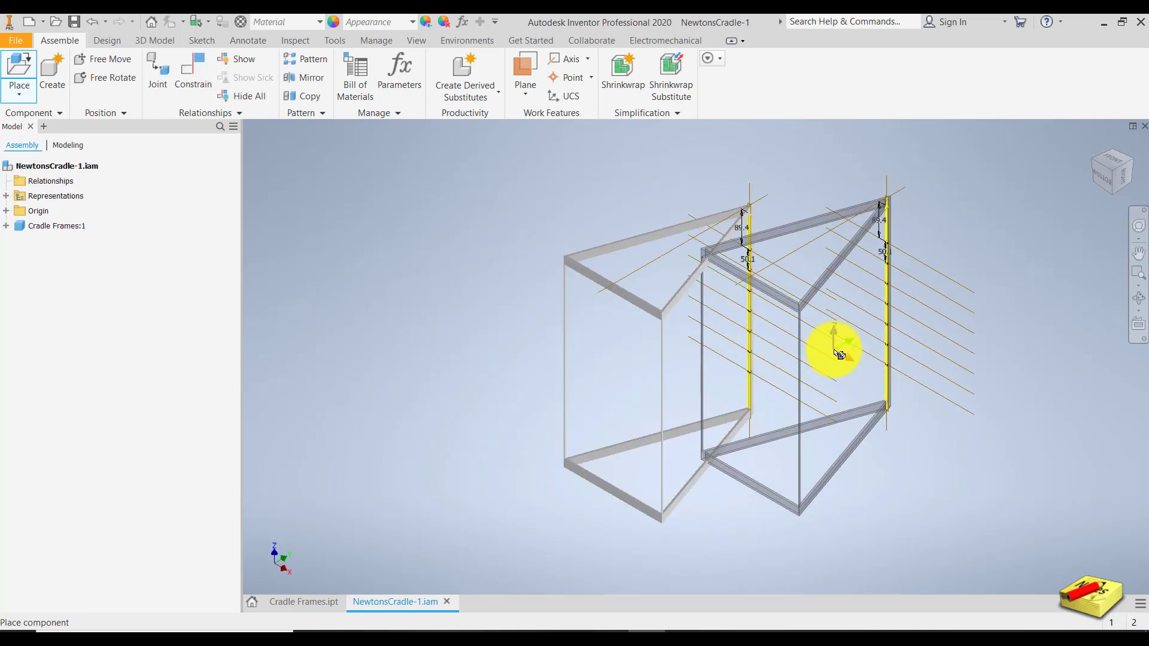
{"action": "key", "text": "ctrl+z"}
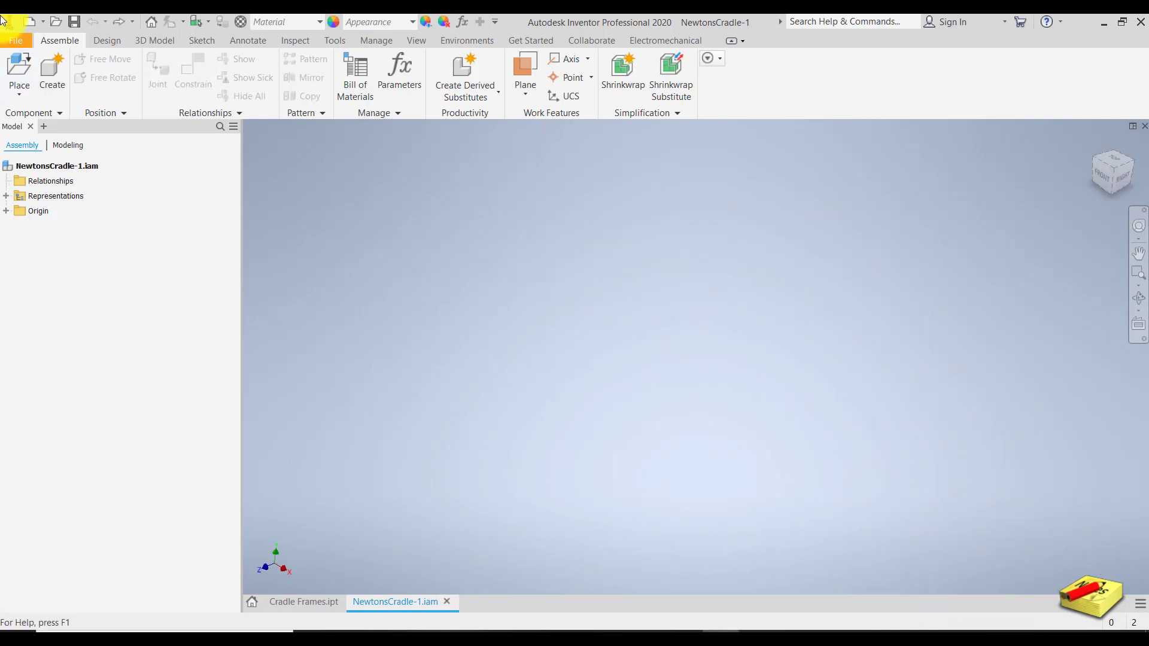
Place one instance of the Cradle Frames part in the NewtonsCradle-1 assembly
{"action": "key", "text": "p"}
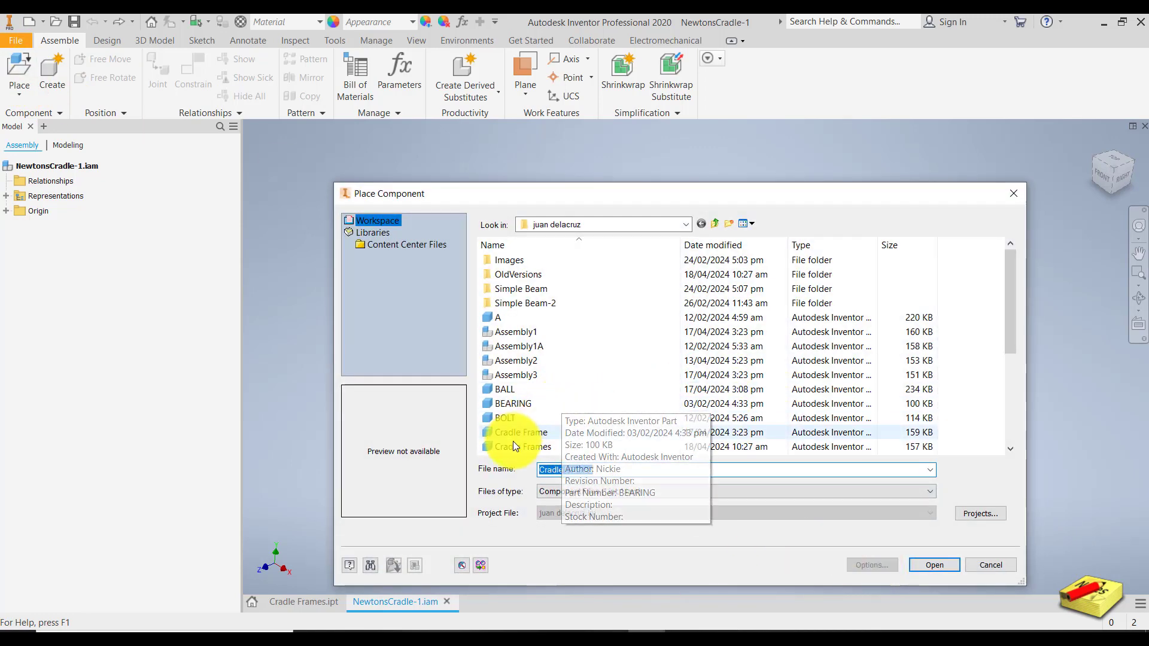
{"action": "left_click", "coordinate": [531, 447]}
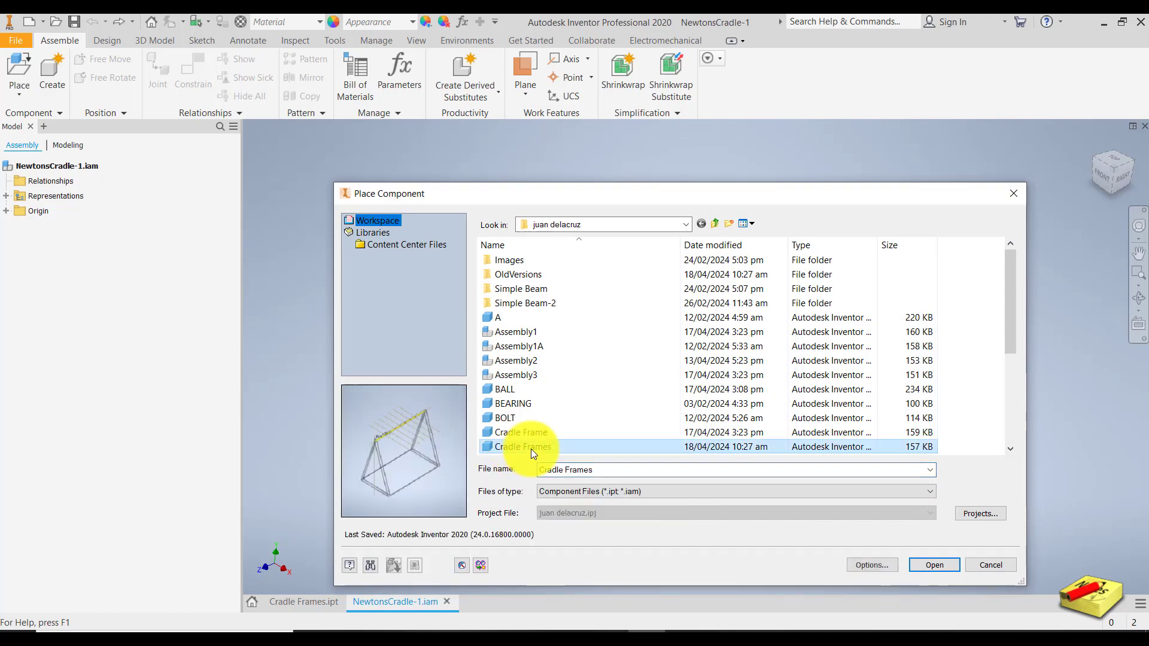
{"action": "left_click", "coordinate": [952, 568]}
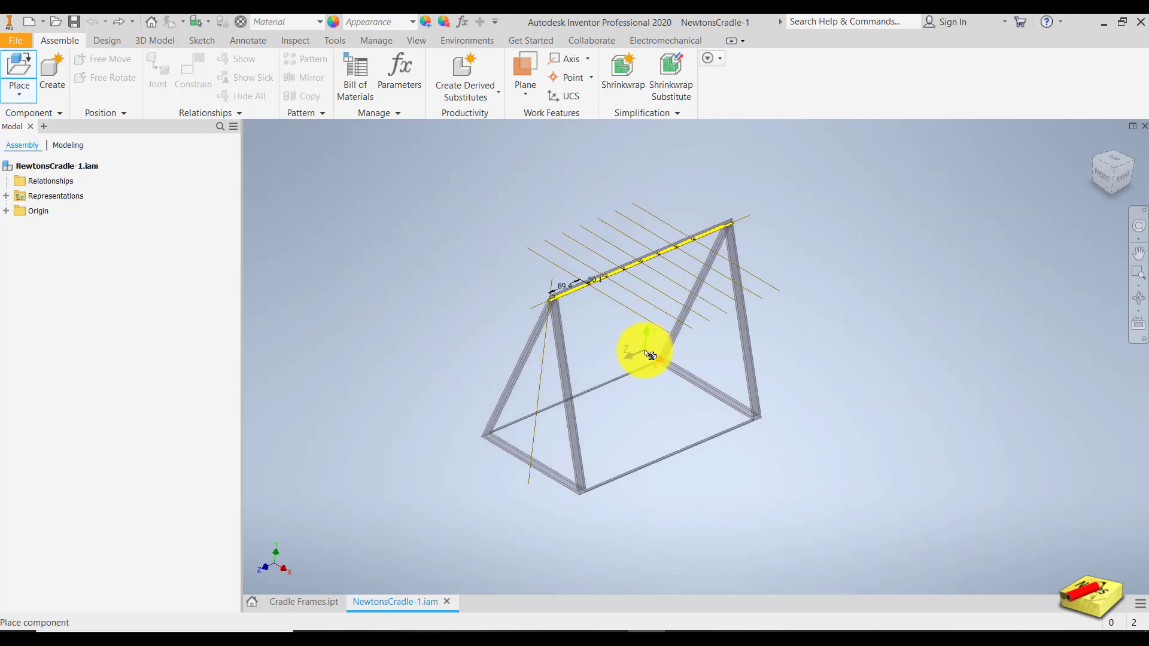
{"action": "left_click", "coordinate": [651, 356]}
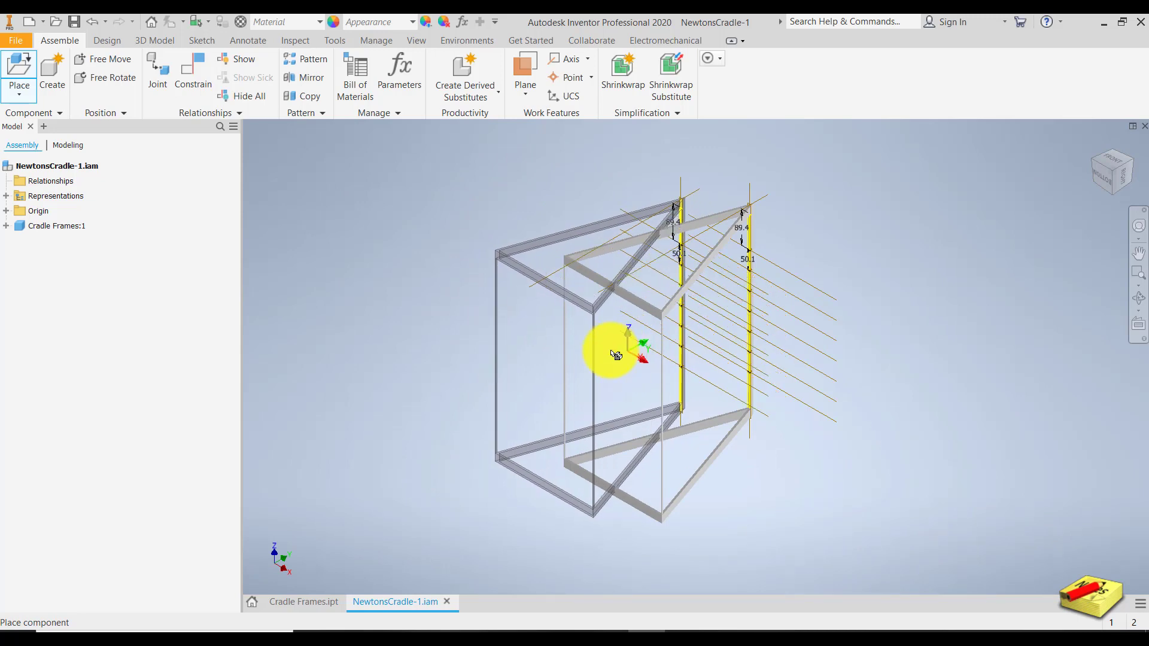
{"action": "key", "text": "Escape"}
{"action": "middle_click_drag", "start_coordinate": [564, 357], "coordinate": [533, 379]}
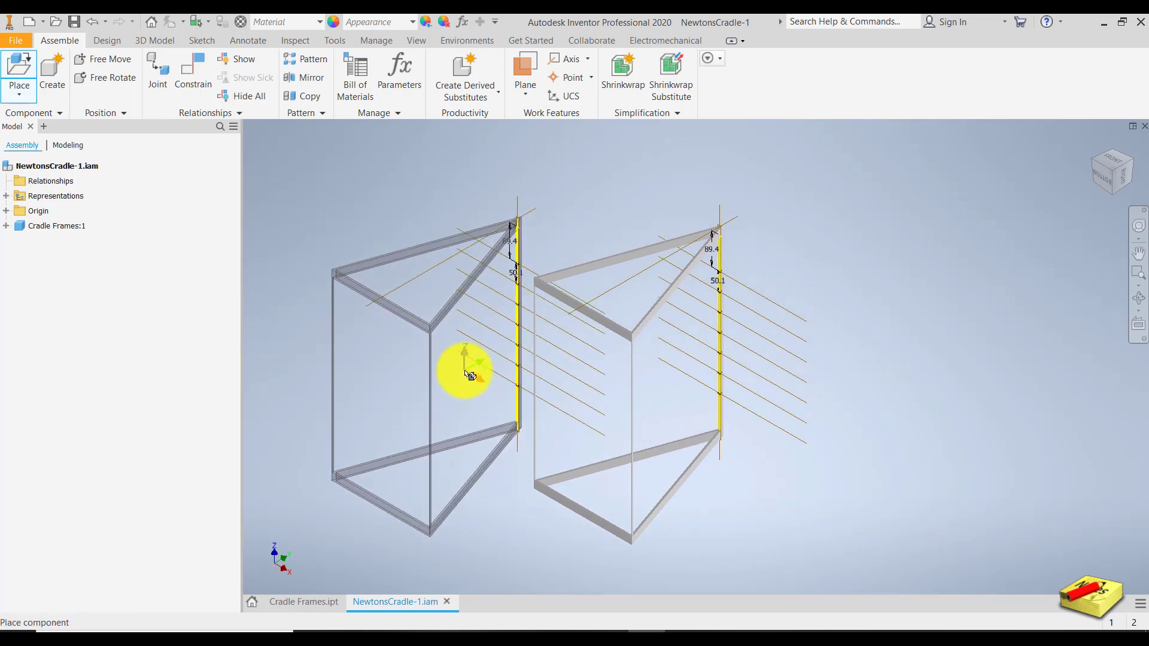
Orient the view isometrically with the cradle frame standing upright and examine the work axes along its top bar
{"action": "middle_click_drag", "start_coordinate": [465, 372], "coordinate": [493, 372]}
{"action": "key", "text": "Escape"}
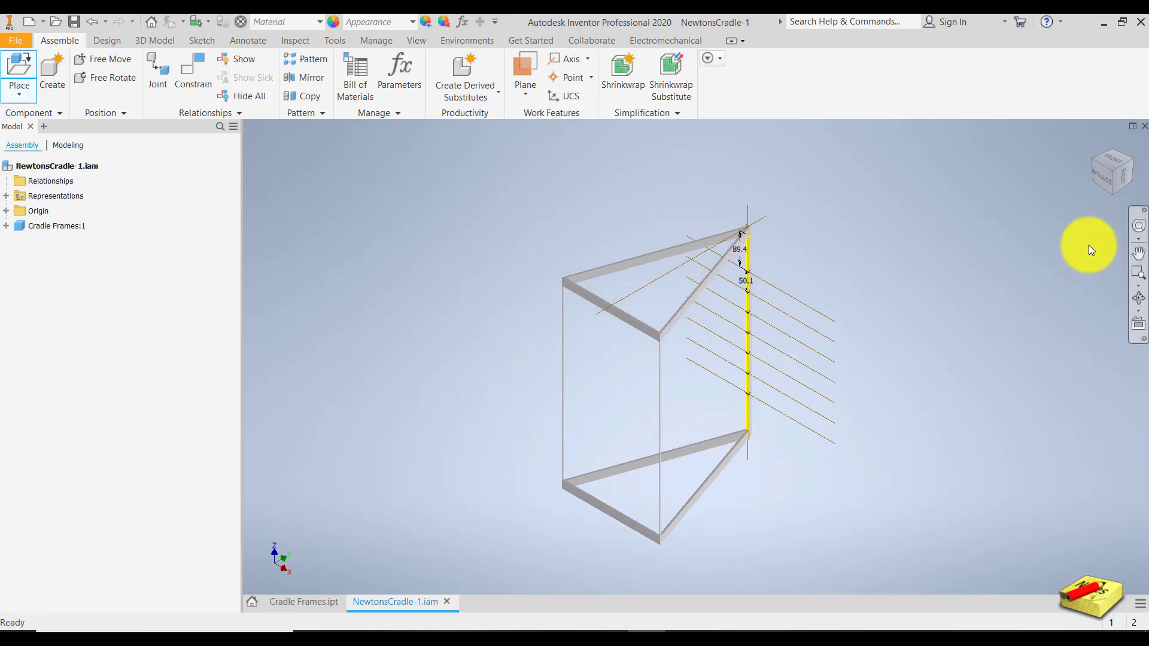
{"action": "left_click", "coordinate": [1138, 297]}
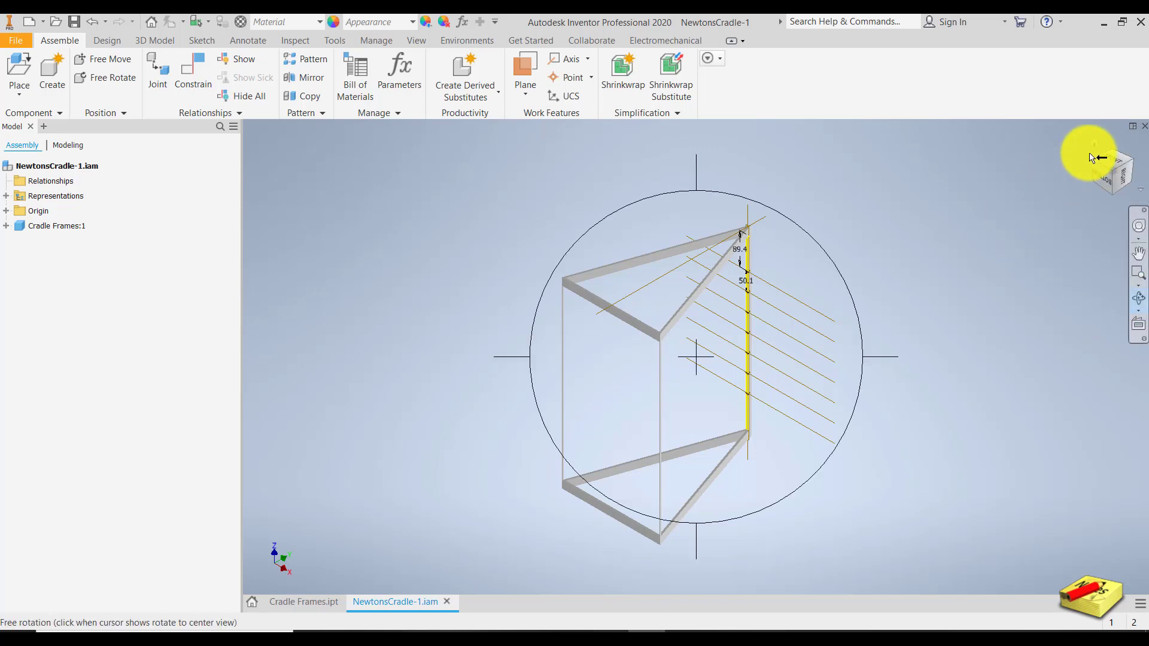
{"action": "left_click_drag", "start_coordinate": [698, 206], "coordinate": [595, 233]}
{"action": "middle_click_drag", "start_coordinate": [611, 305], "coordinate": [636, 269]}
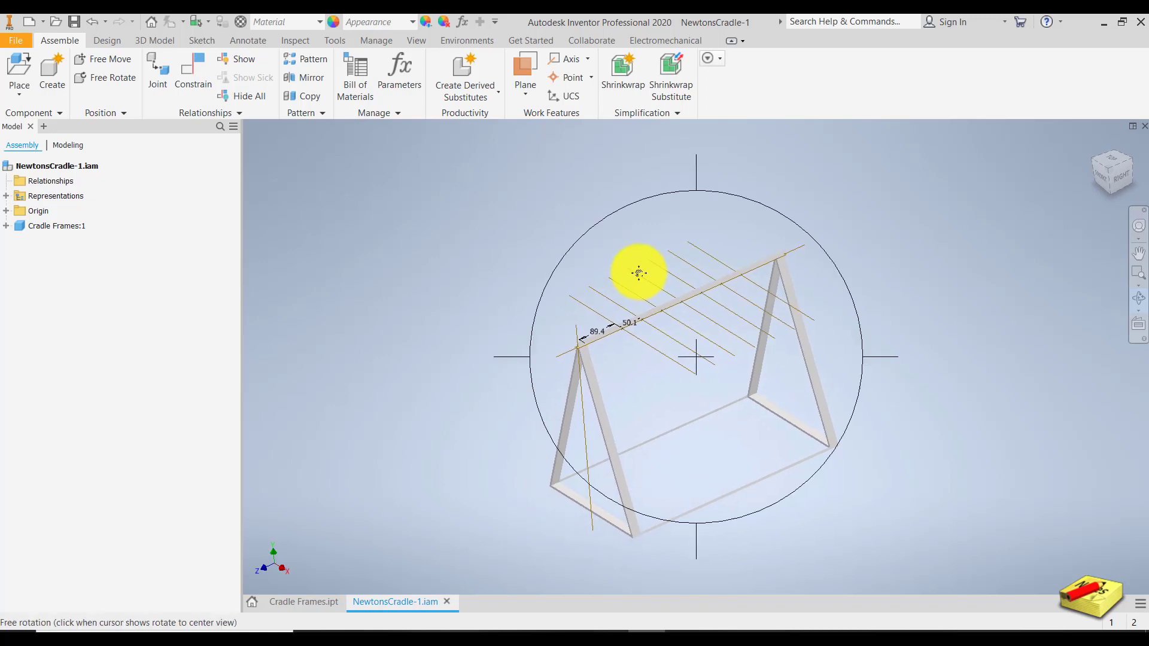
{"action": "left_click", "coordinate": [1108, 169]}
{"action": "scroll", "coordinate": [585, 380], "scroll_direction": "up", "scroll_amount": 4}
{"action": "scroll", "coordinate": [585, 380], "scroll_direction": "down", "scroll_amount": 7}
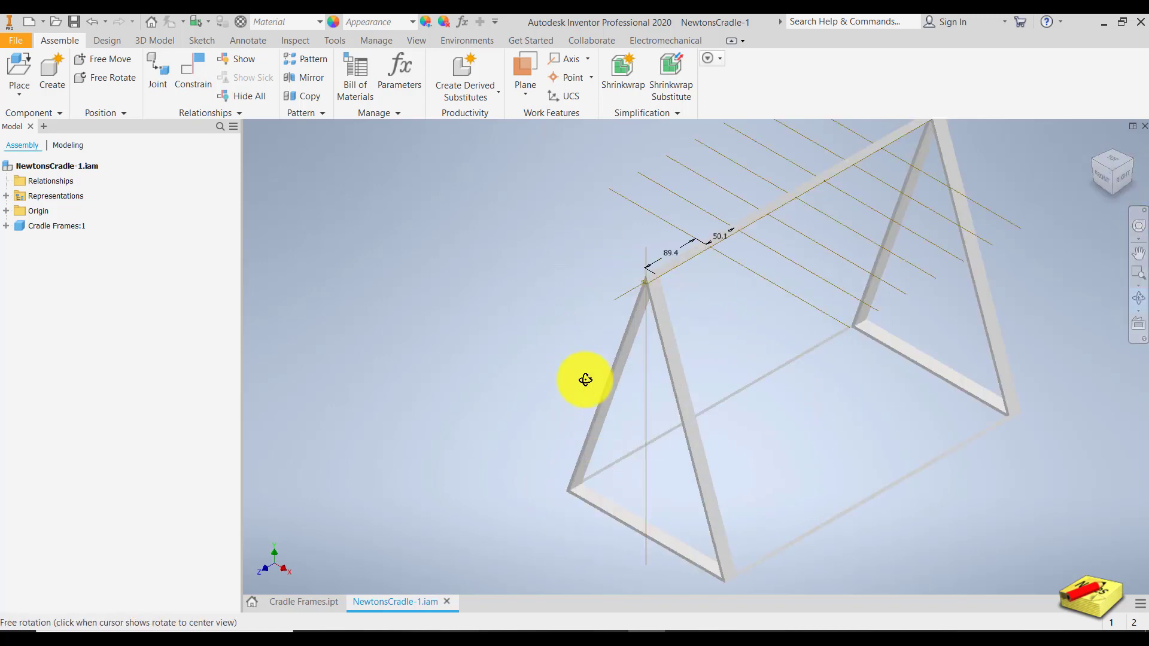
{"action": "left_click_drag", "start_coordinate": [720, 270], "coordinate": [671, 321]}
{"action": "key", "text": "Escape"}
{"action": "scroll", "coordinate": [654, 329], "scroll_direction": "down", "scroll_amount": 2}
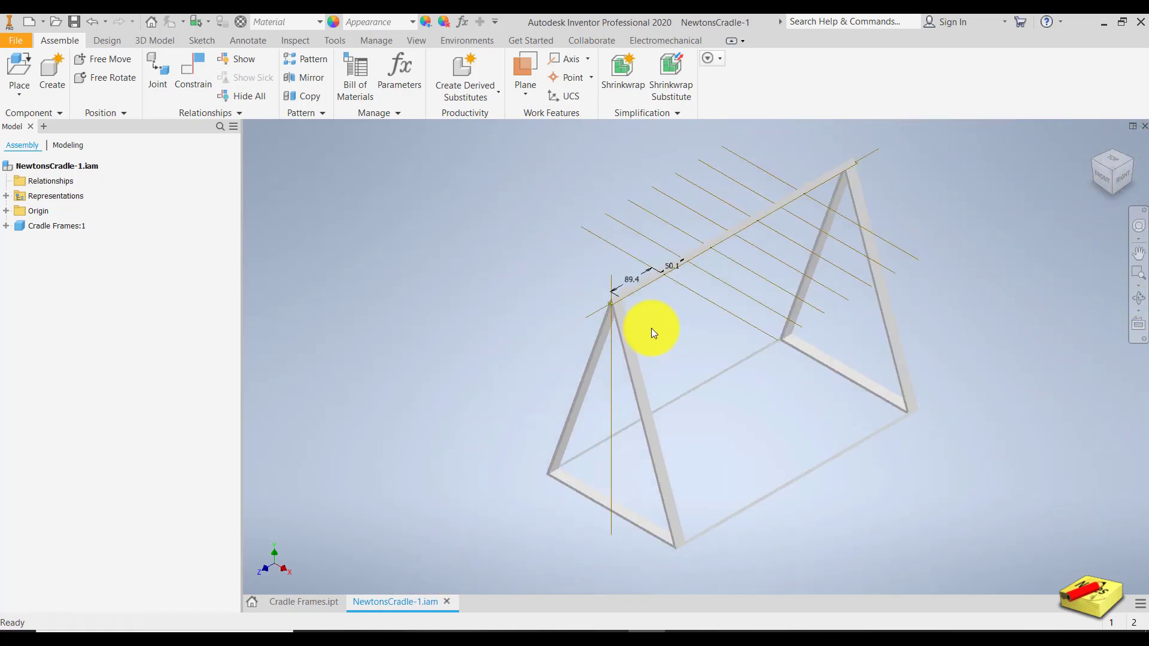
{"action": "scroll", "coordinate": [652, 327], "scroll_direction": "up", "scroll_amount": 5}
{"action": "middle_click_drag", "start_coordinate": [670, 260], "coordinate": [660, 324]}
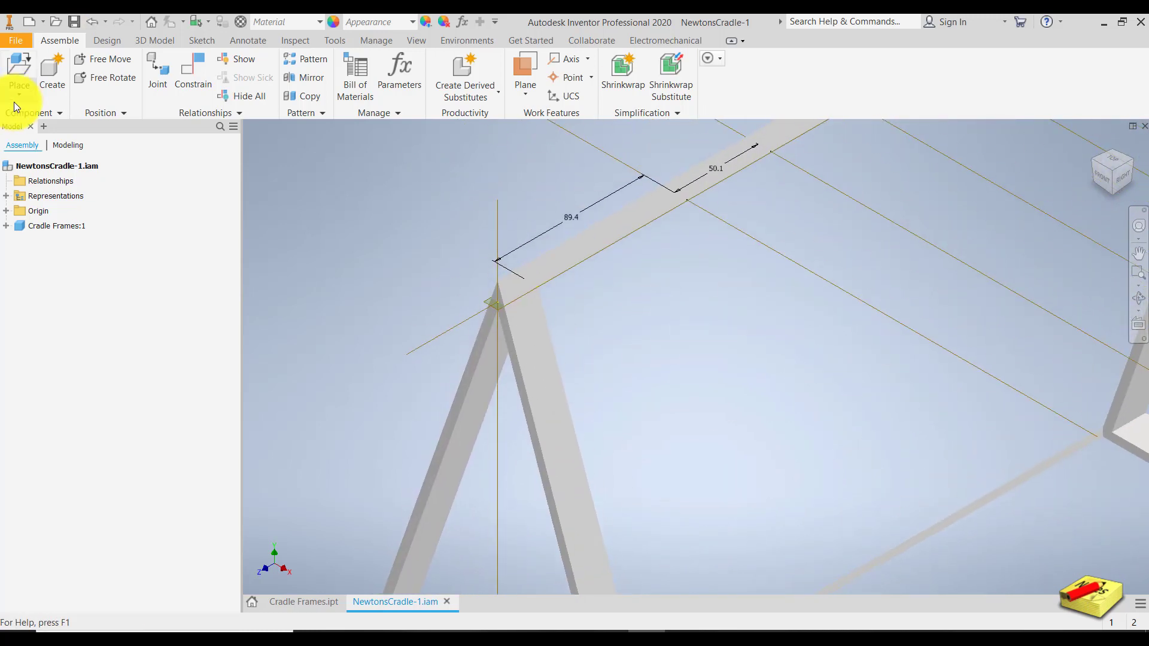
Place one instance of the RopeandBall assembly inside the cradle frame in NewtonsCradle-1
{"action": "left_click", "coordinate": [22, 58]}
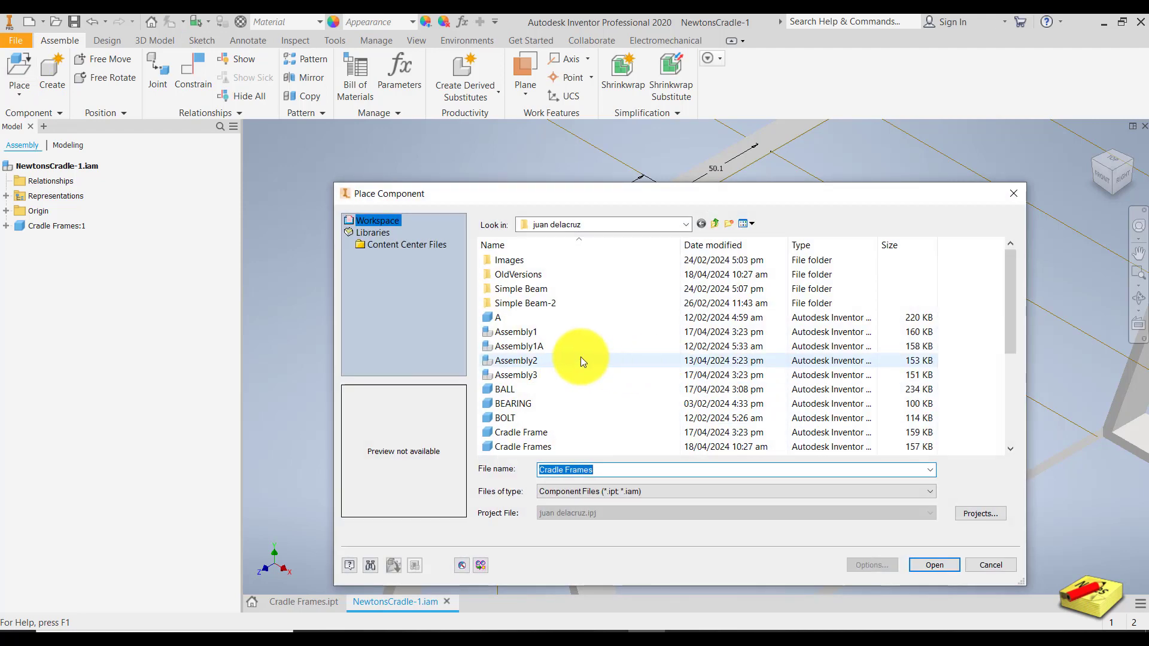
{"action": "scroll", "coordinate": [581, 356], "scroll_direction": "down", "scroll_amount": 1}
{"action": "scroll", "coordinate": [581, 357], "scroll_direction": "down", "scroll_amount": 1}
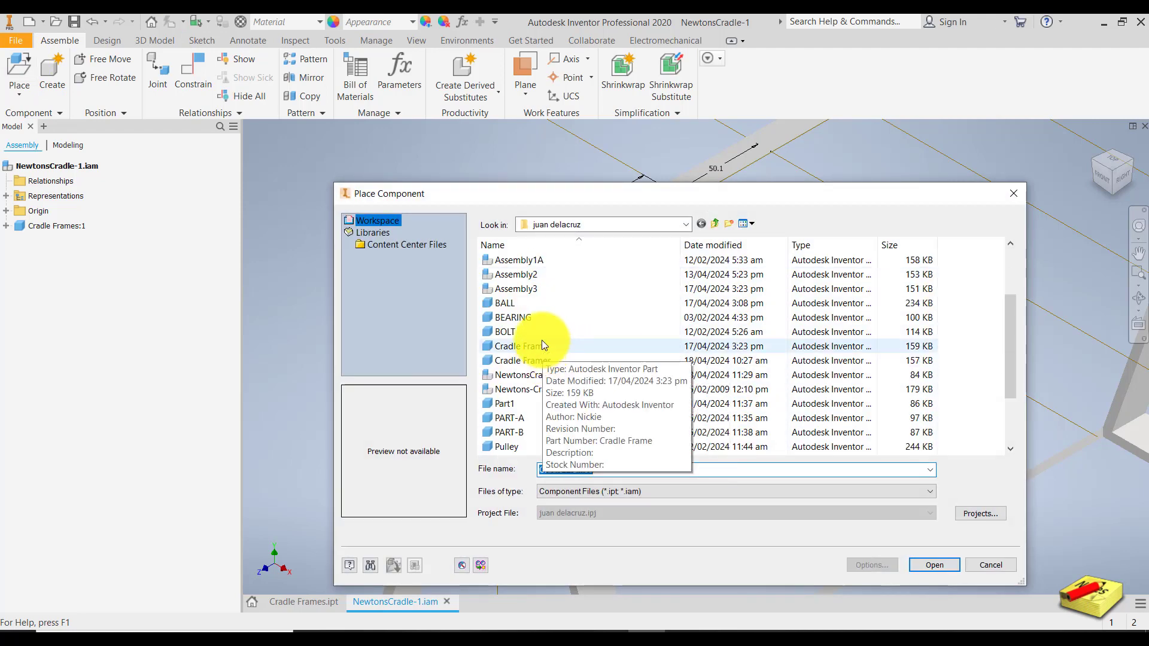
{"action": "scroll", "coordinate": [539, 308], "scroll_direction": "down", "scroll_amount": 1}
{"action": "scroll", "coordinate": [546, 341], "scroll_direction": "down", "scroll_amount": 1}
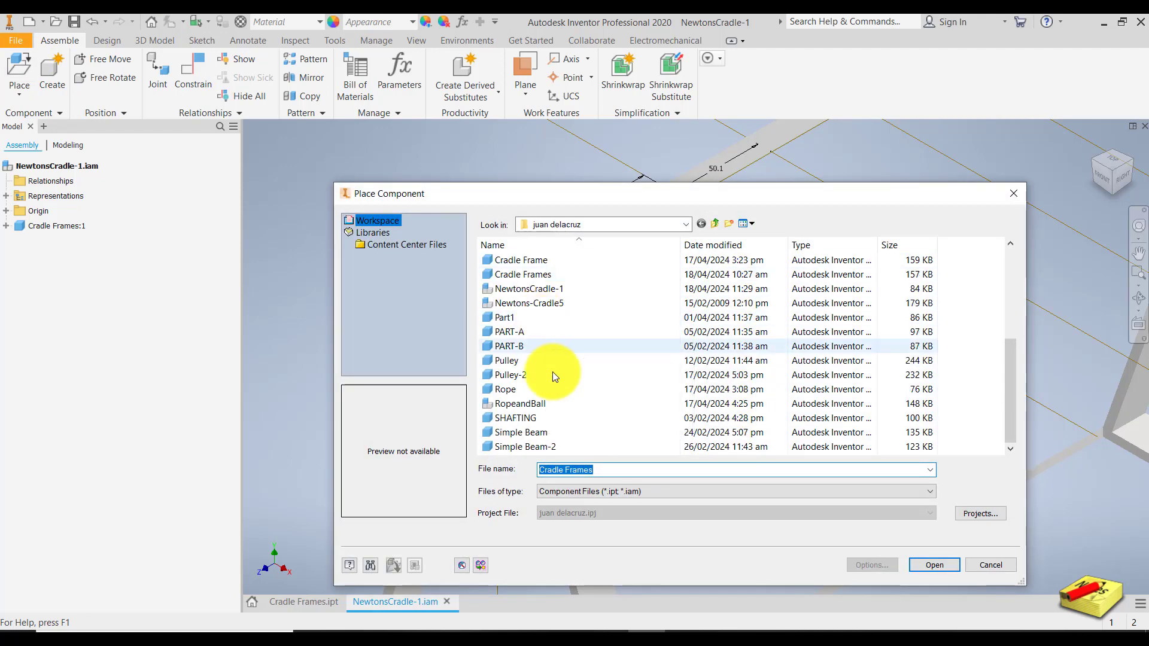
{"action": "left_click", "coordinate": [540, 405]}
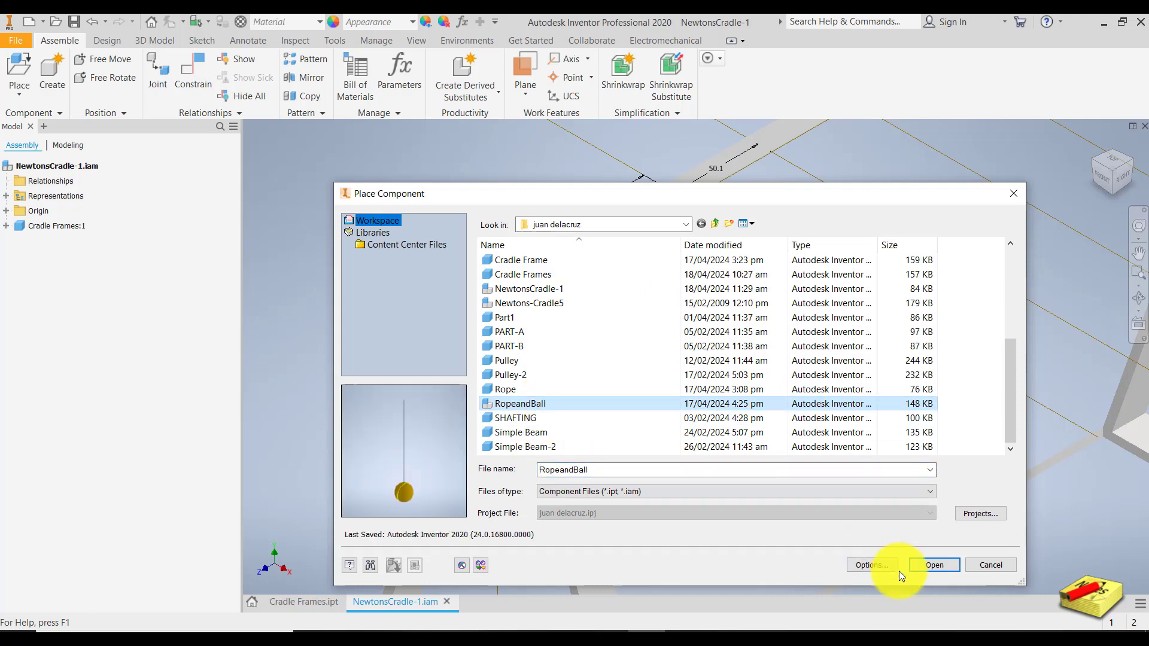
{"action": "left_click", "coordinate": [919, 565]}
{"action": "scroll", "coordinate": [653, 385], "scroll_direction": "down", "scroll_amount": 3}
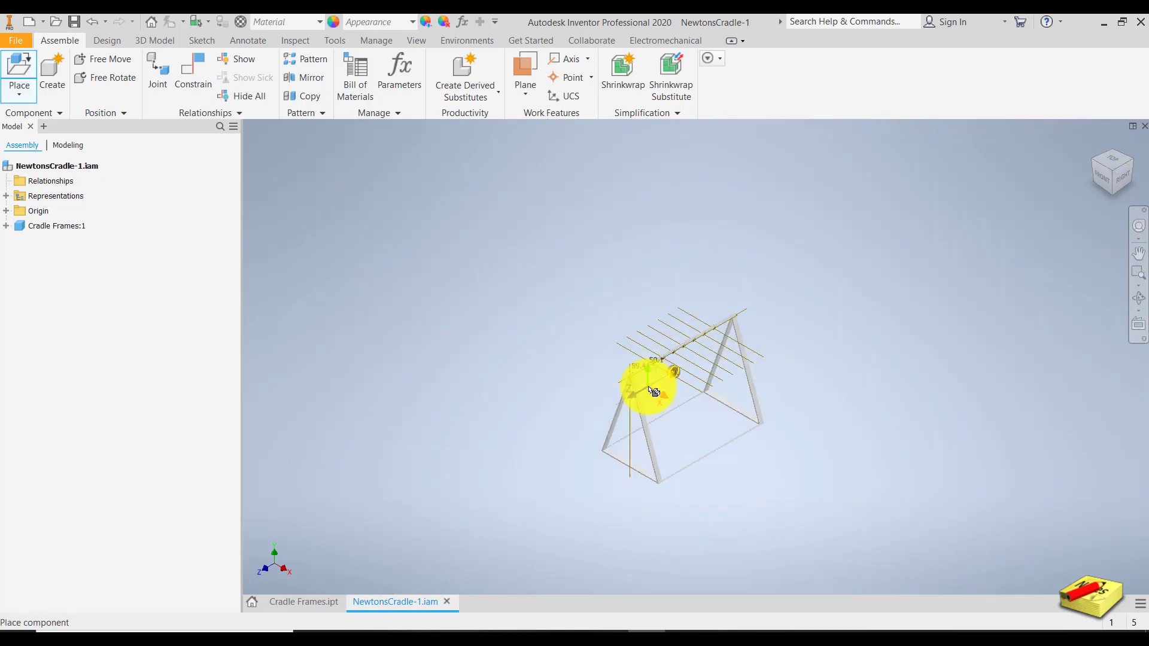
{"action": "scroll", "coordinate": [652, 386], "scroll_direction": "up", "scroll_amount": 3}
{"action": "middle_click_drag", "start_coordinate": [654, 392], "coordinate": [539, 300]}
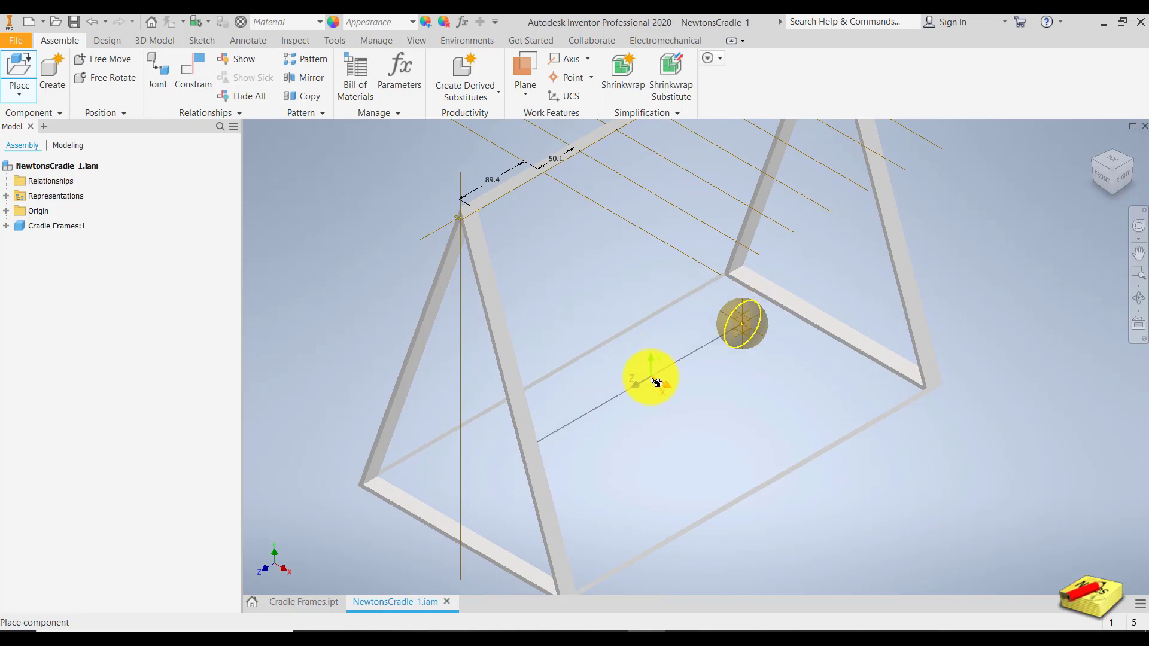
{"action": "left_click", "coordinate": [655, 381]}
{"action": "key", "text": "Escape"}
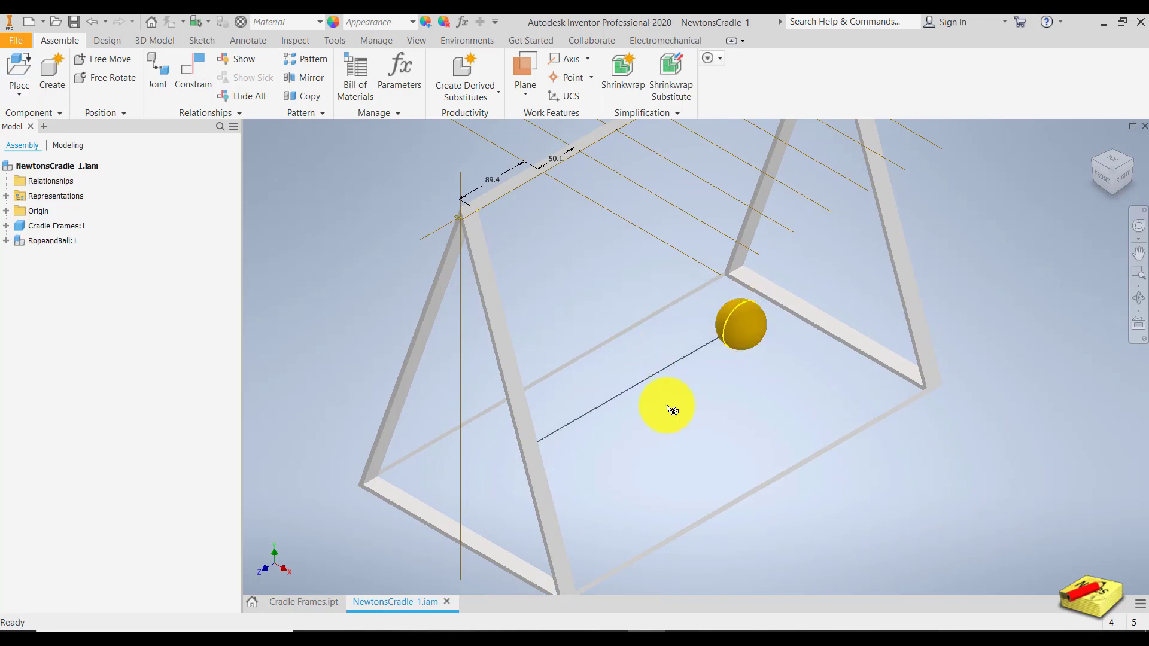
Free Rotate the RopeandBall component in the right view until its rope hangs vertically with the ball at the lower end
{"action": "left_click", "coordinate": [1121, 175]}
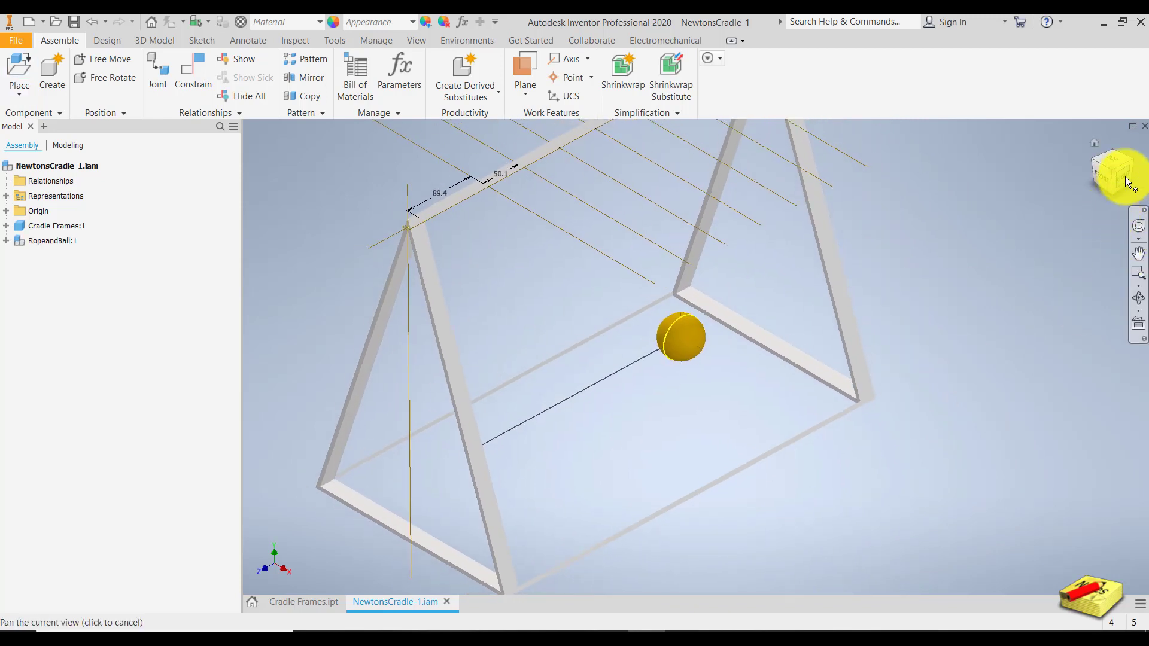
{"action": "scroll", "coordinate": [648, 395], "scroll_direction": "up", "scroll_amount": 5}
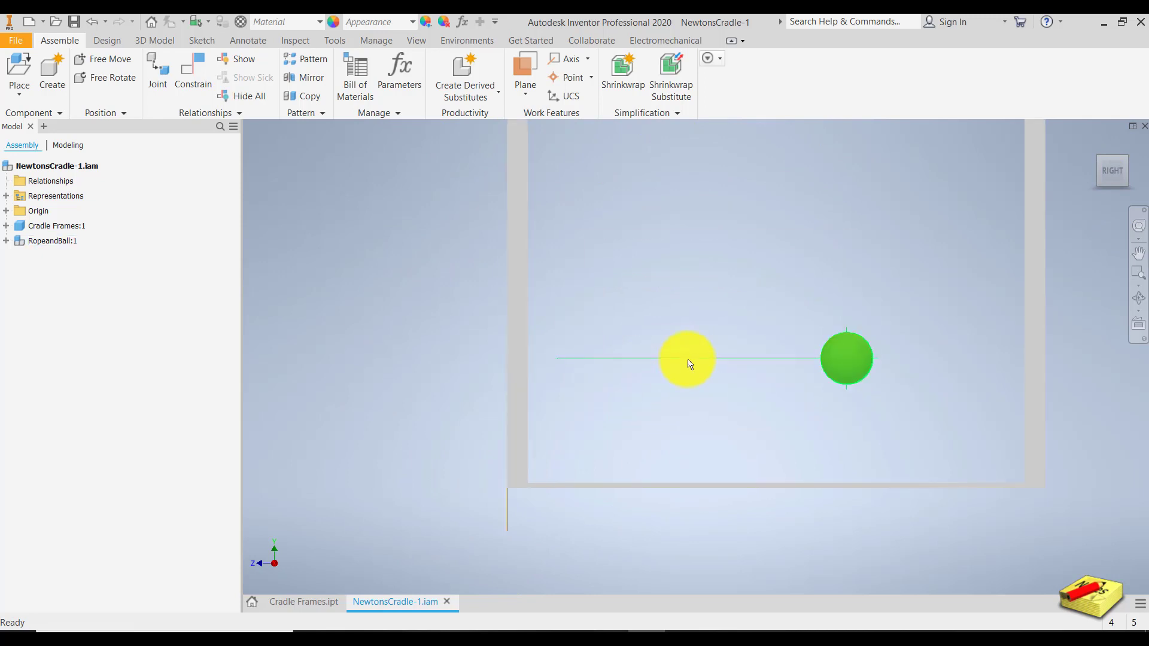
{"action": "left_click", "coordinate": [691, 359]}
{"action": "middle_click_drag", "start_coordinate": [667, 267], "coordinate": [610, 327]}
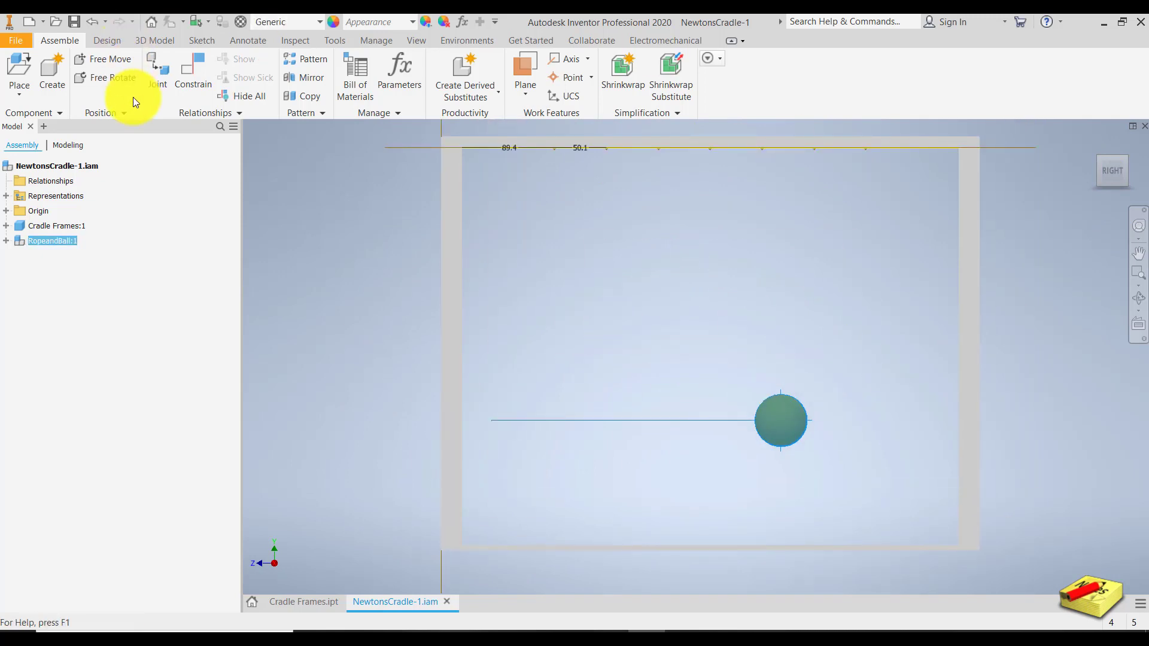
{"action": "left_click", "coordinate": [125, 76]}
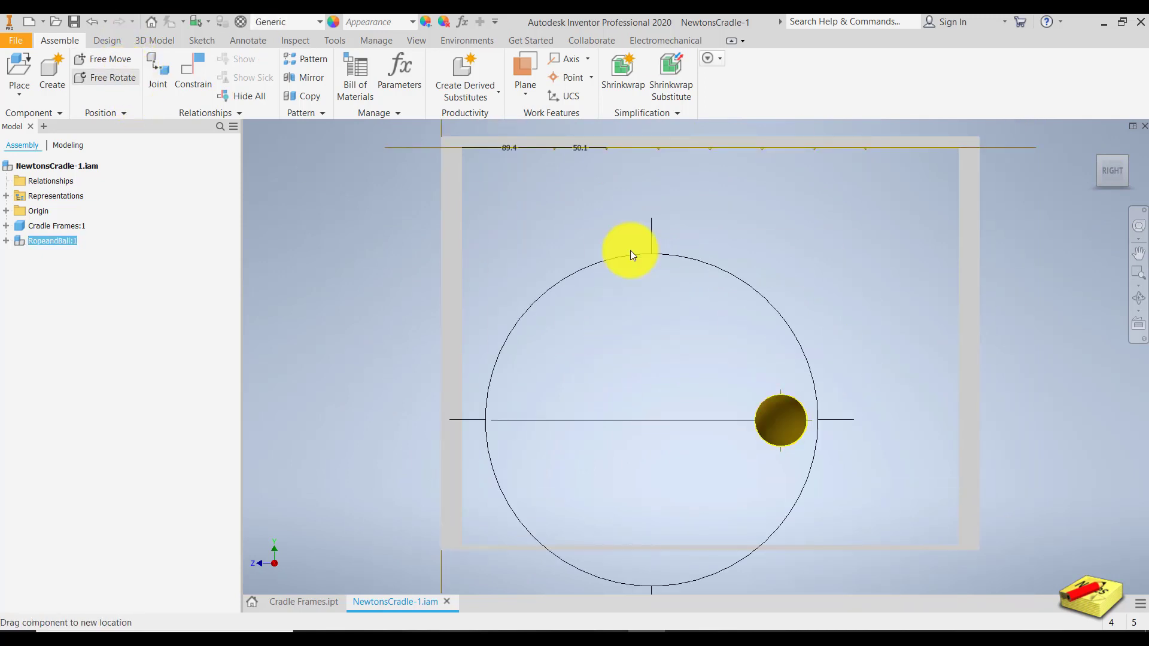
{"action": "left_click_drag", "start_coordinate": [640, 211], "coordinate": [816, 413]}
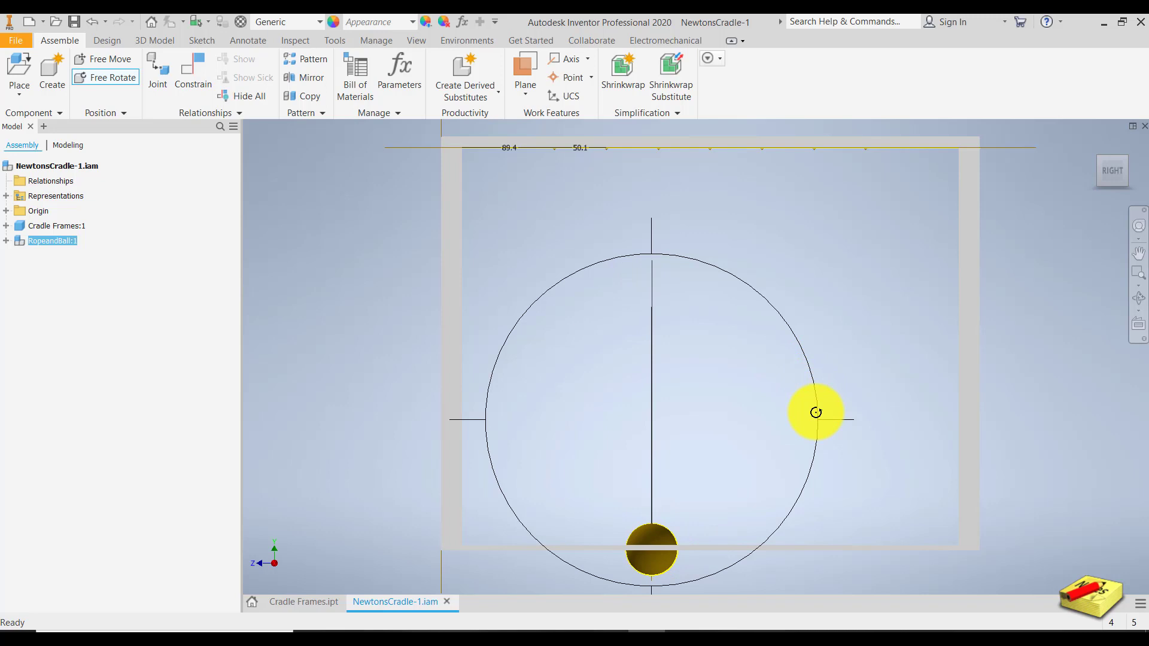
{"action": "key", "text": "Escape"}
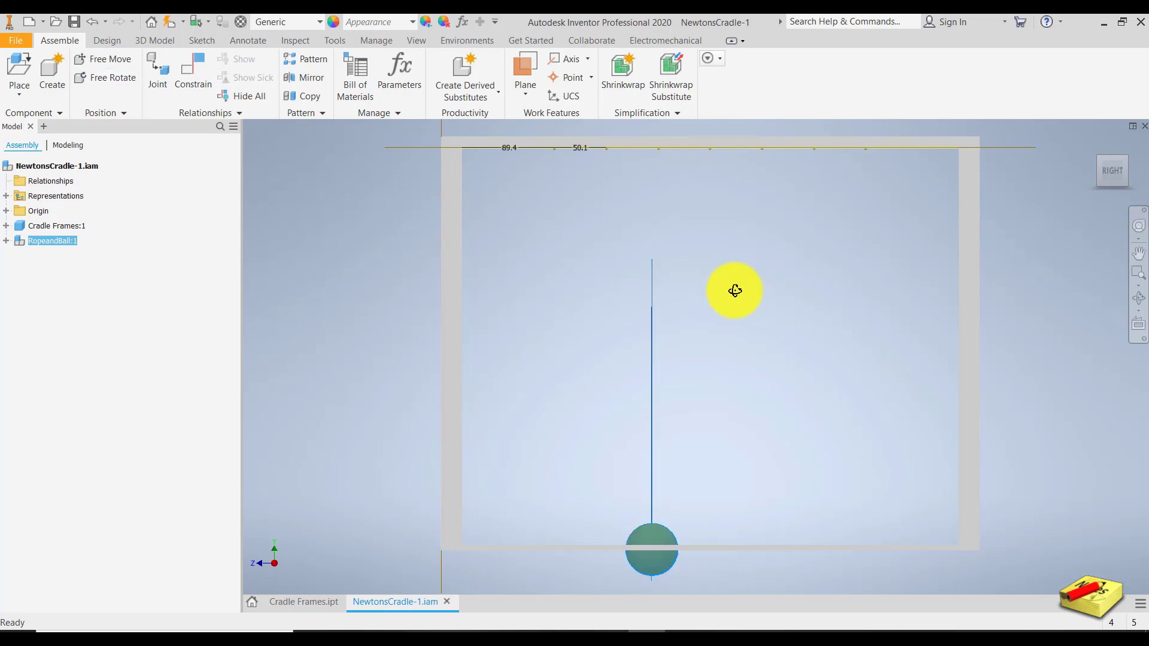
Set the visual style to Shaded with Hidden Edges and inspect the first axis crossing on the frame's top bar
{"action": "left_click", "coordinate": [1097, 157]}
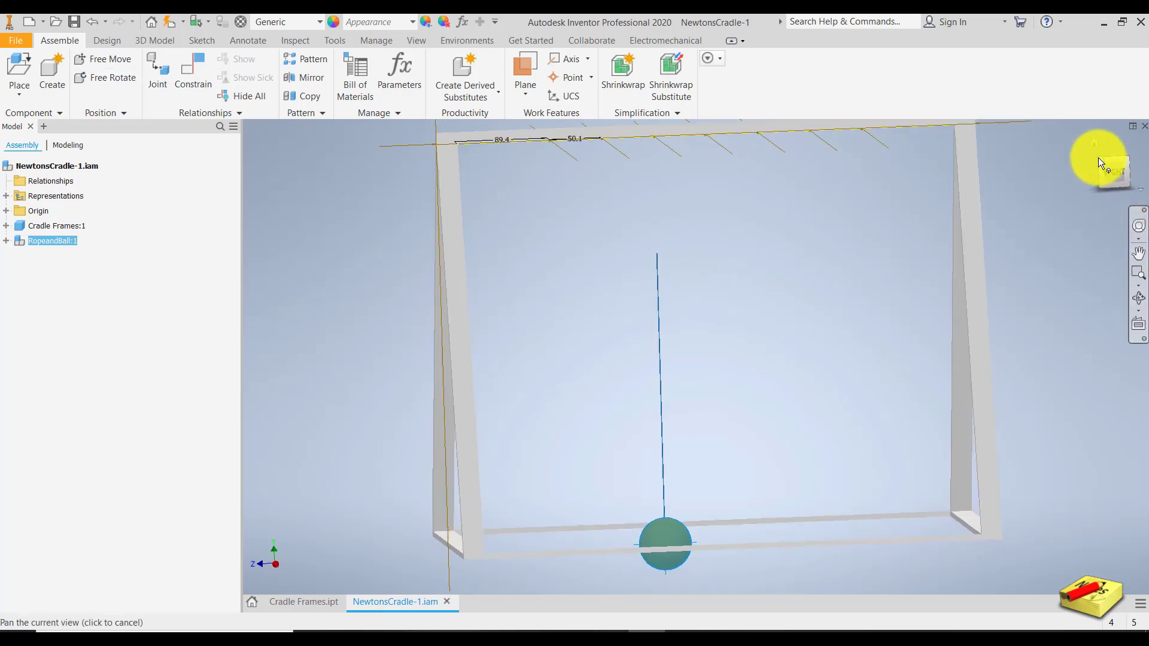
{"action": "scroll", "coordinate": [608, 167], "scroll_direction": "down", "scroll_amount": 3}
{"action": "scroll", "coordinate": [608, 166], "scroll_direction": "up", "scroll_amount": 6}
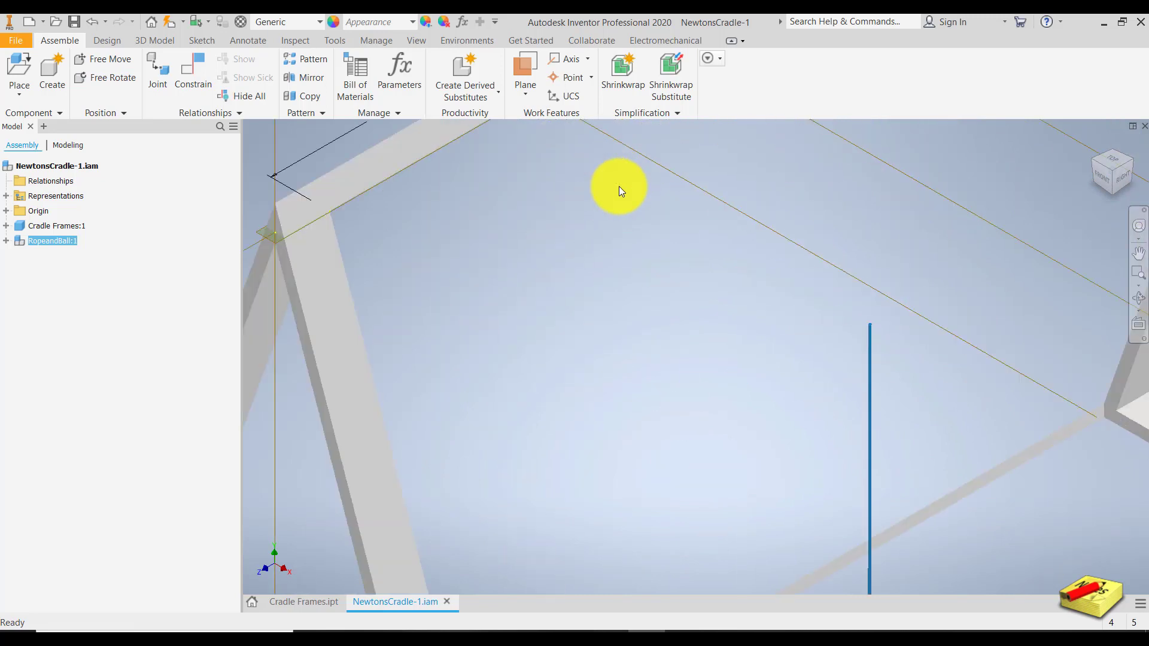
{"action": "middle_click_drag", "start_coordinate": [619, 186], "coordinate": [662, 329]}
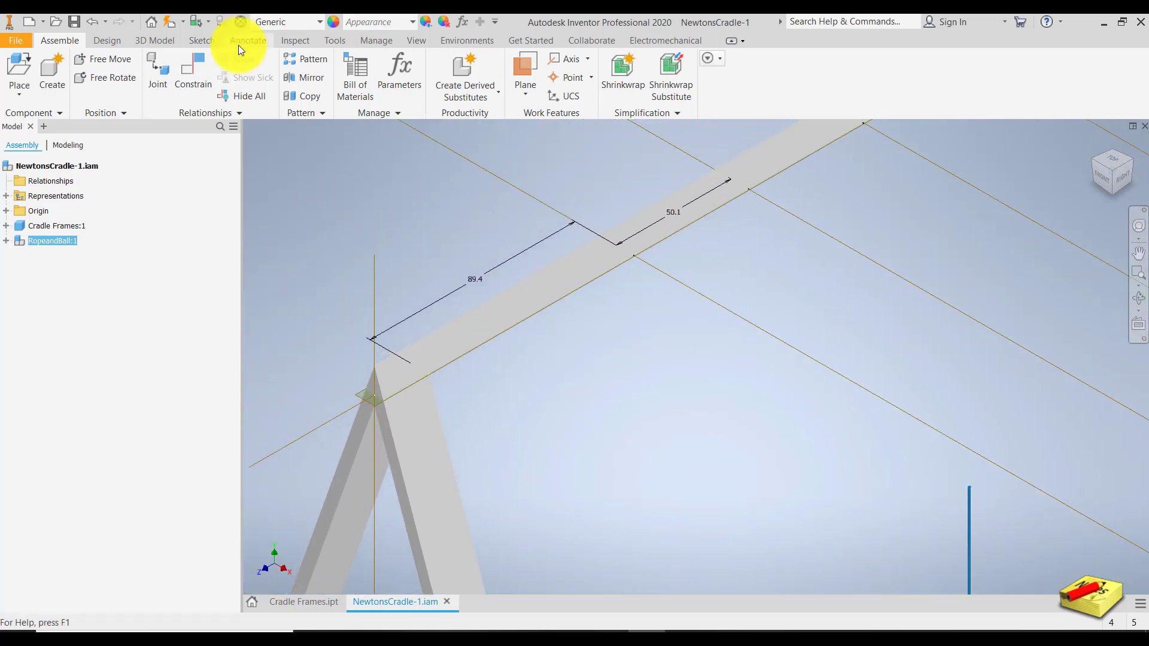
{"action": "left_click", "coordinate": [423, 41]}
{"action": "left_click", "coordinate": [295, 88]}
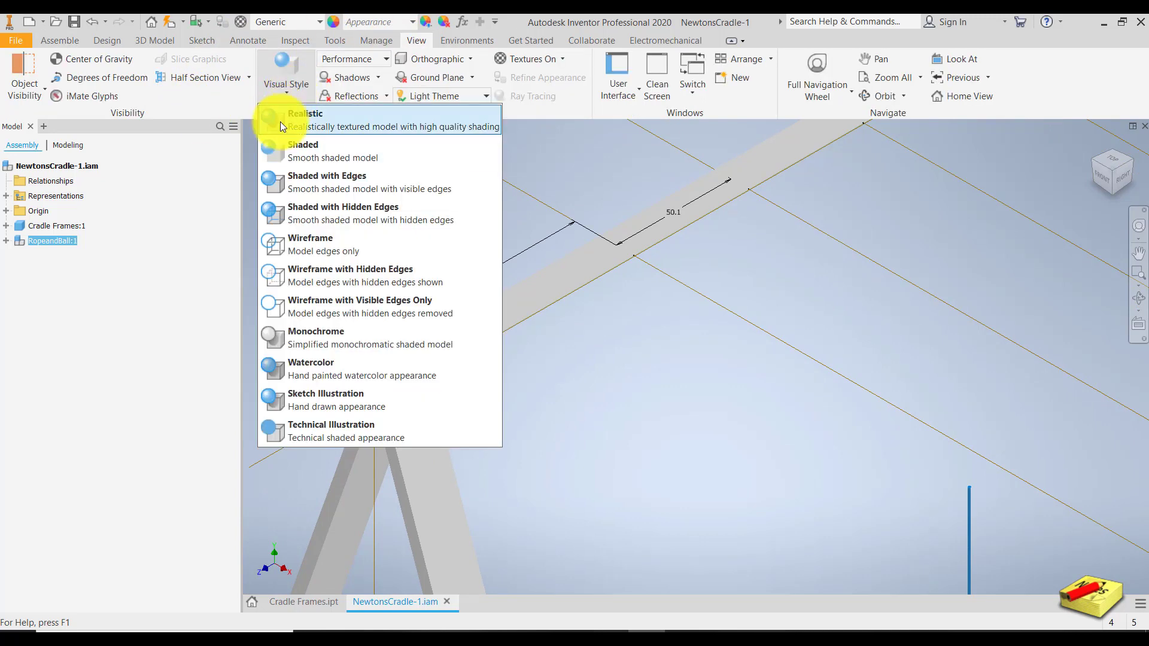
{"action": "left_click", "coordinate": [312, 218]}
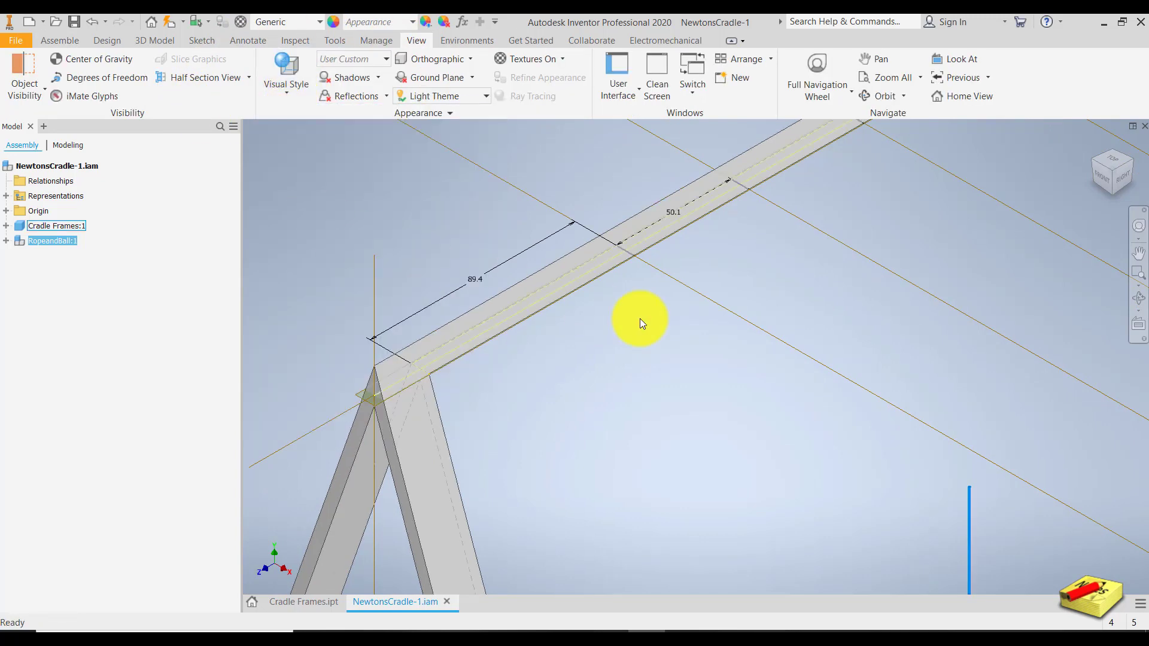
{"action": "scroll", "coordinate": [717, 261], "scroll_direction": "down", "scroll_amount": 5}
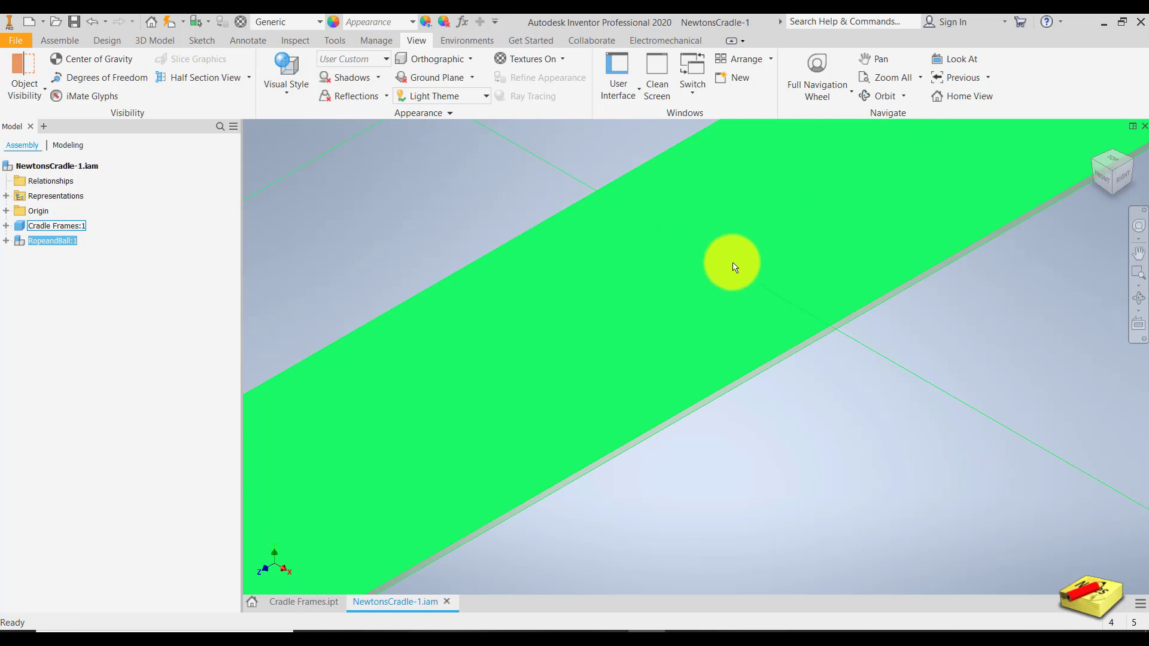
{"action": "scroll", "coordinate": [717, 261], "scroll_direction": "down", "scroll_amount": 3}
{"action": "scroll", "coordinate": [695, 253], "scroll_direction": "down", "scroll_amount": 8}
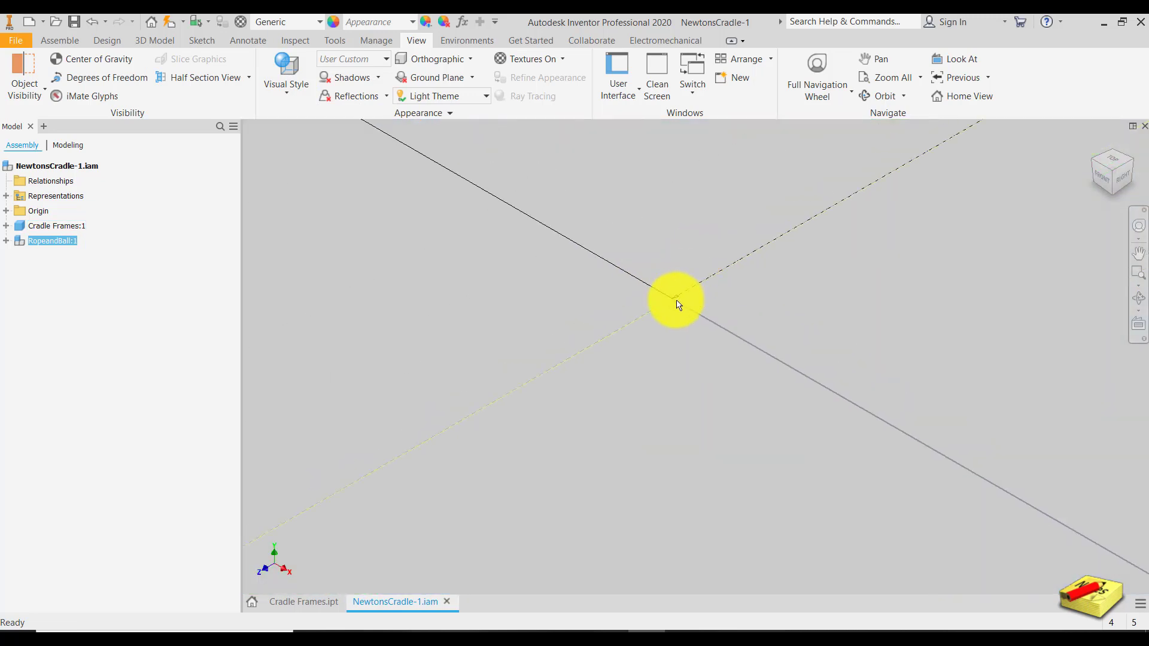
{"action": "scroll", "coordinate": [678, 305], "scroll_direction": "up", "scroll_amount": 3}
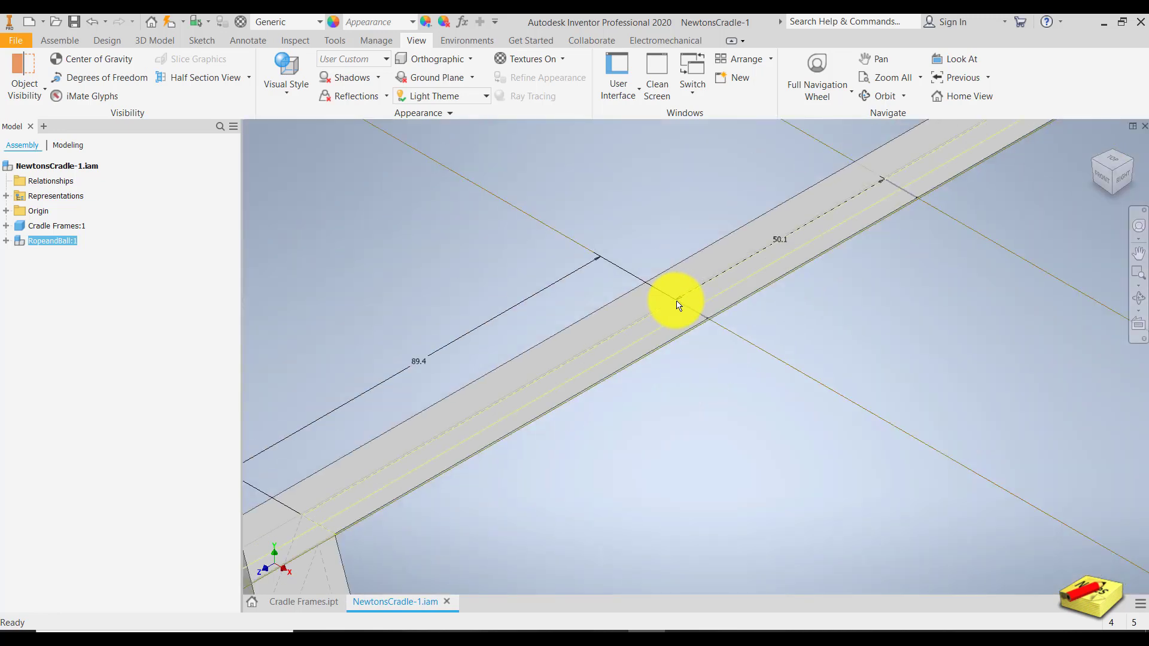
{"action": "middle_click_drag", "start_coordinate": [663, 325], "coordinate": [769, 257]}
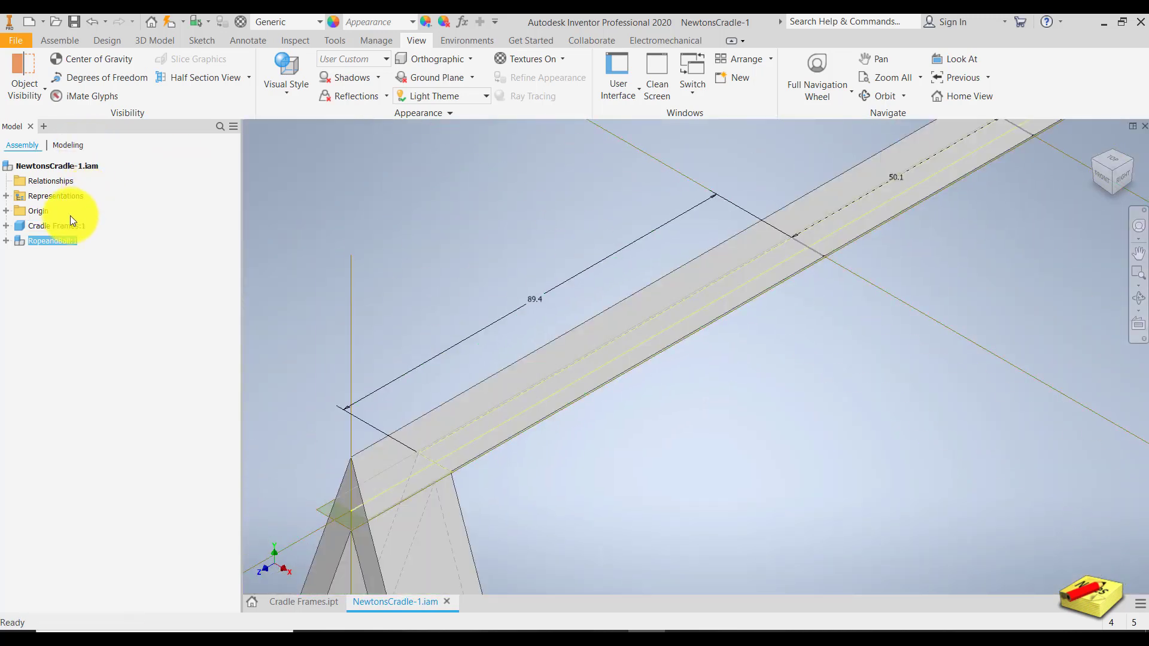
Open the Cradle Frames part from the assembly and inspect the first axis crossing inside its top bar
{"action": "left_click", "coordinate": [67, 225]}
{"action": "left_click", "coordinate": [67, 225]}
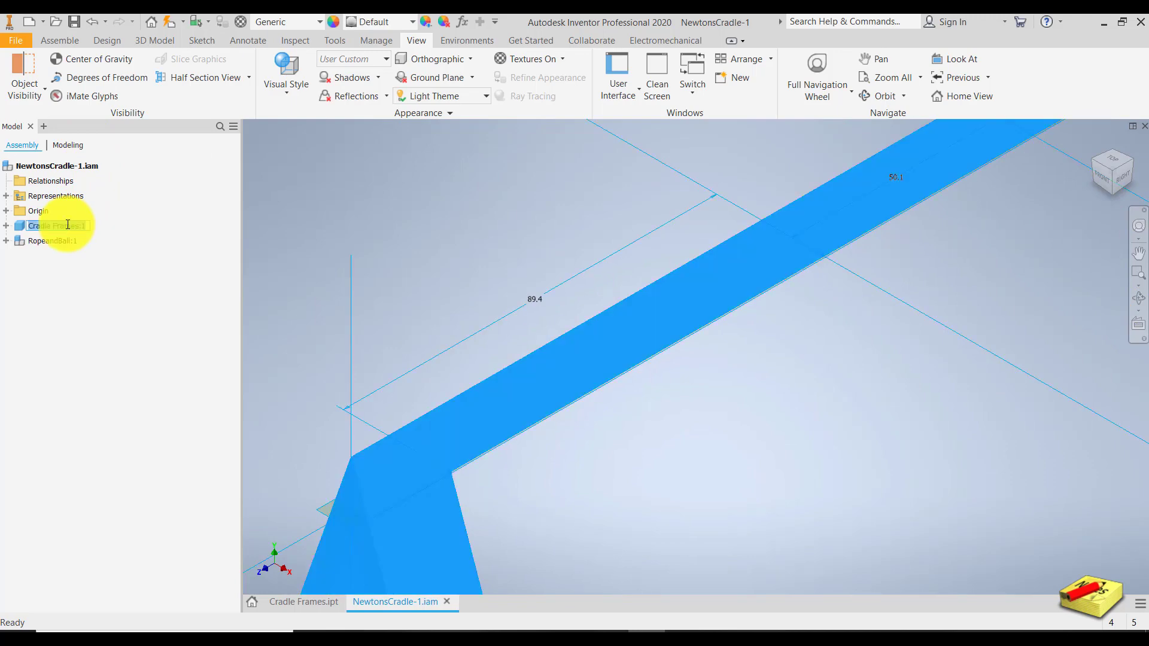
{"action": "left_click", "coordinate": [118, 233]}
{"action": "double_click", "coordinate": [72, 227]}
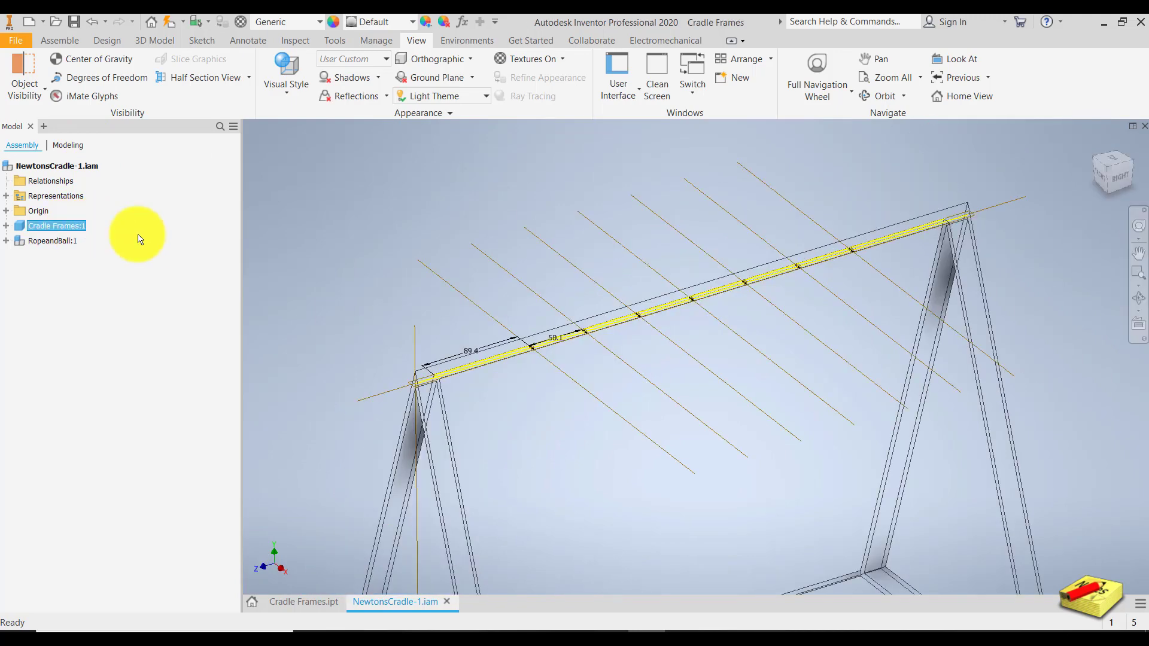
{"action": "scroll", "coordinate": [527, 347], "scroll_direction": "up", "scroll_amount": 9}
{"action": "scroll", "coordinate": [529, 346], "scroll_direction": "up", "scroll_amount": 10}
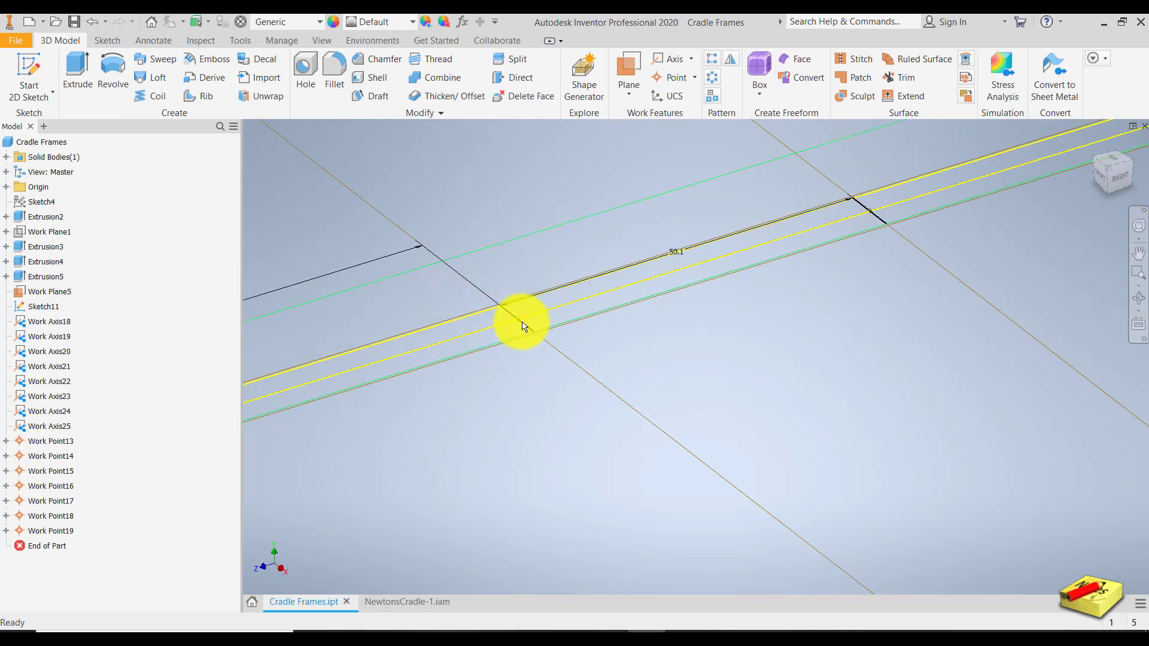
{"action": "scroll", "coordinate": [515, 319], "scroll_direction": "up", "scroll_amount": 4}
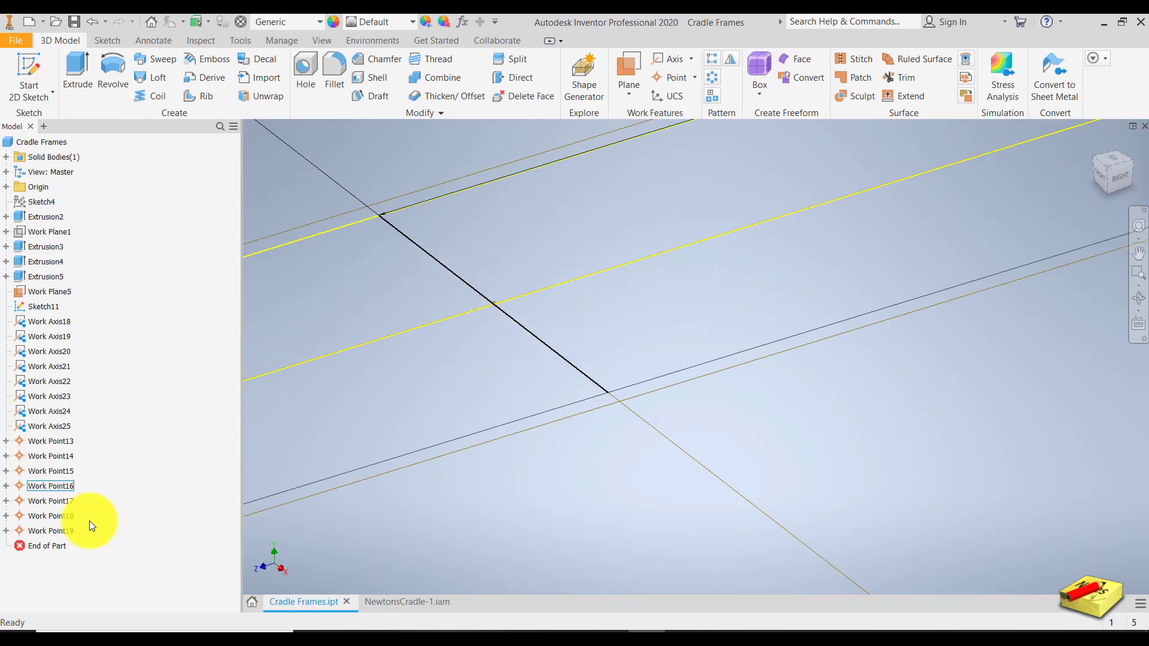
Select Work Point13 through Work Point19 in the Cradle Frames part and check their visibility setting
{"action": "left_click", "coordinate": [59, 442]}
{"action": "left_click", "coordinate": [63, 529], "text": "shift"}
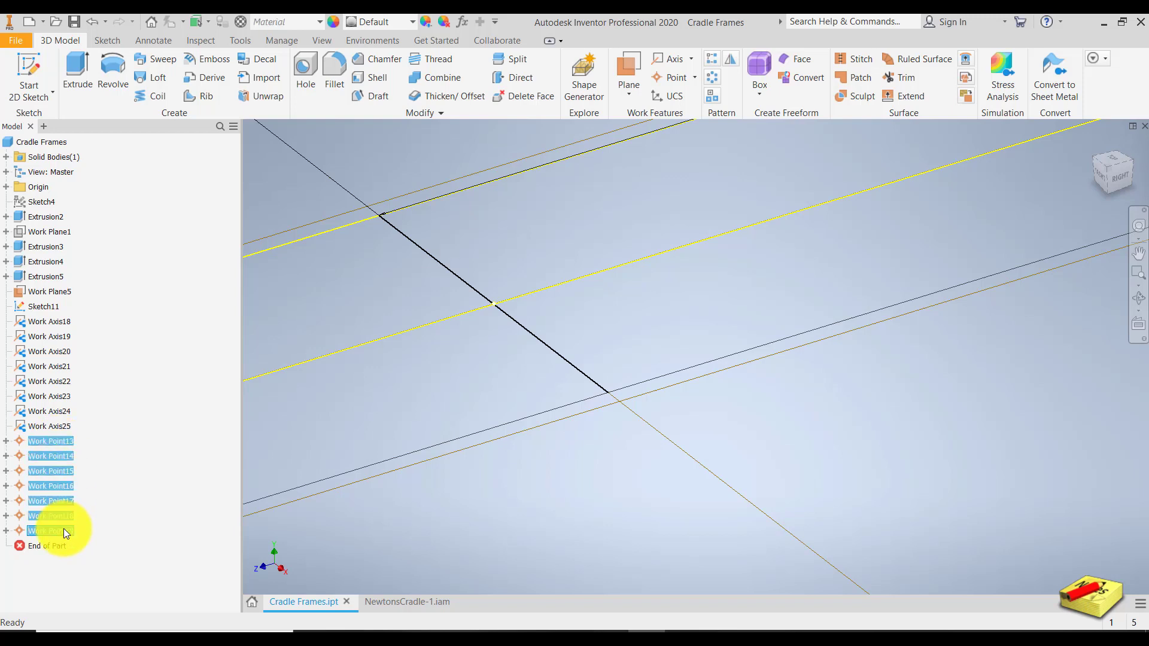
{"action": "right_click", "coordinate": [64, 529]}
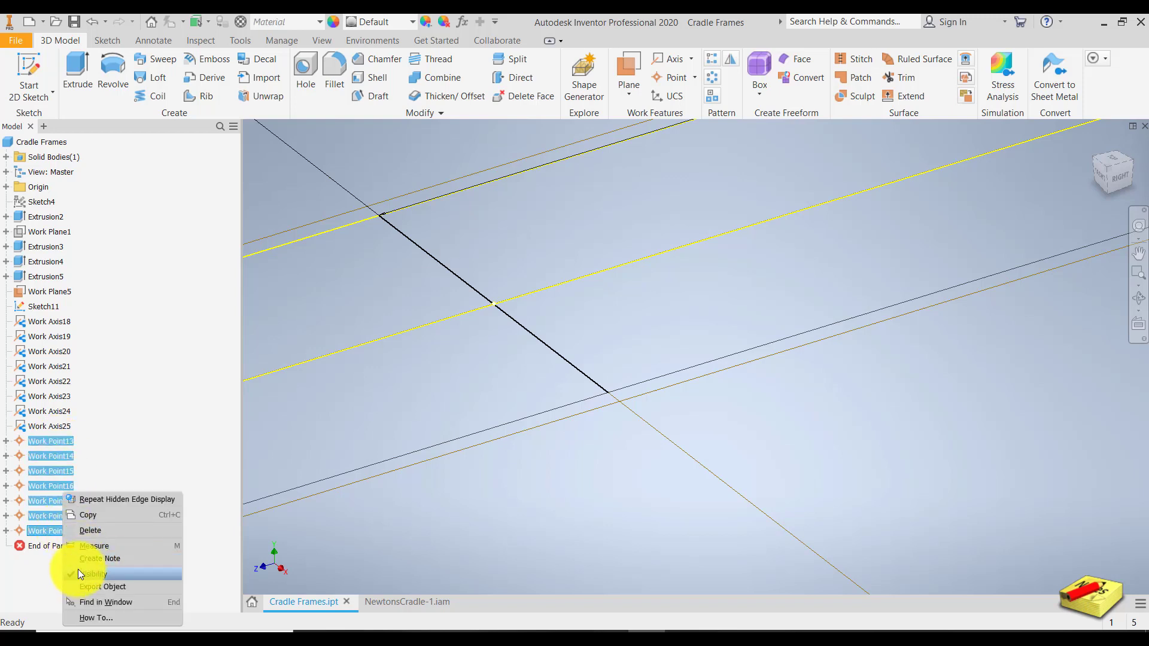
{"action": "left_click", "coordinate": [139, 386]}
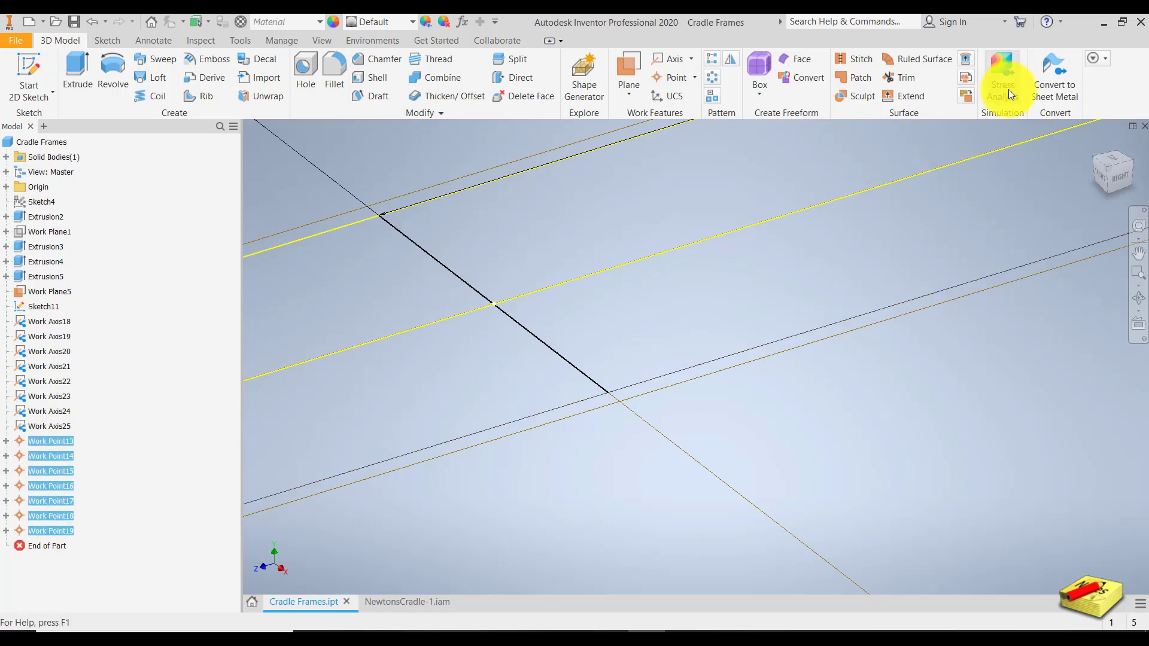
Close the Cradle Frames part to return to NewtonsCradle-1 and expand the Cradle Frames component to locate Work Point13 on the top bar
{"action": "left_click", "coordinate": [1146, 125]}
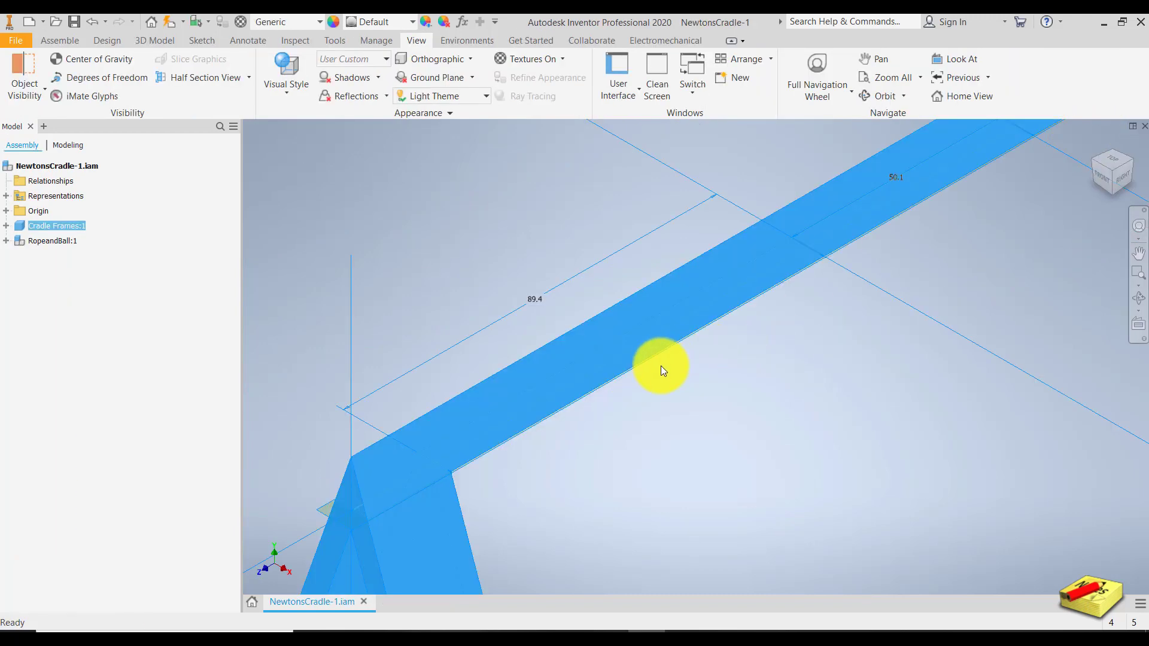
{"action": "middle_click_drag", "start_coordinate": [551, 396], "coordinate": [574, 376]}
{"action": "left_click", "coordinate": [782, 410]}
{"action": "middle_click_drag", "start_coordinate": [782, 410], "coordinate": [680, 411]}
{"action": "left_click", "coordinate": [7, 226]}
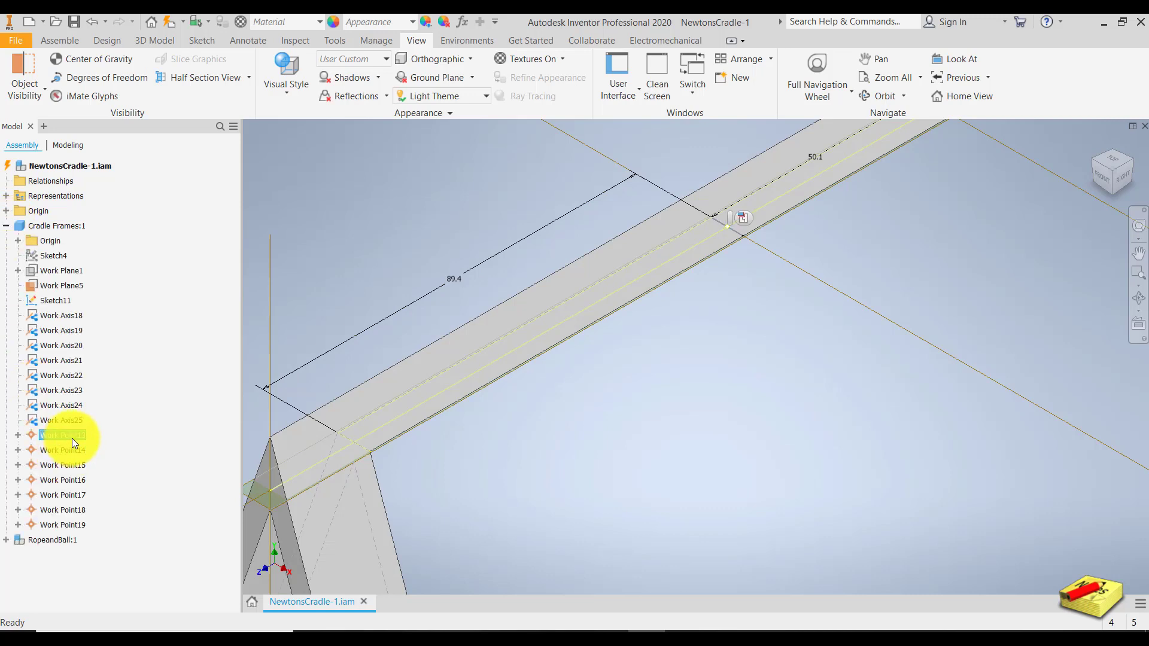
{"action": "left_click", "coordinate": [777, 409]}
{"action": "scroll", "coordinate": [674, 397], "scroll_direction": "down", "scroll_amount": 3}
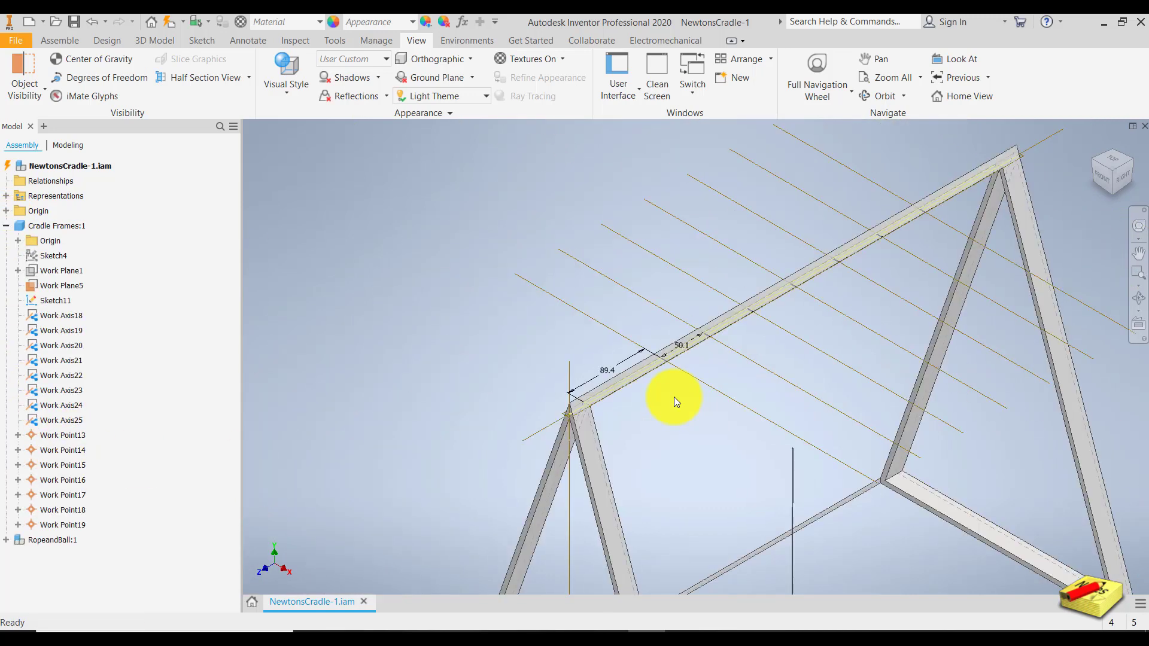
Set the assembly's visual style to Wireframe so the frame's top bar and the rope are shown as edges only
{"action": "scroll", "coordinate": [674, 397], "scroll_direction": "down", "scroll_amount": 3}
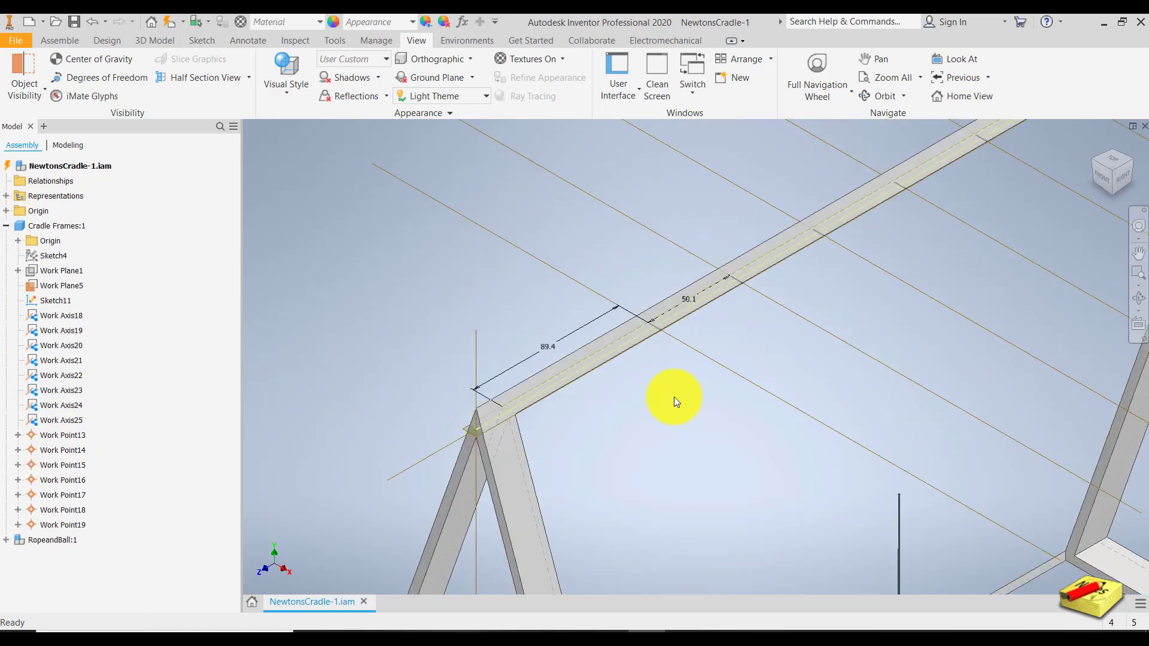
{"action": "left_click", "coordinate": [297, 95]}
{"action": "left_click", "coordinate": [311, 246]}
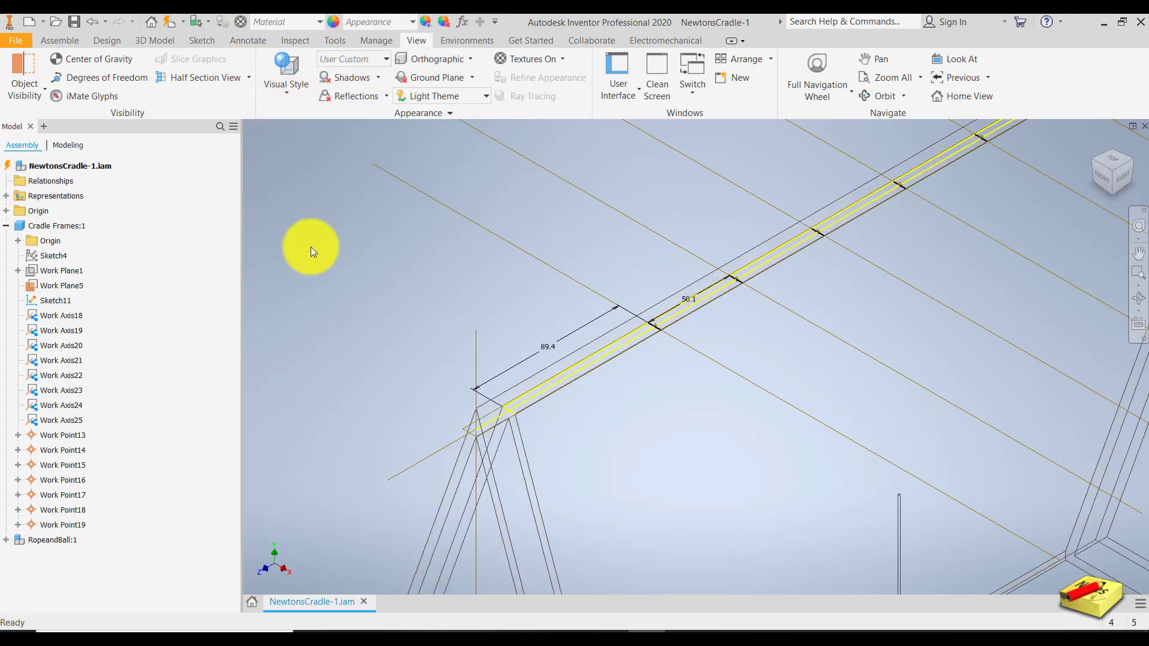
{"action": "middle_click_drag", "start_coordinate": [784, 464], "coordinate": [692, 377]}
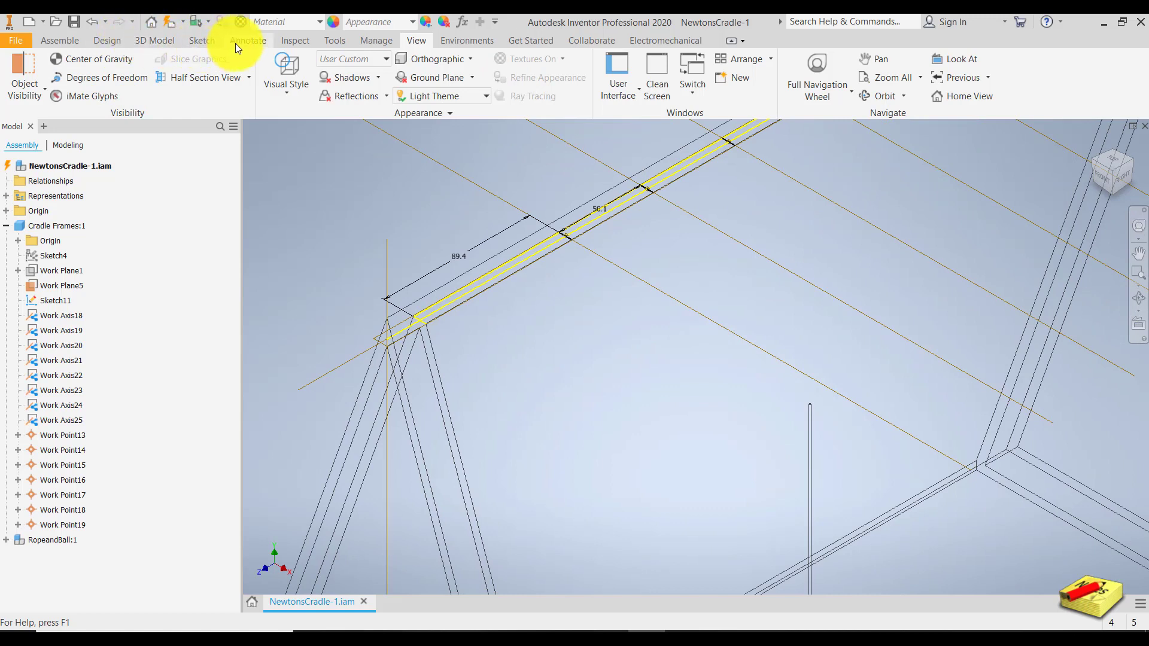
Mate the centre of the rope's upper end to Work Point13 at the first axis crossing in the frame's top bar, with 0.000 mm offset
{"action": "left_click", "coordinate": [60, 38]}
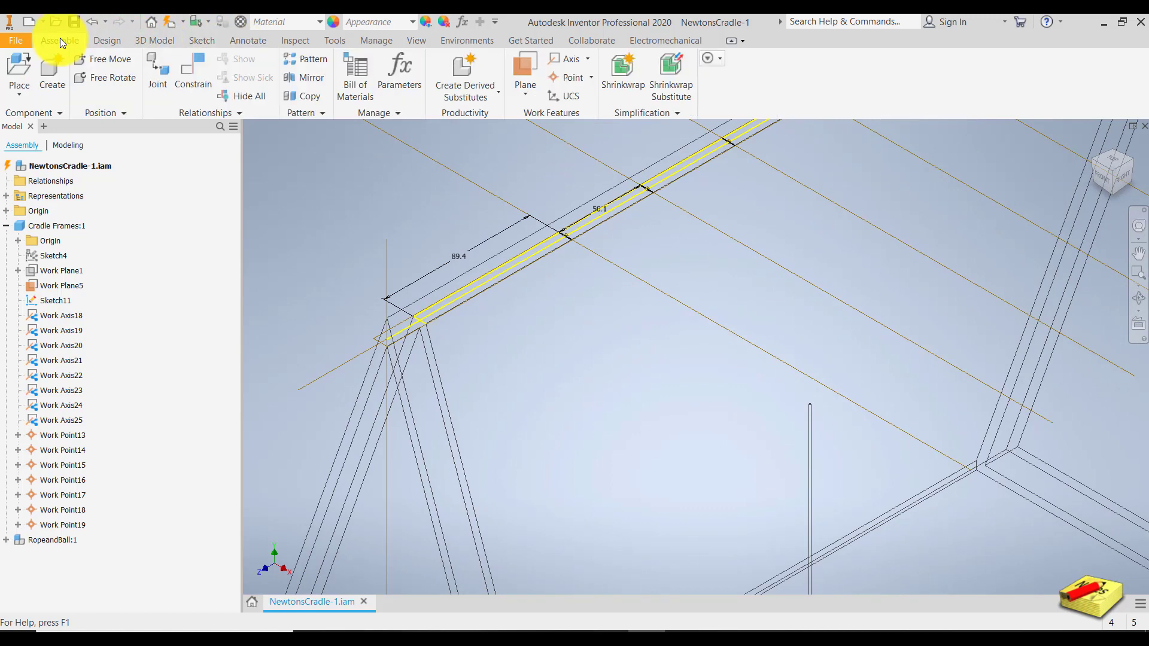
{"action": "left_click", "coordinate": [185, 81]}
{"action": "scroll", "coordinate": [811, 423], "scroll_direction": "up", "scroll_amount": 6}
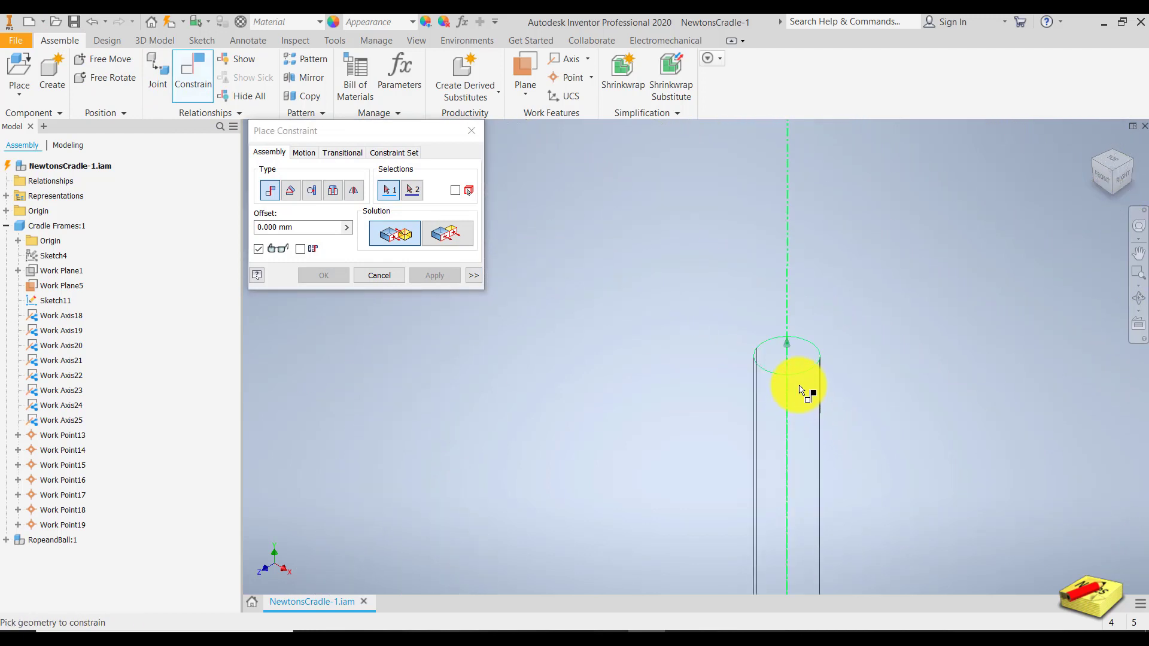
{"action": "left_click", "coordinate": [806, 379]}
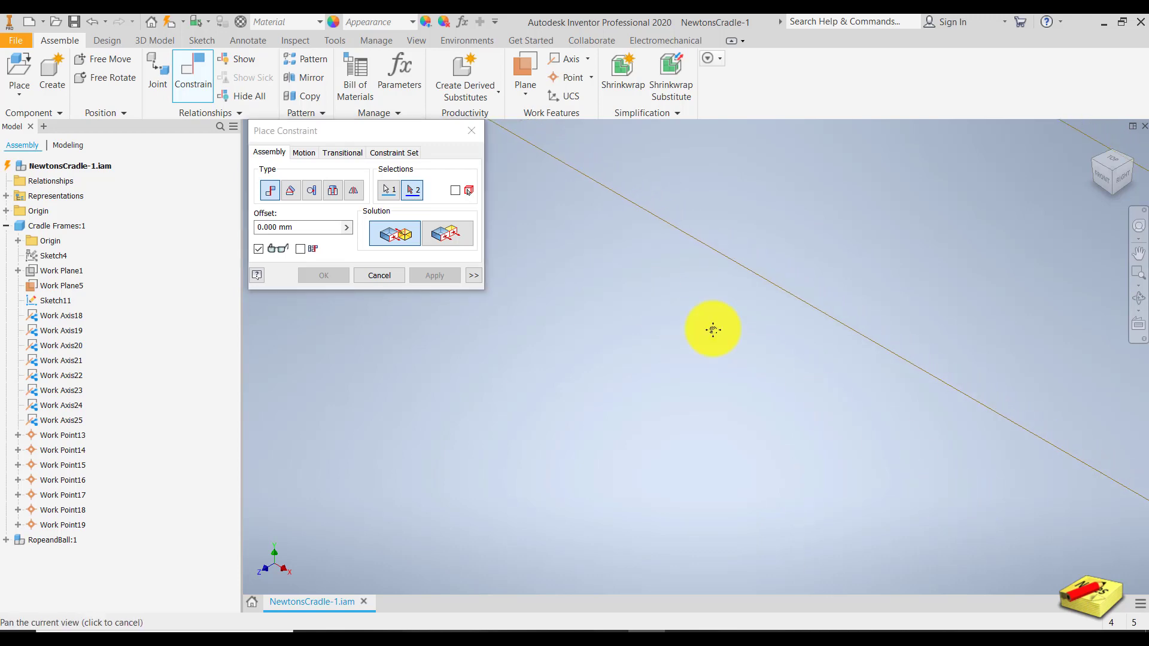
{"action": "scroll", "coordinate": [872, 436], "scroll_direction": "down", "scroll_amount": 4}
{"action": "scroll", "coordinate": [826, 410], "scroll_direction": "up", "scroll_amount": 4}
{"action": "scroll", "coordinate": [931, 464], "scroll_direction": "down", "scroll_amount": 3}
{"action": "middle_click_drag", "start_coordinate": [902, 450], "coordinate": [490, 290]}
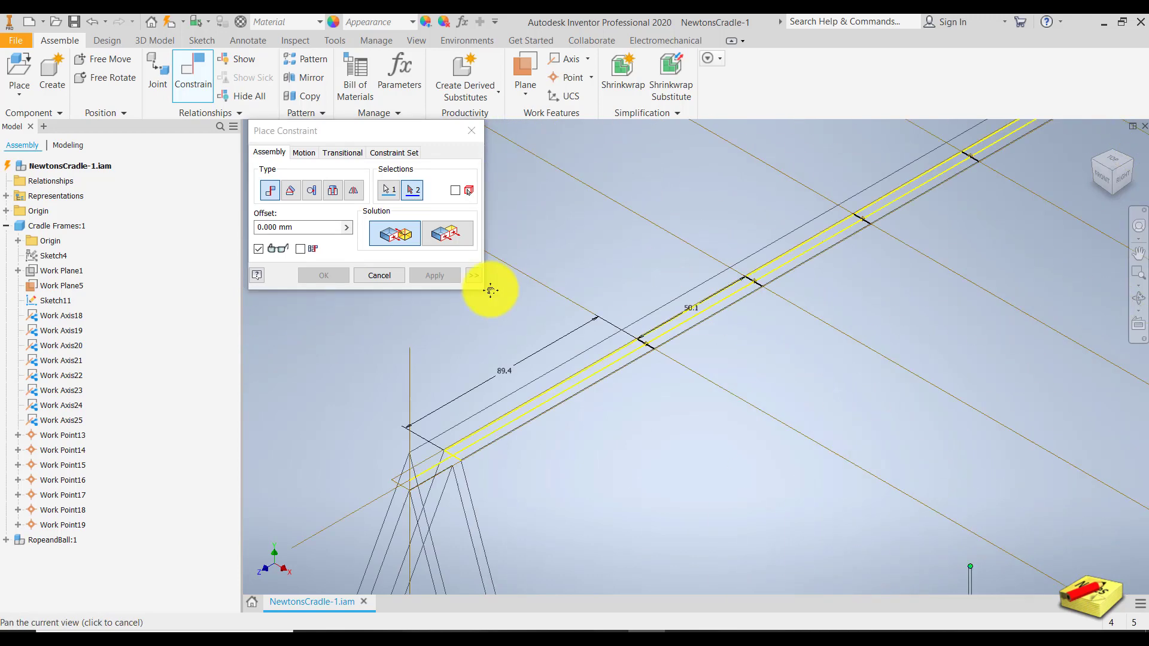
{"action": "scroll", "coordinate": [568, 319], "scroll_direction": "up", "scroll_amount": 5}
{"action": "scroll", "coordinate": [826, 395], "scroll_direction": "up", "scroll_amount": 5}
{"action": "scroll", "coordinate": [761, 413], "scroll_direction": "up", "scroll_amount": 3}
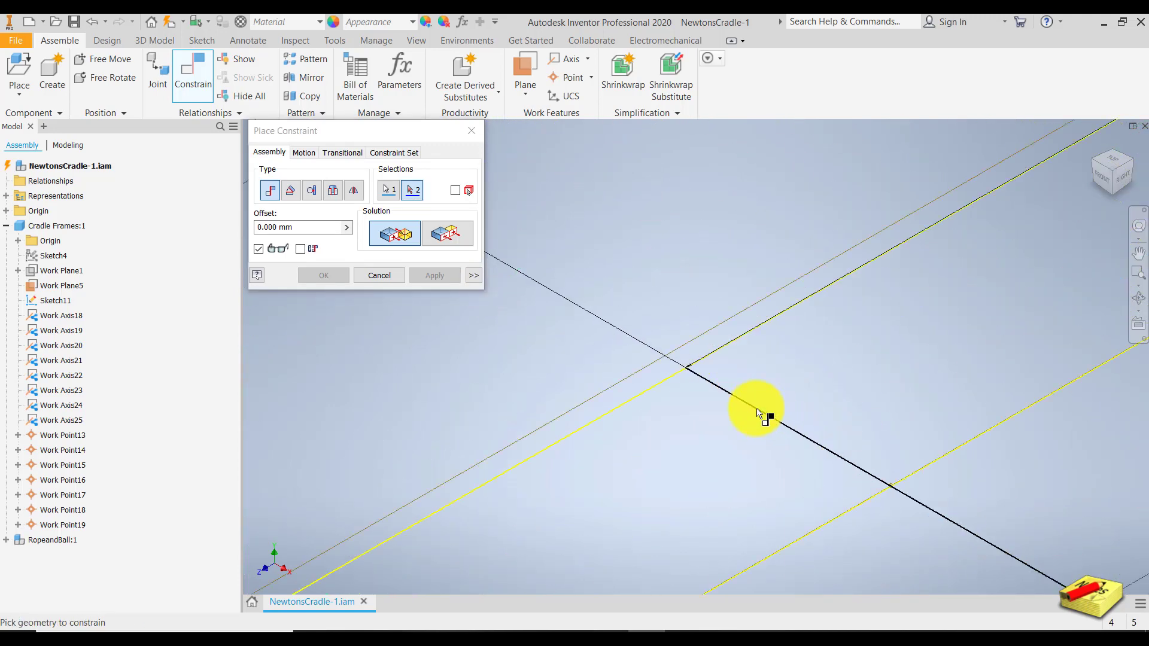
{"action": "middle_click_drag", "start_coordinate": [757, 410], "coordinate": [563, 269]}
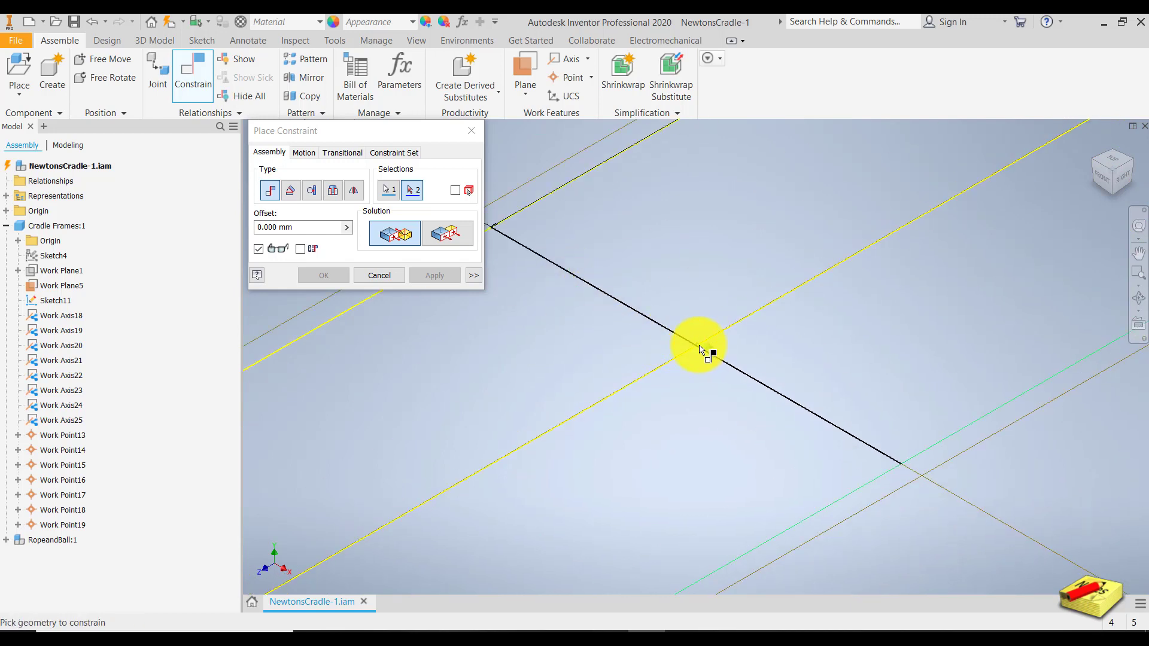
{"action": "scroll", "coordinate": [694, 353], "scroll_direction": "up", "scroll_amount": 2}
{"action": "scroll", "coordinate": [672, 355], "scroll_direction": "up", "scroll_amount": 8}
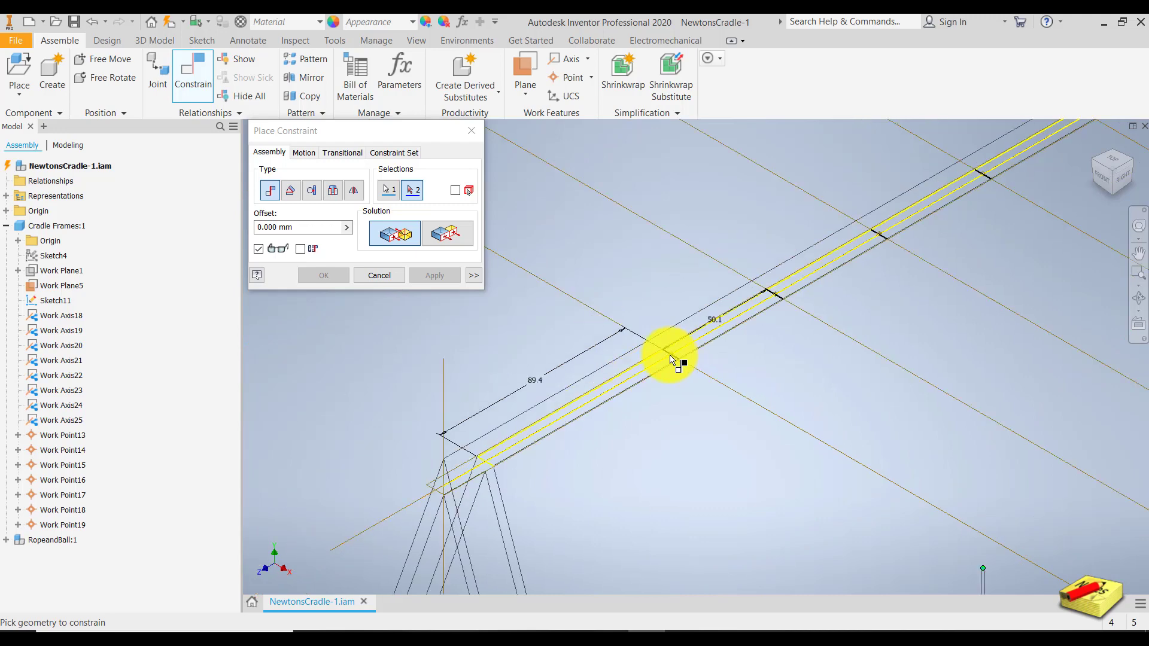
{"action": "middle_click_drag", "start_coordinate": [665, 407], "coordinate": [702, 413], "text": "shift"}
{"action": "left_click_drag", "start_coordinate": [668, 331], "coordinate": [651, 250]}
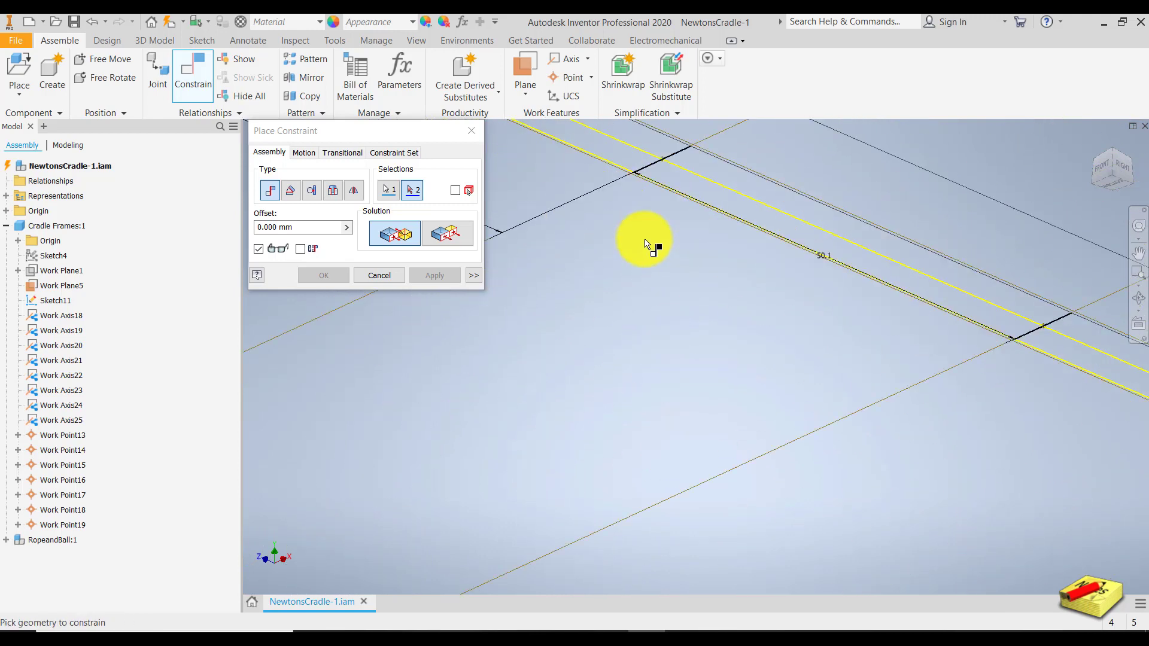
{"action": "scroll", "coordinate": [641, 239], "scroll_direction": "down", "scroll_amount": 5}
{"action": "scroll", "coordinate": [641, 231], "scroll_direction": "up", "scroll_amount": 5}
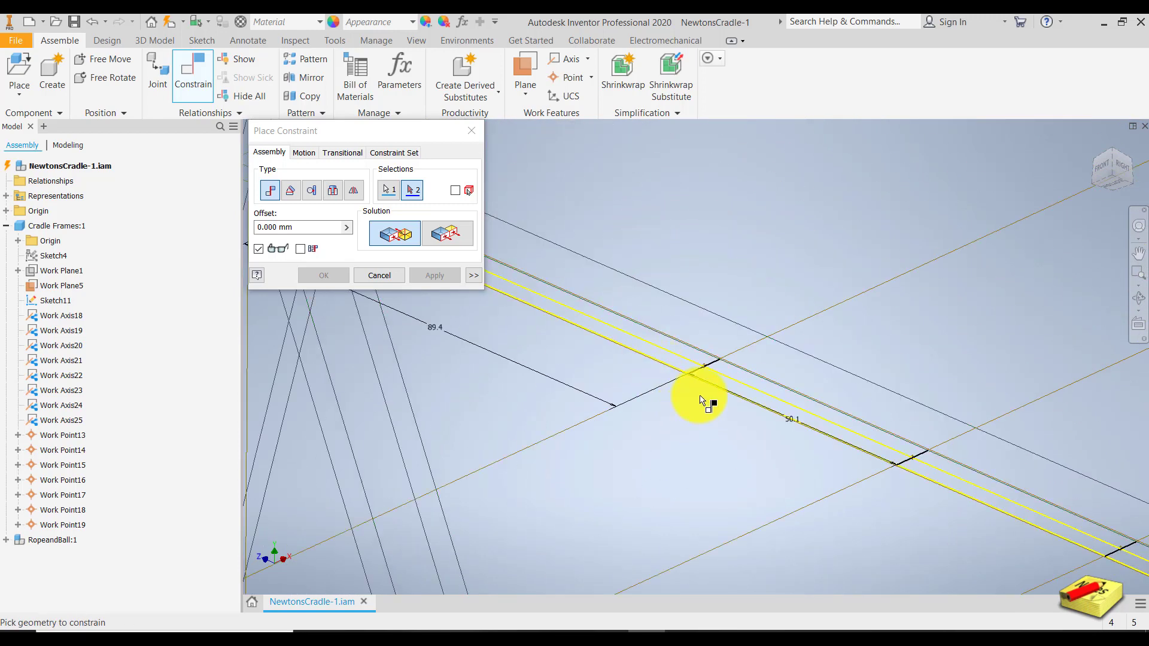
{"action": "scroll", "coordinate": [688, 335], "scroll_direction": "up", "scroll_amount": 4}
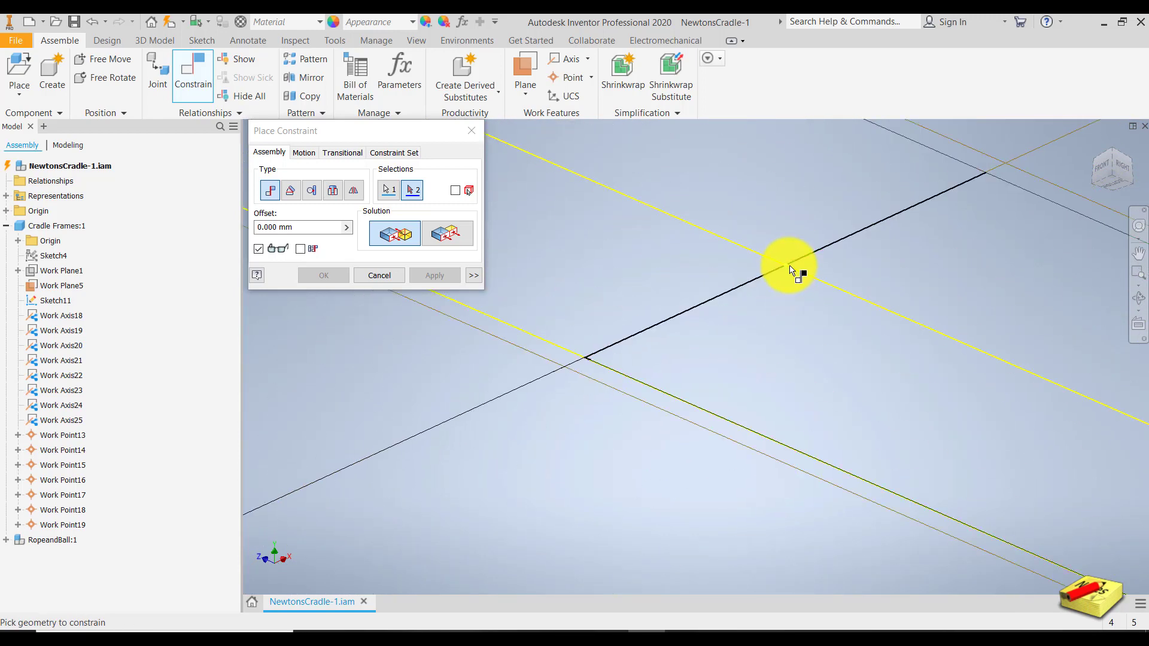
{"action": "left_click", "coordinate": [789, 270]}
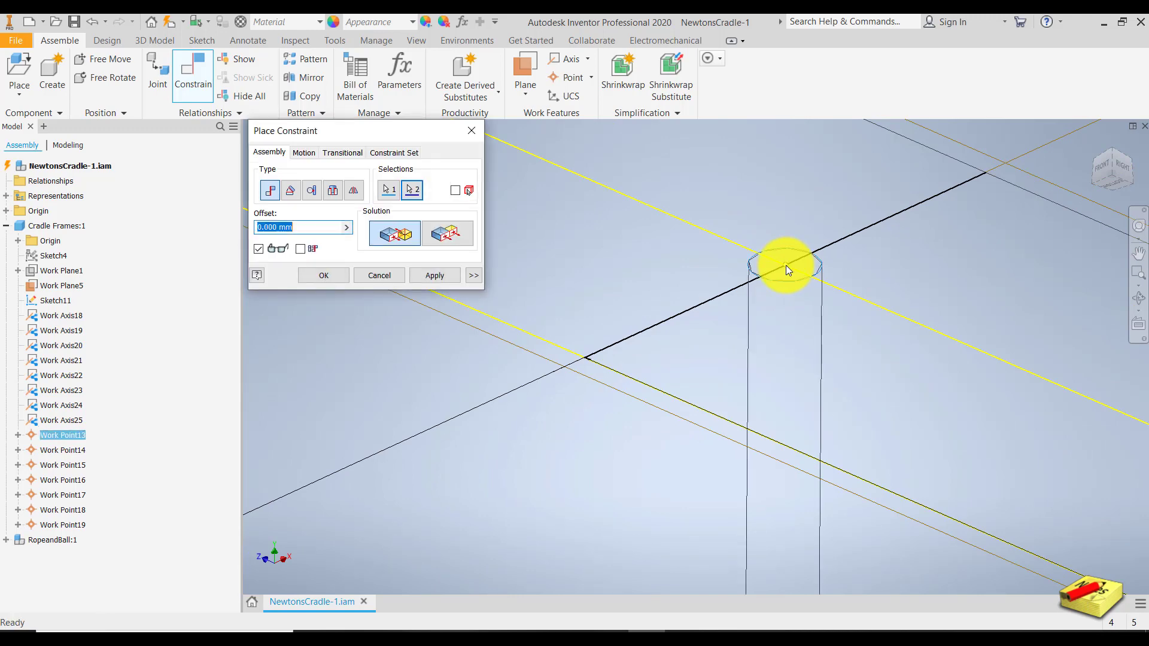
{"action": "left_click", "coordinate": [336, 275]}
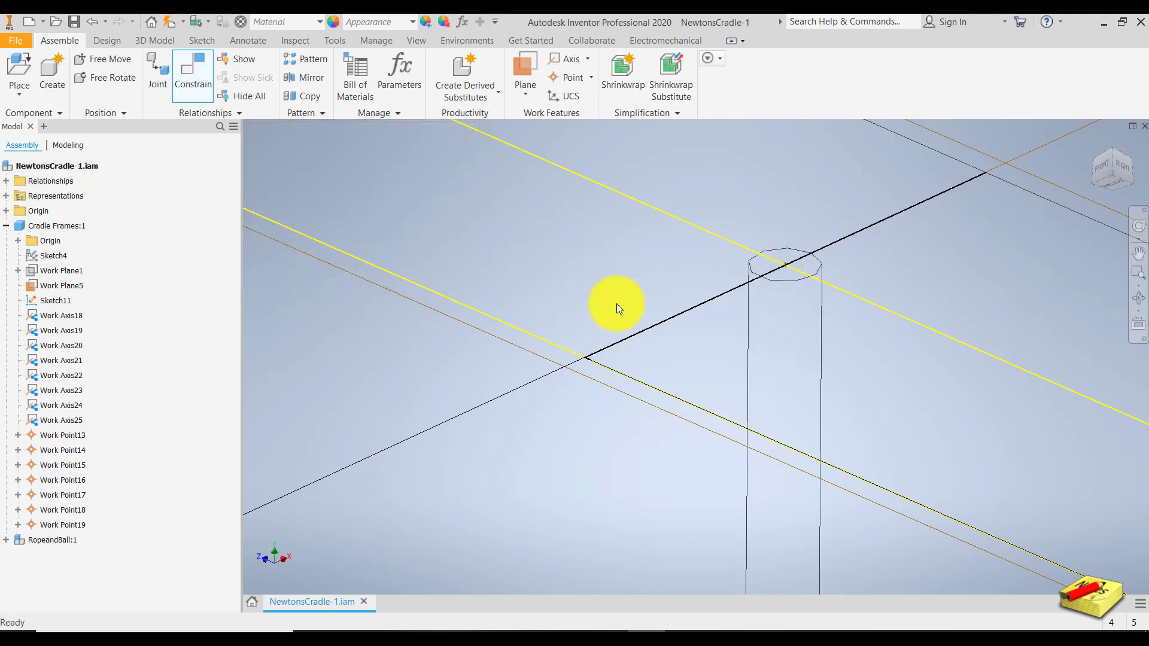
Examine the rope's attachment to the top bar and the hanging ball in the right view and from an angle
{"action": "left_click", "coordinate": [1113, 152]}
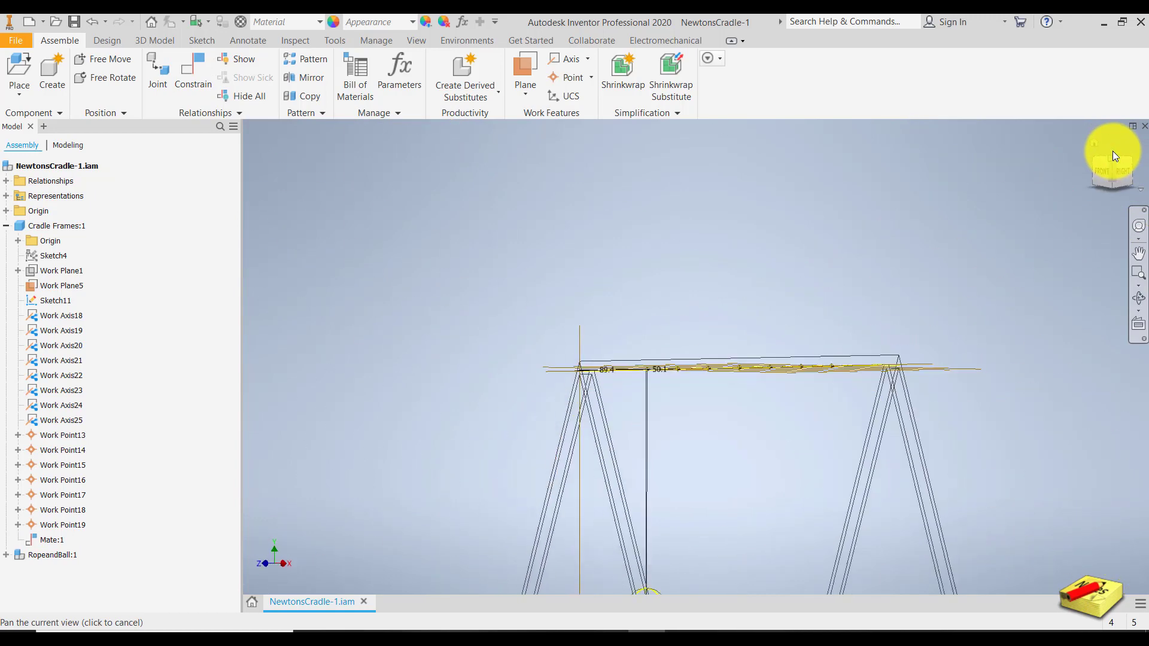
{"action": "left_click", "coordinate": [1124, 188]}
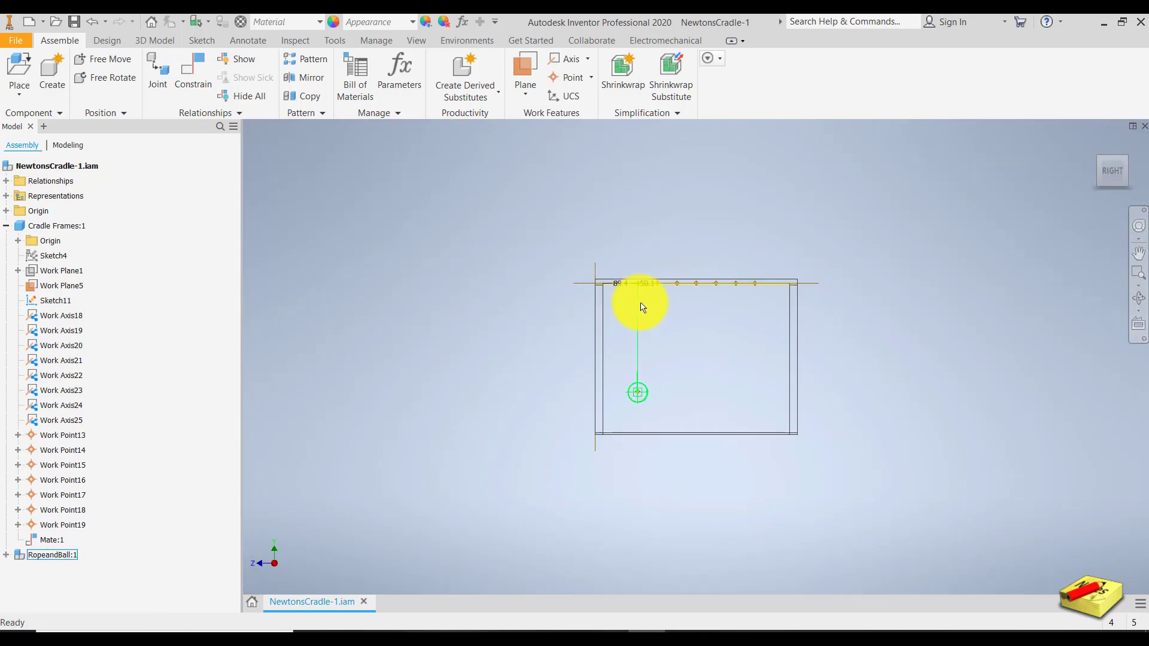
{"action": "scroll", "coordinate": [641, 290], "scroll_direction": "down", "scroll_amount": 5}
{"action": "scroll", "coordinate": [642, 289], "scroll_direction": "down", "scroll_amount": 6}
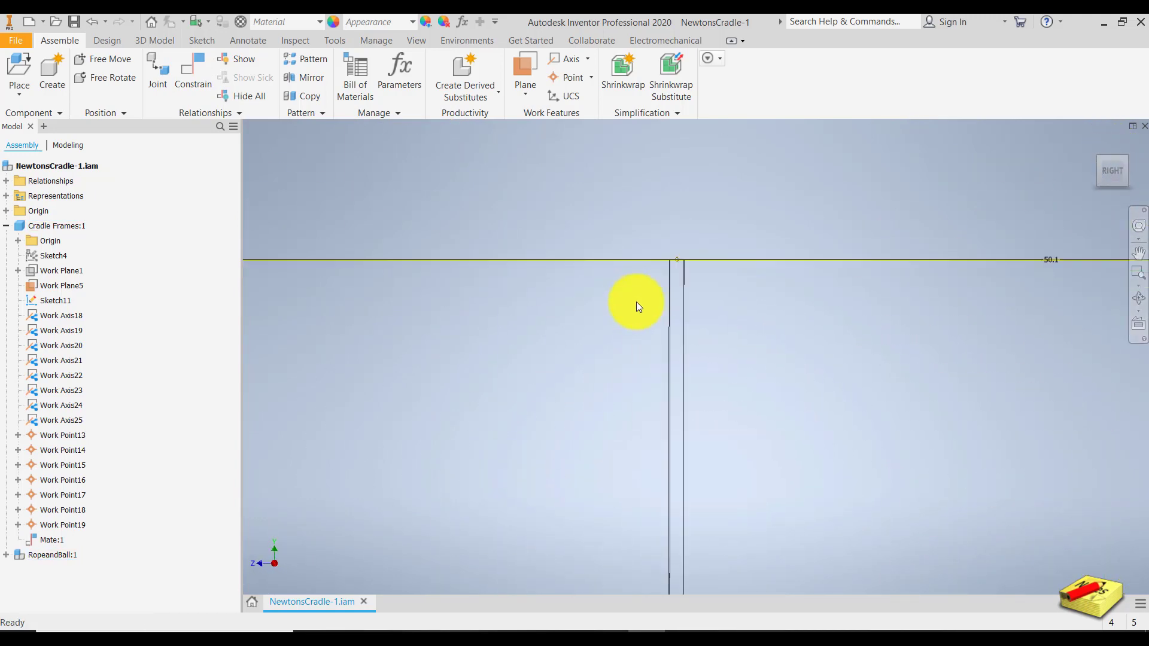
{"action": "scroll", "coordinate": [683, 275], "scroll_direction": "up", "scroll_amount": 5}
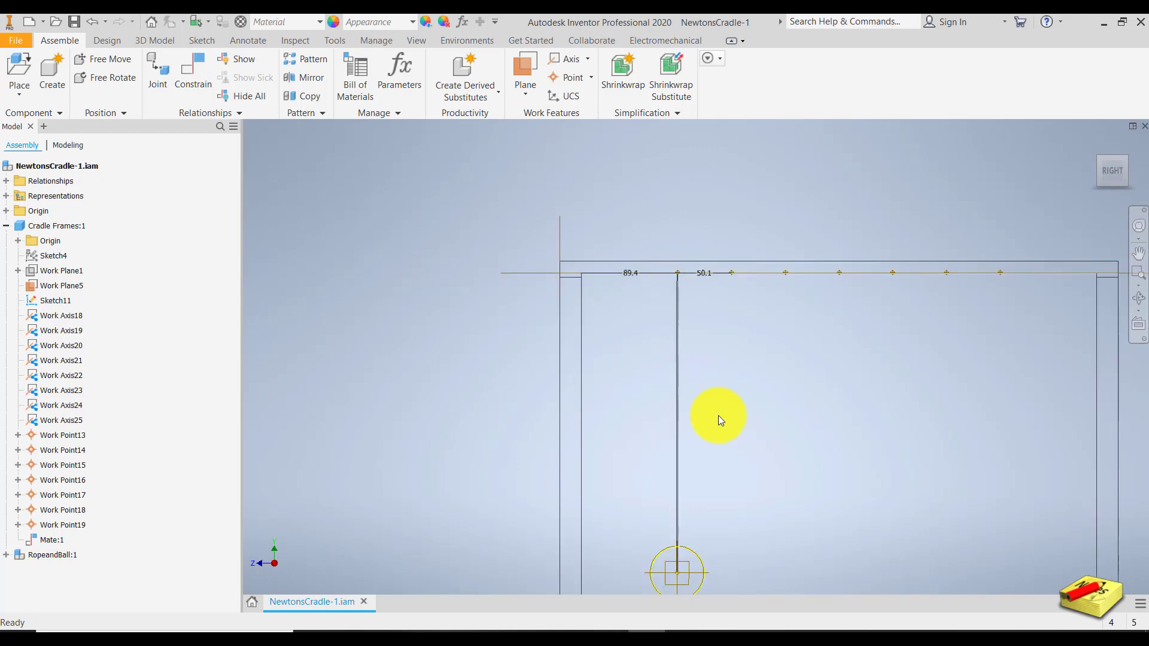
{"action": "middle_click_drag", "start_coordinate": [720, 418], "coordinate": [624, 345]}
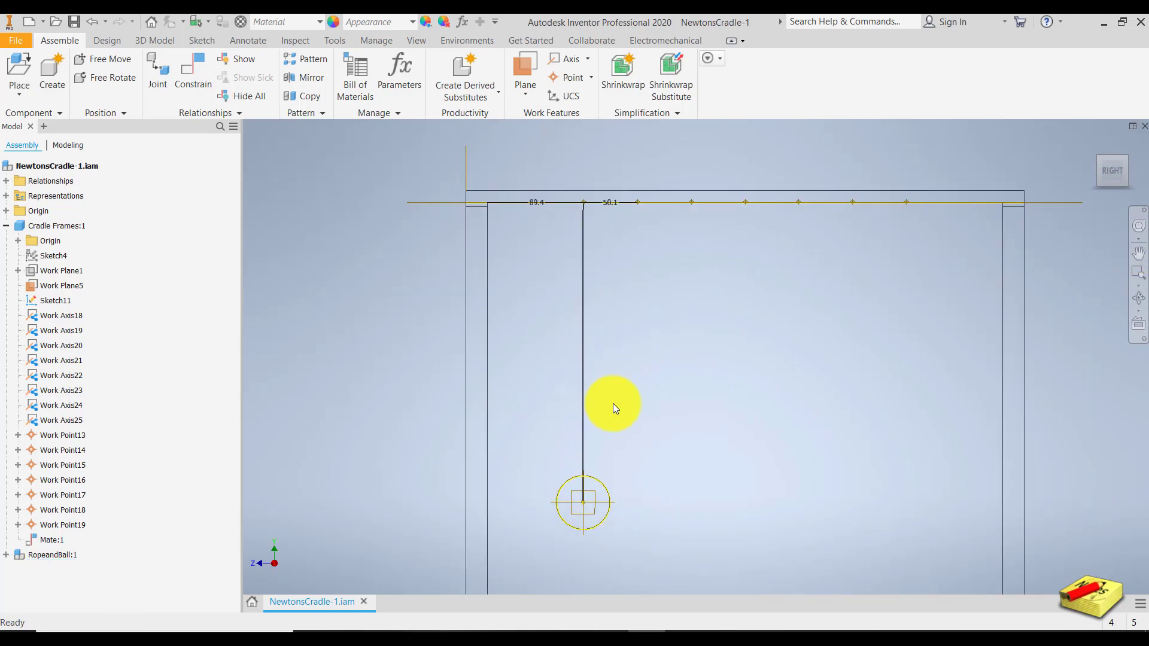
{"action": "middle_click_drag", "start_coordinate": [497, 391], "coordinate": [702, 441], "text": "shift"}
{"action": "scroll", "coordinate": [651, 412], "scroll_direction": "up", "scroll_amount": 5}
{"action": "scroll", "coordinate": [649, 411], "scroll_direction": "down", "scroll_amount": 6}
{"action": "middle_click_drag", "start_coordinate": [648, 413], "coordinate": [619, 431], "text": "shift"}
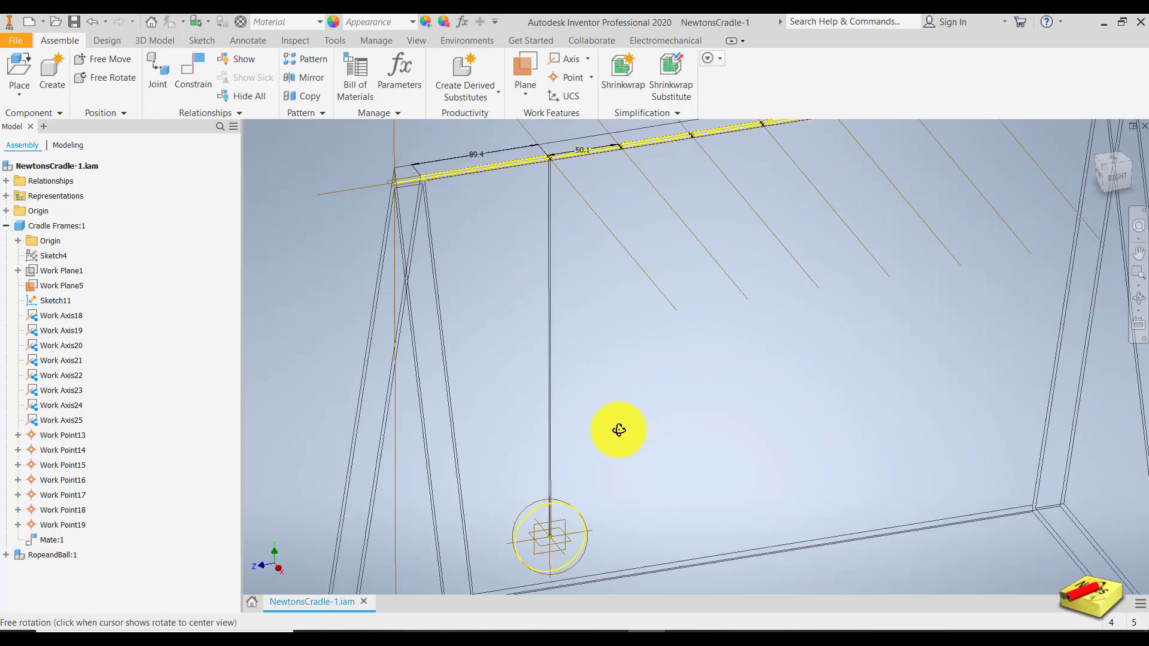
{"action": "scroll", "coordinate": [618, 430], "scroll_direction": "up", "scroll_amount": 5}
{"action": "scroll", "coordinate": [617, 429], "scroll_direction": "down", "scroll_amount": 6}
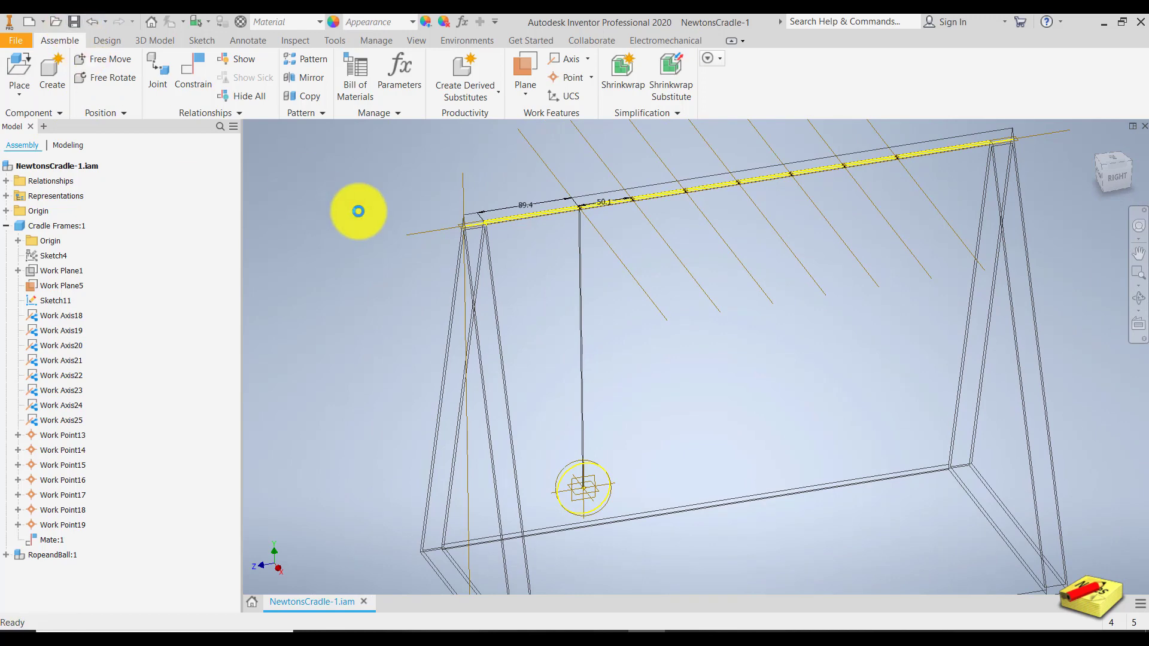
{"action": "middle_click_drag", "start_coordinate": [411, 230], "coordinate": [418, 206]}
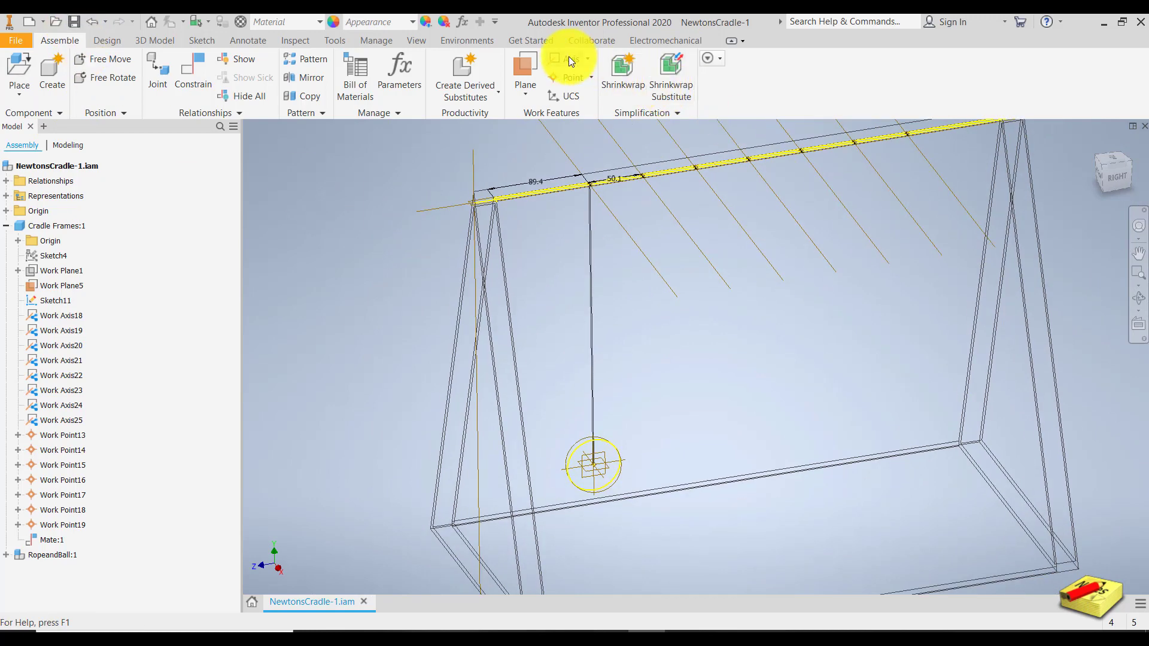
Check the mobile groups and standard joints in the Dynamic Simulation environment and return to the assembly
{"action": "left_click", "coordinate": [480, 40]}
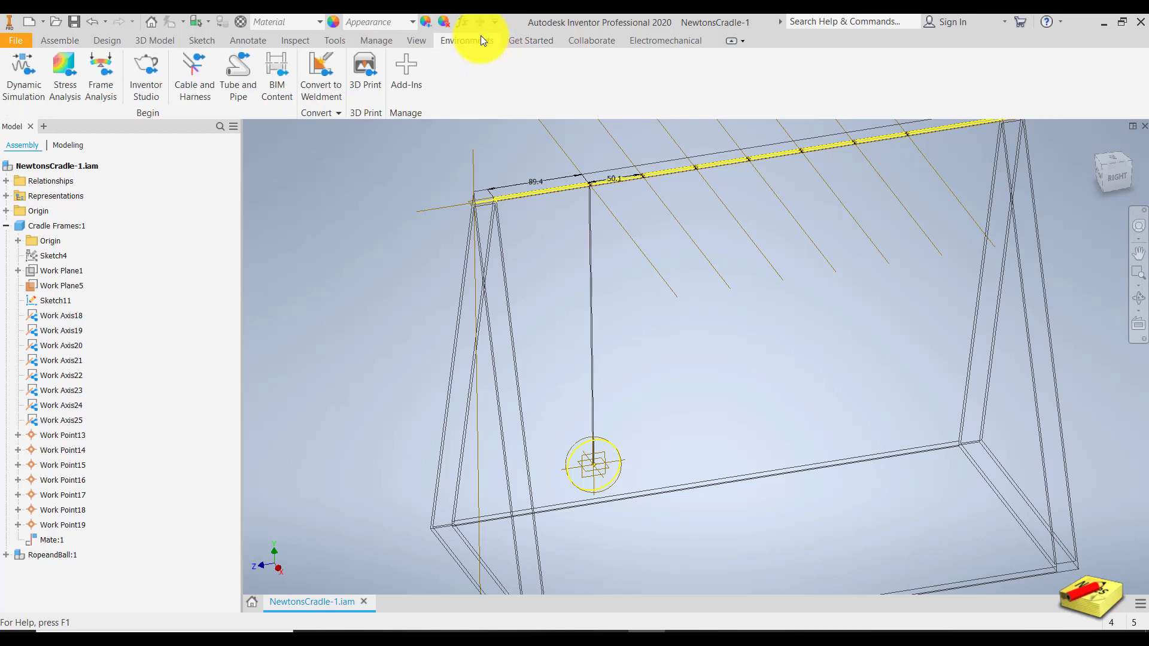
{"action": "left_click", "coordinate": [25, 88]}
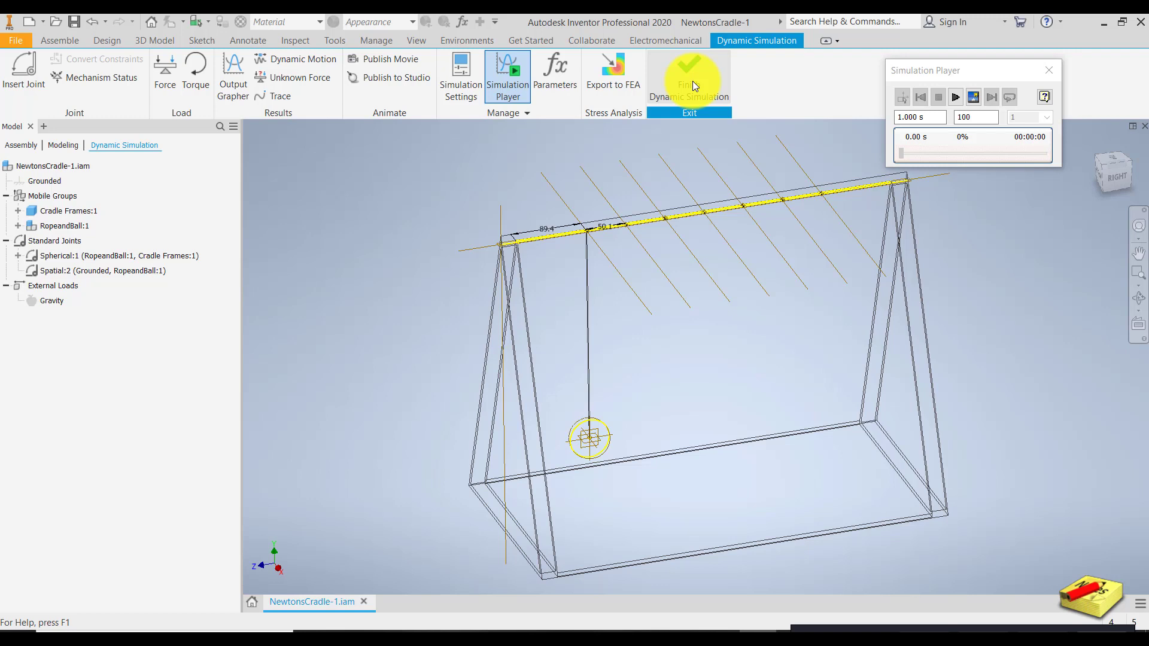
{"action": "left_click", "coordinate": [691, 80]}
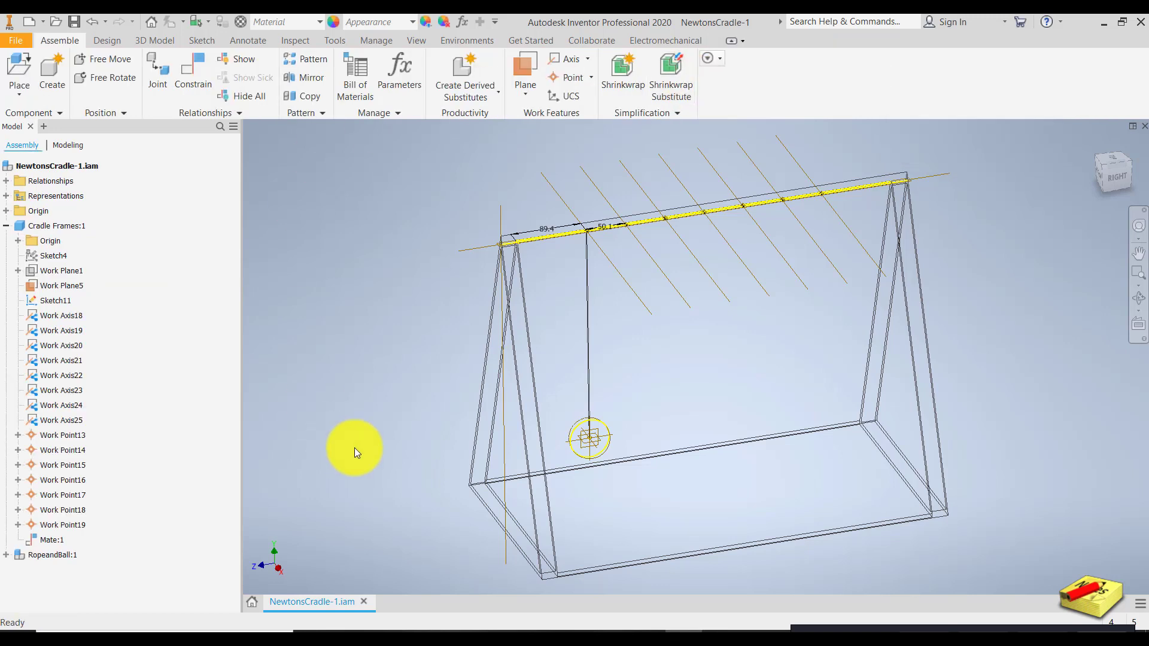
Ground the Cradle Frames component in the assembly
{"action": "left_click", "coordinate": [532, 381]}
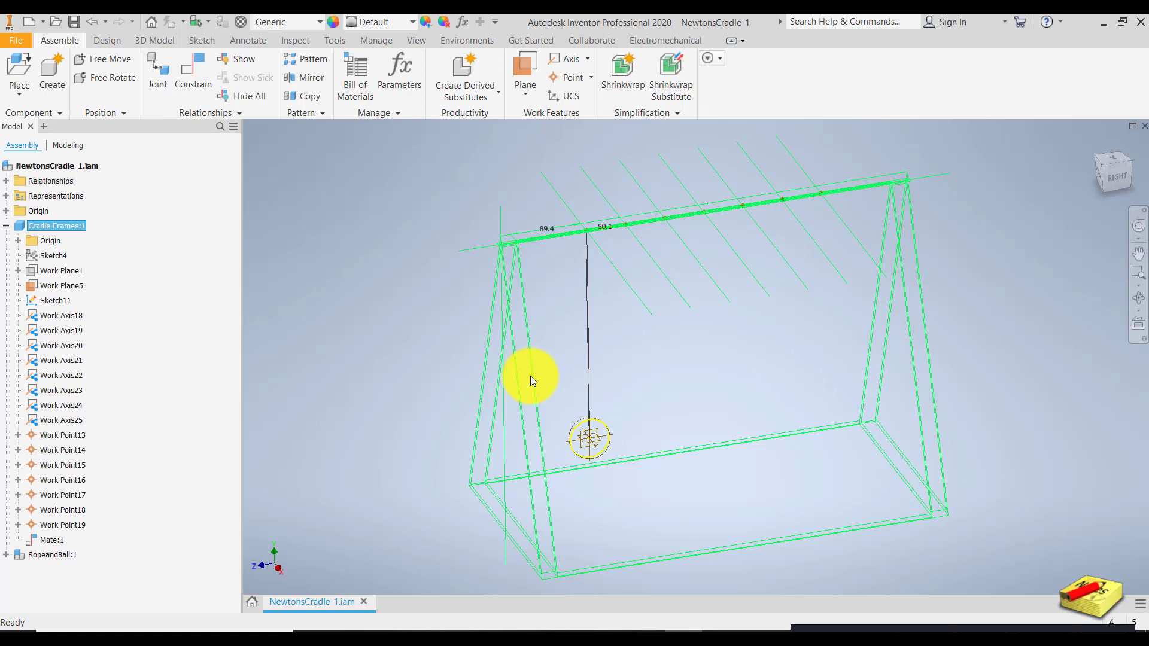
{"action": "right_click", "coordinate": [530, 376]}
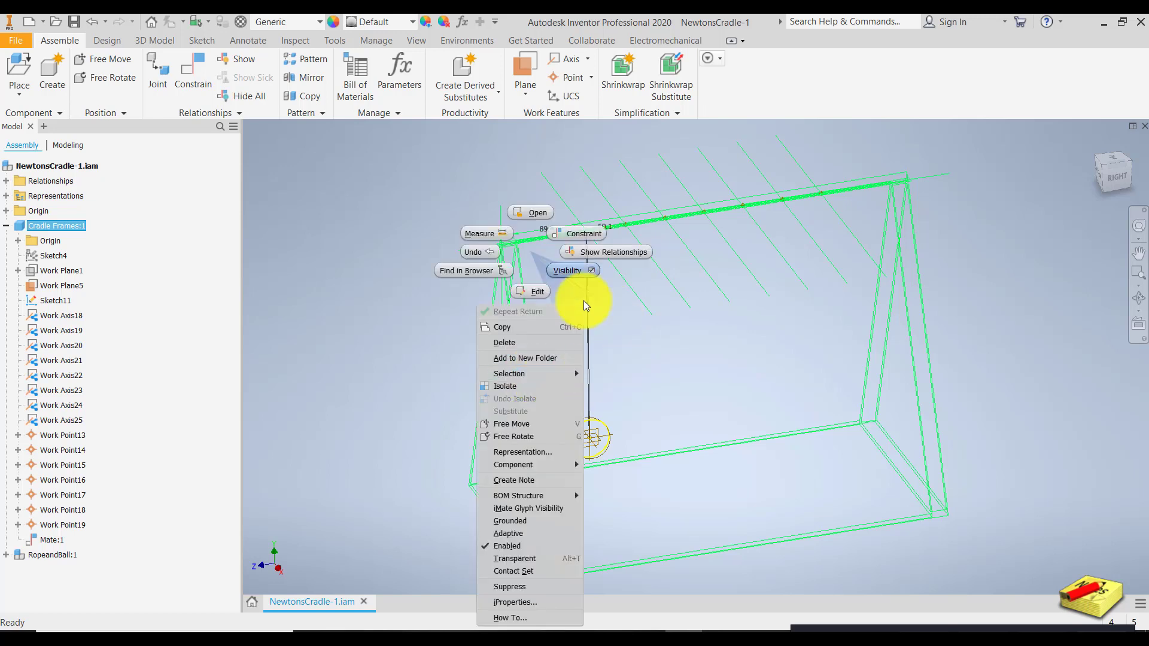
{"action": "left_click", "coordinate": [514, 519]}
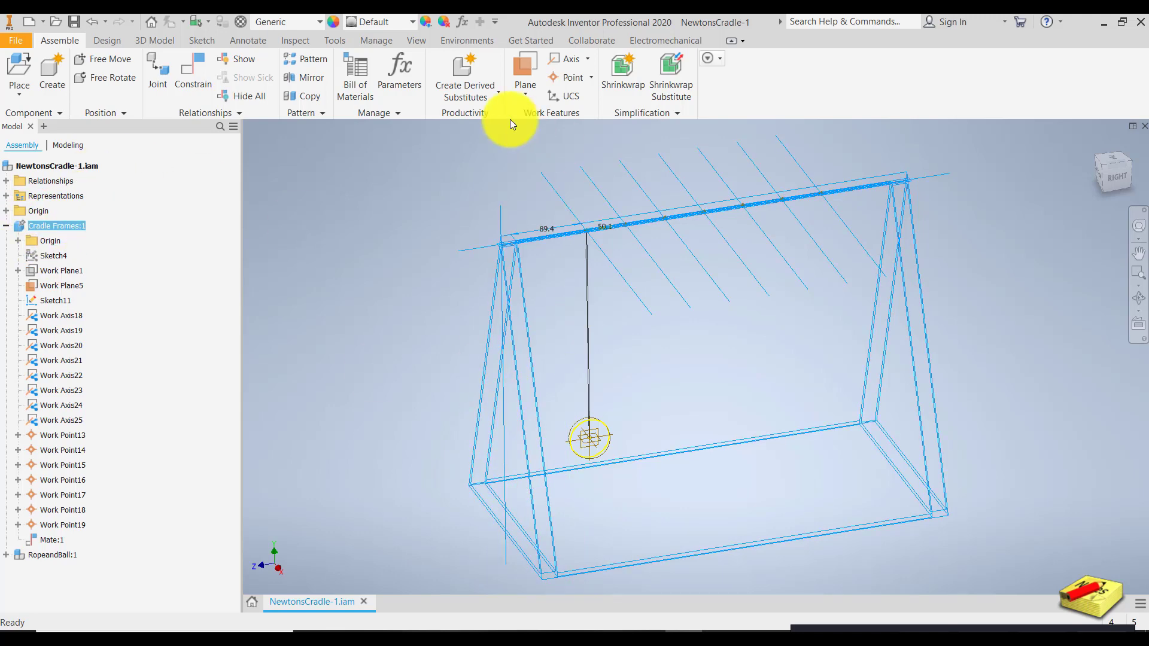
Enter the Dynamic Simulation environment and open the properties of the spherical joint between RopeandBall and Cradle Frames
{"action": "left_click", "coordinate": [462, 34]}
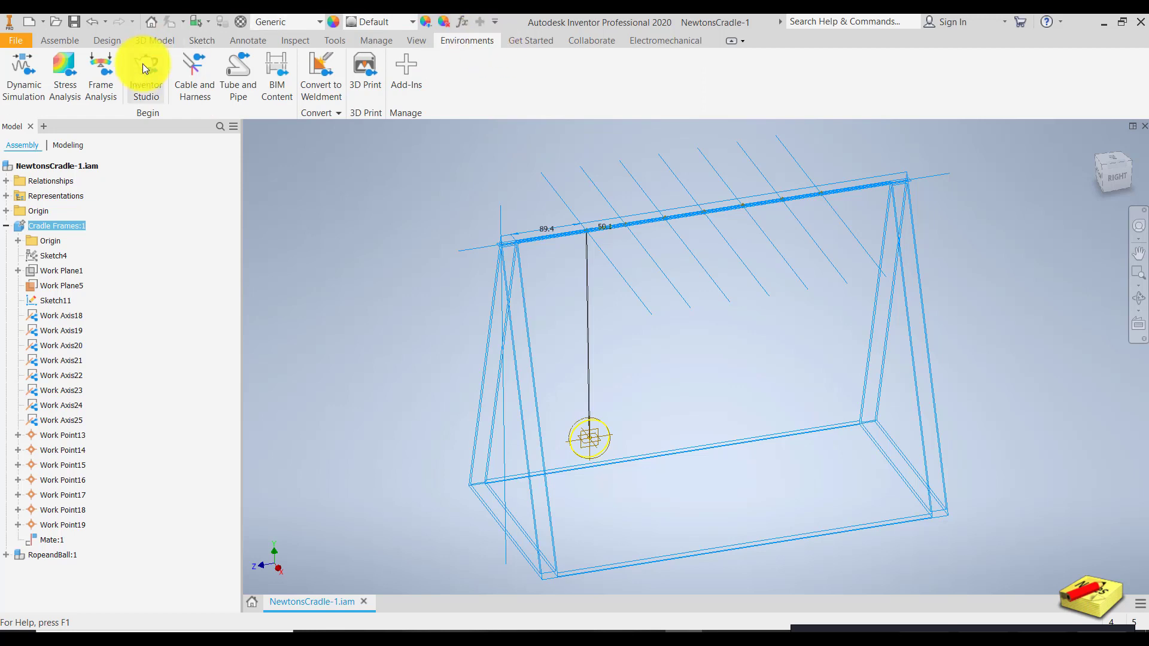
{"action": "left_click", "coordinate": [25, 77]}
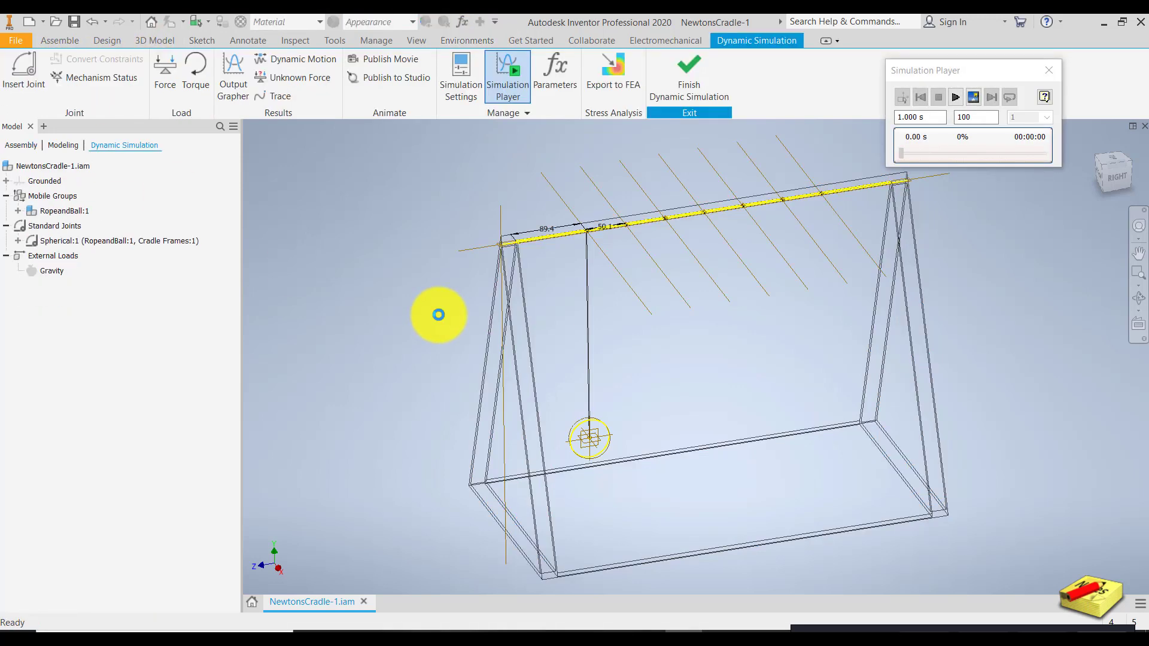
{"action": "left_click", "coordinate": [117, 242]}
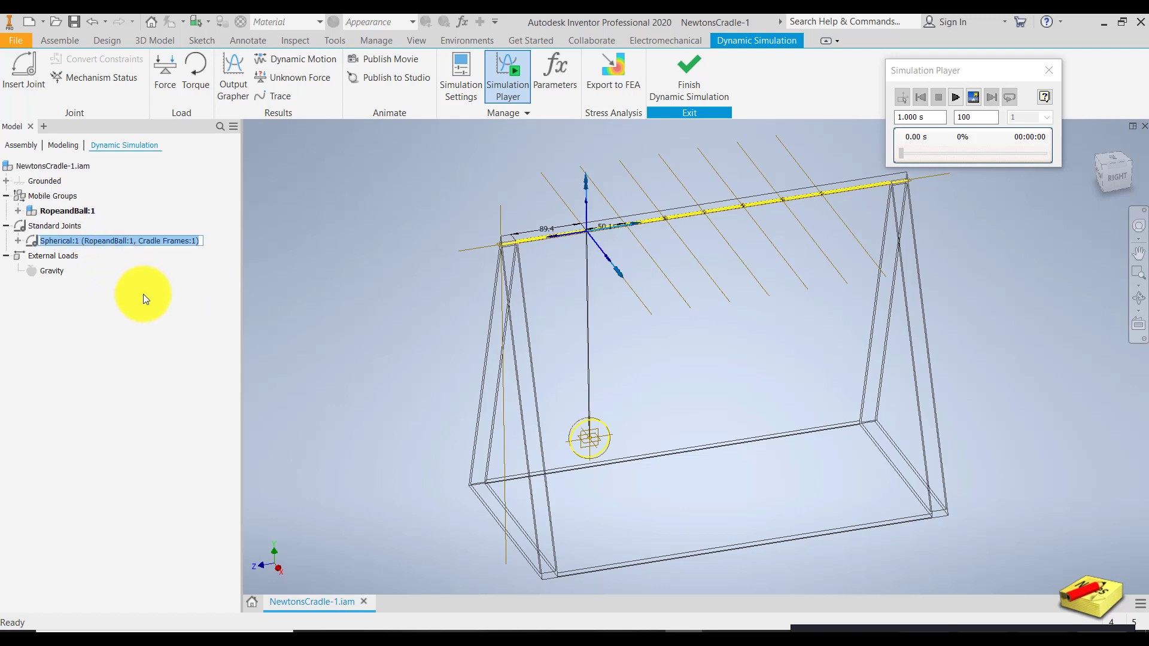
{"action": "left_click", "coordinate": [143, 293]}
{"action": "left_click", "coordinate": [145, 240]}
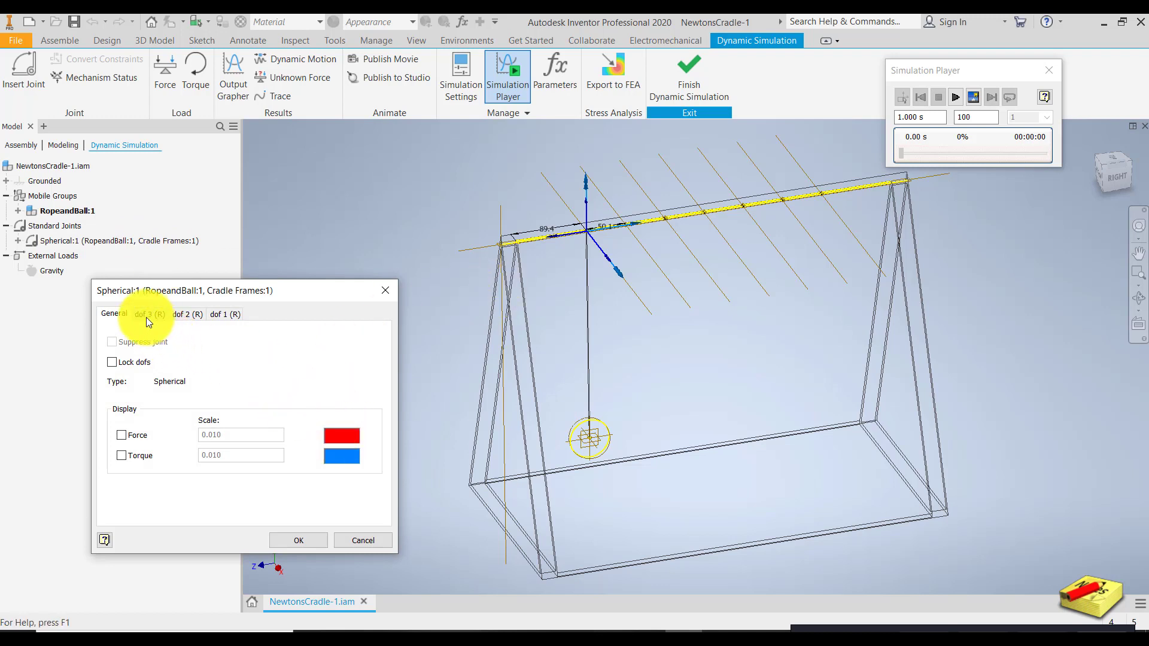
Lock dof 1 (R) of the spherical joint, the rotation about the rope's vertical axis
{"action": "left_click", "coordinate": [227, 314]}
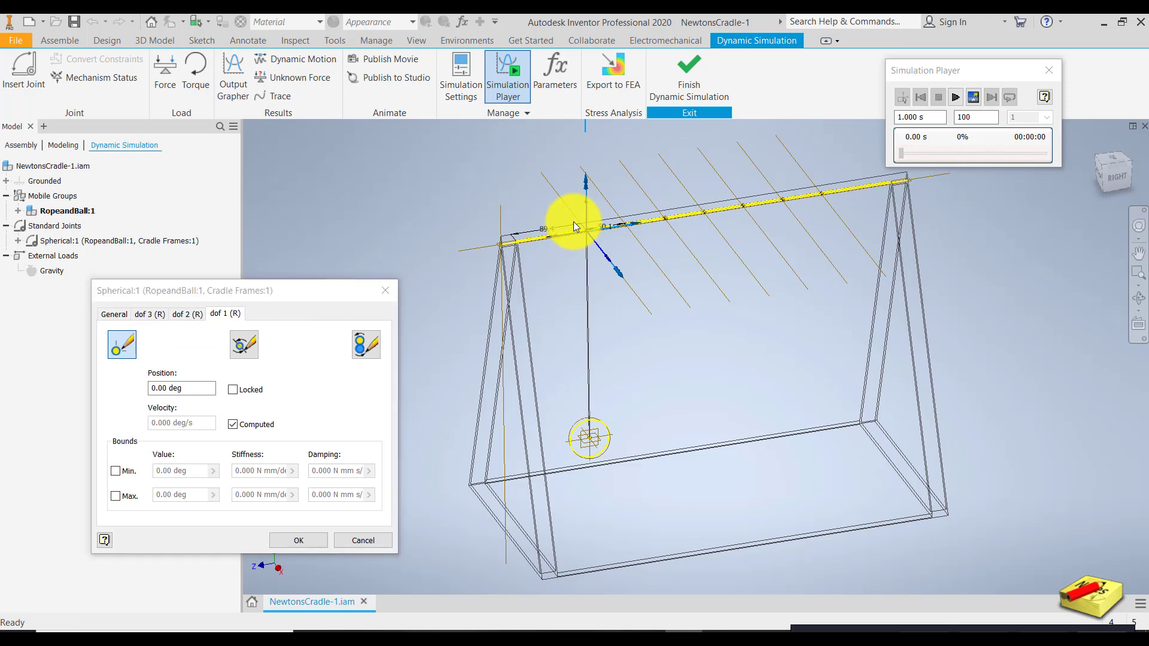
{"action": "scroll", "coordinate": [575, 223], "scroll_direction": "up", "scroll_amount": 6}
{"action": "scroll", "coordinate": [576, 223], "scroll_direction": "down", "scroll_amount": 10}
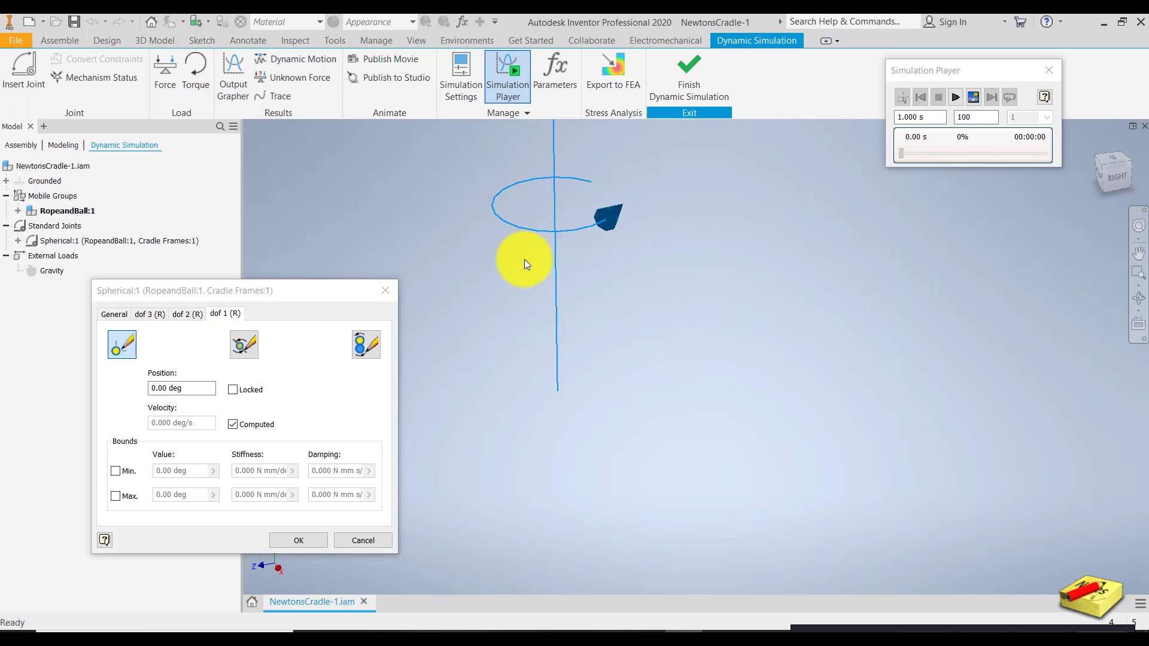
{"action": "left_click", "coordinate": [232, 390]}
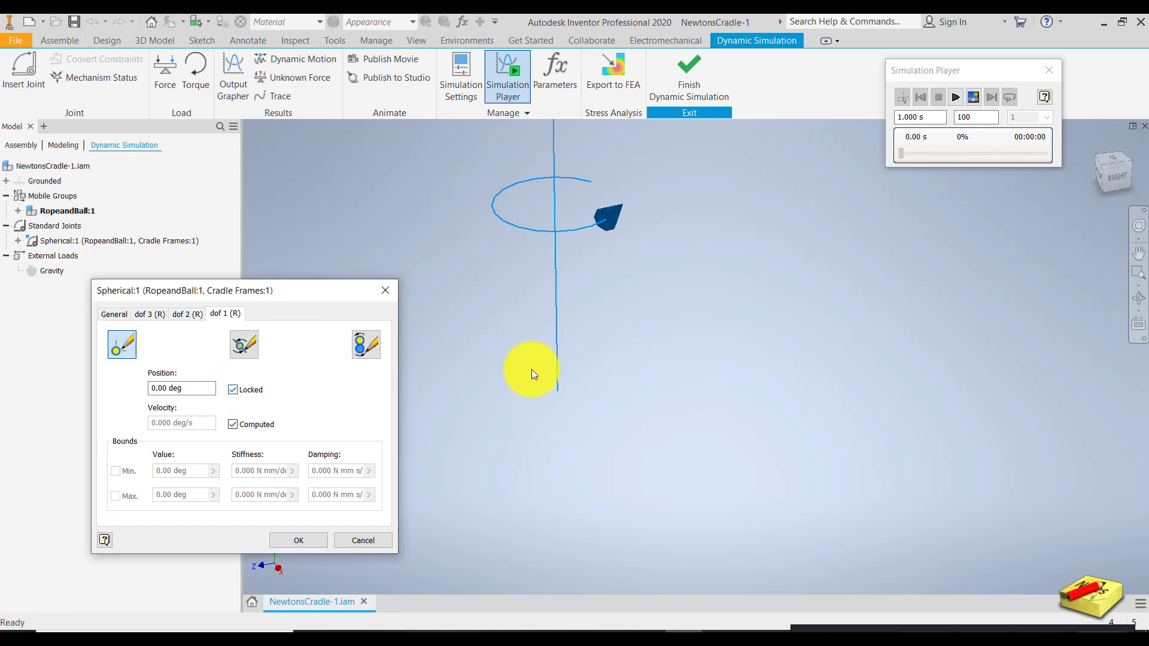